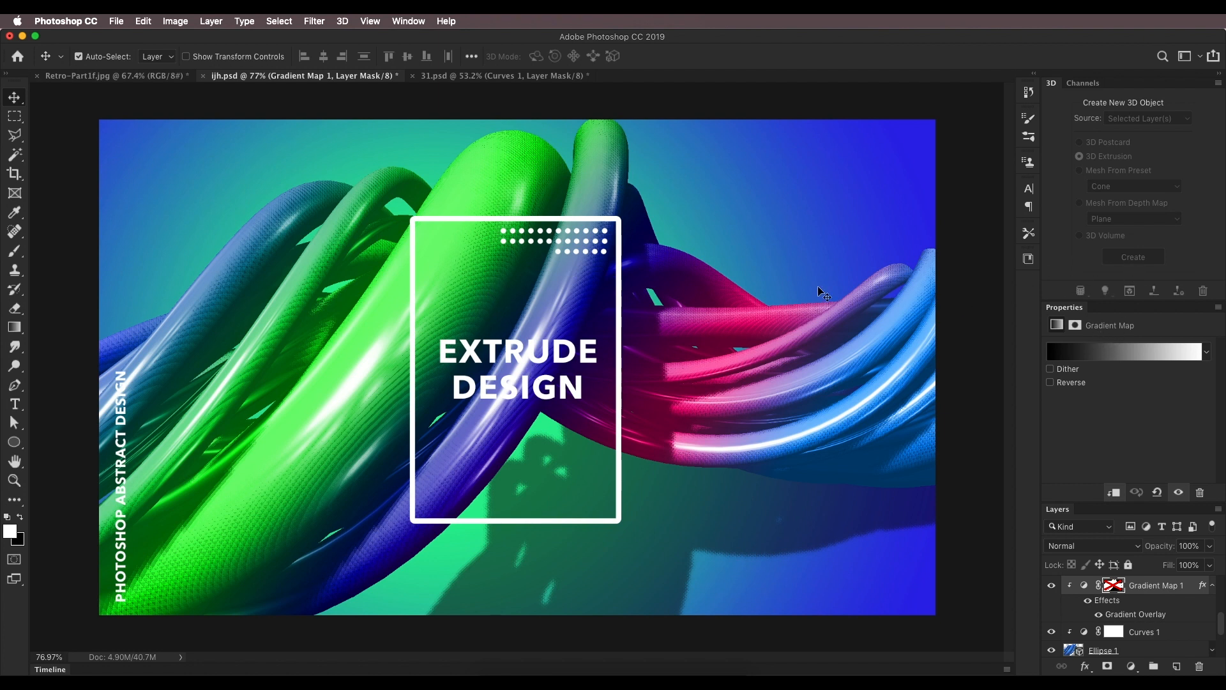
Examine the Ellipse 1 3D mesh's extrusion depth, twist and taper settings in ijh.psd, and view the example design in 31.psd.
{"action": "scroll", "coordinate": [1099, 622], "scroll_direction": "down", "scroll_amount": 2}
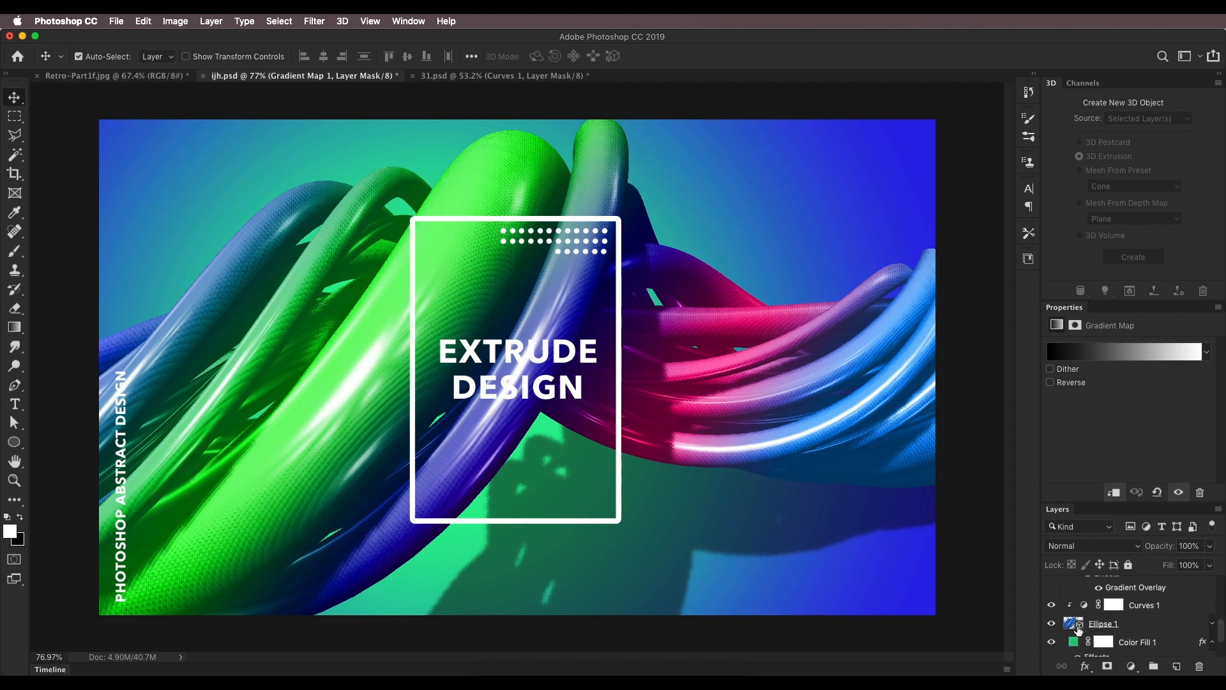
{"action": "left_click", "coordinate": [1078, 628]}
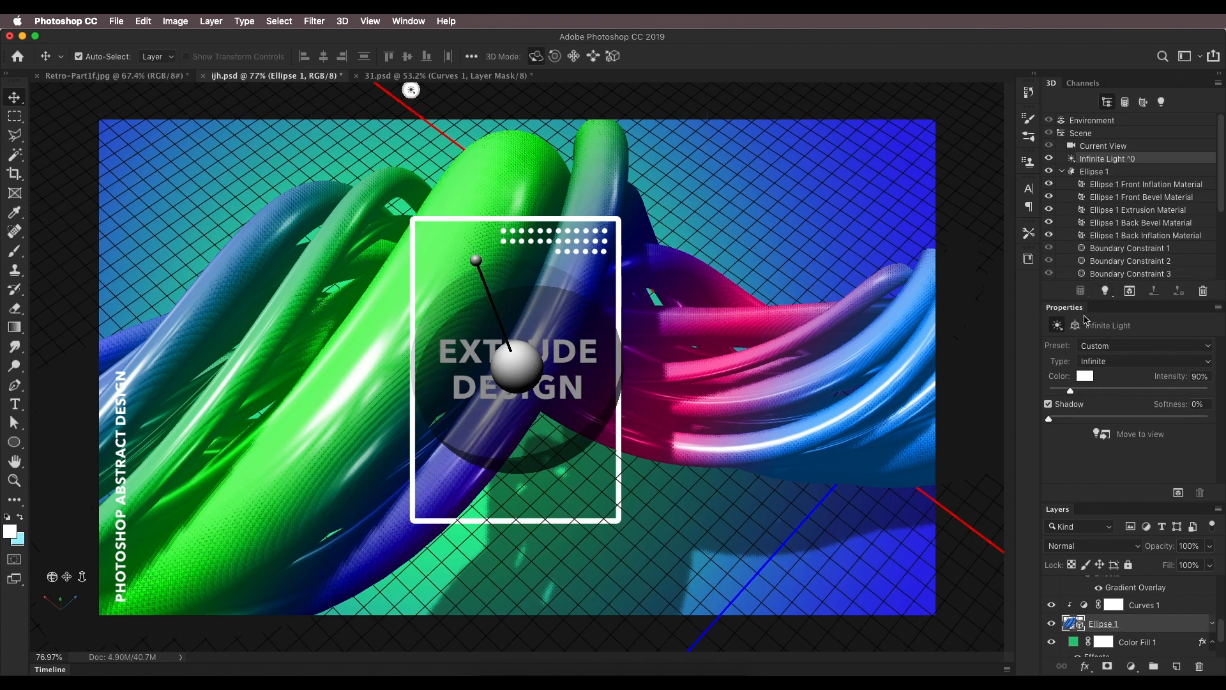
{"action": "left_click", "coordinate": [1095, 172]}
{"action": "double_click", "coordinate": [1094, 172]}
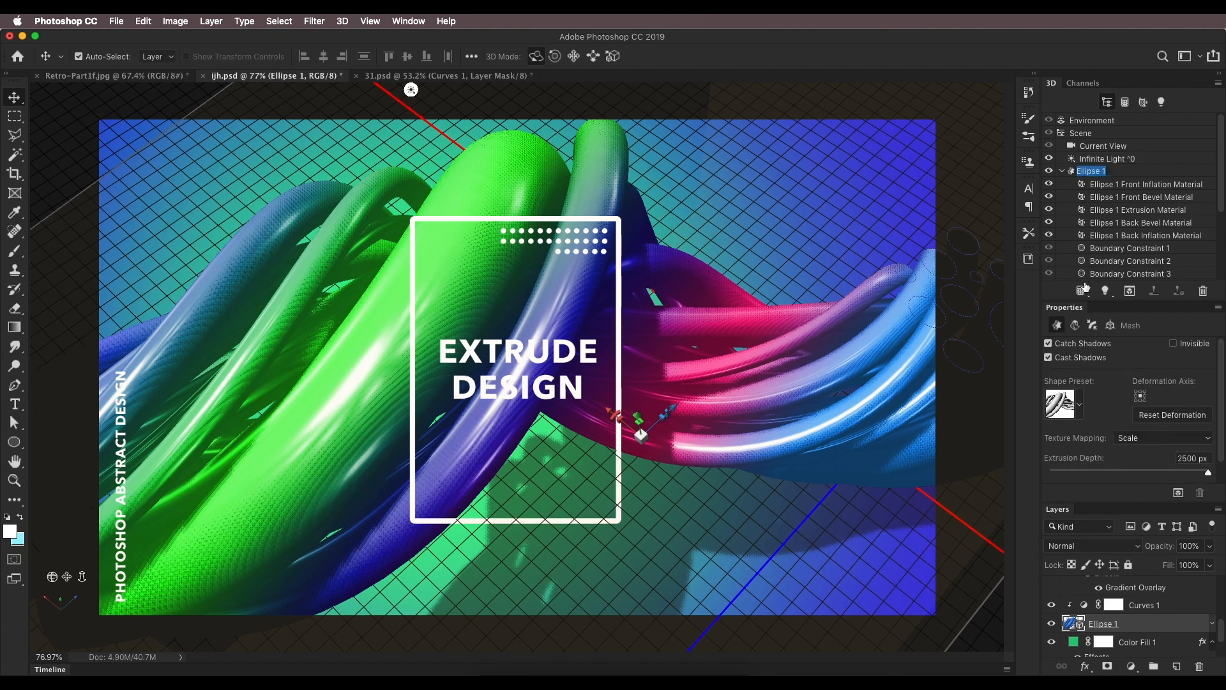
{"action": "key", "text": "Return"}
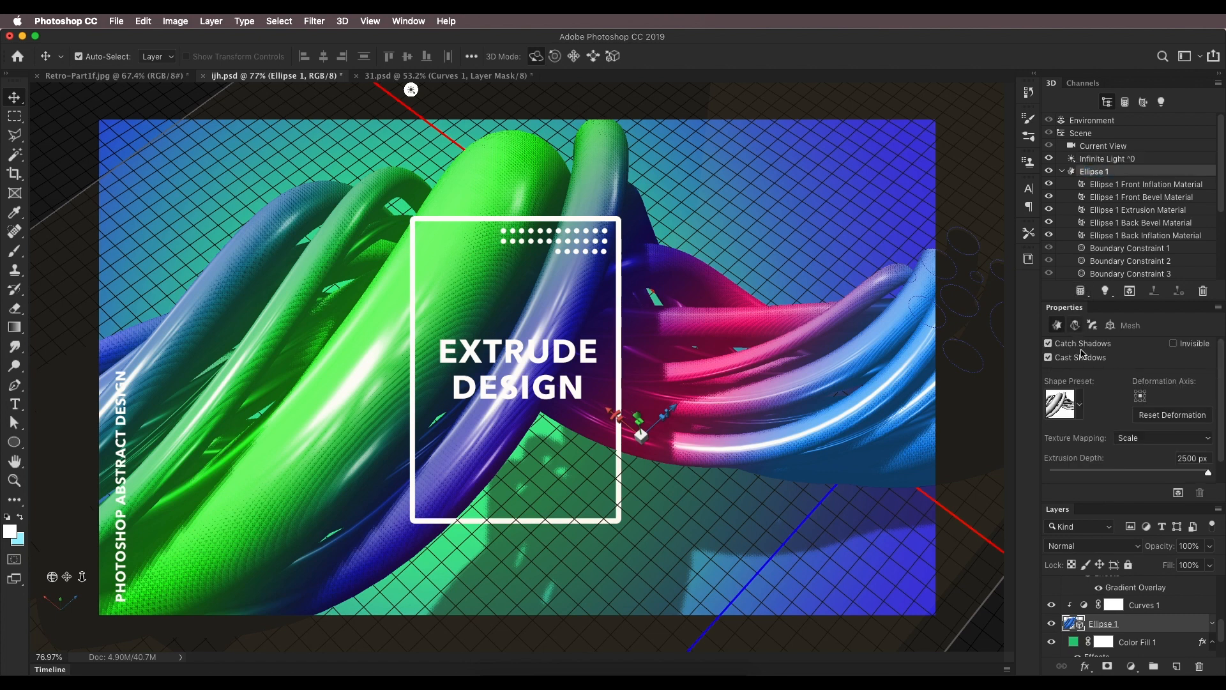
{"action": "left_click", "coordinate": [1075, 325]}
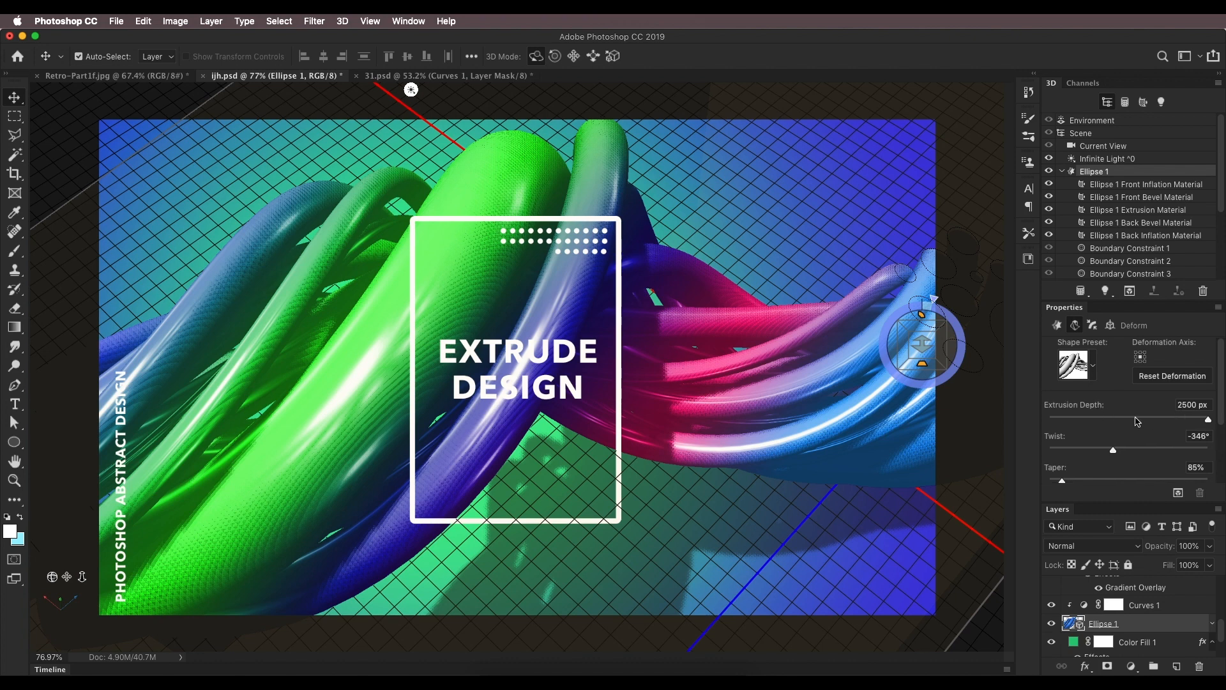
{"action": "scroll", "coordinate": [1104, 447], "scroll_direction": "down", "scroll_amount": 1}
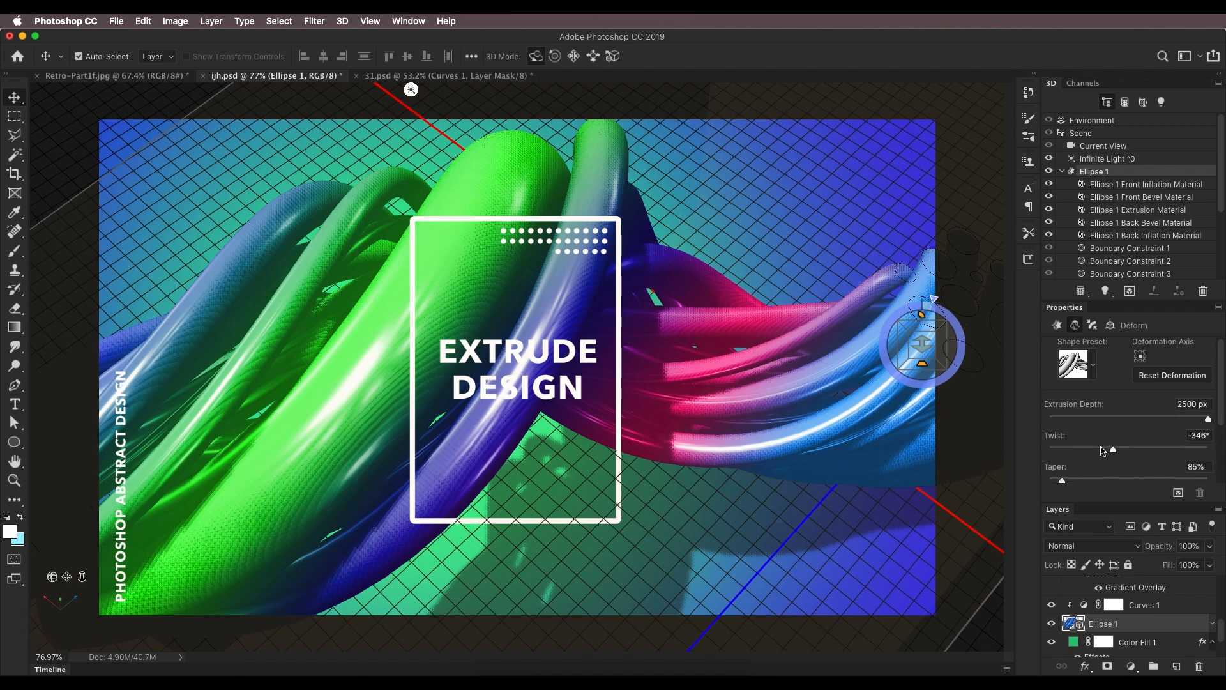
{"action": "scroll", "coordinate": [1092, 484], "scroll_direction": "down", "scroll_amount": 3}
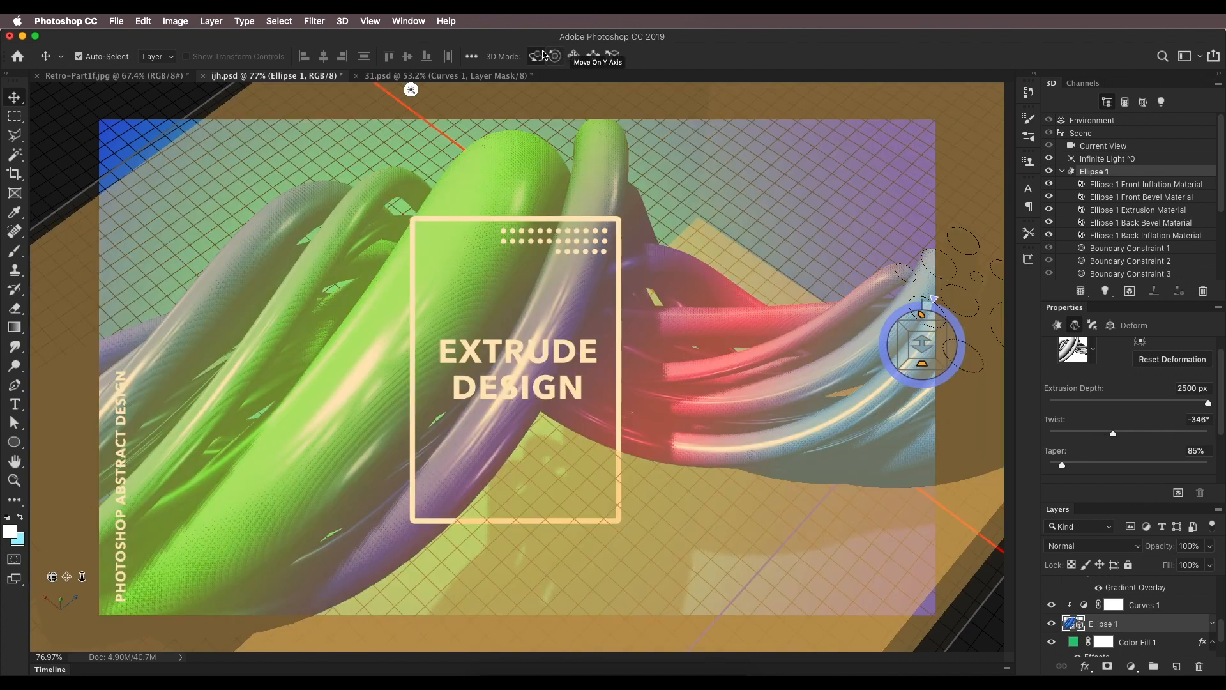
{"action": "left_click", "coordinate": [487, 76]}
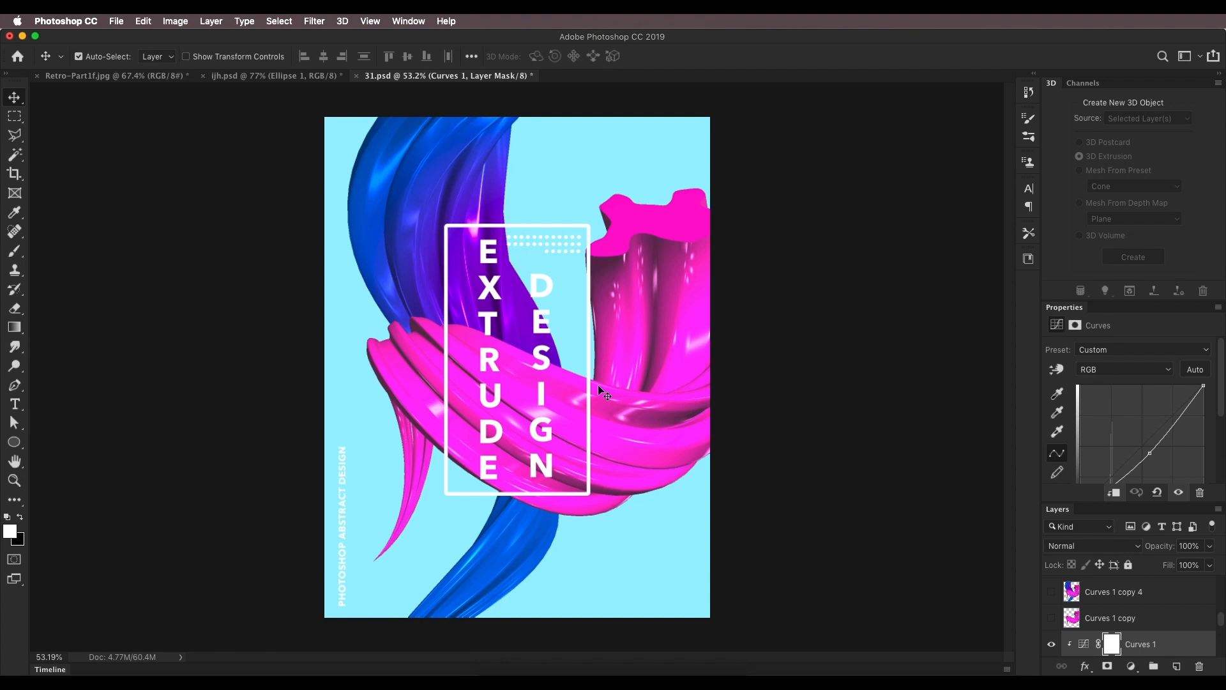
{"action": "left_click", "coordinate": [302, 77]}
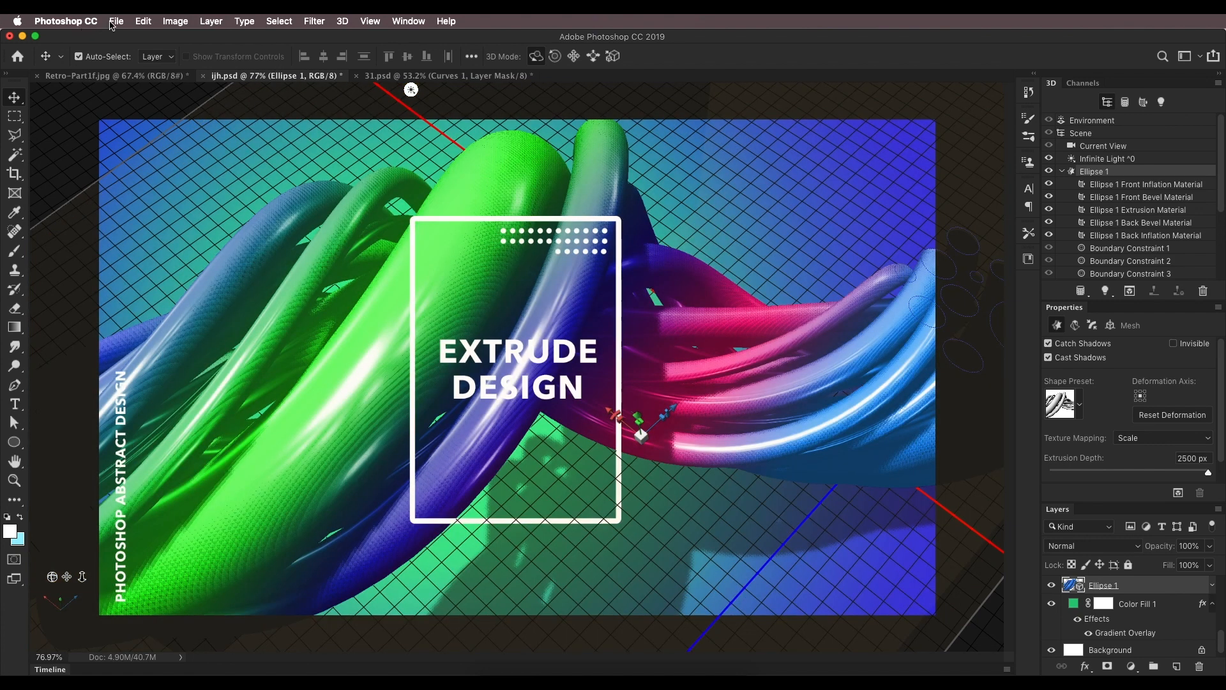
Create a new 600 x 400 mm landscape document at 72 pixels/inch in RGB Color with a white background.
{"action": "left_click", "coordinate": [114, 22]}
{"action": "left_click", "coordinate": [121, 33]}
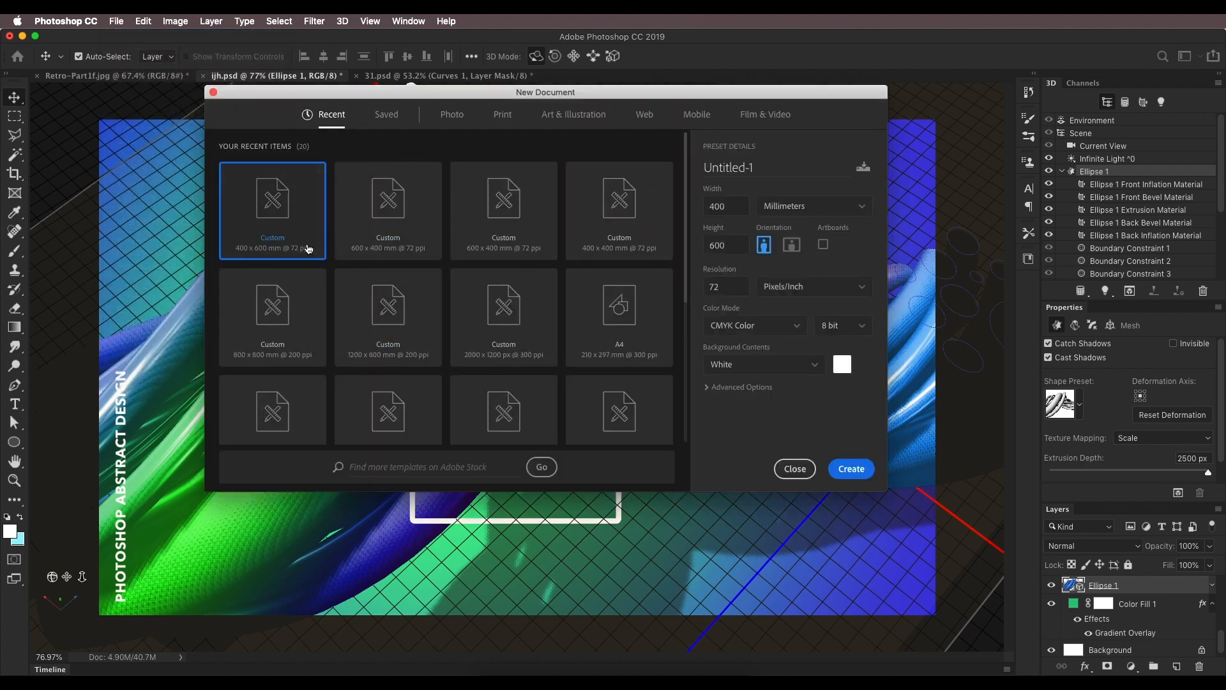
{"action": "left_click", "coordinate": [378, 225]}
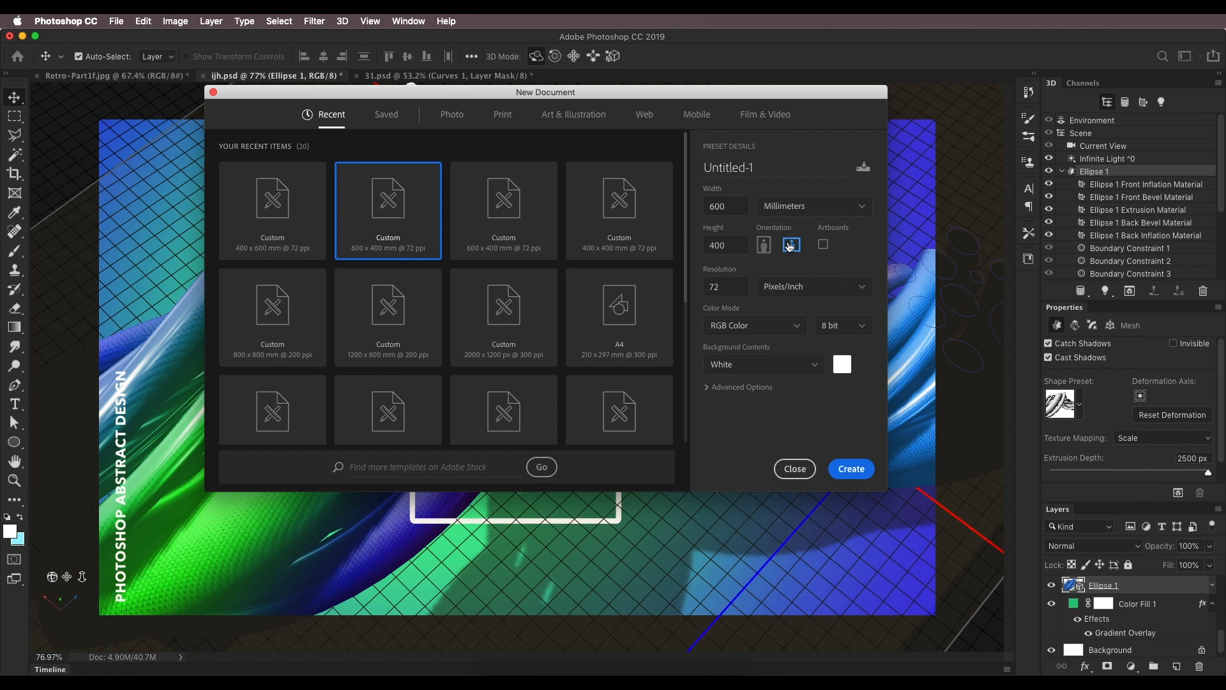
{"action": "left_click", "coordinate": [731, 288]}
{"action": "left_click", "coordinate": [710, 206]}
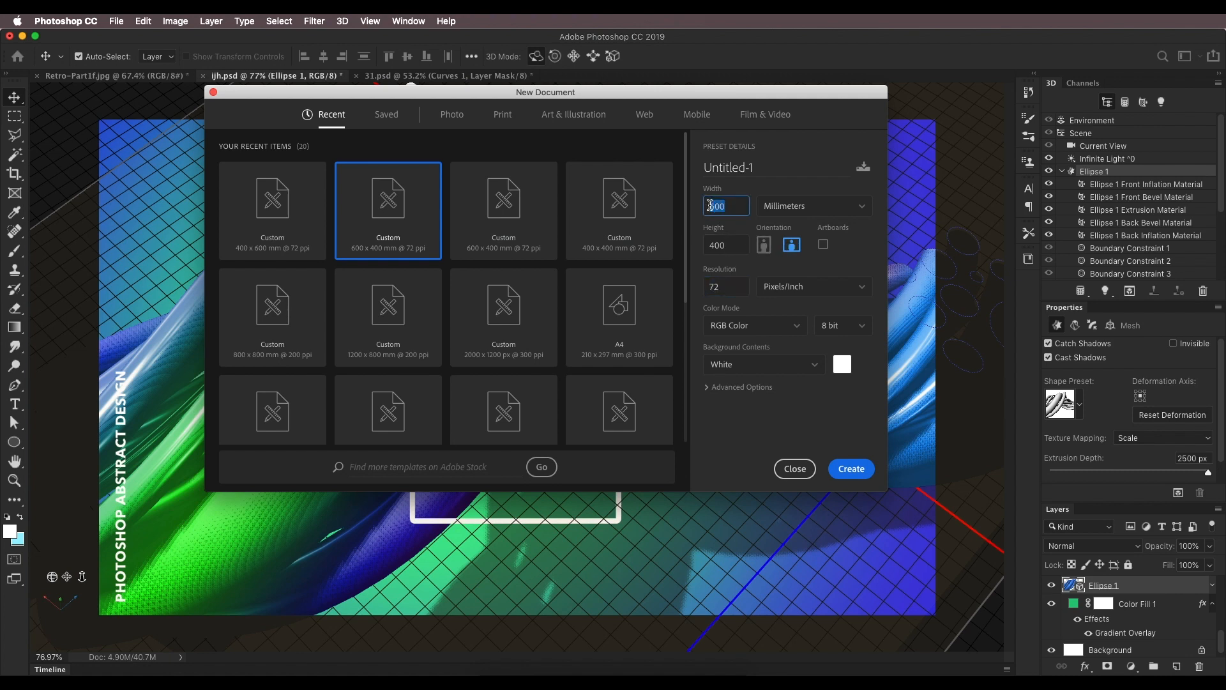
{"action": "left_click", "coordinate": [792, 206]}
{"action": "left_click", "coordinate": [792, 227]}
{"action": "left_click", "coordinate": [718, 205]}
{"action": "left_click", "coordinate": [729, 246]}
{"action": "left_click", "coordinate": [776, 213]}
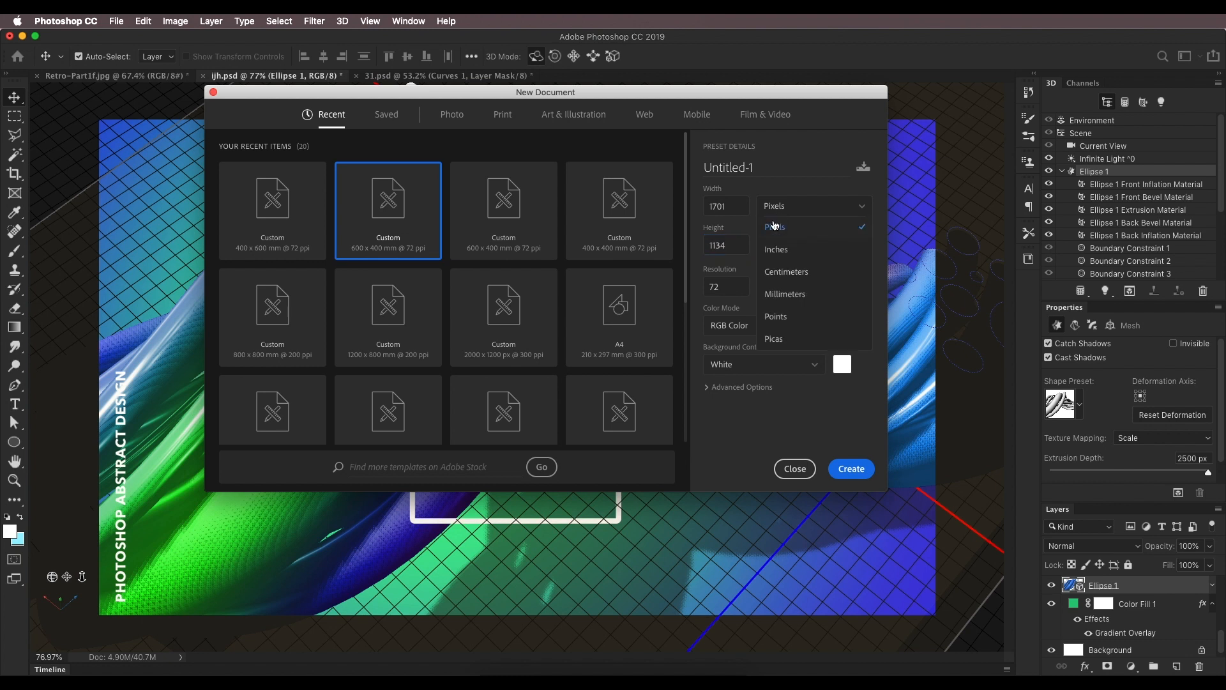
{"action": "left_click", "coordinate": [774, 294]}
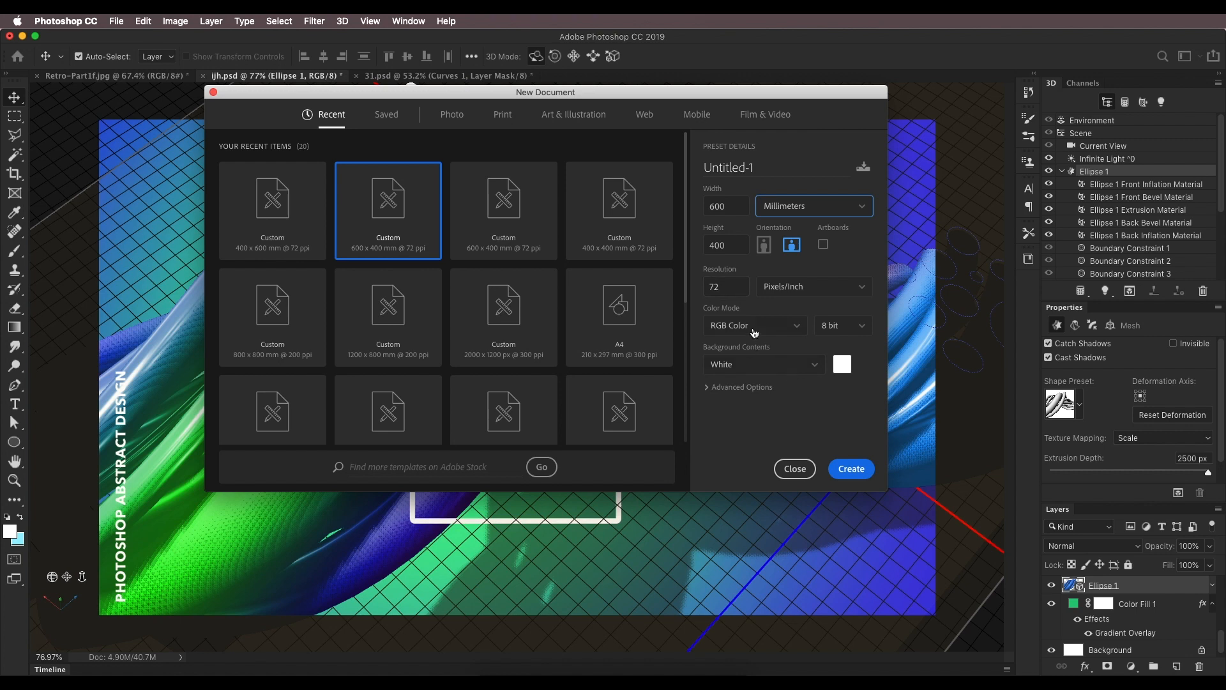
{"action": "left_click", "coordinate": [844, 470]}
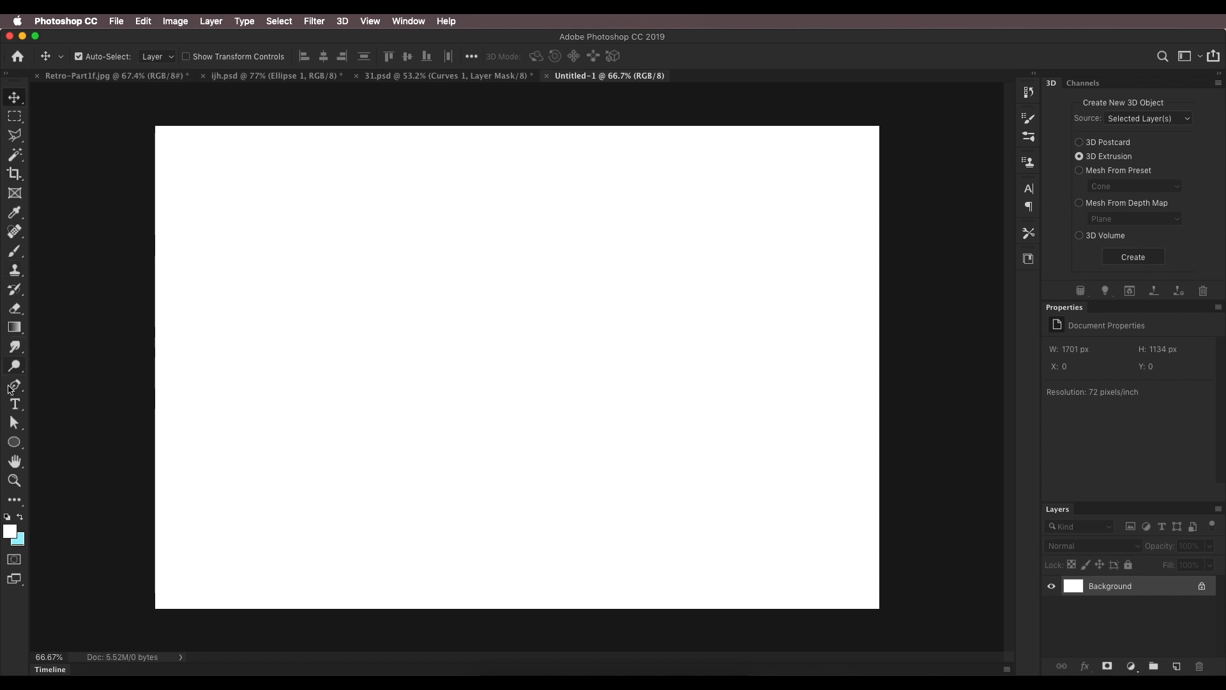
Draw a circle about 205 px in diameter near the middle of the canvas with the Ellipse Tool.
{"action": "left_click_drag", "start_coordinate": [18, 446], "coordinate": [50, 455]}
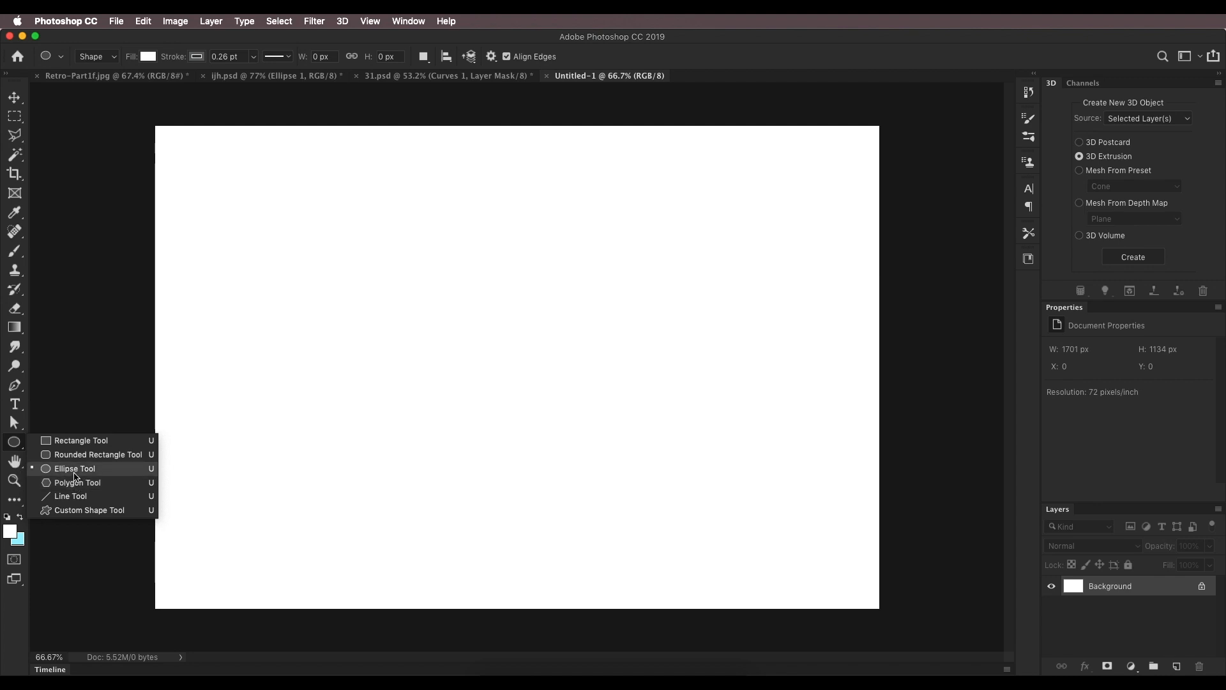
{"action": "left_click", "coordinate": [75, 470]}
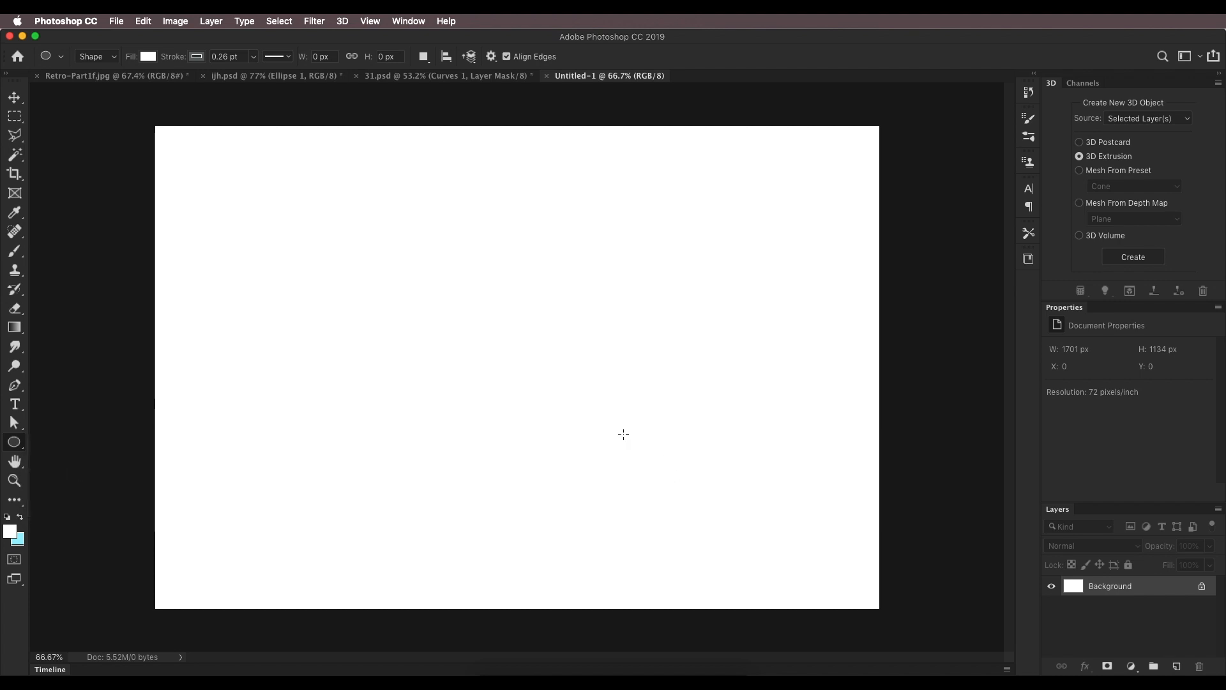
{"action": "left_click_drag", "start_coordinate": [521, 329], "coordinate": [647, 362]}
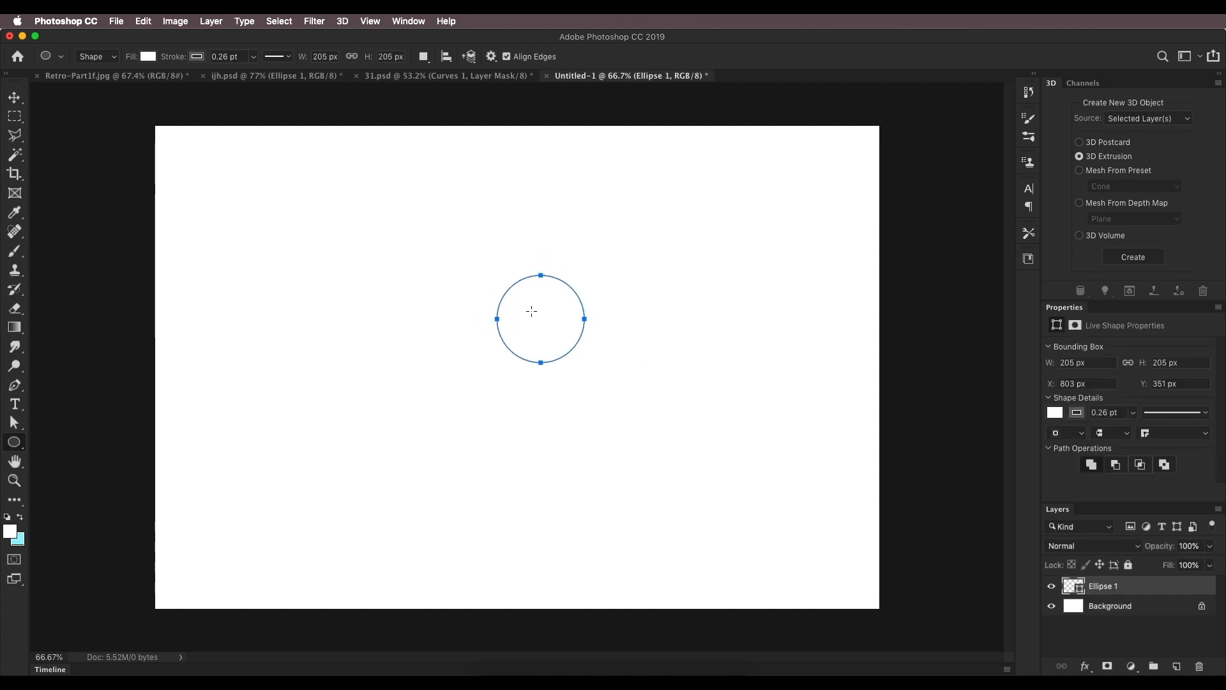
Give the circle a black fill without a stroke, and move it to about X 730 px, Y 381 px.
{"action": "left_click", "coordinate": [150, 57]}
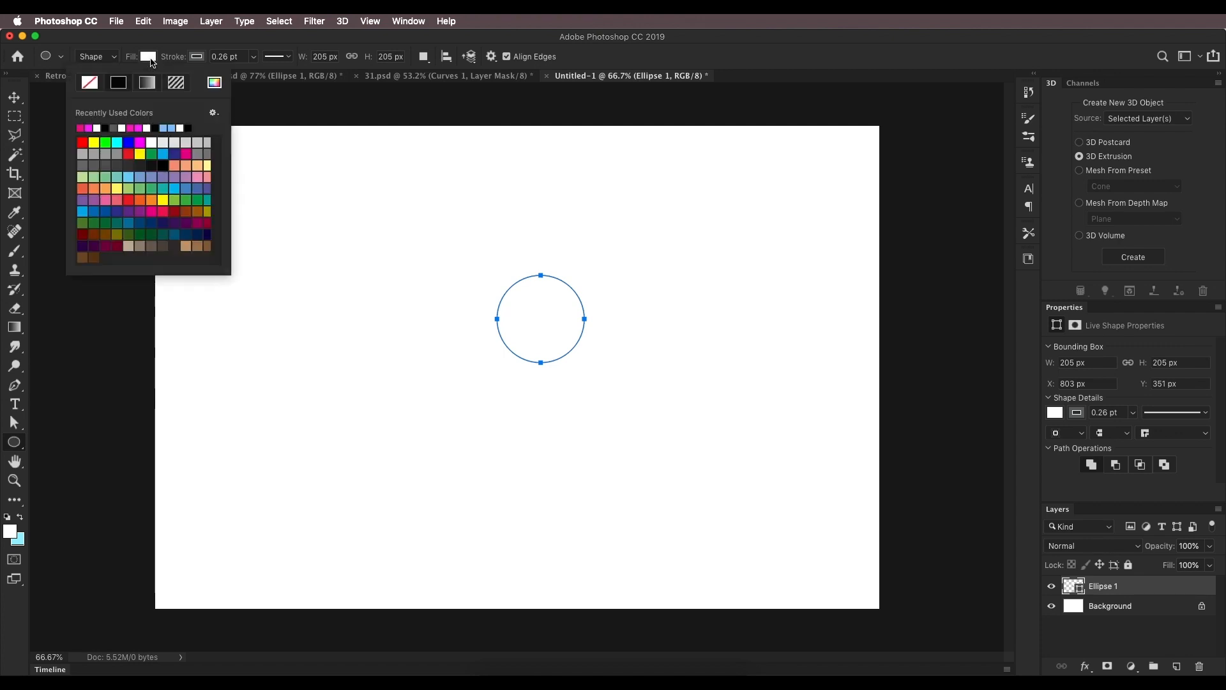
{"action": "left_click", "coordinate": [106, 127]}
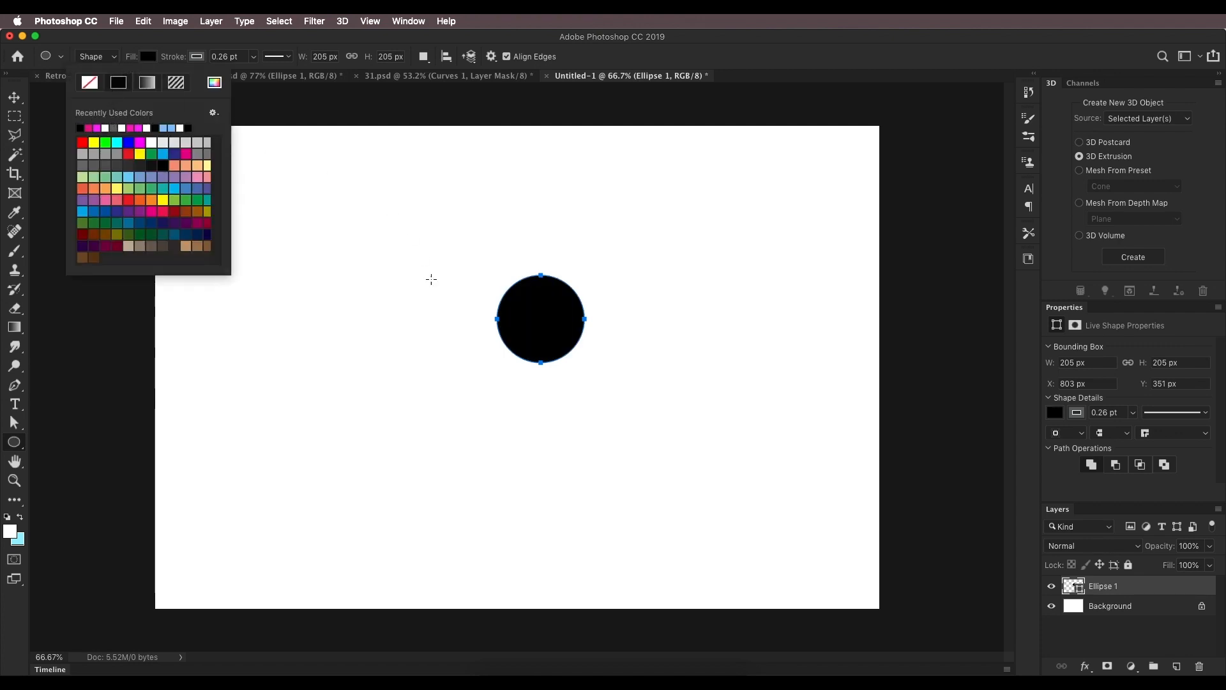
{"action": "left_click", "coordinate": [196, 60]}
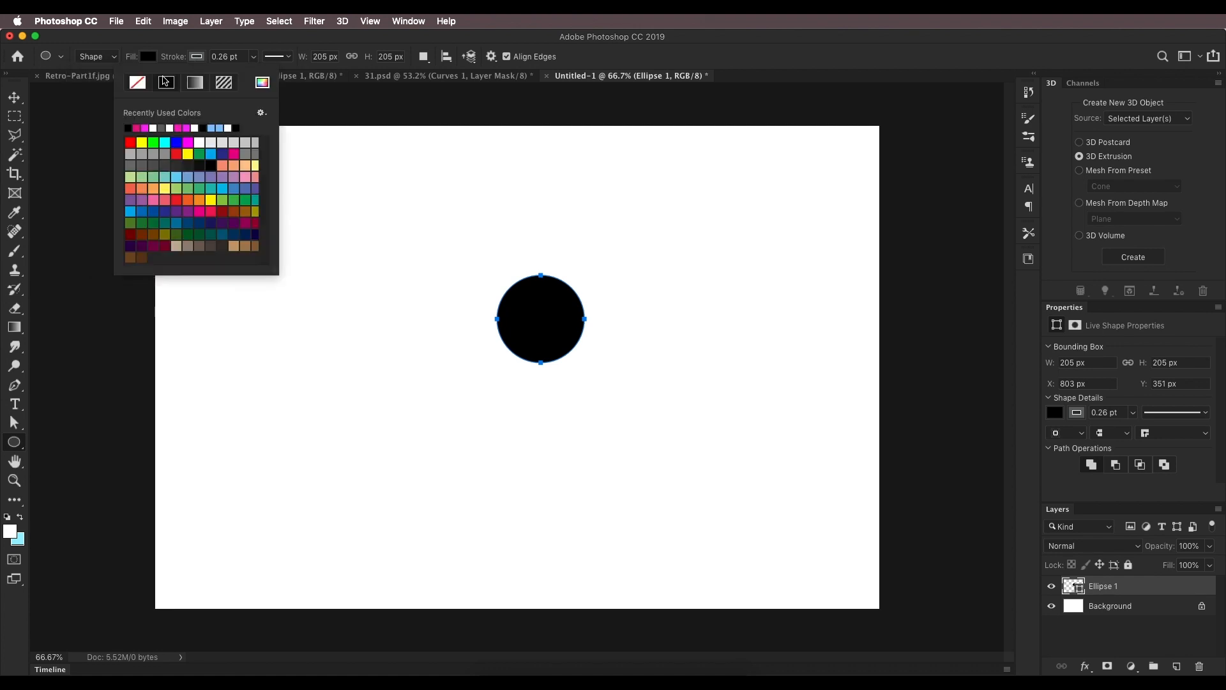
{"action": "left_click", "coordinate": [145, 86]}
{"action": "left_click", "coordinate": [195, 56]}
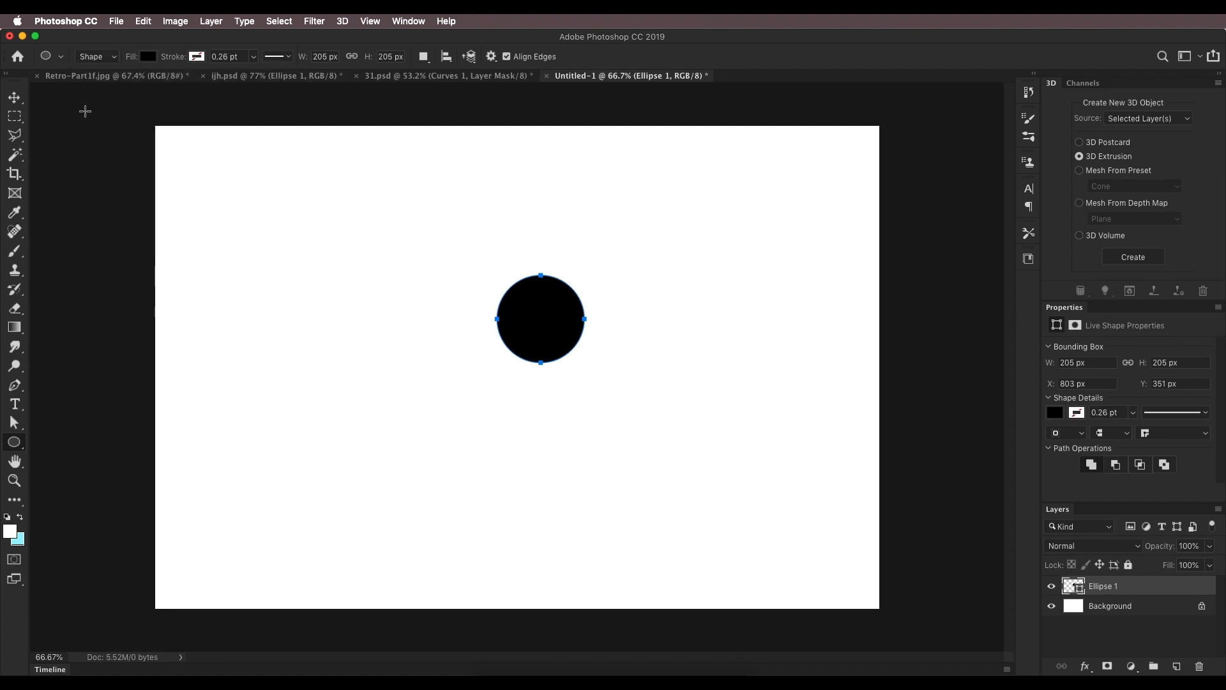
{"action": "left_click", "coordinate": [15, 98]}
{"action": "left_click_drag", "start_coordinate": [545, 335], "coordinate": [512, 345]}
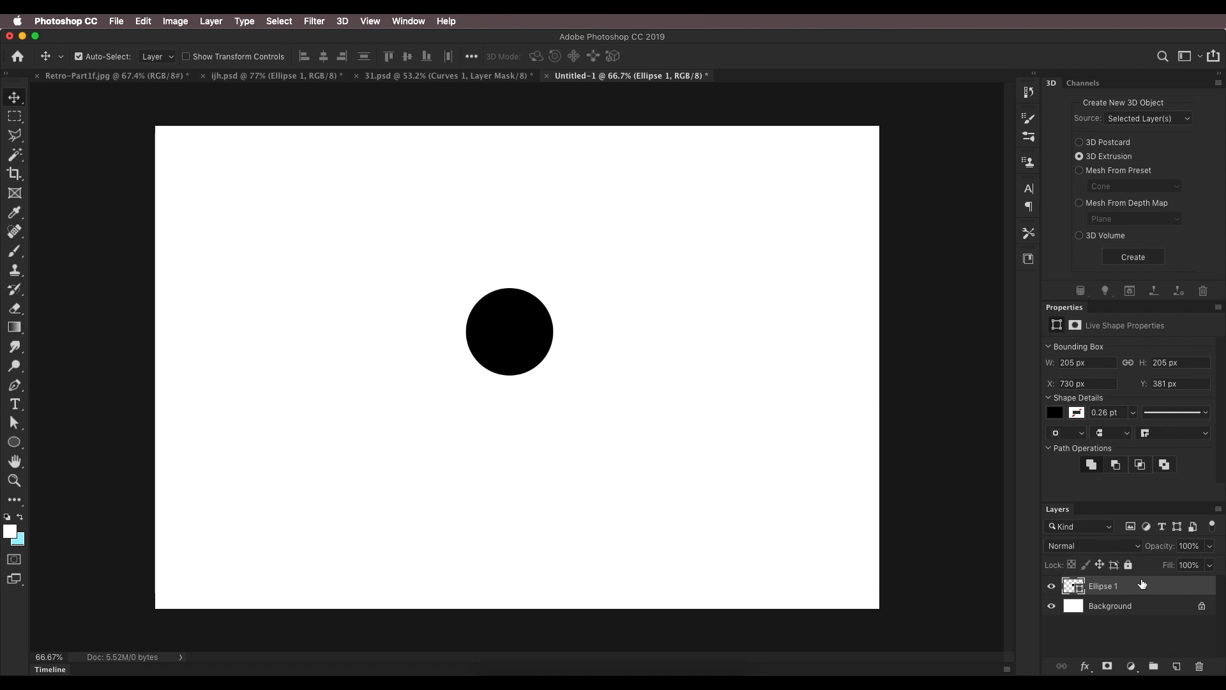
Set the Ellipse Tool to Combine Shapes and add a circle about 79 px wide up and right of the first one.
{"action": "left_click", "coordinate": [17, 447]}
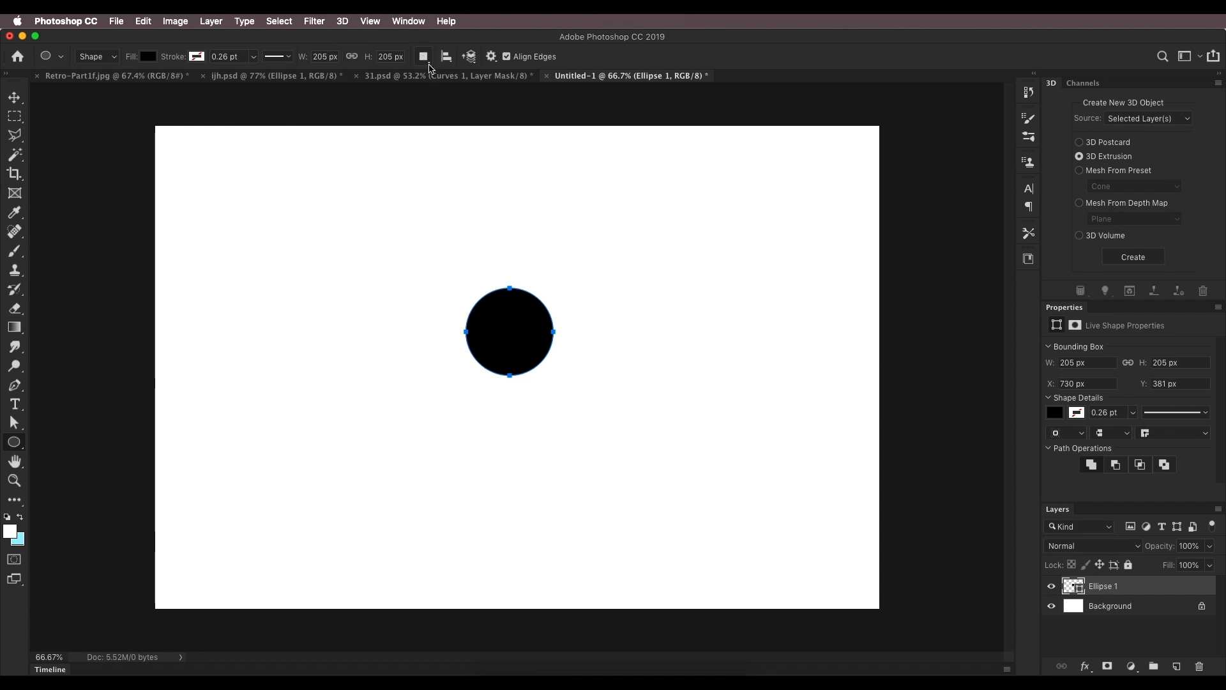
{"action": "left_click", "coordinate": [425, 58]}
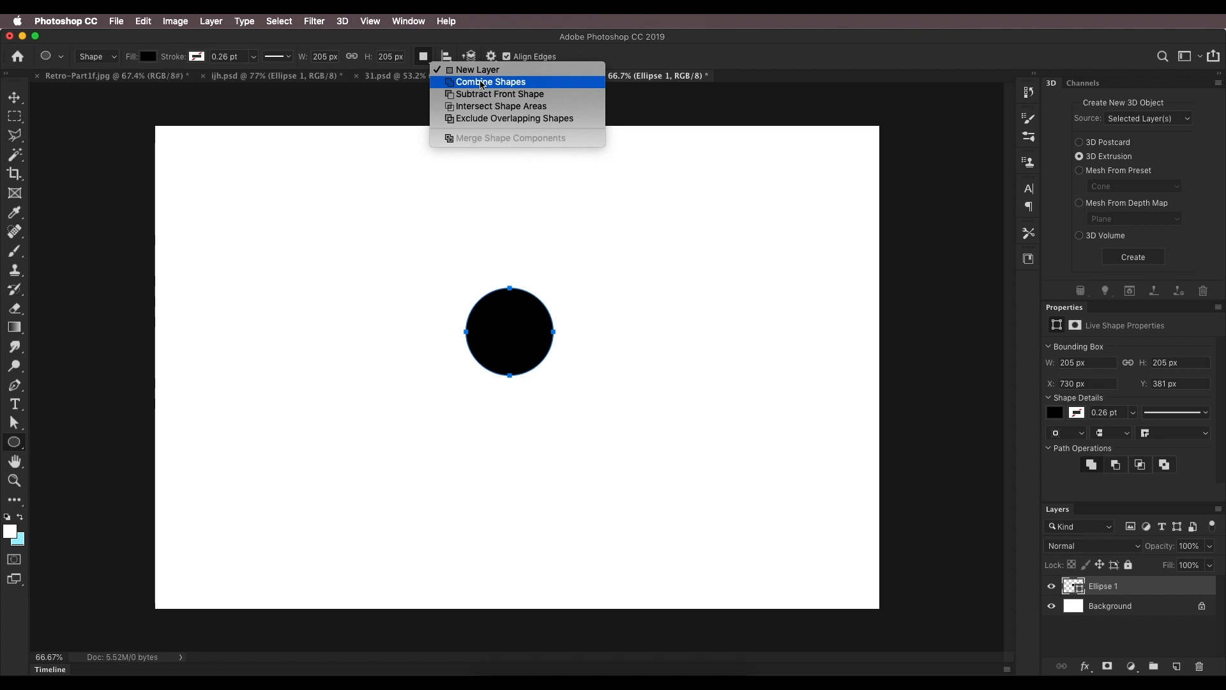
{"action": "left_click", "coordinate": [481, 81]}
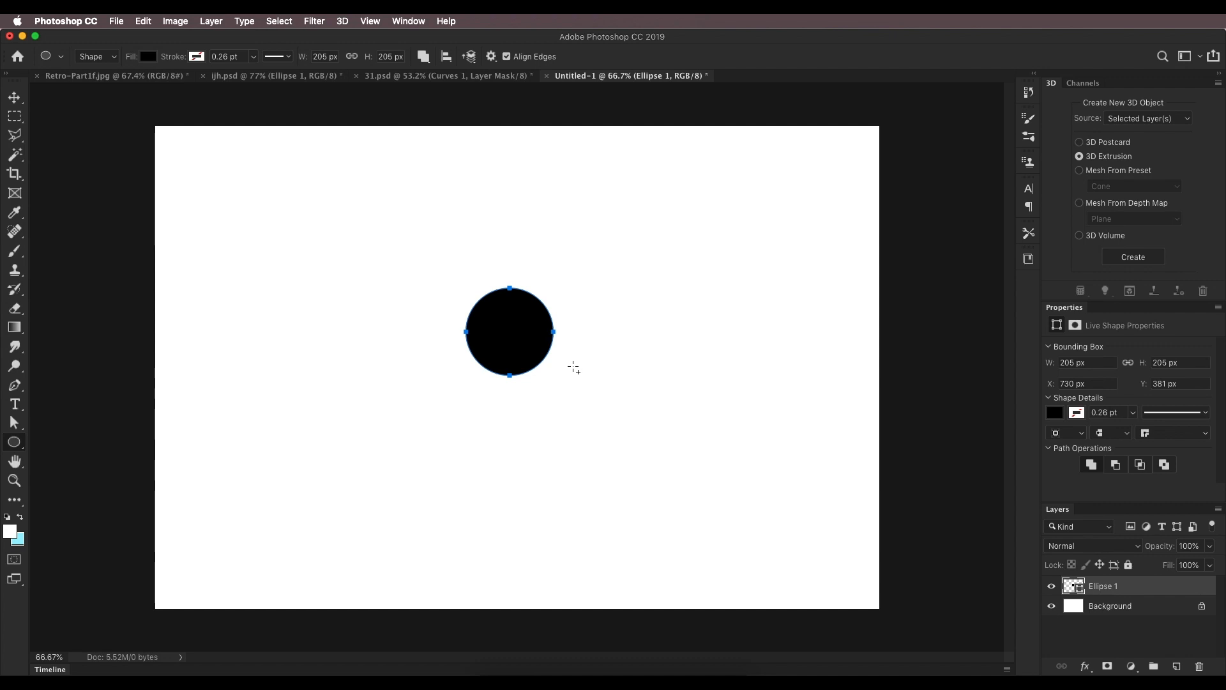
{"action": "left_click_drag", "start_coordinate": [573, 368], "coordinate": [597, 322]}
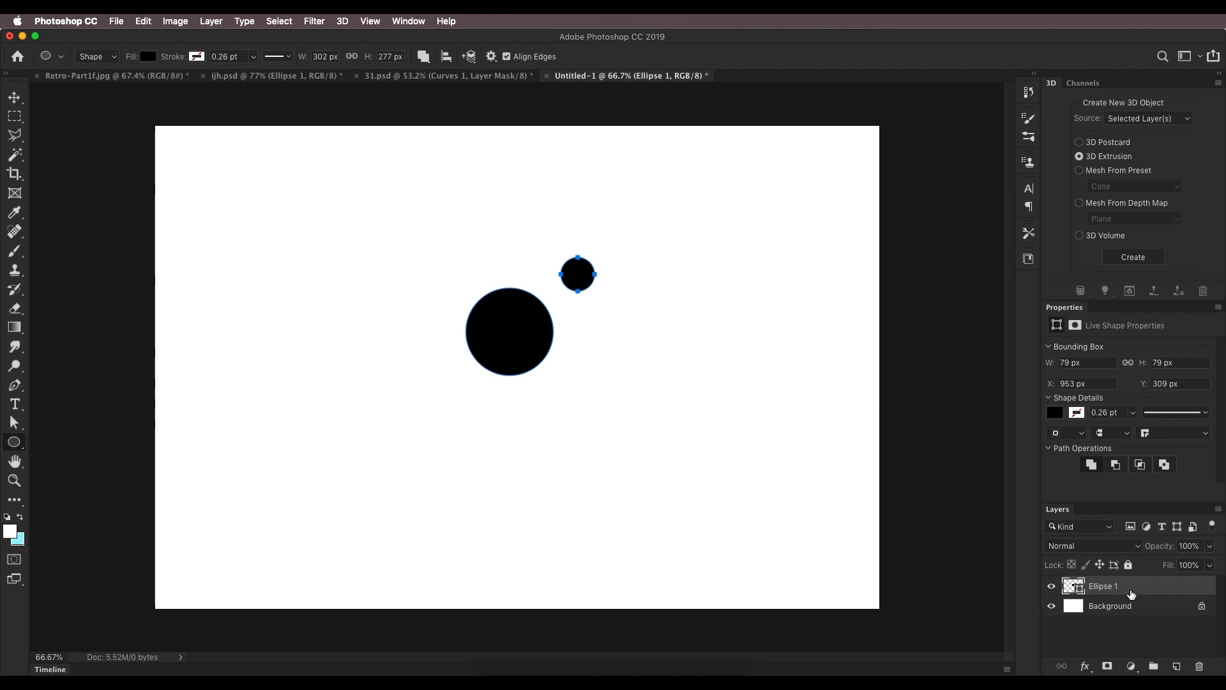
Add circles of various sizes above, left, below and right of the large central circle in the same shape layer.
{"action": "left_click_drag", "start_coordinate": [594, 328], "coordinate": [575, 315]}
{"action": "left_click_drag", "start_coordinate": [487, 224], "coordinate": [549, 266]}
{"action": "left_click_drag", "start_coordinate": [456, 261], "coordinate": [465, 267]}
{"action": "mouse_move", "coordinate": [487, 279]}
{"action": "left_mouse_down"}
{"action": "mouse_move", "coordinate": [517, 298]}
{"action": "mouse_move", "coordinate": [509, 288]}
{"action": "left_mouse_up"}
{"action": "mouse_move", "coordinate": [420, 288]}
{"action": "left_mouse_down"}
{"action": "mouse_move", "coordinate": [443, 313]}
{"action": "mouse_move", "coordinate": [440, 304]}
{"action": "left_mouse_up"}
{"action": "left_click_drag", "start_coordinate": [423, 219], "coordinate": [450, 269]}
{"action": "mouse_move", "coordinate": [466, 231]}
{"action": "left_mouse_down"}
{"action": "mouse_move", "coordinate": [485, 252]}
{"action": "mouse_move", "coordinate": [453, 363]}
{"action": "mouse_move", "coordinate": [515, 446]}
{"action": "mouse_move", "coordinate": [496, 451]}
{"action": "left_mouse_up"}
{"action": "left_click_drag", "start_coordinate": [546, 406], "coordinate": [578, 438]}
{"action": "left_click_drag", "start_coordinate": [586, 375], "coordinate": [620, 409]}
{"action": "mouse_move", "coordinate": [610, 353]}
{"action": "left_mouse_down"}
{"action": "mouse_move", "coordinate": [648, 383]}
{"action": "mouse_move", "coordinate": [626, 352]}
{"action": "mouse_move", "coordinate": [586, 372]}
{"action": "left_mouse_up"}
{"action": "left_click_drag", "start_coordinate": [619, 299], "coordinate": [667, 323]}
{"action": "mouse_move", "coordinate": [658, 357]}
{"action": "left_mouse_down"}
{"action": "mouse_move", "coordinate": [690, 398]}
{"action": "mouse_move", "coordinate": [666, 386]}
{"action": "left_mouse_up"}
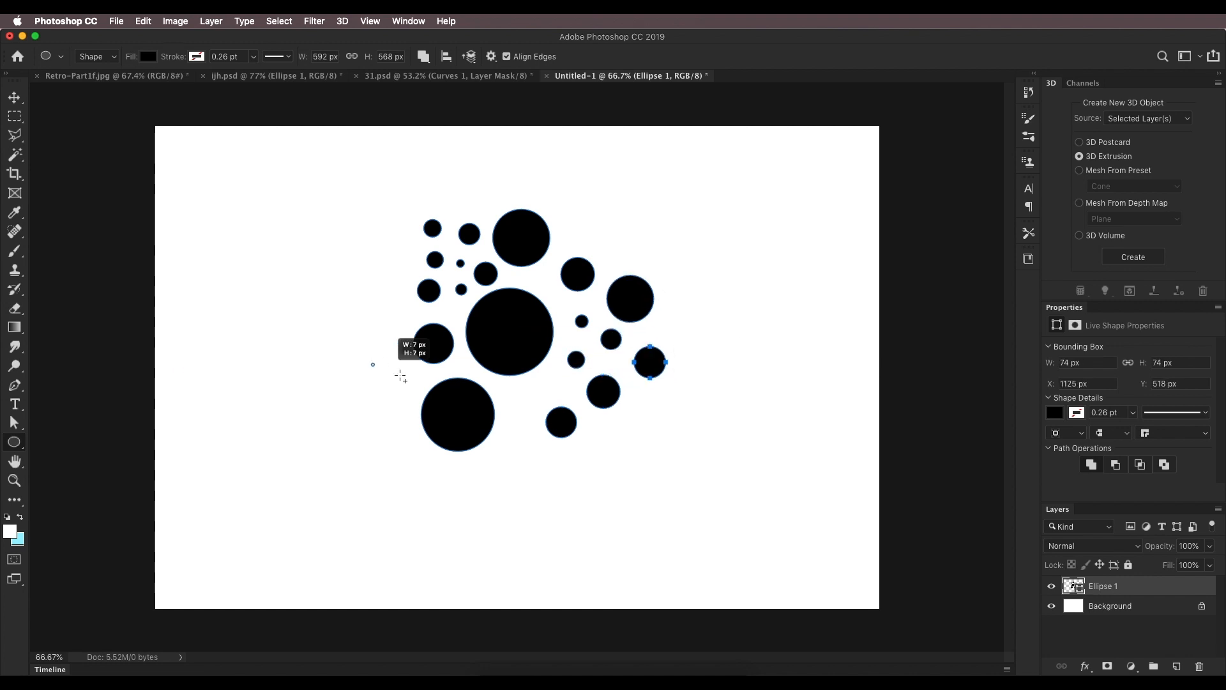
Add more small circles along the cluster's left edge and one about 47 px wide just below the central circle.
{"action": "left_click_drag", "start_coordinate": [373, 363], "coordinate": [443, 396]}
{"action": "left_click_drag", "start_coordinate": [391, 319], "coordinate": [384, 352]}
{"action": "left_click_drag", "start_coordinate": [393, 323], "coordinate": [399, 328]}
{"action": "left_click_drag", "start_coordinate": [387, 282], "coordinate": [413, 308]}
{"action": "left_click_drag", "start_coordinate": [408, 258], "coordinate": [420, 269]}
{"action": "mouse_move", "coordinate": [365, 302]}
{"action": "left_mouse_down"}
{"action": "mouse_move", "coordinate": [384, 306]}
{"action": "mouse_move", "coordinate": [380, 316]}
{"action": "left_mouse_up"}
{"action": "left_click_drag", "start_coordinate": [516, 395], "coordinate": [535, 411]}
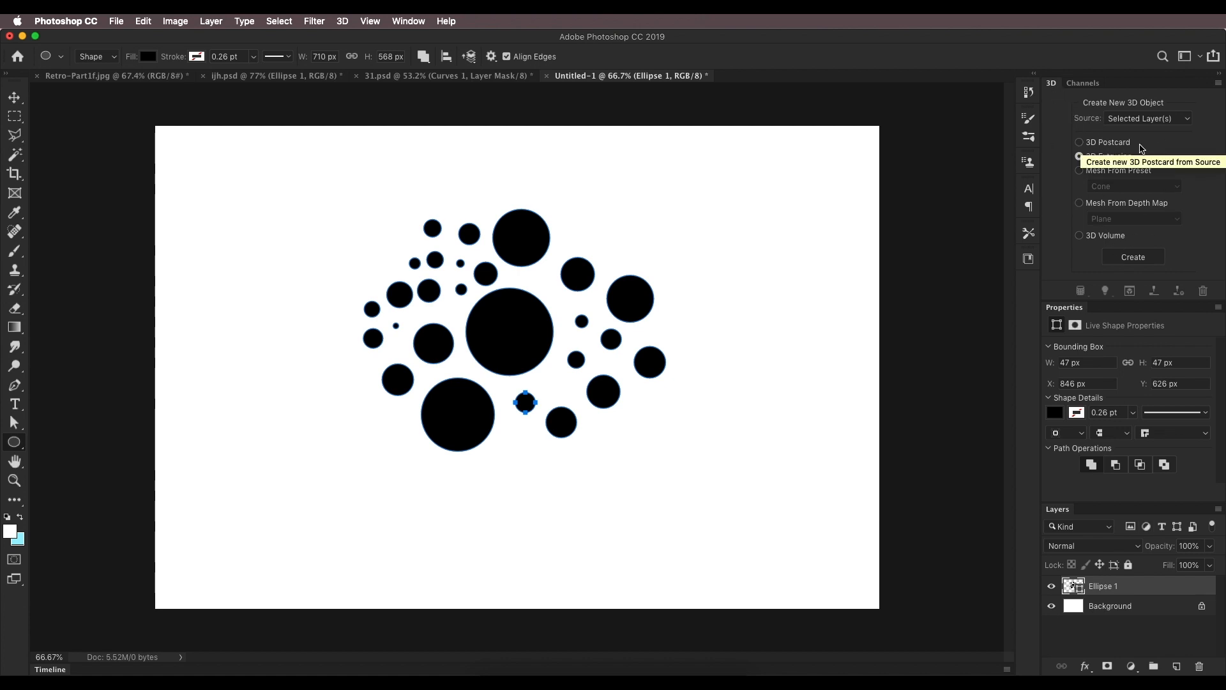
Hide the 3D panel and show it again.
{"action": "left_click", "coordinate": [409, 22]}
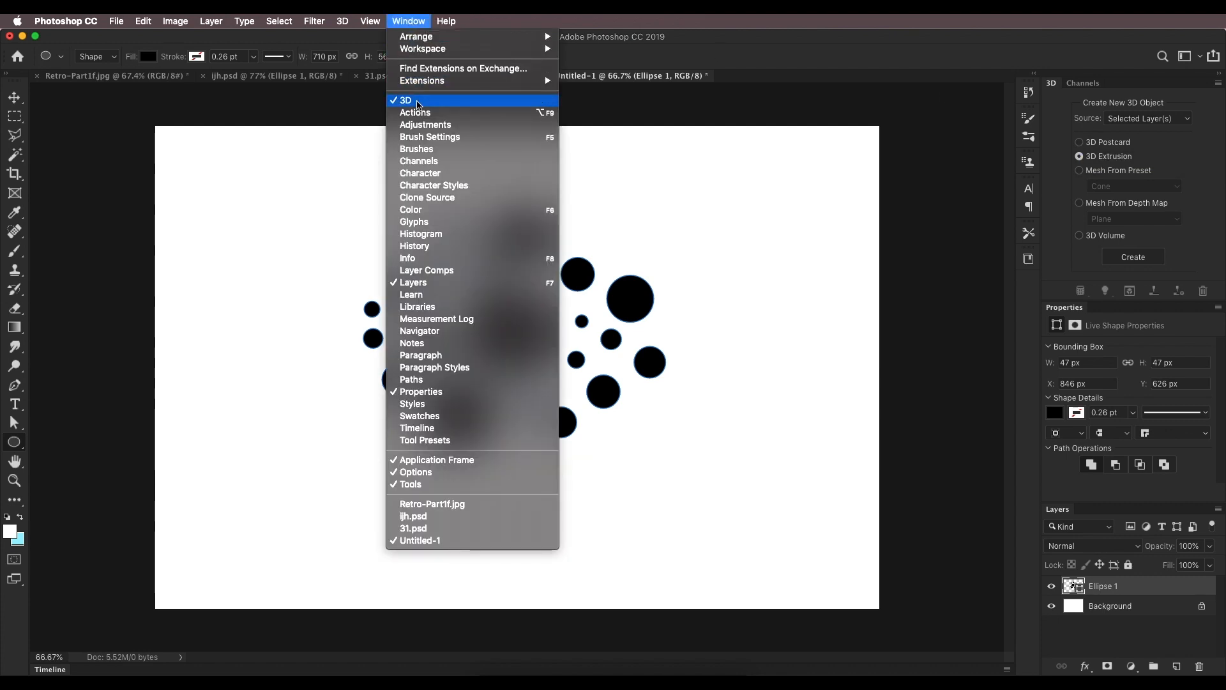
{"action": "left_click", "coordinate": [418, 102]}
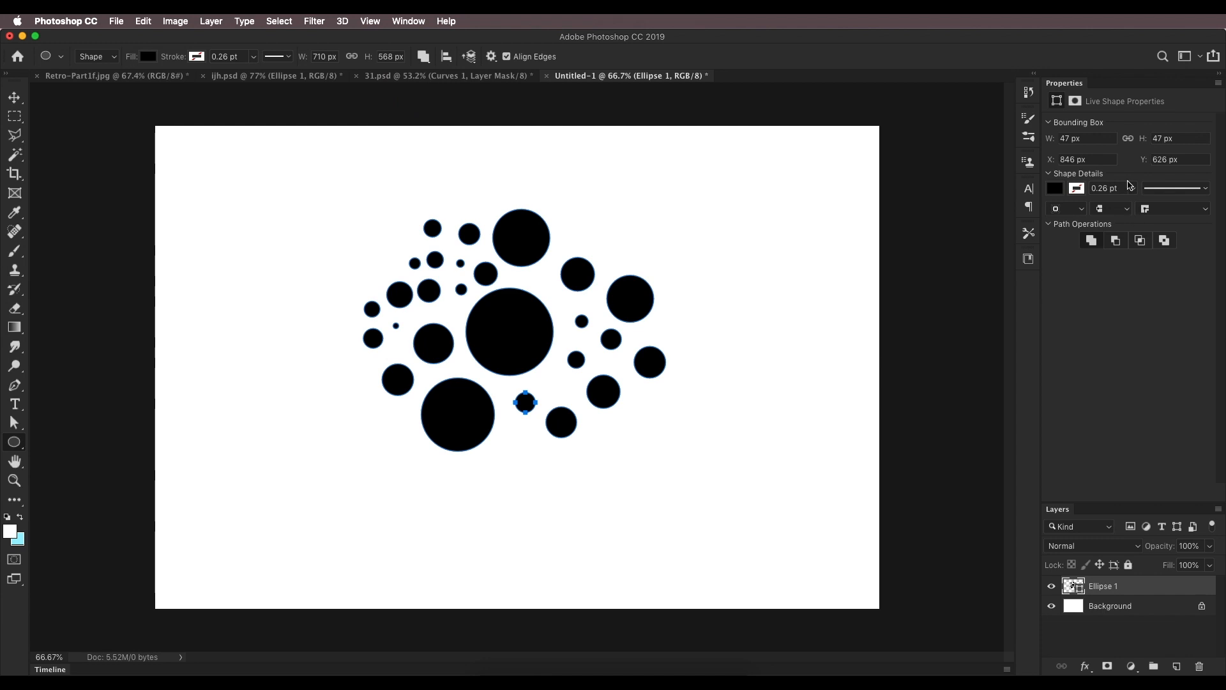
{"action": "left_click", "coordinate": [425, 23]}
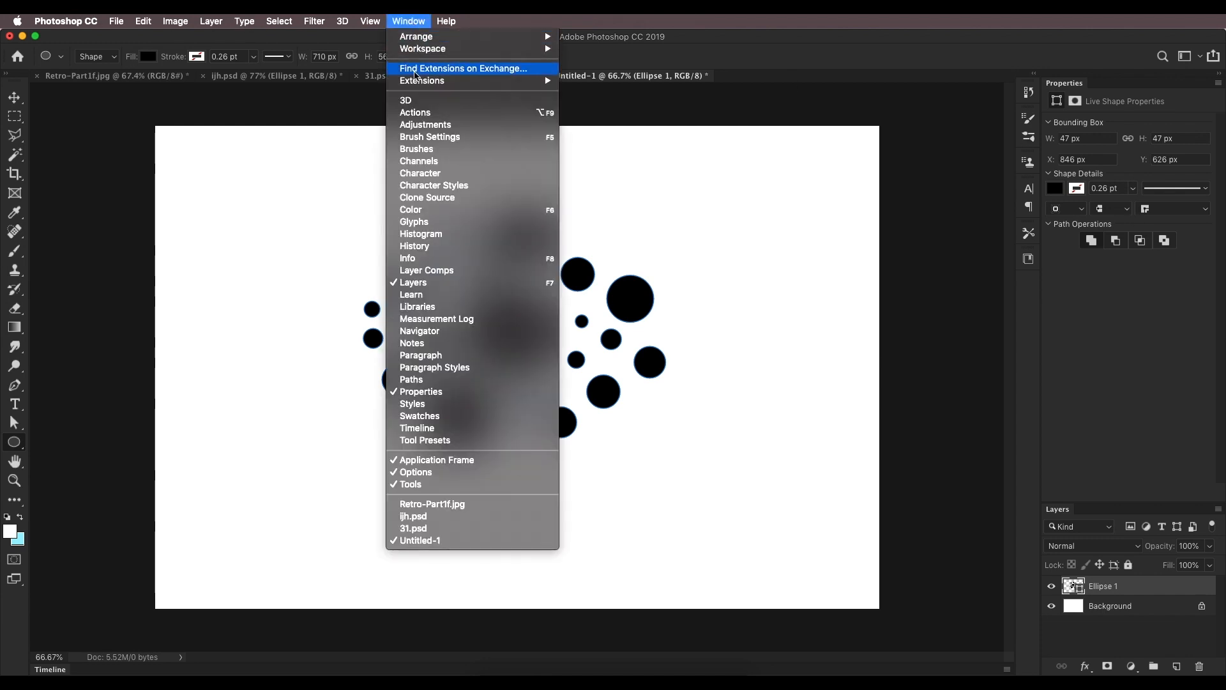
{"action": "left_click", "coordinate": [408, 102]}
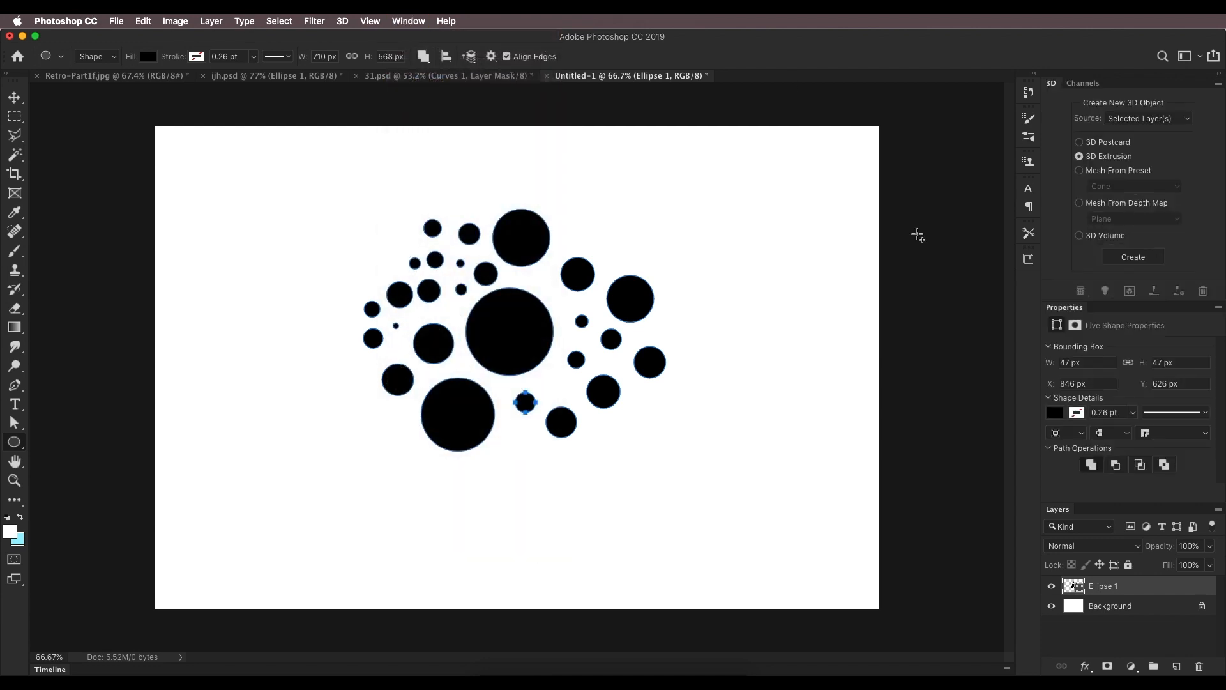
Reorder the 3D panel after Channels and create a 3D Extrusion from the selected circle cluster layer.
{"action": "left_click_drag", "start_coordinate": [1052, 84], "coordinate": [1086, 85]}
{"action": "key", "text": "v"}
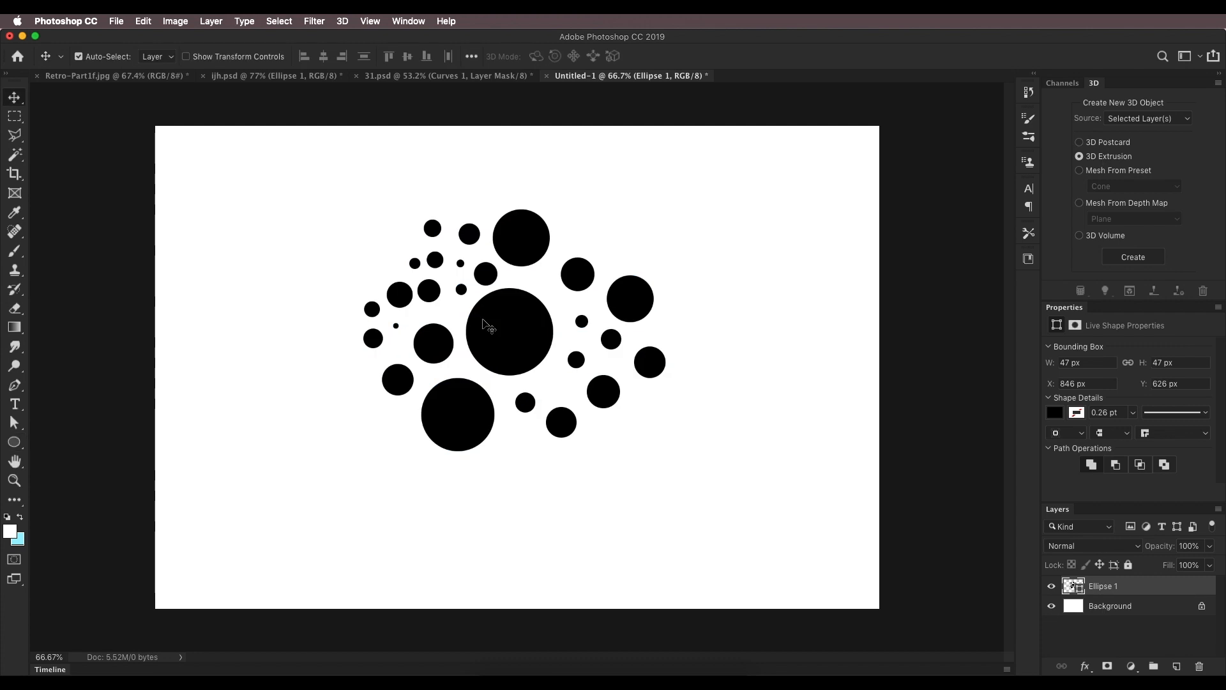
{"action": "left_click", "coordinate": [1098, 145]}
{"action": "left_click", "coordinate": [1080, 157]}
{"action": "left_click", "coordinate": [1125, 256]}
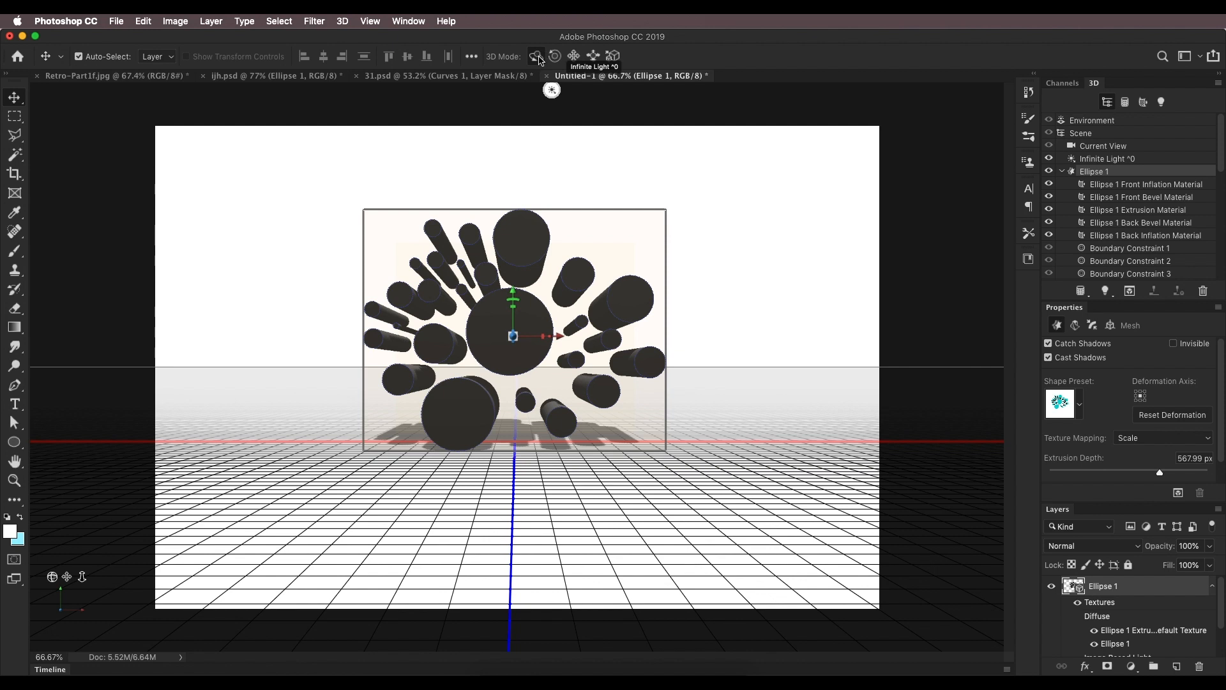
Examine the extruded cylinders from different angles using the orbit, roll, pan, slide and zoom camera controls.
{"action": "left_click", "coordinate": [945, 263]}
{"action": "left_click_drag", "start_coordinate": [823, 241], "coordinate": [759, 272]}
{"action": "left_click_drag", "start_coordinate": [39, 200], "coordinate": [515, 230]}
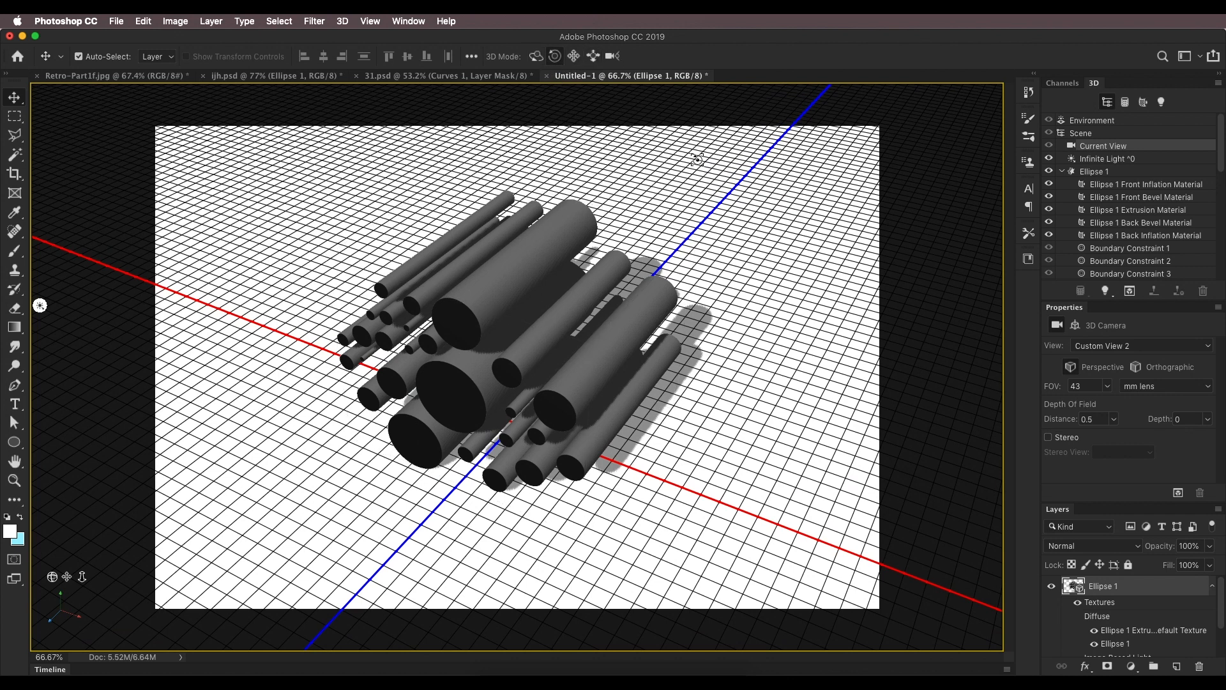
{"action": "left_click", "coordinate": [573, 56]}
{"action": "mouse_move", "coordinate": [584, 315]}
{"action": "left_mouse_down"}
{"action": "mouse_move", "coordinate": [595, 308]}
{"action": "mouse_move", "coordinate": [582, 311]}
{"action": "left_mouse_up"}
{"action": "left_click", "coordinate": [594, 56]}
{"action": "mouse_move", "coordinate": [718, 197]}
{"action": "left_mouse_down"}
{"action": "mouse_move", "coordinate": [717, 217]}
{"action": "mouse_move", "coordinate": [725, 166]}
{"action": "mouse_move", "coordinate": [684, 186]}
{"action": "mouse_move", "coordinate": [714, 185]}
{"action": "left_mouse_up"}
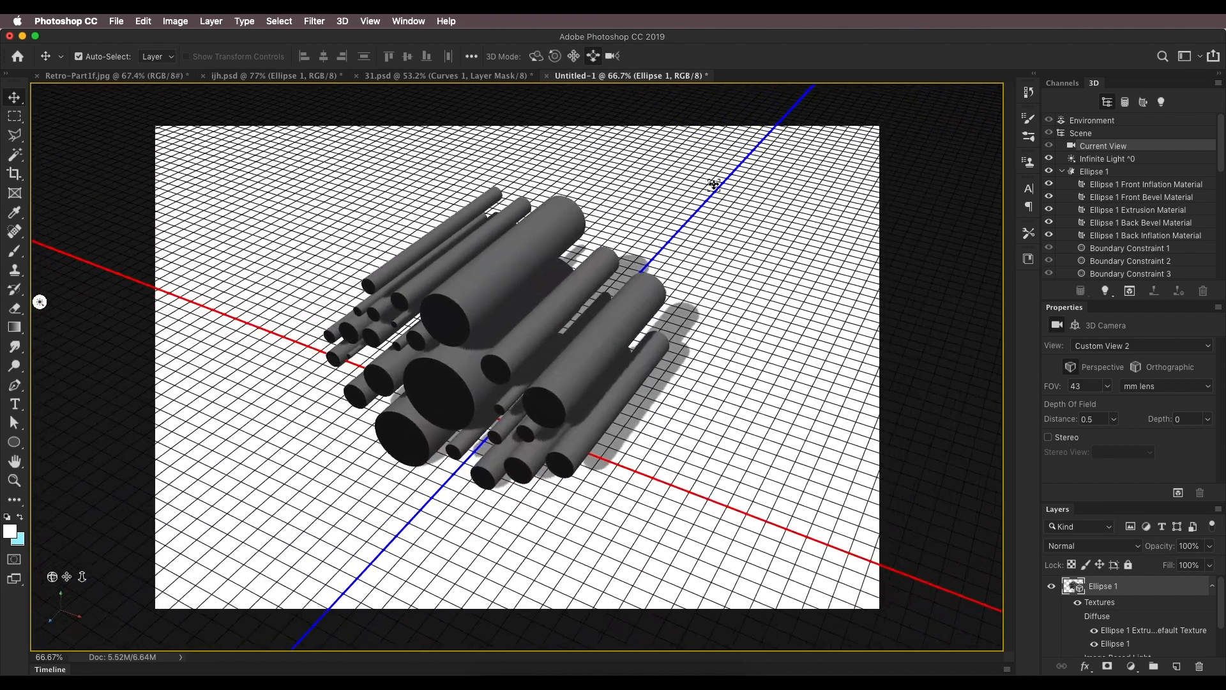
{"action": "left_click", "coordinate": [612, 56]}
{"action": "mouse_move", "coordinate": [721, 263]}
{"action": "left_mouse_down"}
{"action": "mouse_move", "coordinate": [730, 213]}
{"action": "mouse_move", "coordinate": [721, 294]}
{"action": "mouse_move", "coordinate": [721, 267]}
{"action": "left_mouse_up"}
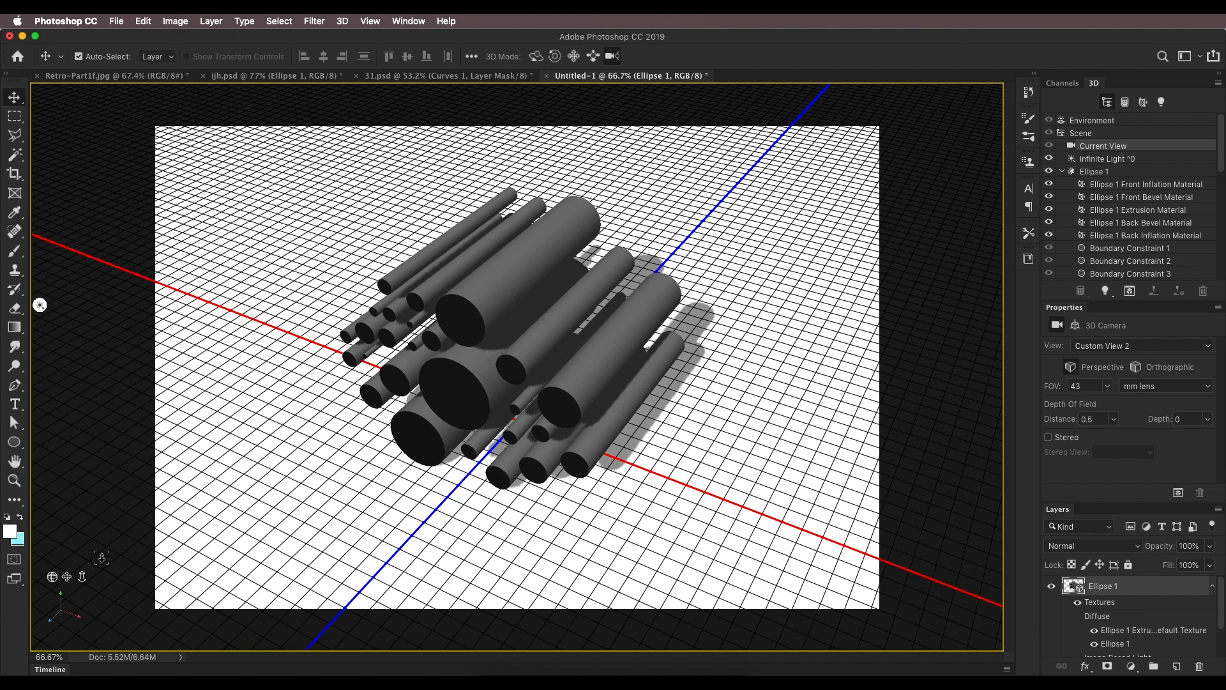
{"action": "left_click_drag", "start_coordinate": [81, 577], "coordinate": [87, 609]}
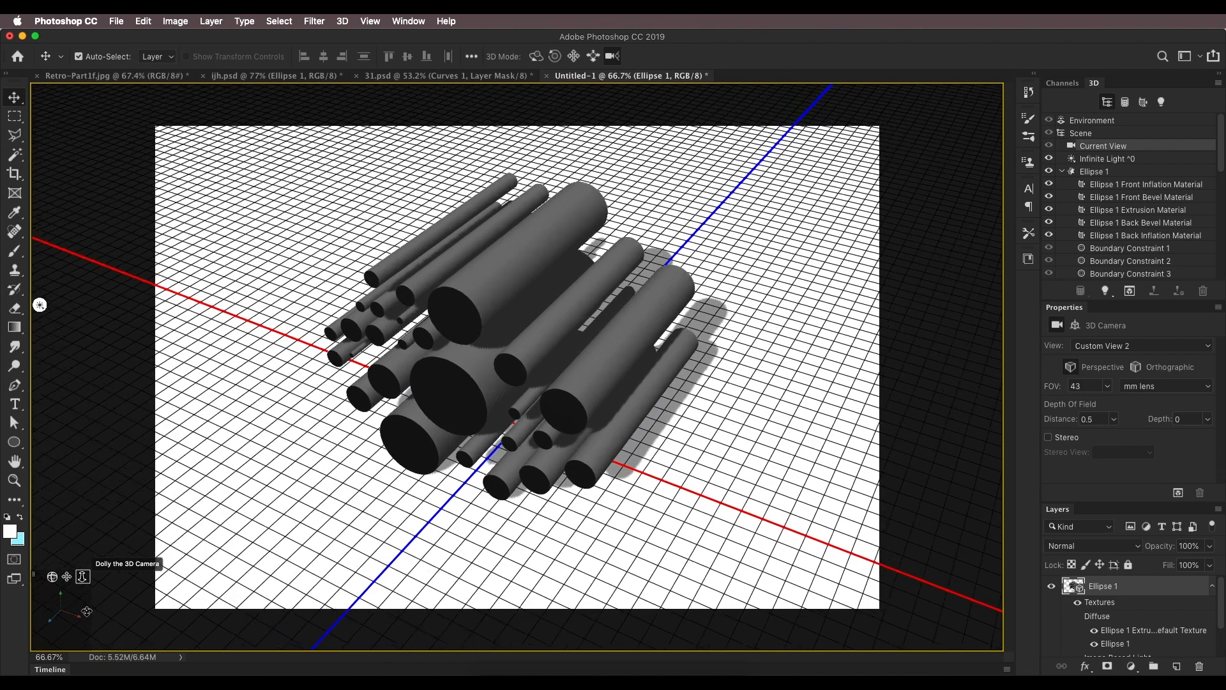
{"action": "left_click_drag", "start_coordinate": [66, 577], "coordinate": [52, 569]}
{"action": "left_click_drag", "start_coordinate": [58, 93], "coordinate": [40, 303]}
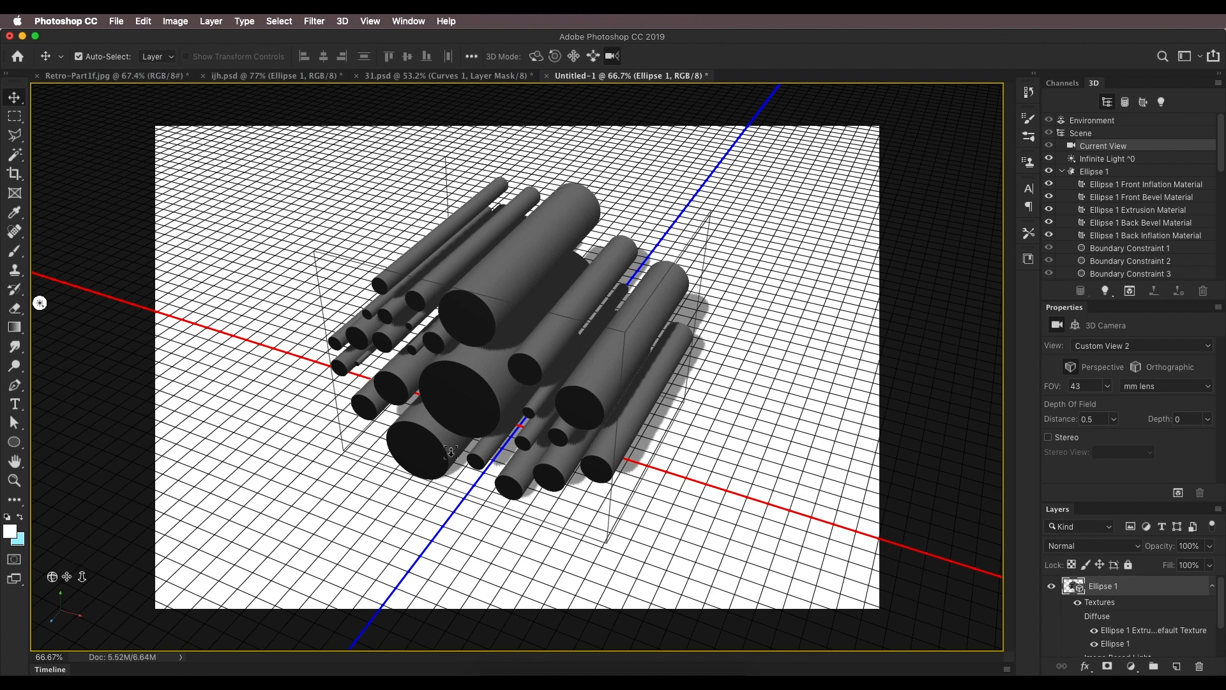
Select the Ellipse 1 mesh and increase its extrusion depth to 610 px and further to about 717 px in the Deform settings.
{"action": "left_click", "coordinate": [1089, 172]}
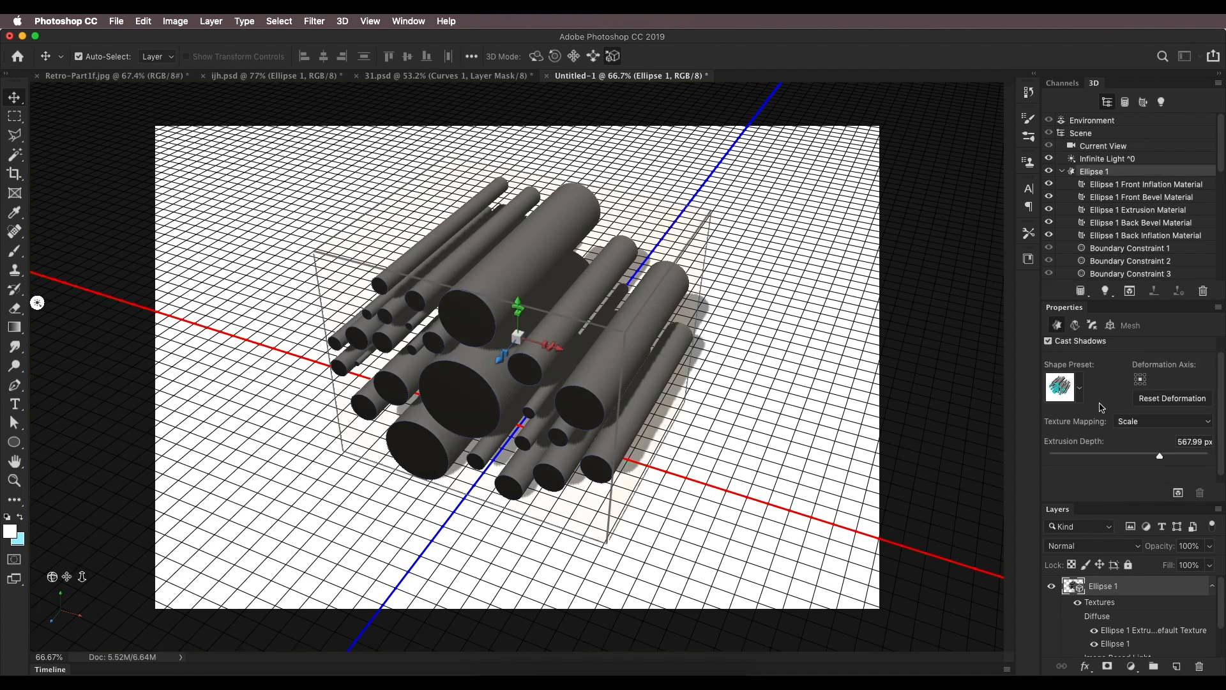
{"action": "double_click", "coordinate": [1093, 172]}
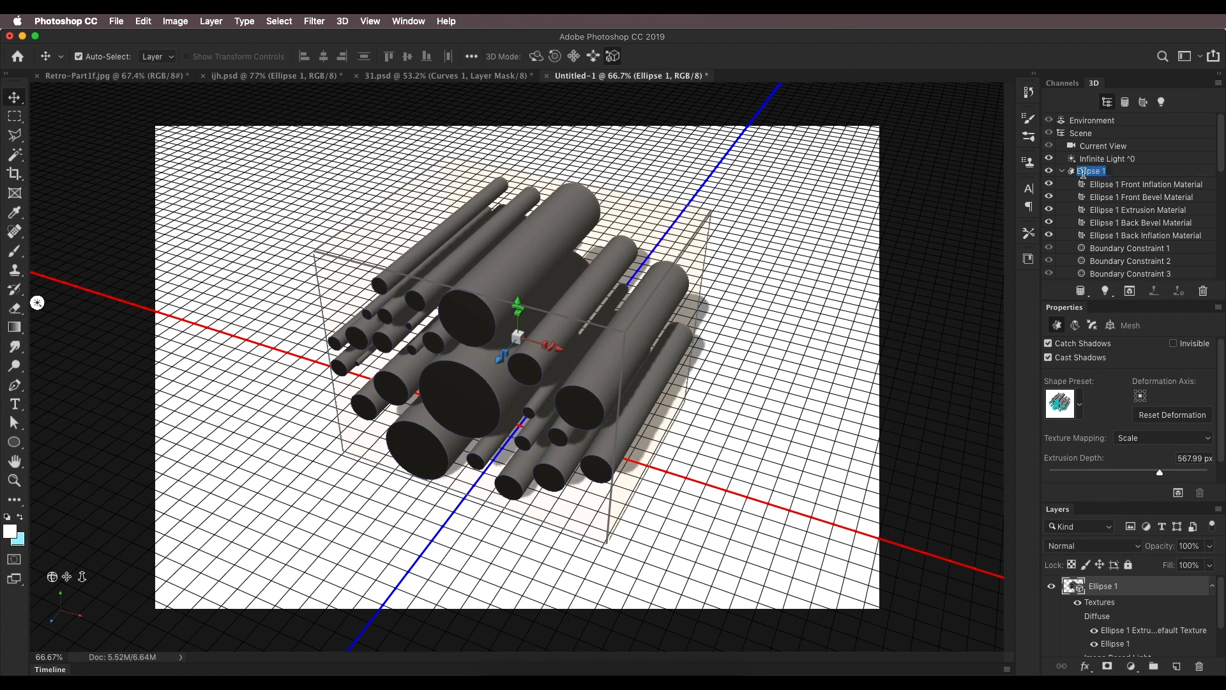
{"action": "key", "text": "Return"}
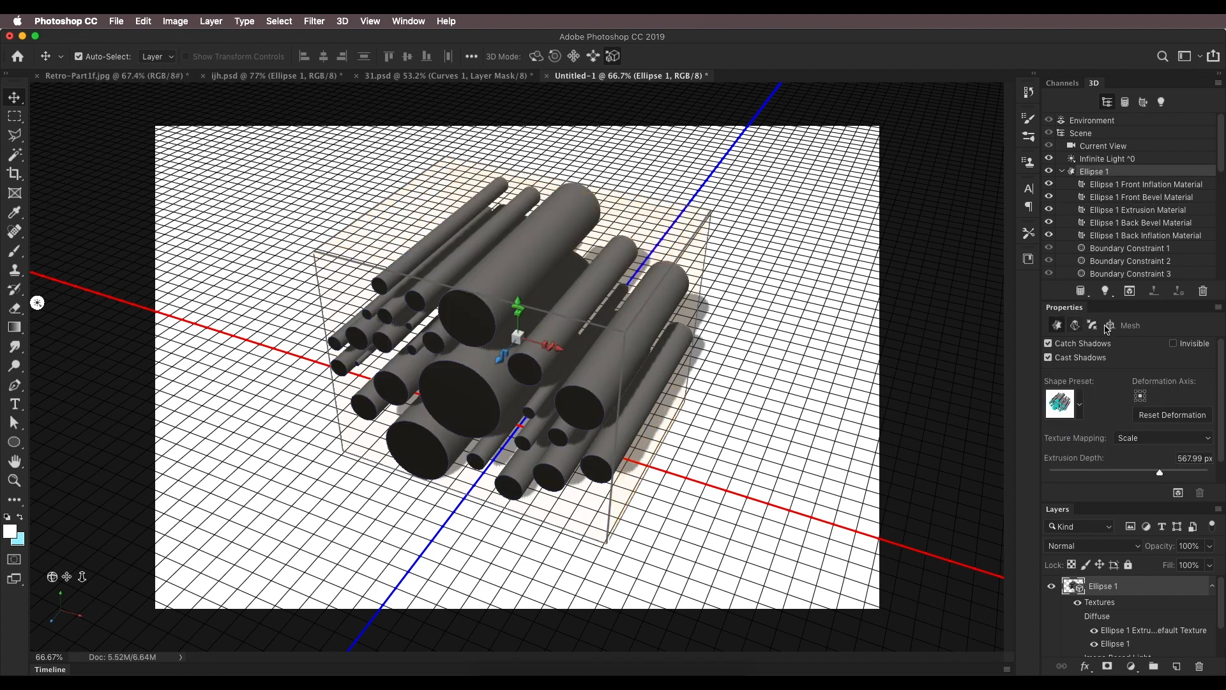
{"action": "scroll", "coordinate": [1109, 412], "scroll_direction": "down", "scroll_amount": 2}
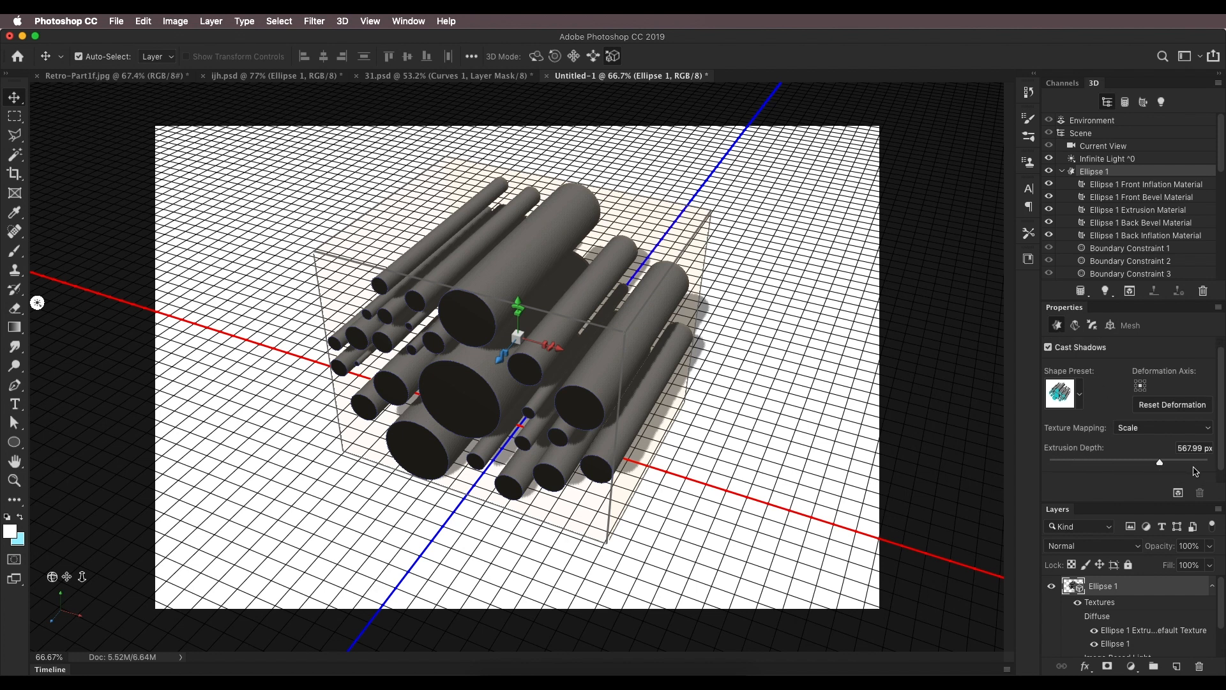
{"action": "mouse_move", "coordinate": [1168, 467]}
{"action": "left_mouse_down"}
{"action": "mouse_move", "coordinate": [1181, 461]}
{"action": "mouse_move", "coordinate": [1161, 461]}
{"action": "left_mouse_up"}
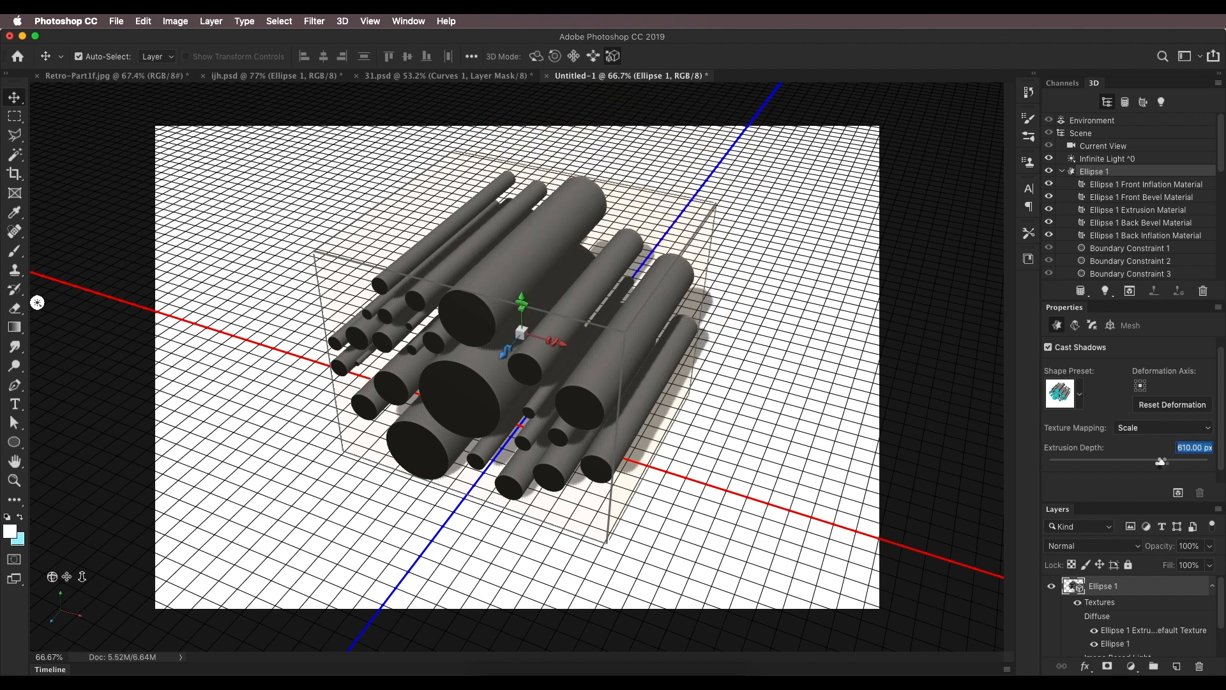
{"action": "left_click", "coordinate": [1076, 328]}
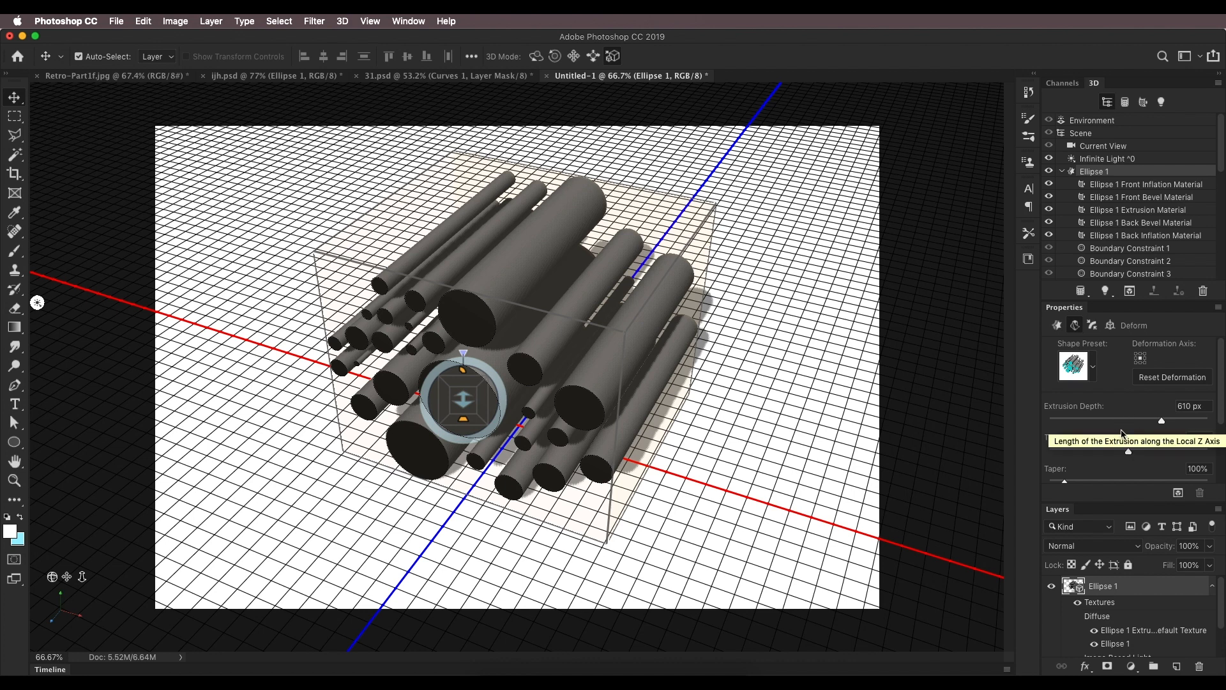
{"action": "mouse_move", "coordinate": [1163, 423]}
{"action": "left_mouse_down"}
{"action": "mouse_move", "coordinate": [1183, 420]}
{"action": "mouse_move", "coordinate": [1167, 420]}
{"action": "left_mouse_up"}
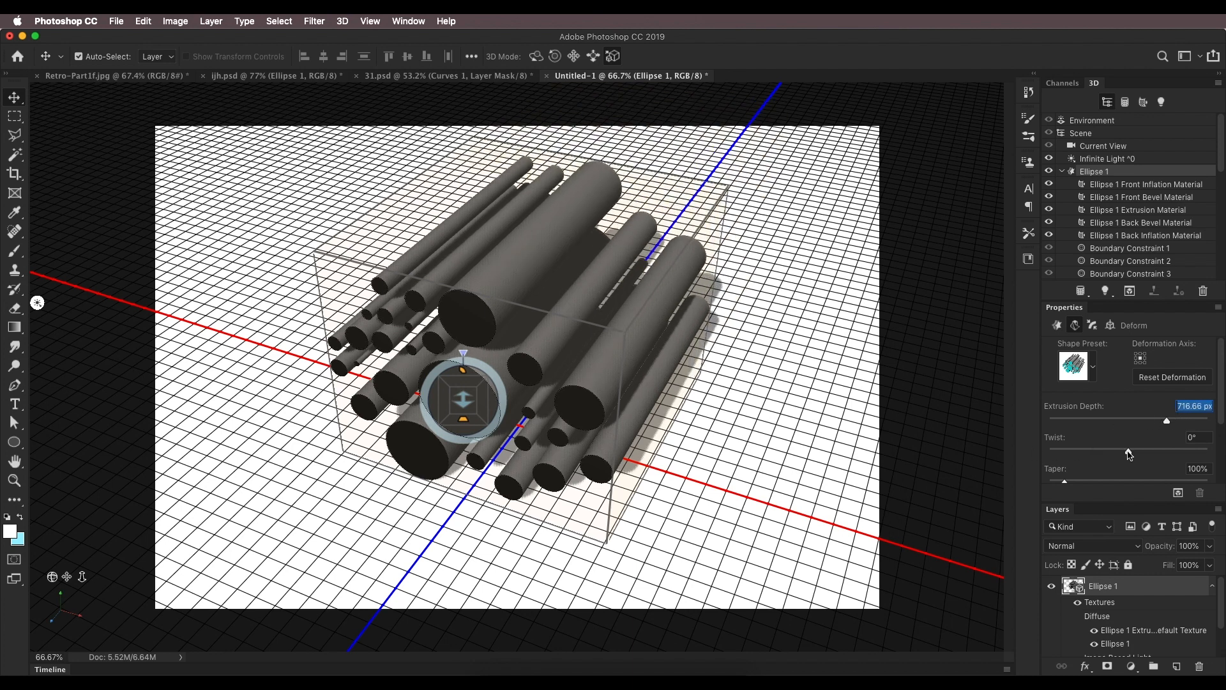
Try narrow and wide tapers on the extrusion, from 8% to 312%, and end with a taper of 36%.
{"action": "left_click_drag", "start_coordinate": [1129, 451], "coordinate": [1128, 451]}
{"action": "left_click_drag", "start_coordinate": [1065, 484], "coordinate": [1070, 485]}
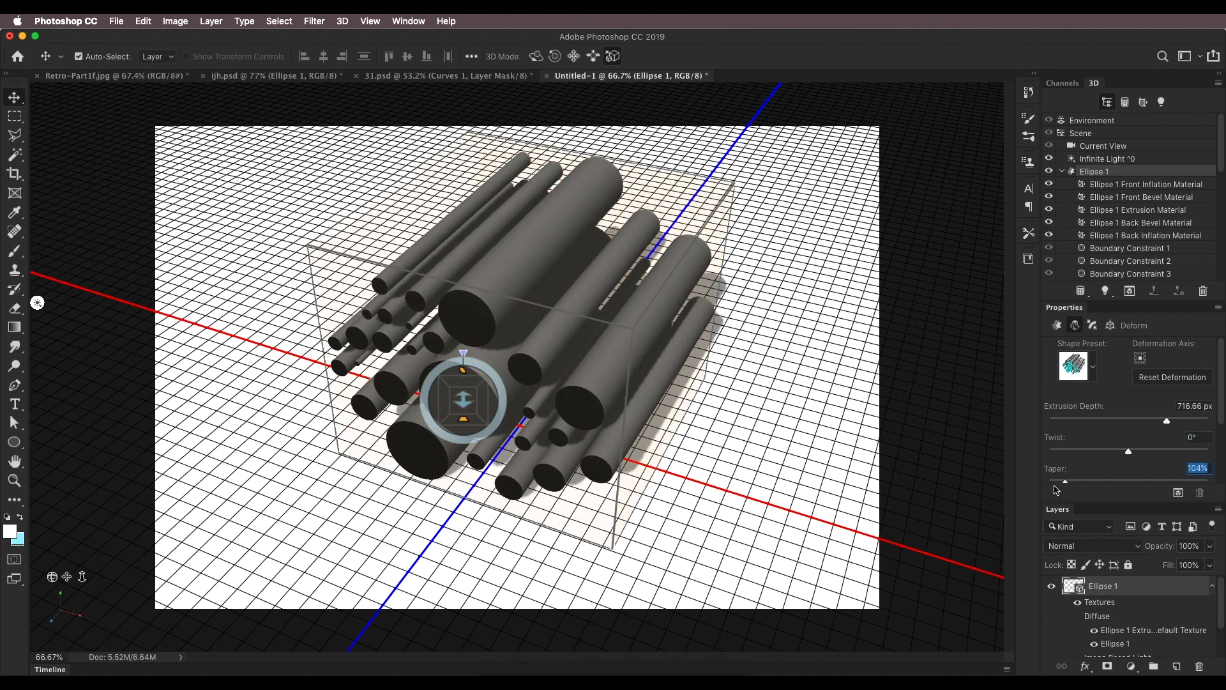
{"action": "left_click_drag", "start_coordinate": [1065, 483], "coordinate": [1050, 484]}
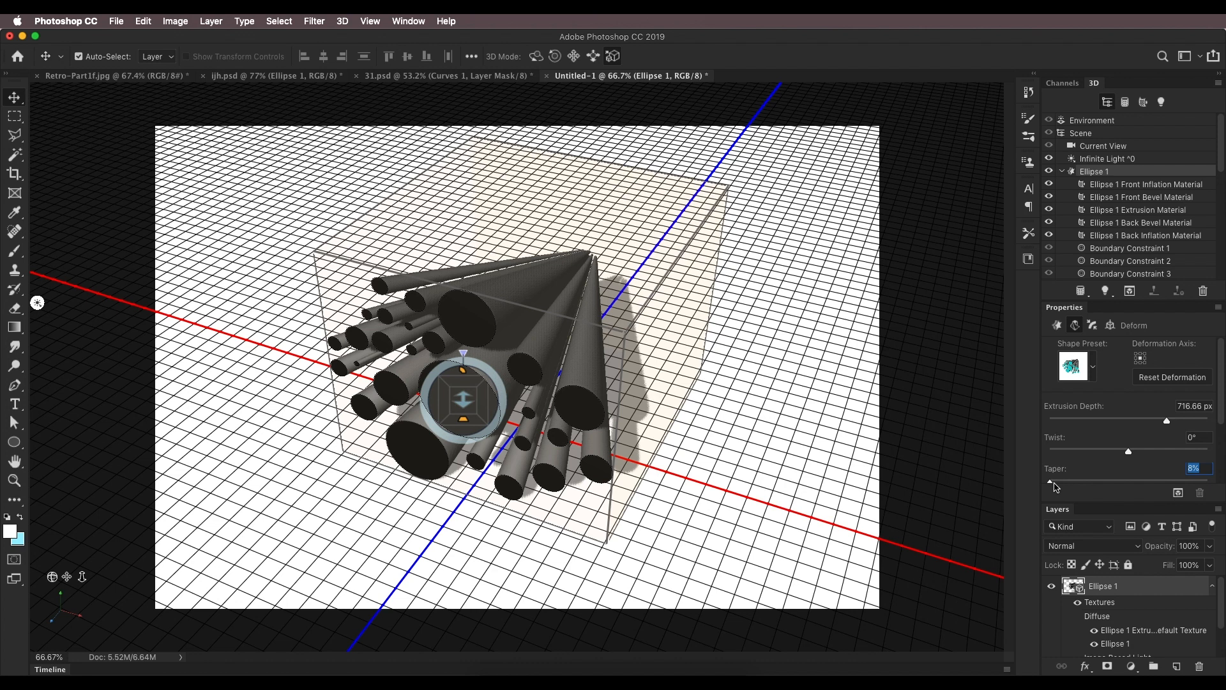
{"action": "left_click_drag", "start_coordinate": [1071, 484], "coordinate": [1099, 481]}
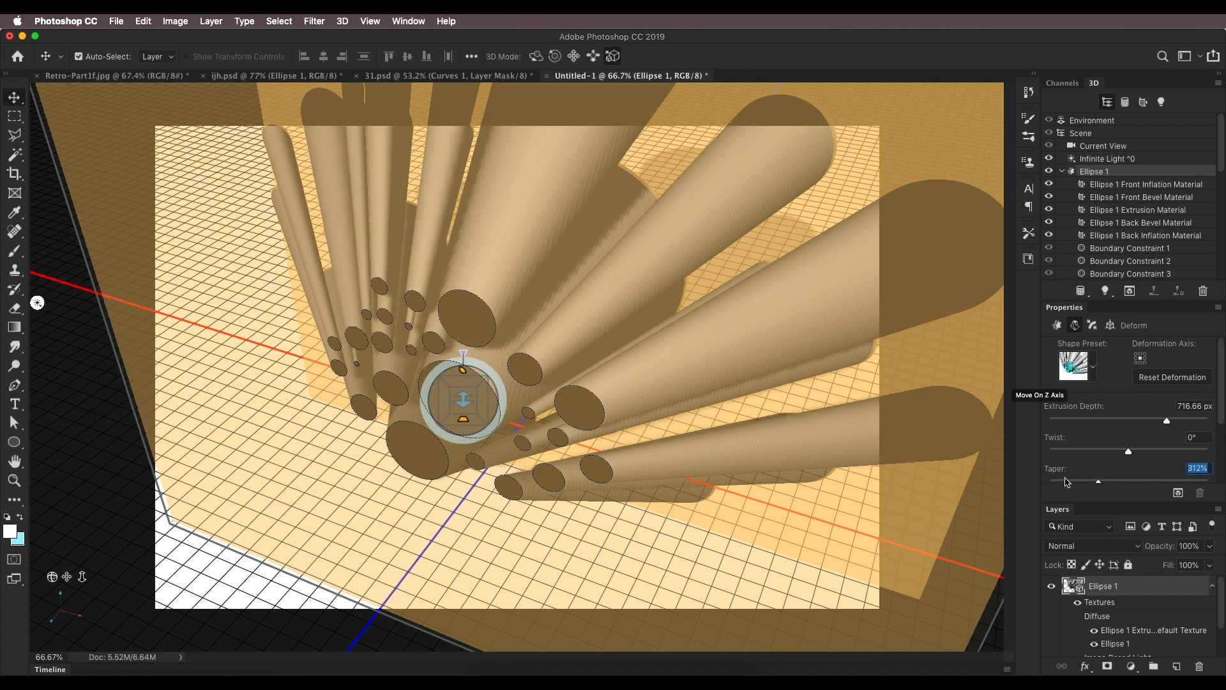
{"action": "left_click_drag", "start_coordinate": [1065, 482], "coordinate": [1054, 482]}
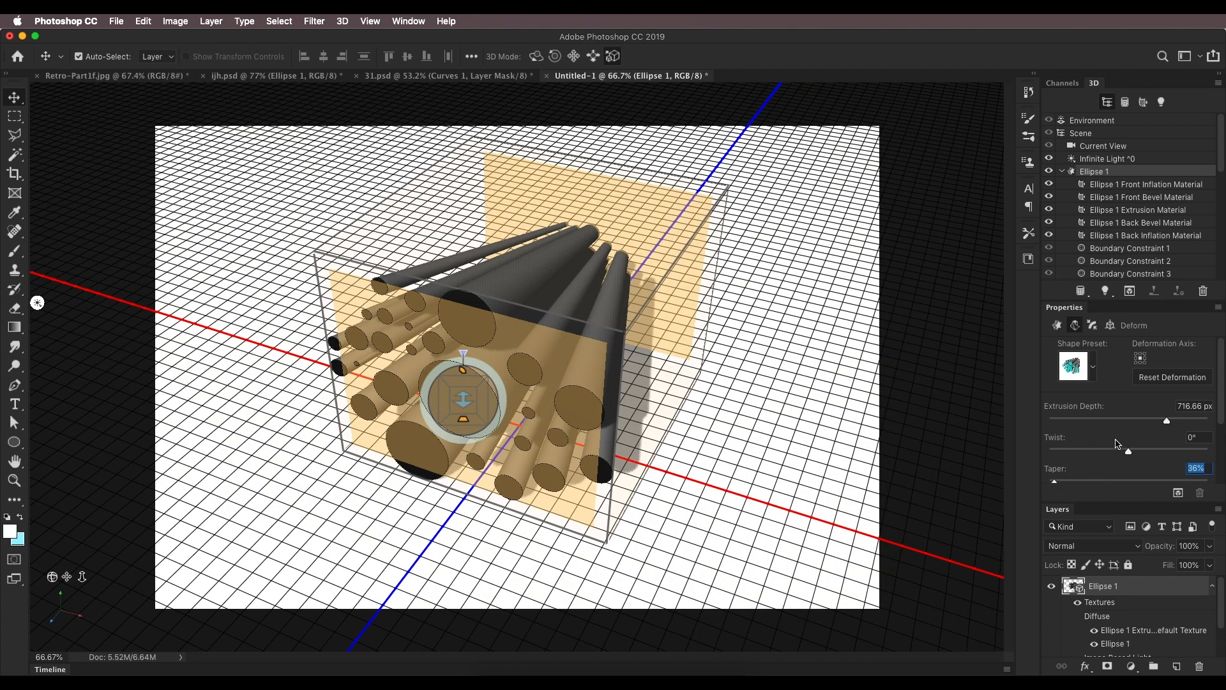
Use the on-canvas Deform widget to set the extrusion depth to about 820 px and the taper to 93%, and try the bend control.
{"action": "left_click", "coordinate": [464, 392]}
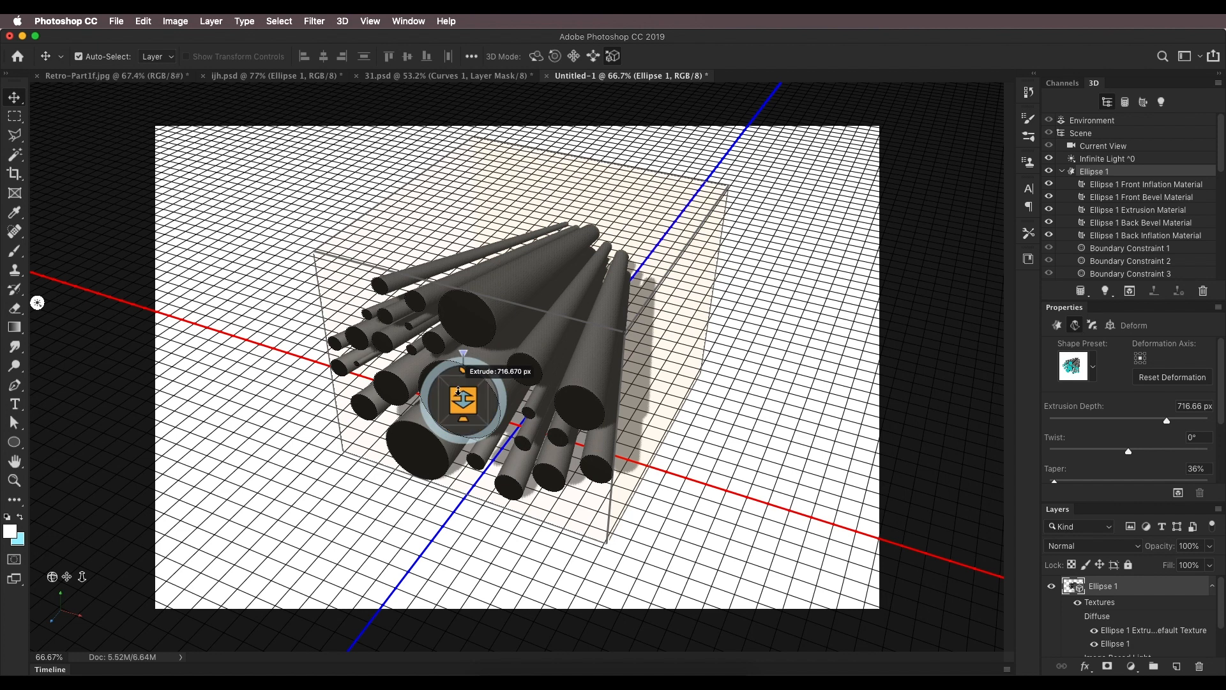
{"action": "mouse_move", "coordinate": [463, 388]}
{"action": "left_mouse_down"}
{"action": "mouse_move", "coordinate": [457, 305]}
{"action": "mouse_move", "coordinate": [464, 412]}
{"action": "mouse_move", "coordinate": [469, 146]}
{"action": "mouse_move", "coordinate": [465, 412]}
{"action": "mouse_move", "coordinate": [466, 154]}
{"action": "mouse_move", "coordinate": [459, 375]}
{"action": "left_mouse_up"}
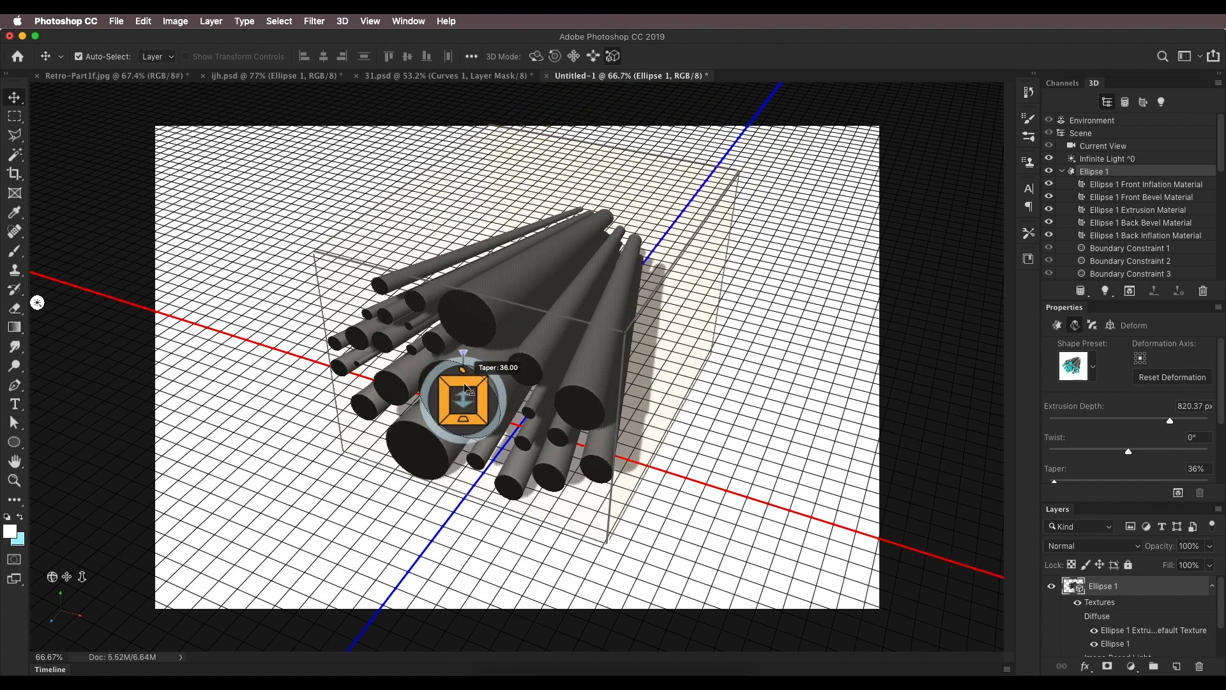
{"action": "left_click_drag", "start_coordinate": [464, 386], "coordinate": [501, 385]}
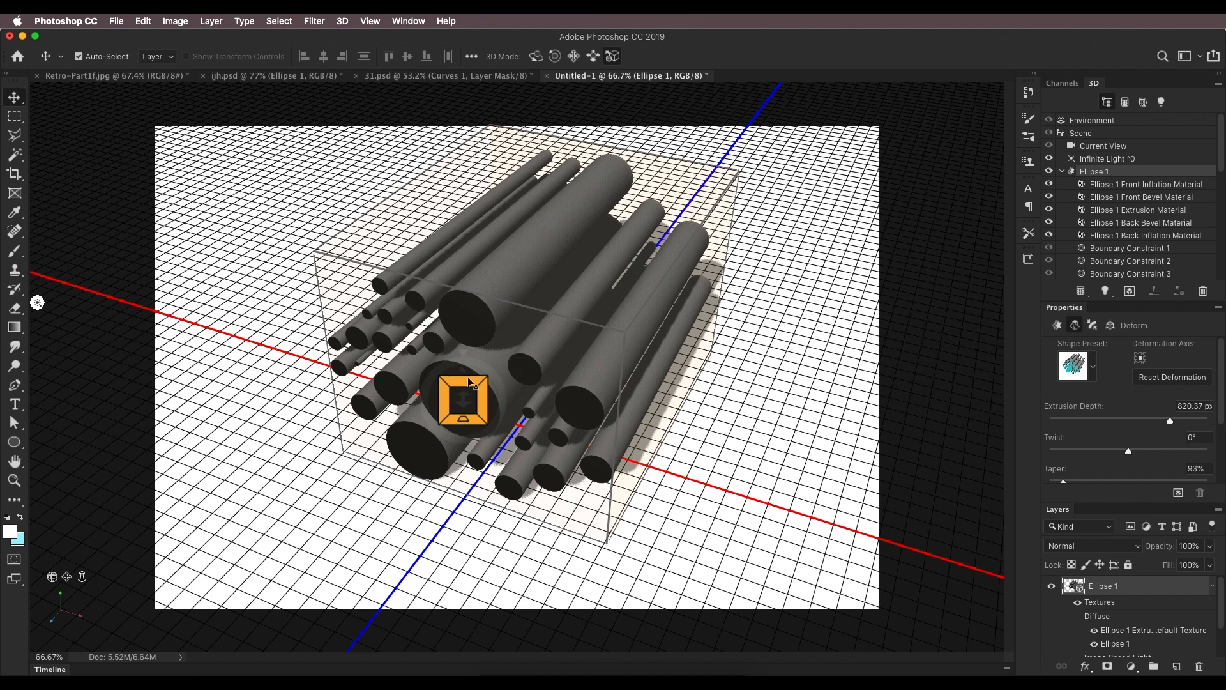
{"action": "left_click_drag", "start_coordinate": [469, 381], "coordinate": [465, 377]}
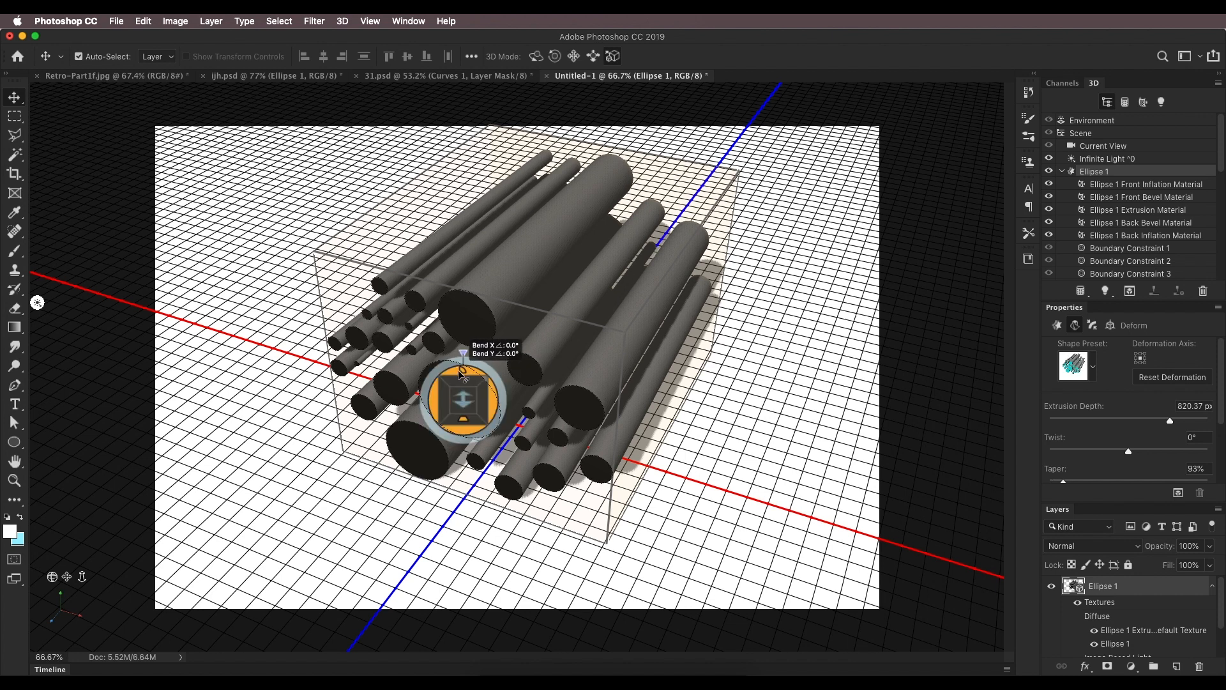
{"action": "mouse_move", "coordinate": [464, 374]}
{"action": "left_mouse_down"}
{"action": "mouse_move", "coordinate": [469, 301]}
{"action": "mouse_move", "coordinate": [470, 315]}
{"action": "mouse_move", "coordinate": [383, 364]}
{"action": "mouse_move", "coordinate": [570, 379]}
{"action": "mouse_move", "coordinate": [386, 369]}
{"action": "mouse_move", "coordinate": [458, 374]}
{"action": "mouse_move", "coordinate": [460, 445]}
{"action": "mouse_move", "coordinate": [463, 381]}
{"action": "left_mouse_up"}
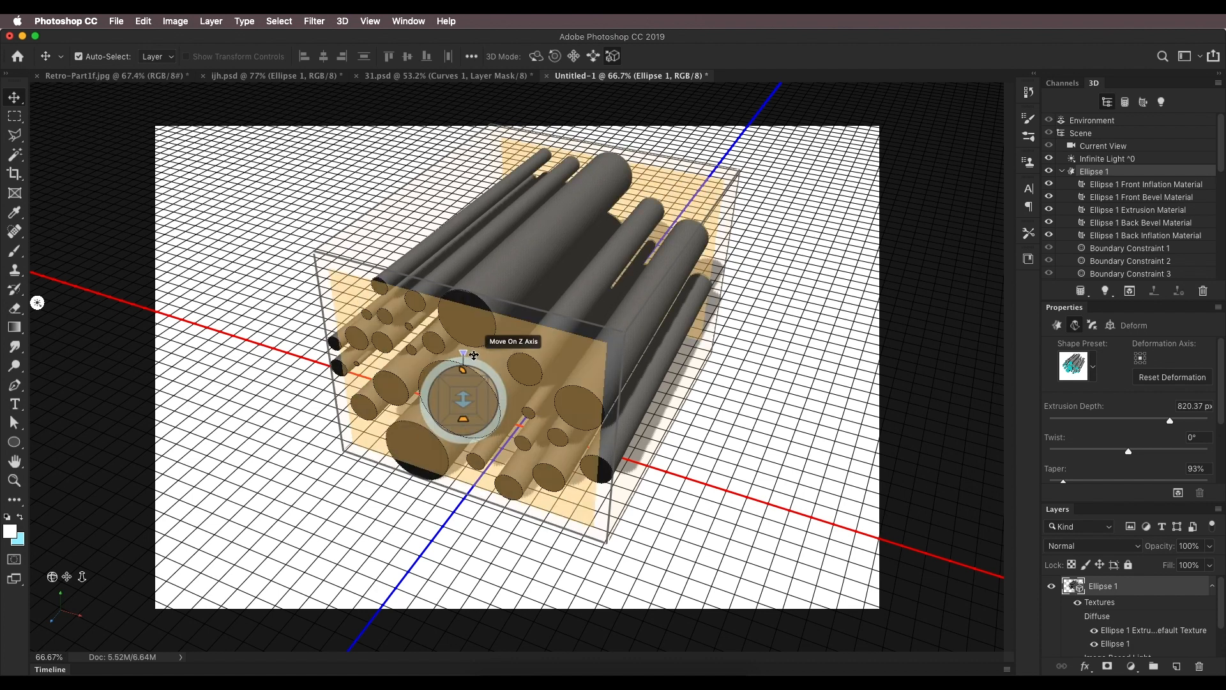
{"action": "mouse_move", "coordinate": [469, 356]}
{"action": "left_mouse_down"}
{"action": "mouse_move", "coordinate": [497, 374]}
{"action": "mouse_move", "coordinate": [502, 418]}
{"action": "mouse_move", "coordinate": [504, 374]}
{"action": "mouse_move", "coordinate": [465, 357]}
{"action": "mouse_move", "coordinate": [431, 369]}
{"action": "mouse_move", "coordinate": [426, 414]}
{"action": "mouse_move", "coordinate": [431, 378]}
{"action": "mouse_move", "coordinate": [465, 360]}
{"action": "left_mouse_up"}
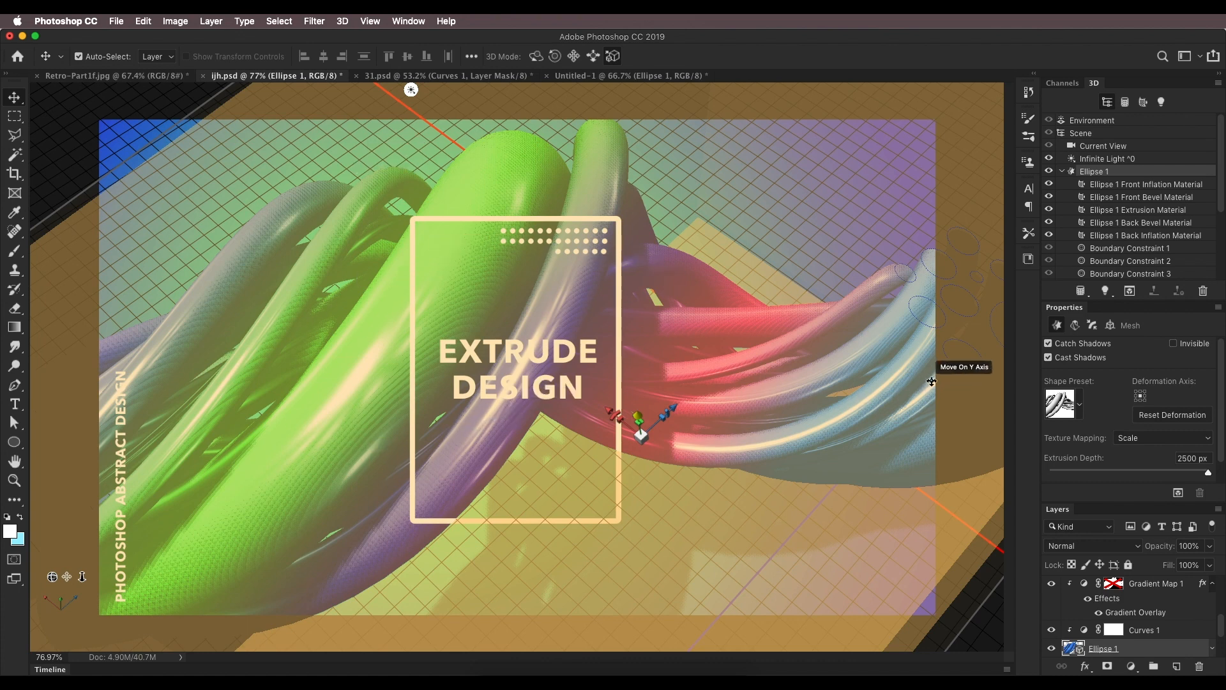
Return to the Untitled-1 document and extend the Ellipse 1 extrusion depth to 2500 px with the on-canvas Deform widget.
{"action": "left_click", "coordinate": [1157, 590]}
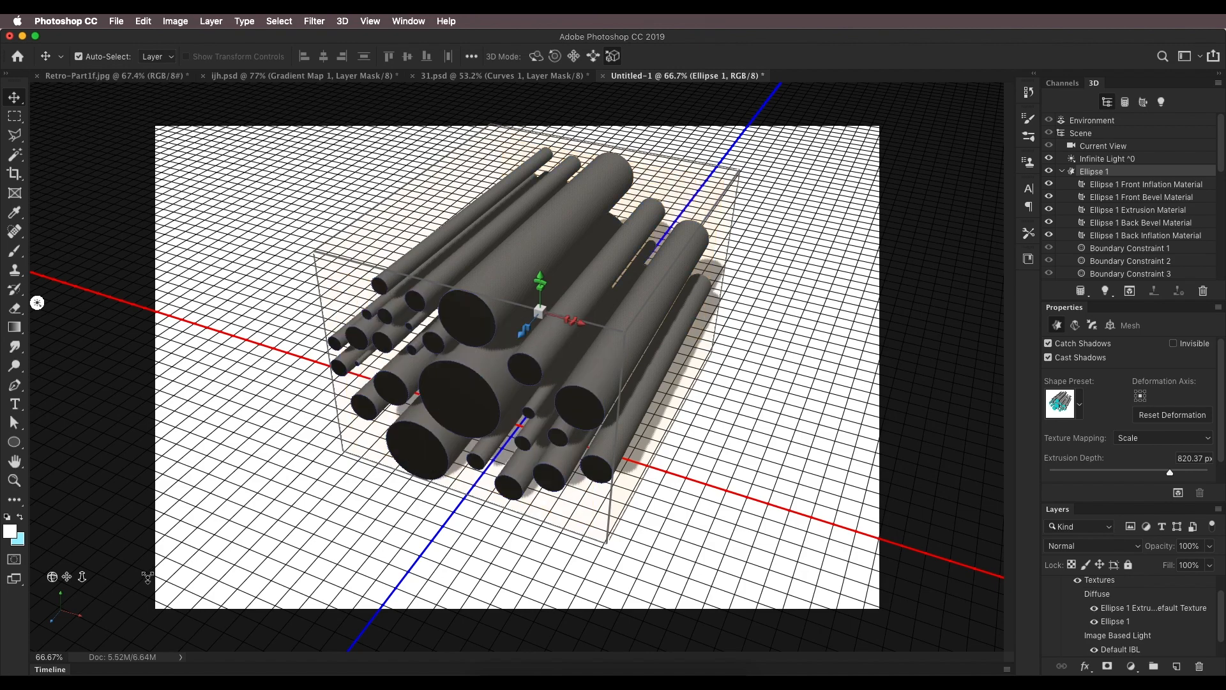
{"action": "left_click_drag", "start_coordinate": [82, 576], "coordinate": [97, 472]}
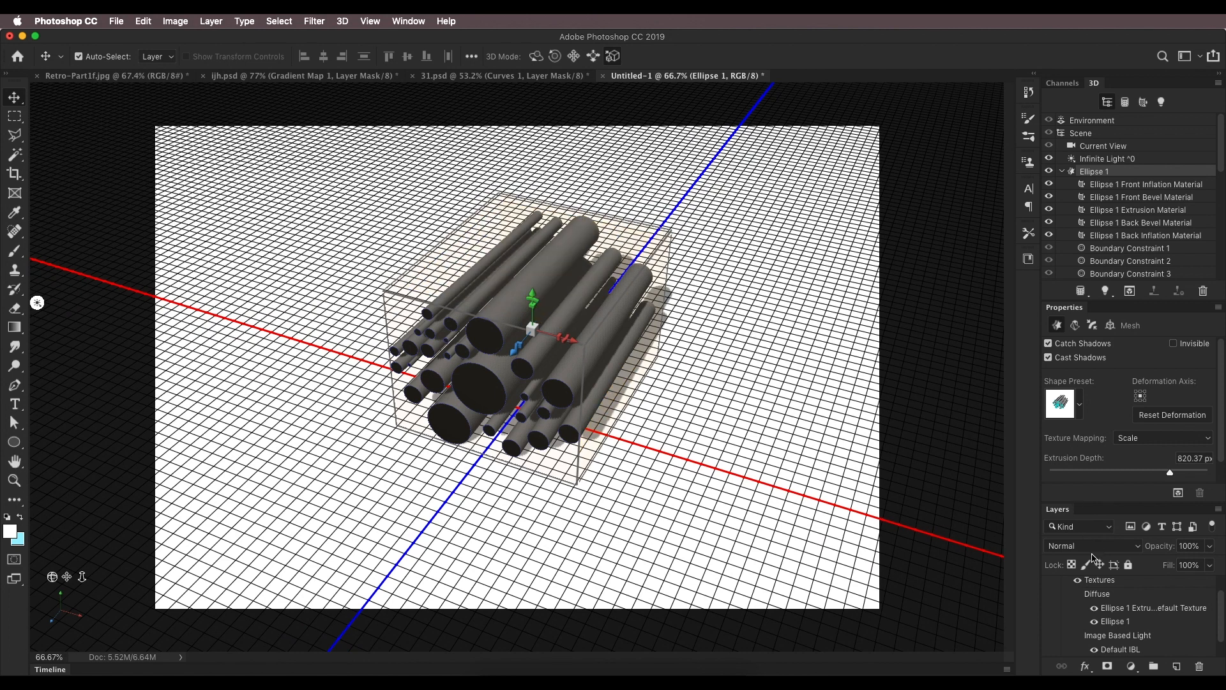
{"action": "left_click", "coordinate": [1074, 325]}
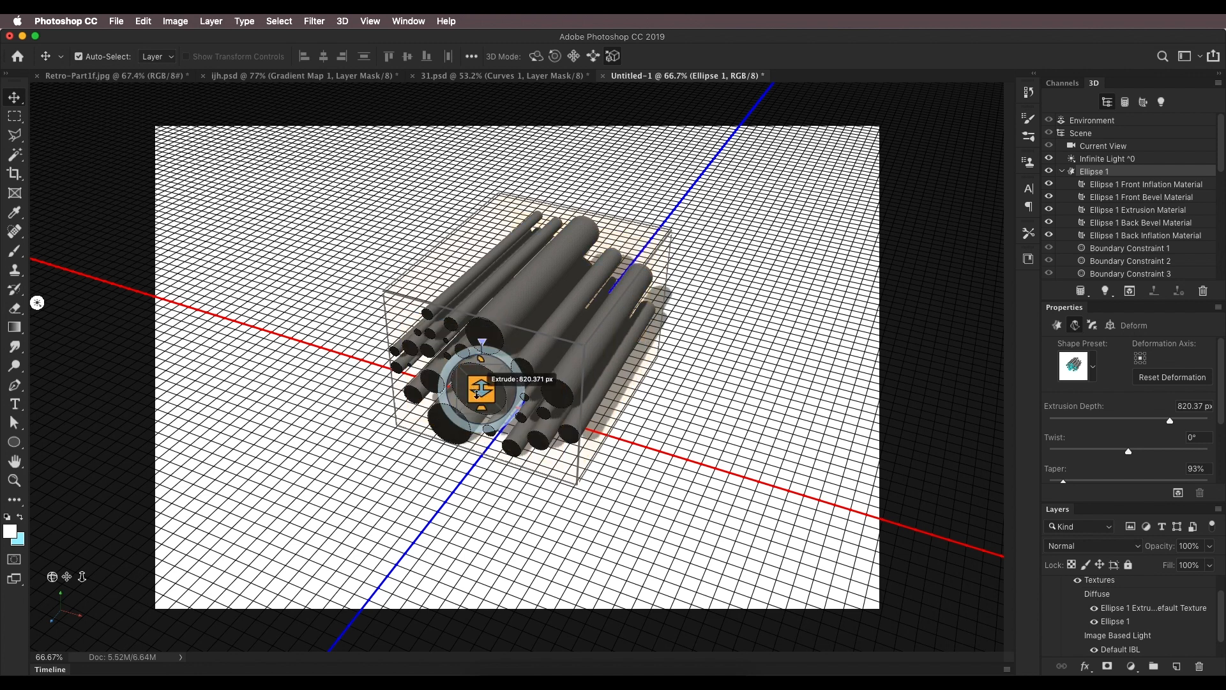
{"action": "left_click_drag", "start_coordinate": [481, 381], "coordinate": [519, 16]}
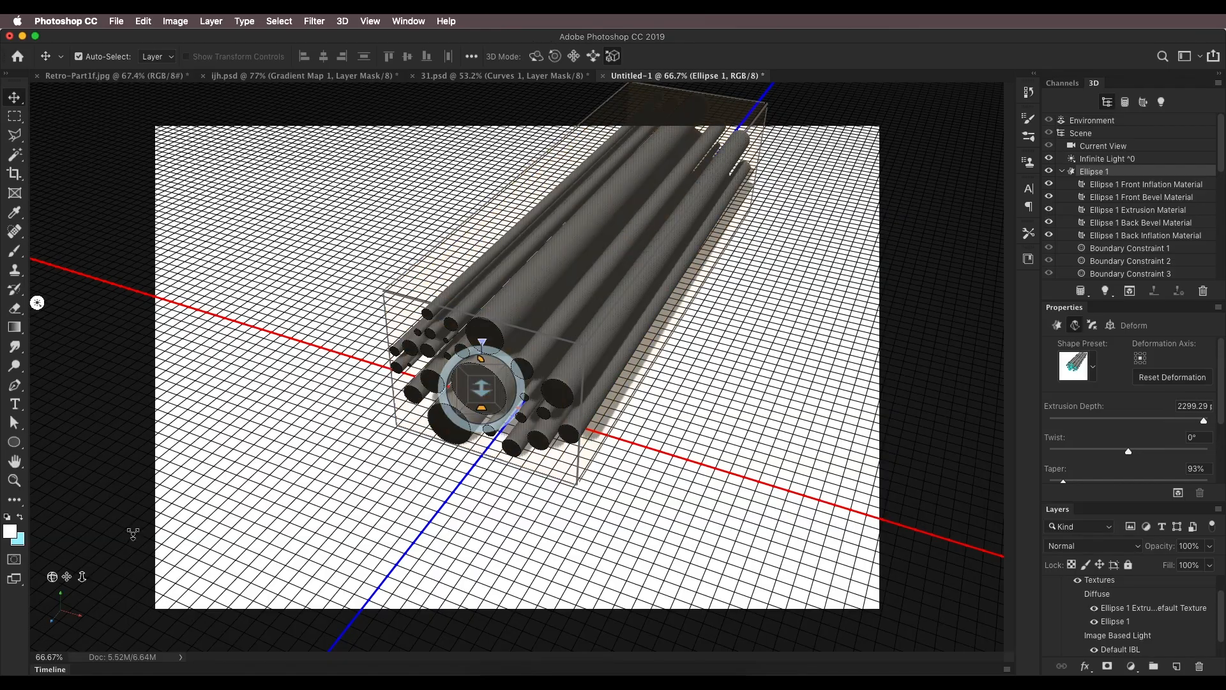
{"action": "left_click_drag", "start_coordinate": [37, 303], "coordinate": [707, 92]}
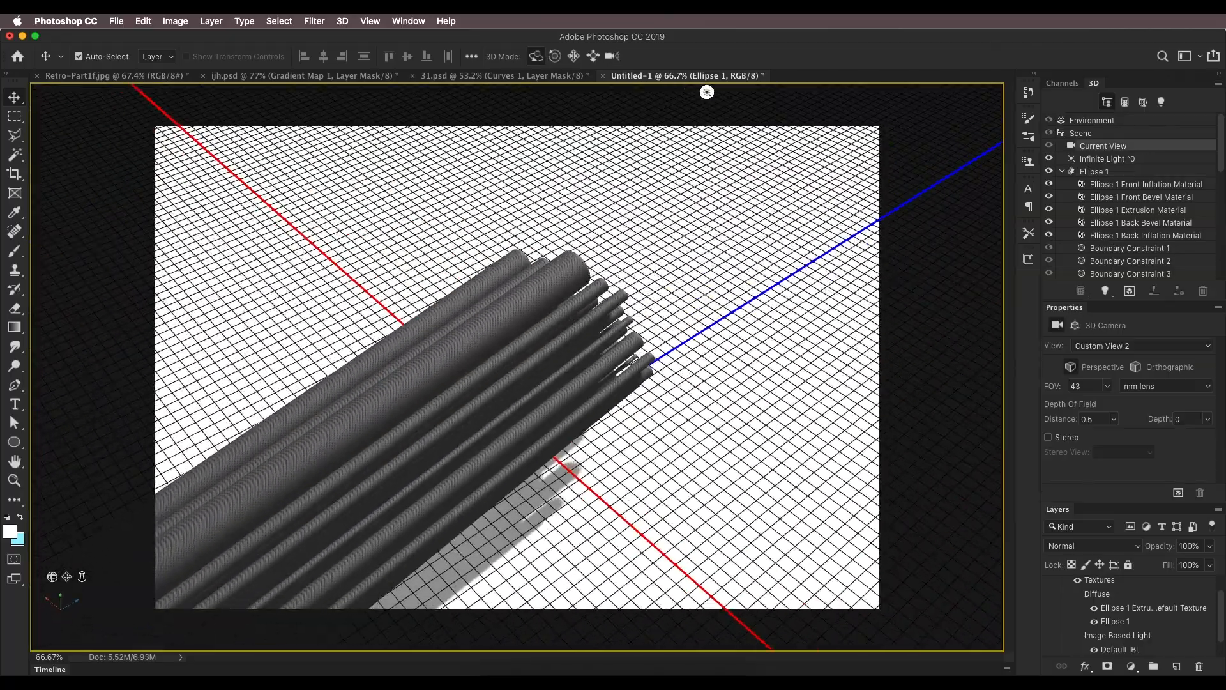
{"action": "left_click_drag", "start_coordinate": [83, 577], "coordinate": [107, 514]}
{"action": "left_click_drag", "start_coordinate": [77, 572], "coordinate": [96, 544]}
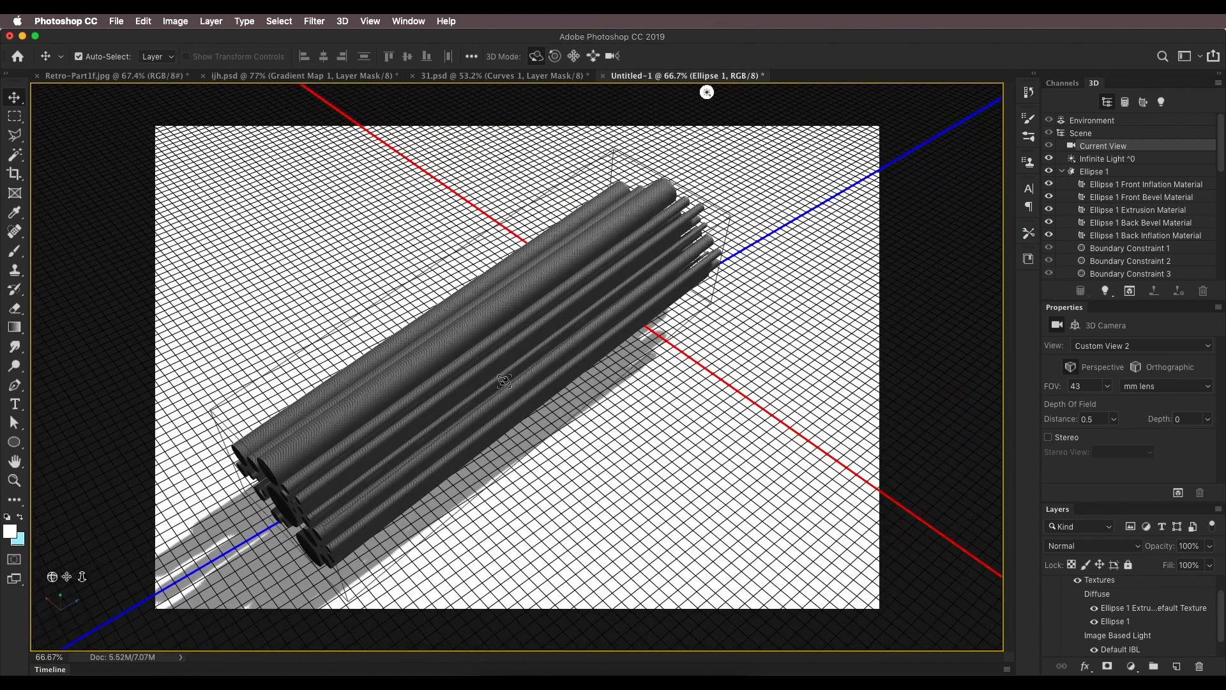
{"action": "left_click", "coordinate": [654, 225]}
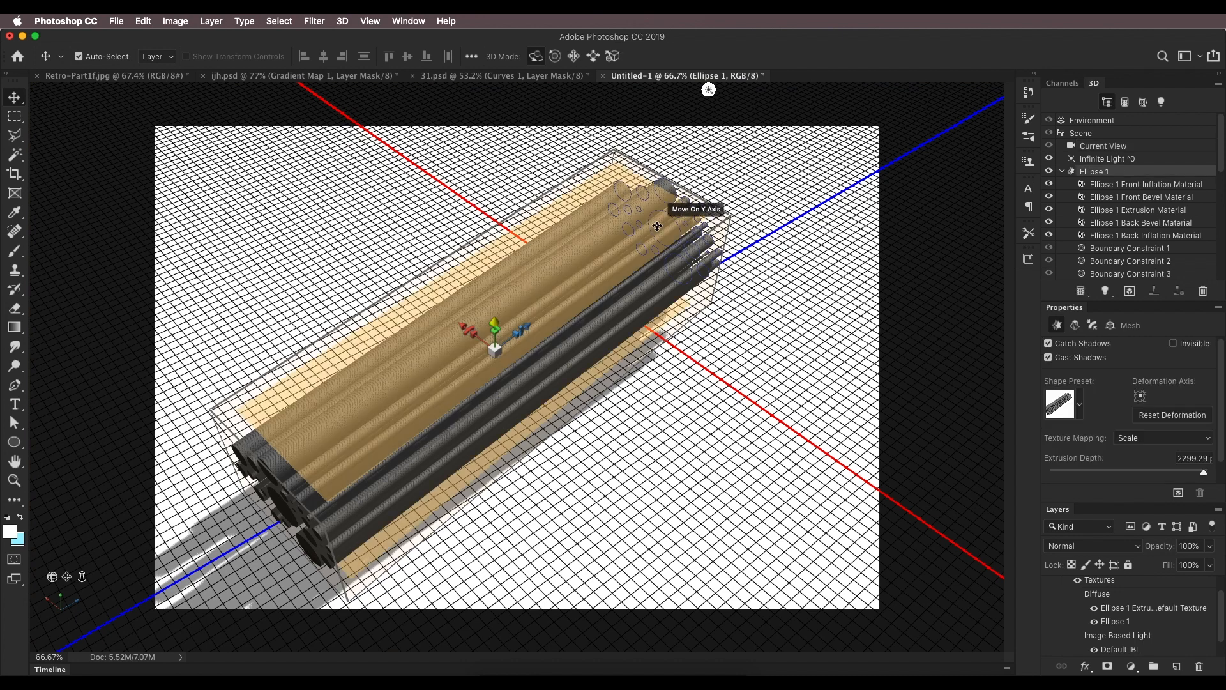
{"action": "left_click", "coordinate": [1075, 326]}
{"action": "left_click_drag", "start_coordinate": [663, 226], "coordinate": [677, 151]}
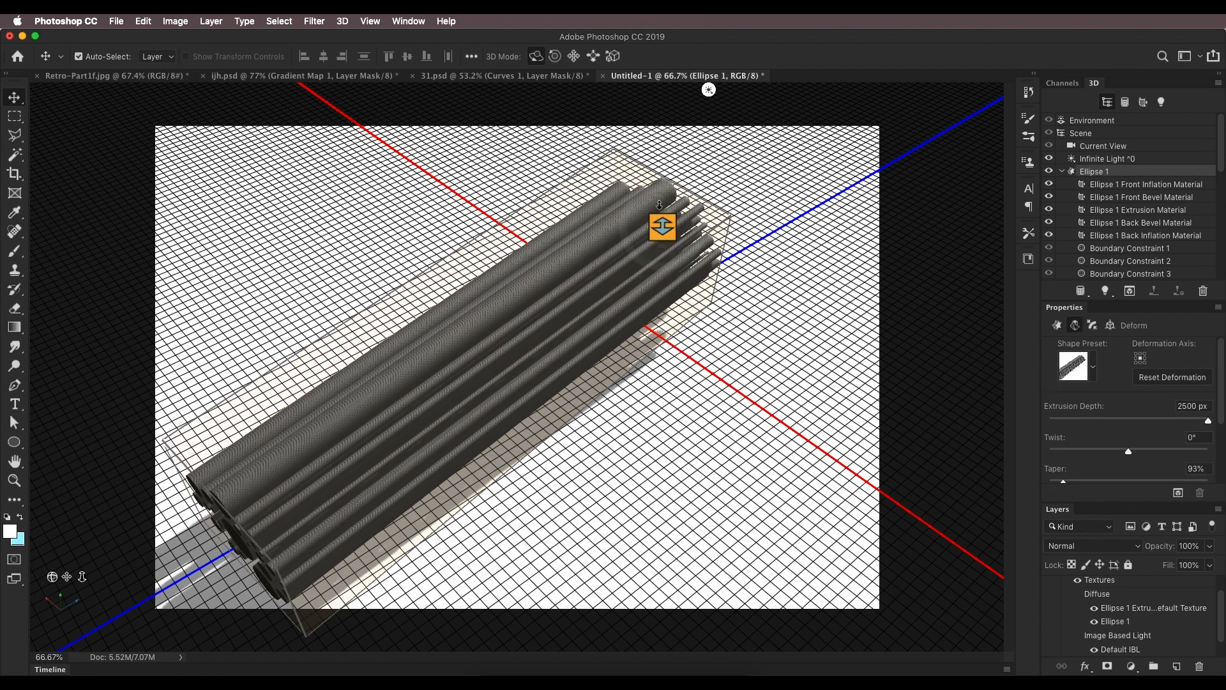
Bend the long cylinder bundle and twist it by 305°, with its taper at 103%.
{"action": "left_click_drag", "start_coordinate": [669, 209], "coordinate": [691, 131]}
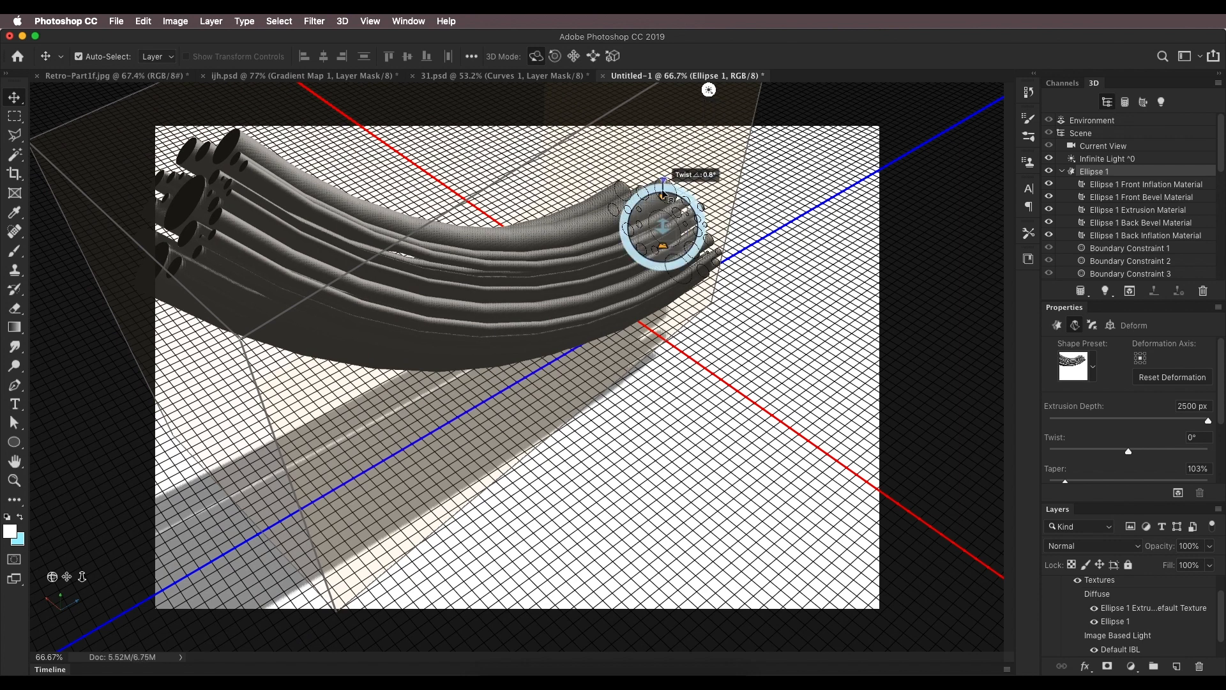
{"action": "left_click_drag", "start_coordinate": [670, 183], "coordinate": [621, 198]}
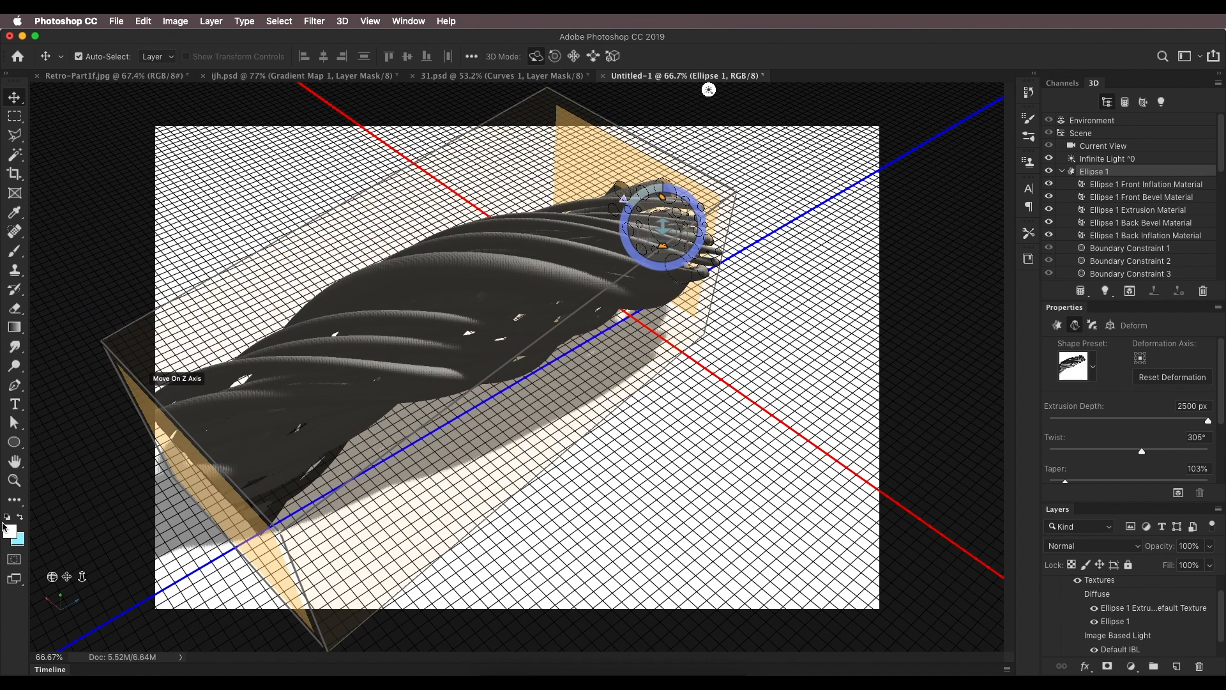
Reposition the 3D camera for a low close-up with the twisted bundle stretching across the full canvas width.
{"action": "left_click_drag", "start_coordinate": [754, 168], "coordinate": [104, 524]}
{"action": "left_click_drag", "start_coordinate": [86, 577], "coordinate": [86, 650]}
{"action": "left_click_drag", "start_coordinate": [510, 434], "coordinate": [382, 460]}
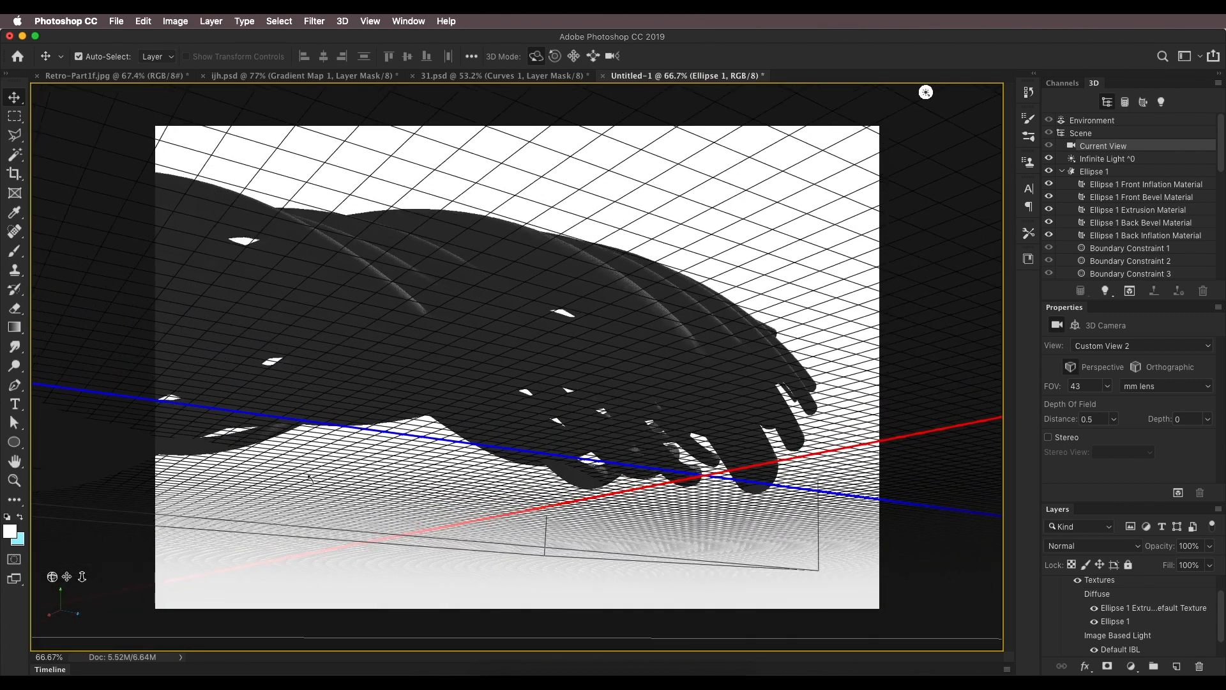
{"action": "left_click_drag", "start_coordinate": [69, 576], "coordinate": [106, 581]}
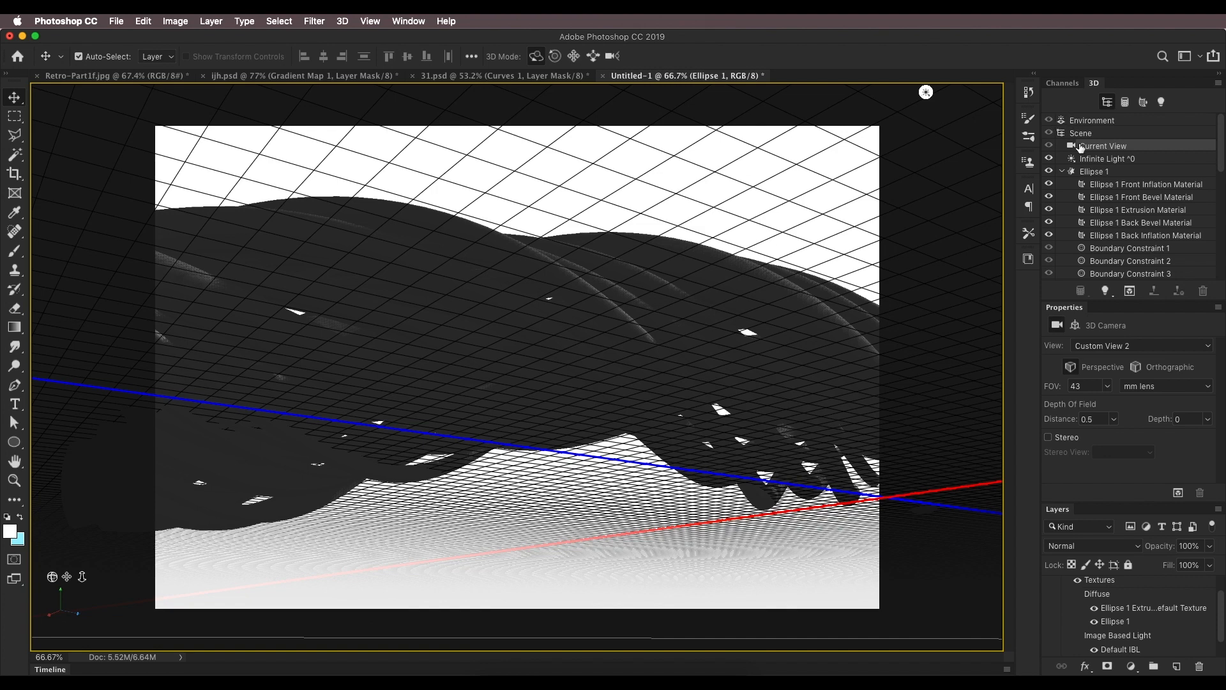
Rotate the infinite light so it illuminates the front of the twisted tubes, and orbit the 3D camera to a lower frontal view.
{"action": "left_click", "coordinate": [1090, 160]}
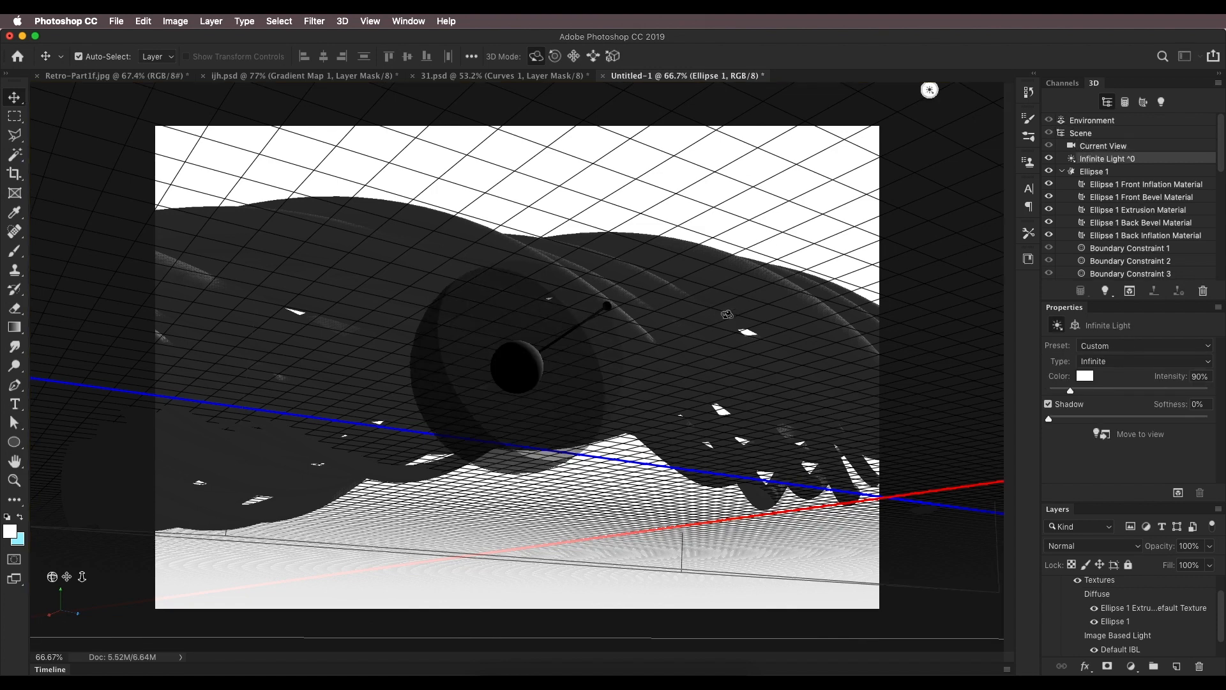
{"action": "mouse_move", "coordinate": [596, 318]}
{"action": "left_mouse_down"}
{"action": "mouse_move", "coordinate": [468, 419]}
{"action": "mouse_move", "coordinate": [341, 468]}
{"action": "left_mouse_up"}
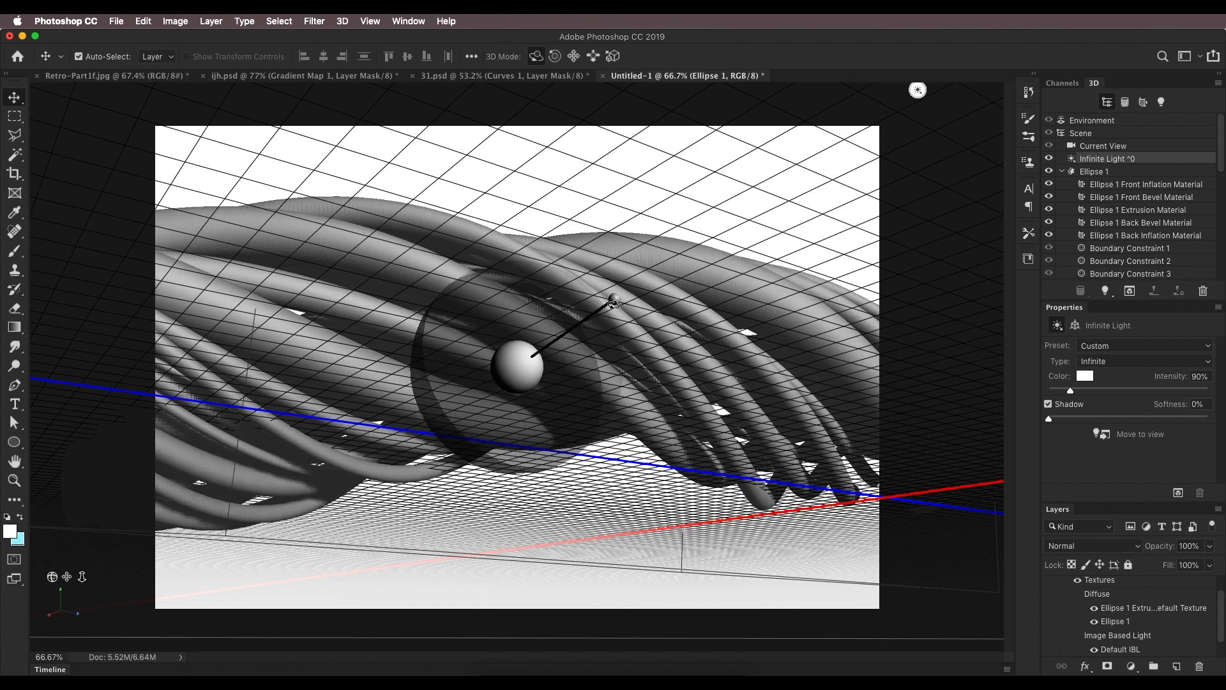
{"action": "left_click_drag", "start_coordinate": [571, 346], "coordinate": [493, 433]}
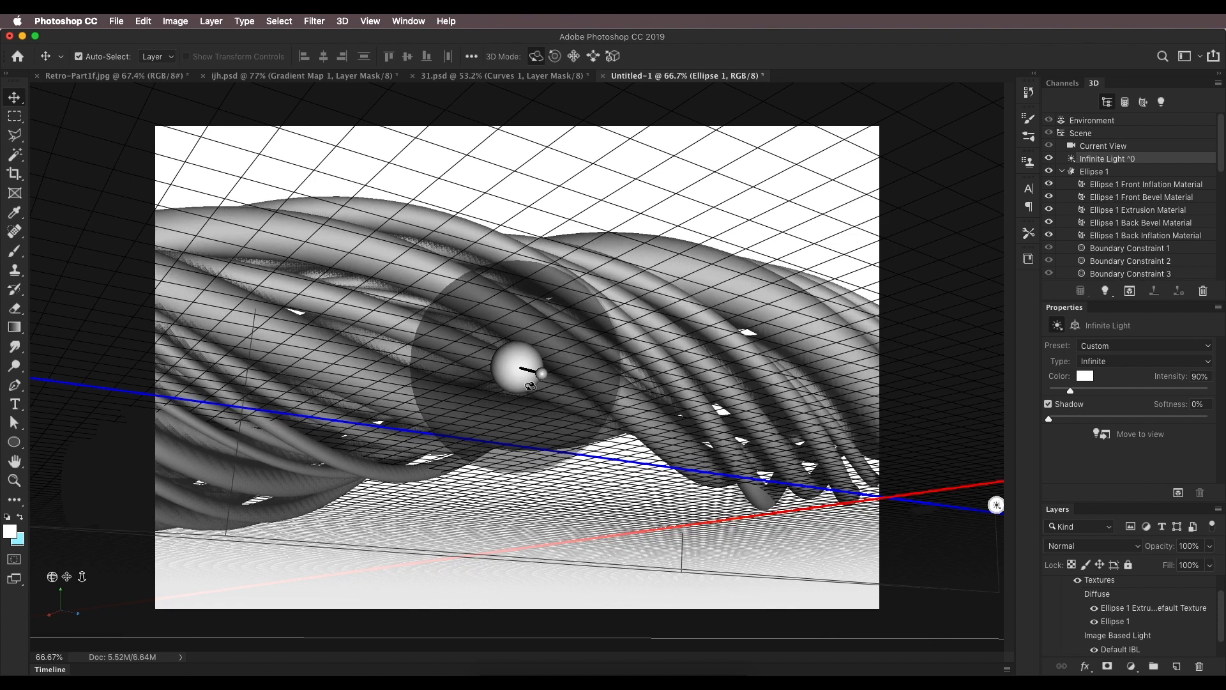
{"action": "left_click_drag", "start_coordinate": [54, 582], "coordinate": [56, 610]}
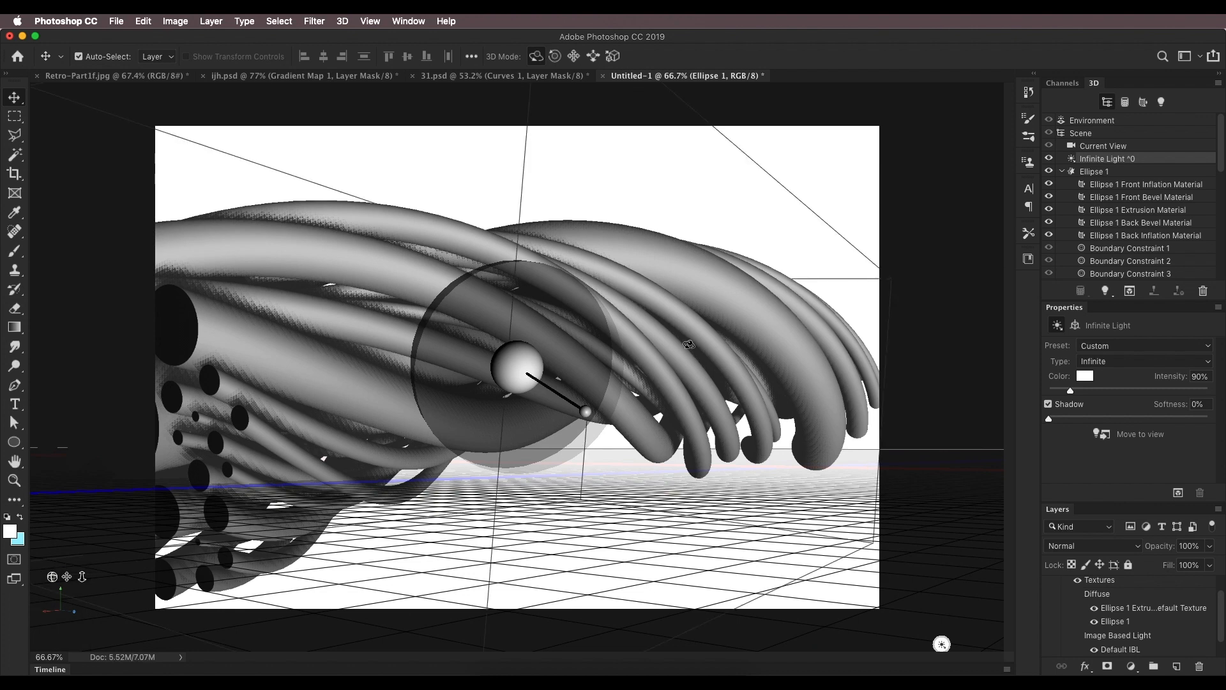
Bend the Ellipse 1 extrusion into a steep arch and change its twist to -236° with the on-canvas Deform widget.
{"action": "left_click", "coordinate": [777, 351]}
{"action": "left_click", "coordinate": [1074, 325]}
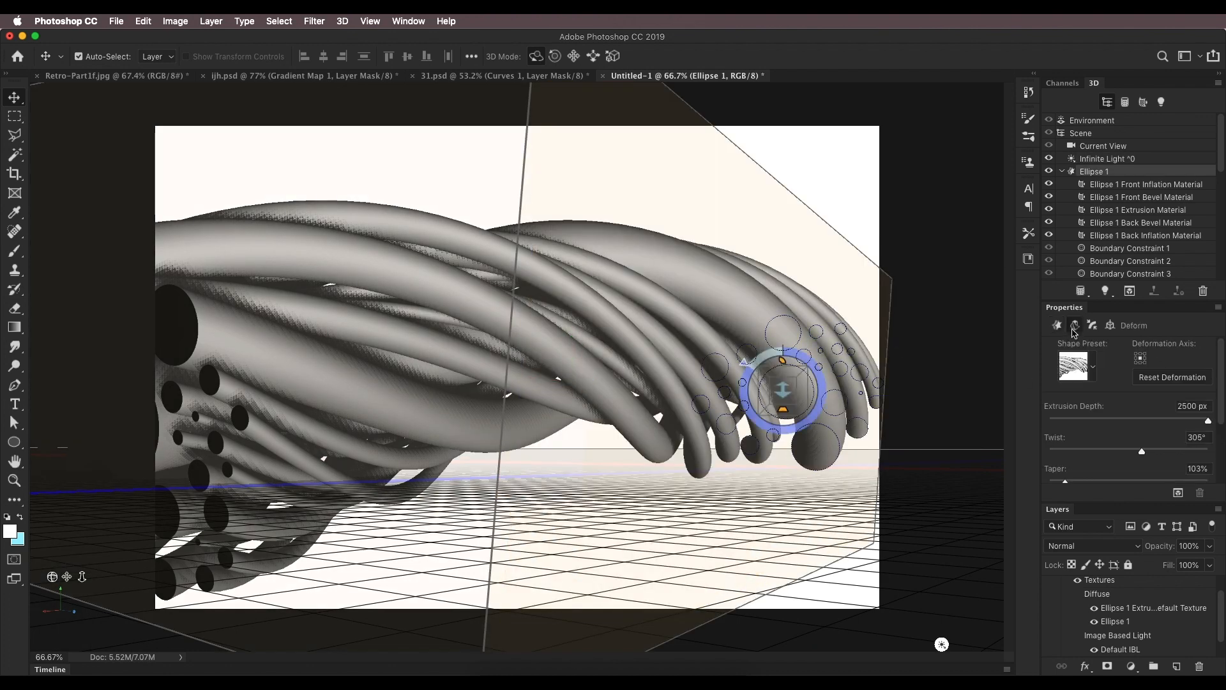
{"action": "left_click_drag", "start_coordinate": [788, 326], "coordinate": [886, 87]}
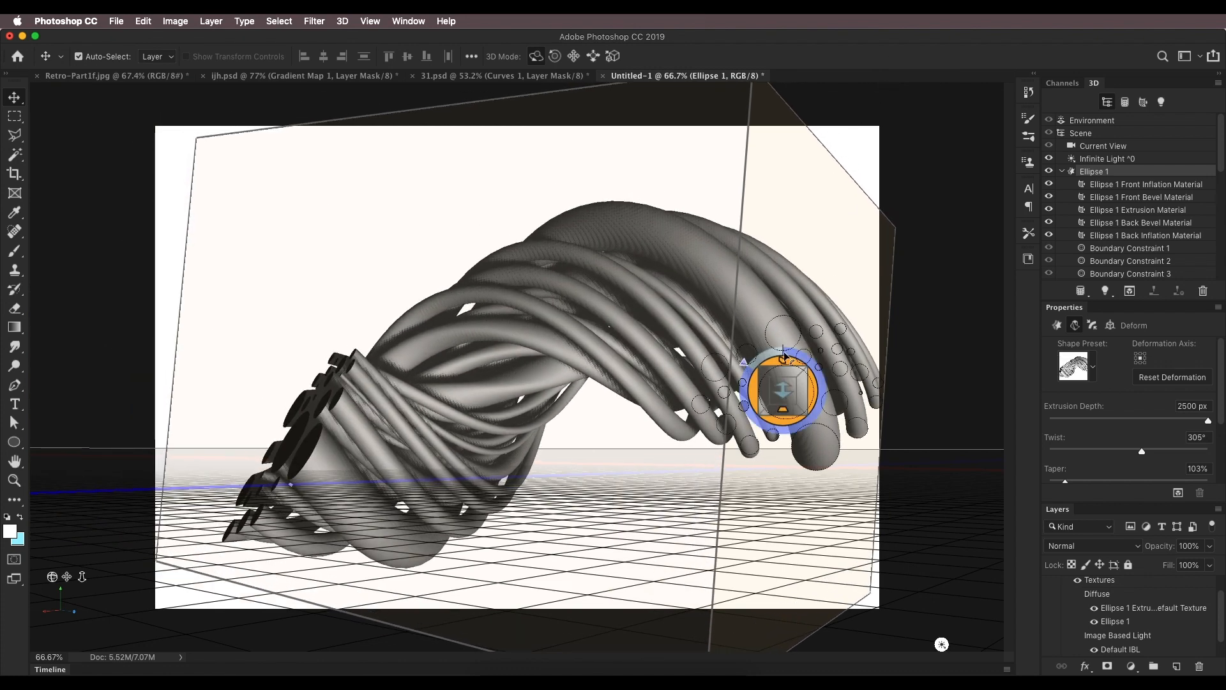
{"action": "left_click_drag", "start_coordinate": [740, 391], "coordinate": [716, 382]}
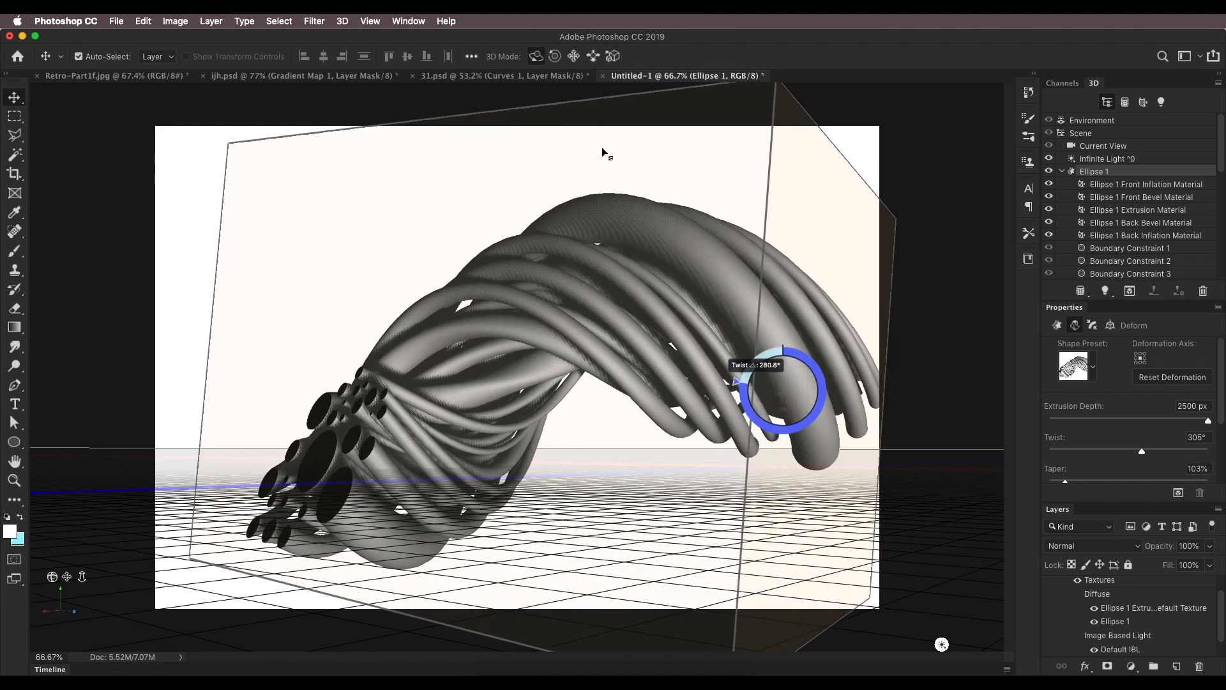
{"action": "left_click", "coordinate": [546, 99]}
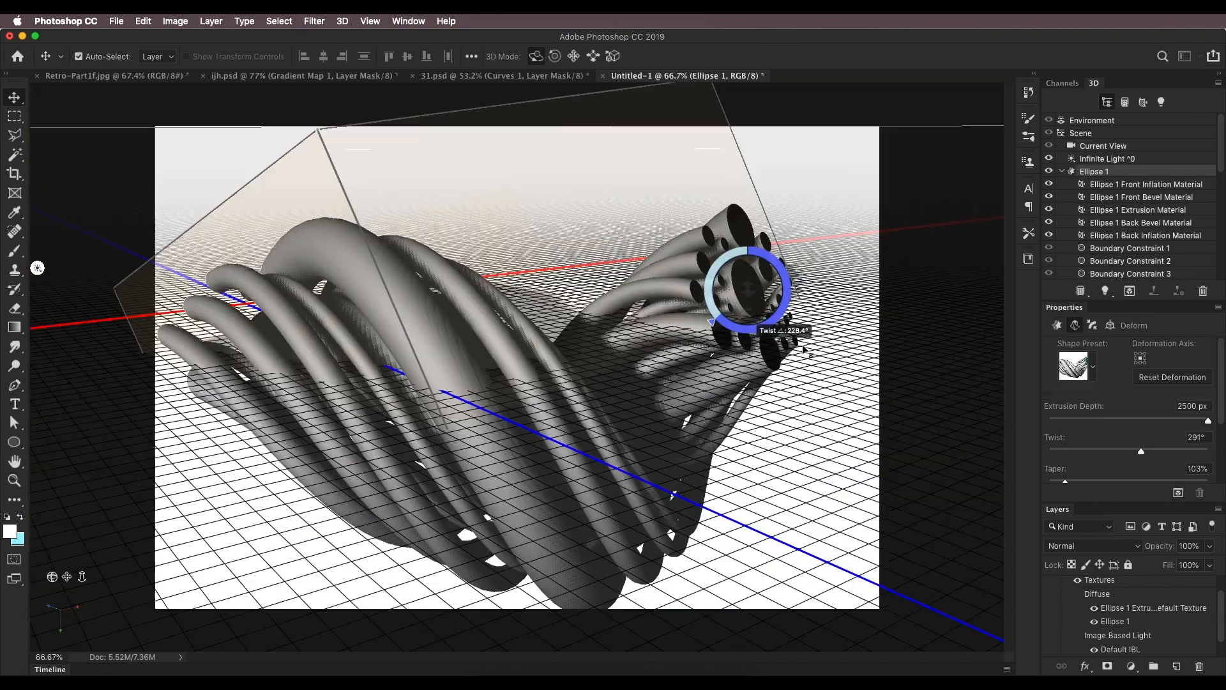
{"action": "left_click_drag", "start_coordinate": [766, 301], "coordinate": [920, 409]}
{"action": "left_click_drag", "start_coordinate": [753, 269], "coordinate": [748, 102]}
Reposition the 3D camera for a tilted close-up with the arched tubes filling the canvas and their ends out of frame.
{"action": "left_click_drag", "start_coordinate": [703, 220], "coordinate": [432, 233]}
{"action": "left_click_drag", "start_coordinate": [399, 215], "coordinate": [387, 215]}
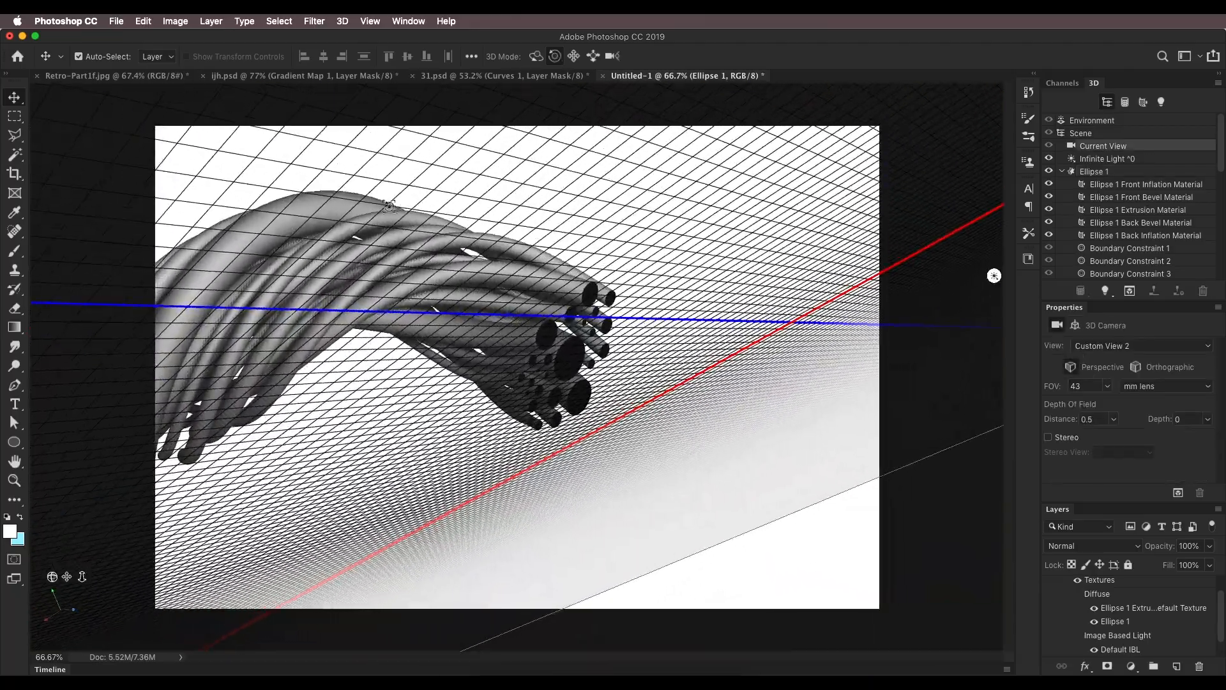
{"action": "left_click_drag", "start_coordinate": [434, 260], "coordinate": [442, 291]}
{"action": "left_click_drag", "start_coordinate": [67, 577], "coordinate": [157, 532]}
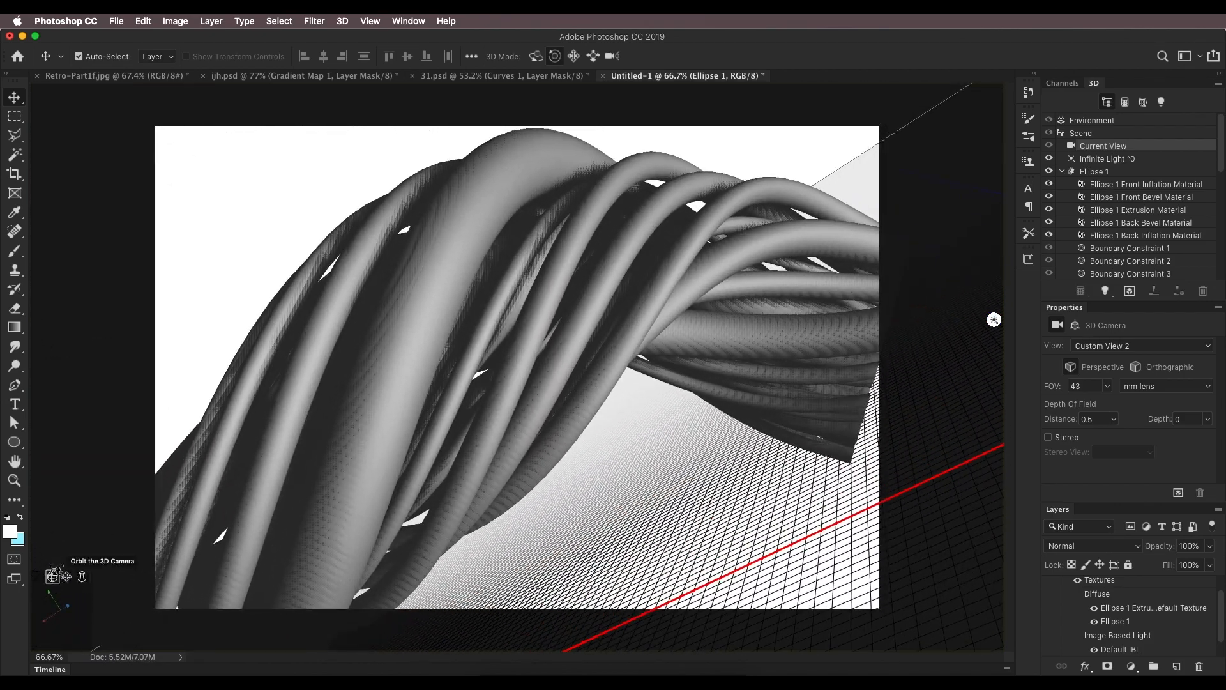
{"action": "left_click_drag", "start_coordinate": [53, 577], "coordinate": [74, 574]}
{"action": "left_click_drag", "start_coordinate": [721, 194], "coordinate": [841, 203]}
{"action": "left_click_drag", "start_coordinate": [83, 577], "coordinate": [72, 577]}
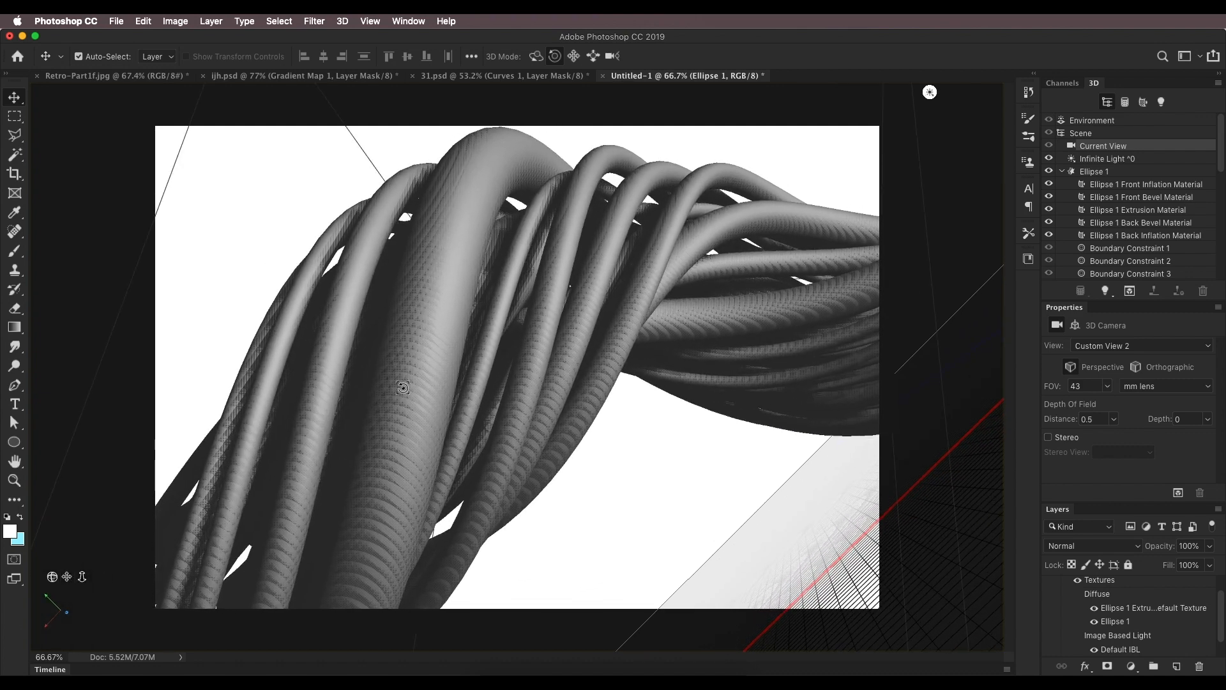
Deform the Ellipse 1 extrusion to a twist of -208° and a taper of 117%, reframing the arch lower in the canvas.
{"action": "left_click", "coordinate": [460, 295]}
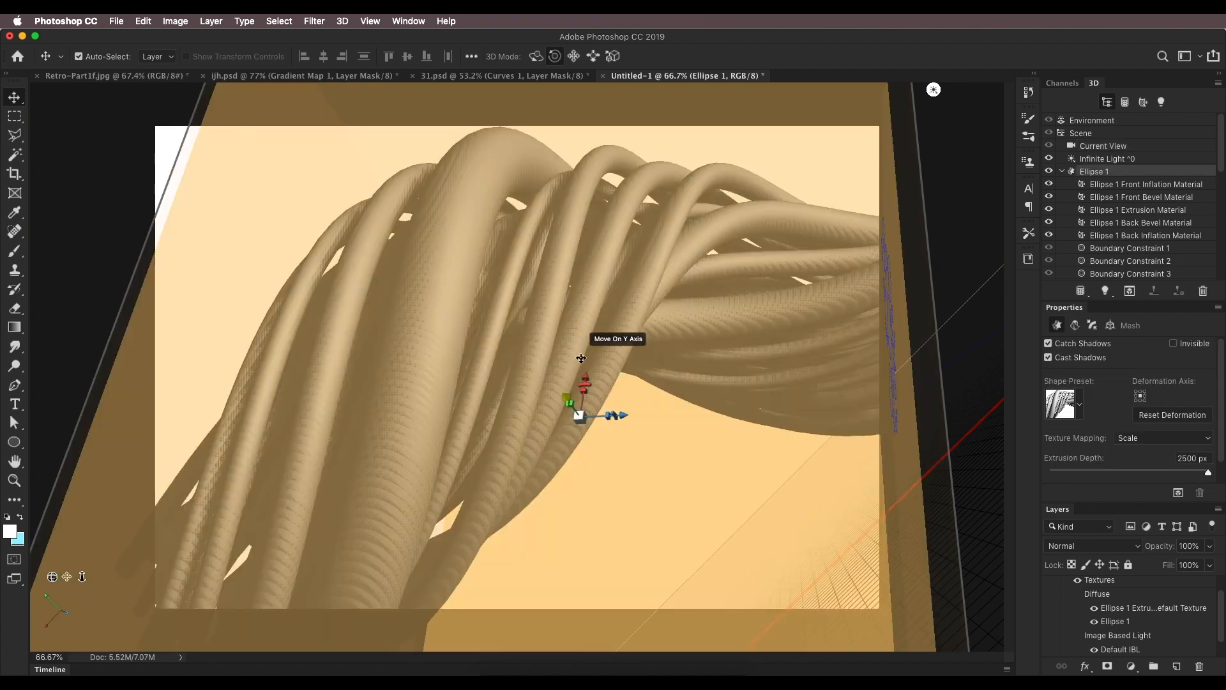
{"action": "left_click", "coordinate": [1075, 325]}
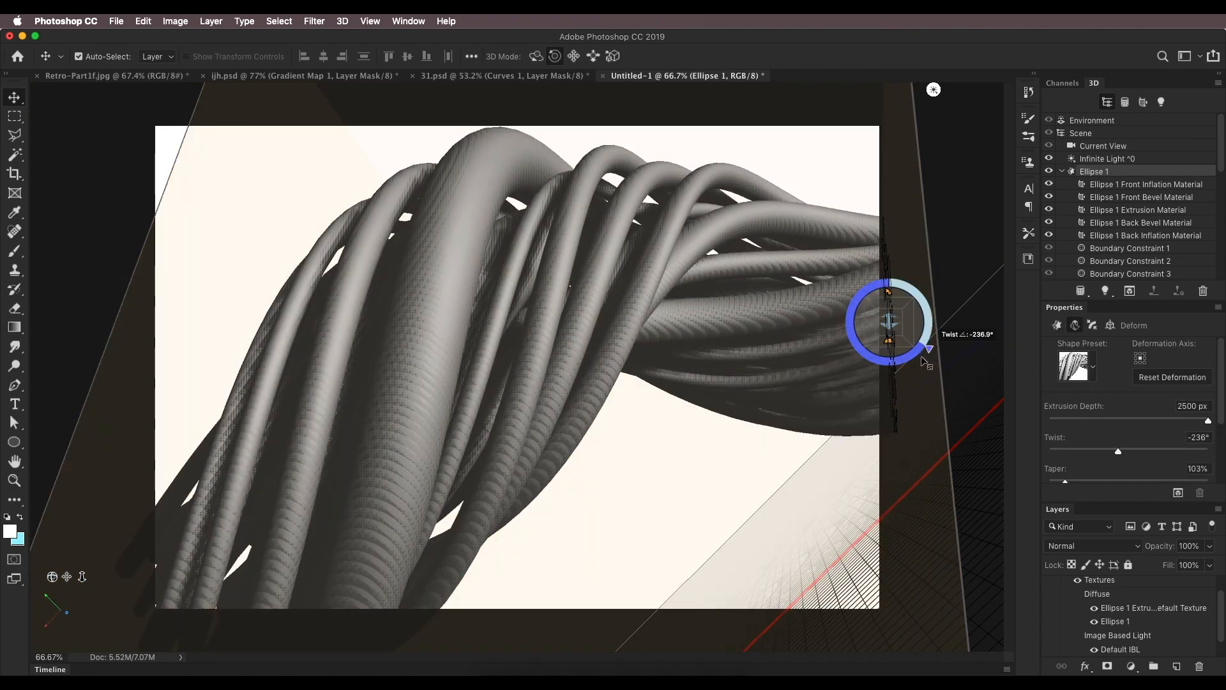
{"action": "left_click_drag", "start_coordinate": [926, 362], "coordinate": [890, 291]}
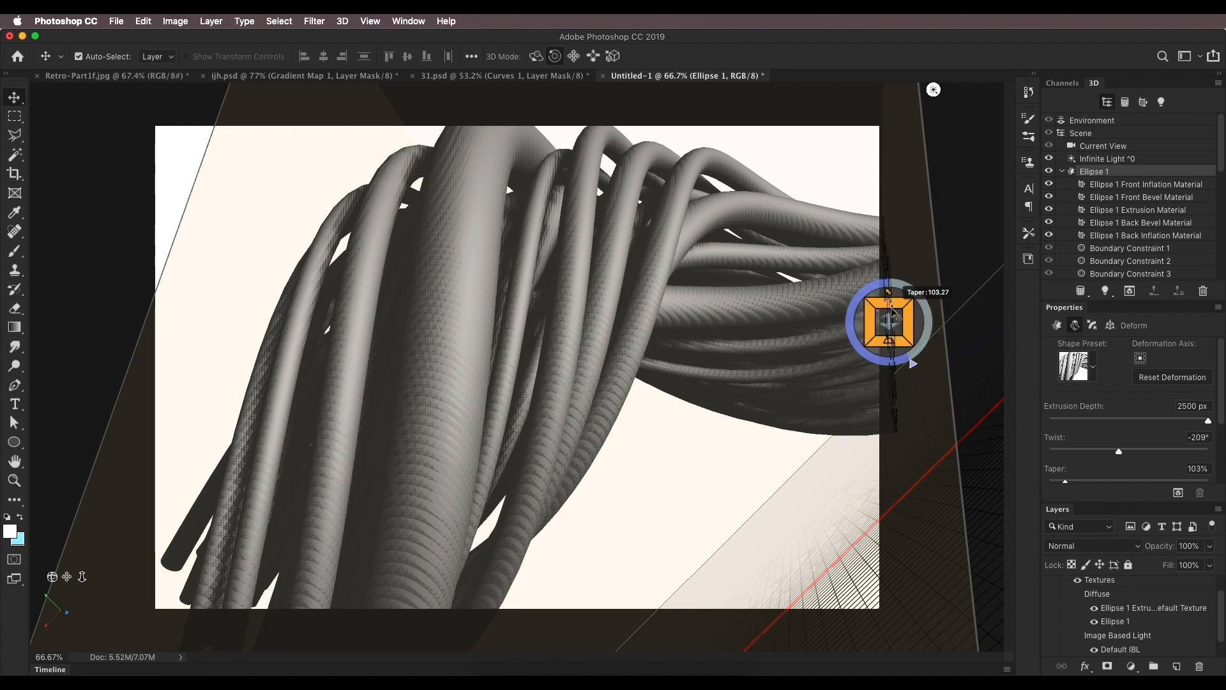
{"action": "mouse_move", "coordinate": [891, 307]}
{"action": "left_mouse_down"}
{"action": "mouse_move", "coordinate": [916, 300]}
{"action": "mouse_move", "coordinate": [905, 301]}
{"action": "left_mouse_up"}
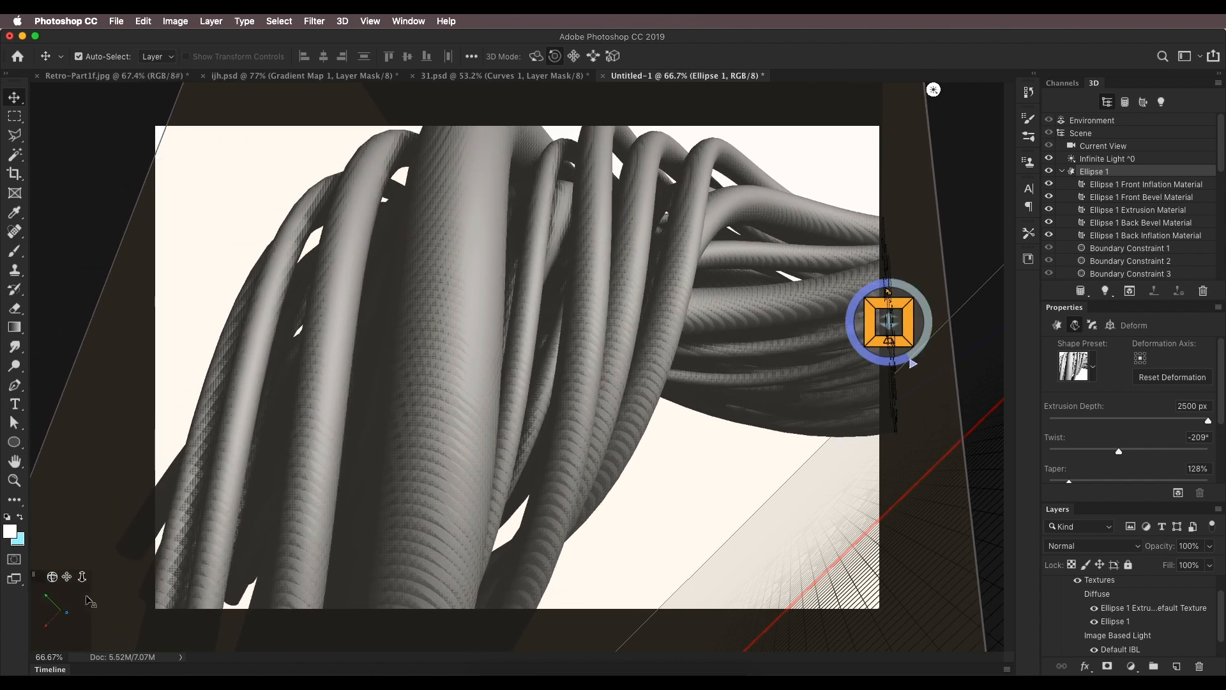
{"action": "left_click_drag", "start_coordinate": [68, 578], "coordinate": [64, 581]}
{"action": "left_click_drag", "start_coordinate": [873, 317], "coordinate": [842, 322]}
{"action": "left_click_drag", "start_coordinate": [82, 577], "coordinate": [66, 599]}
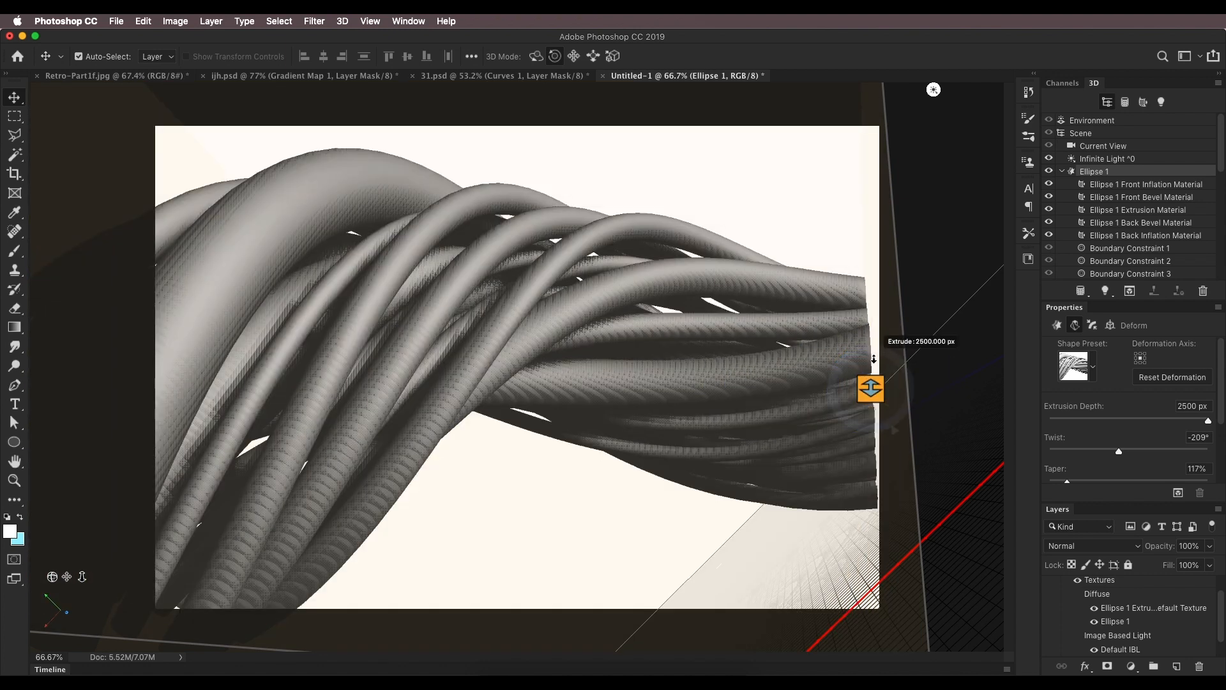
{"action": "left_click_drag", "start_coordinate": [896, 432], "coordinate": [892, 427]}
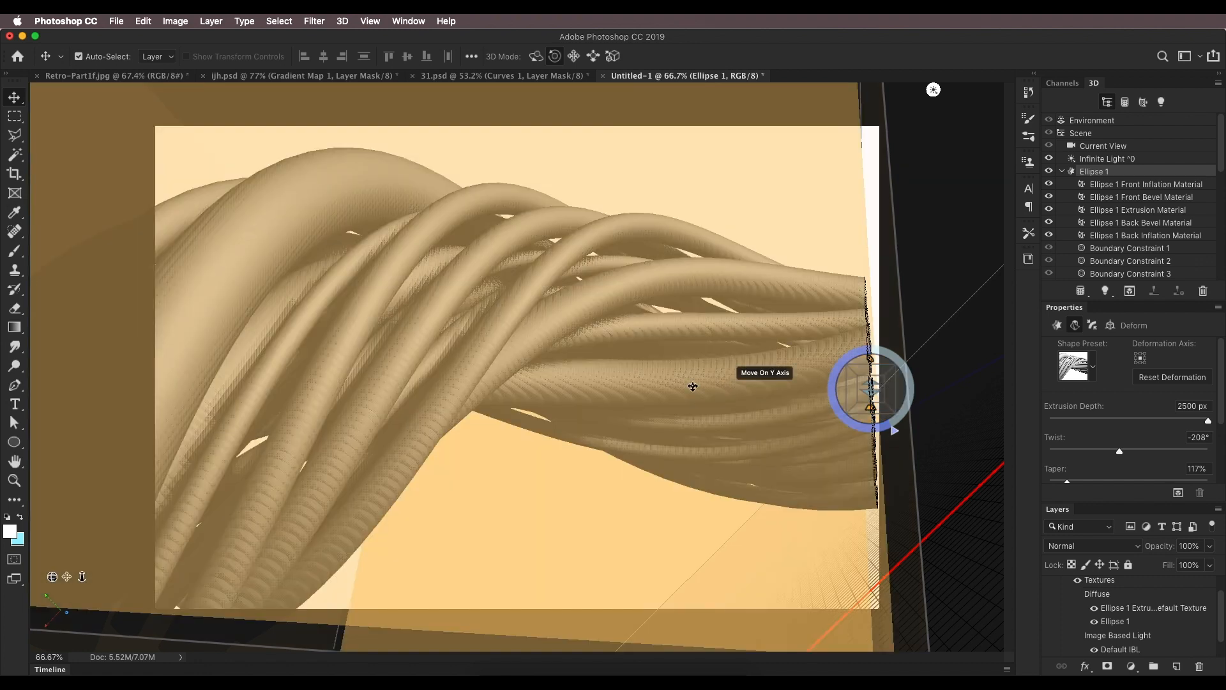
Orbit the 3D camera so the tubes run past the canvas edge, and select the Background layer to view the artwork without guides.
{"action": "left_click_drag", "start_coordinate": [57, 581], "coordinate": [79, 577]}
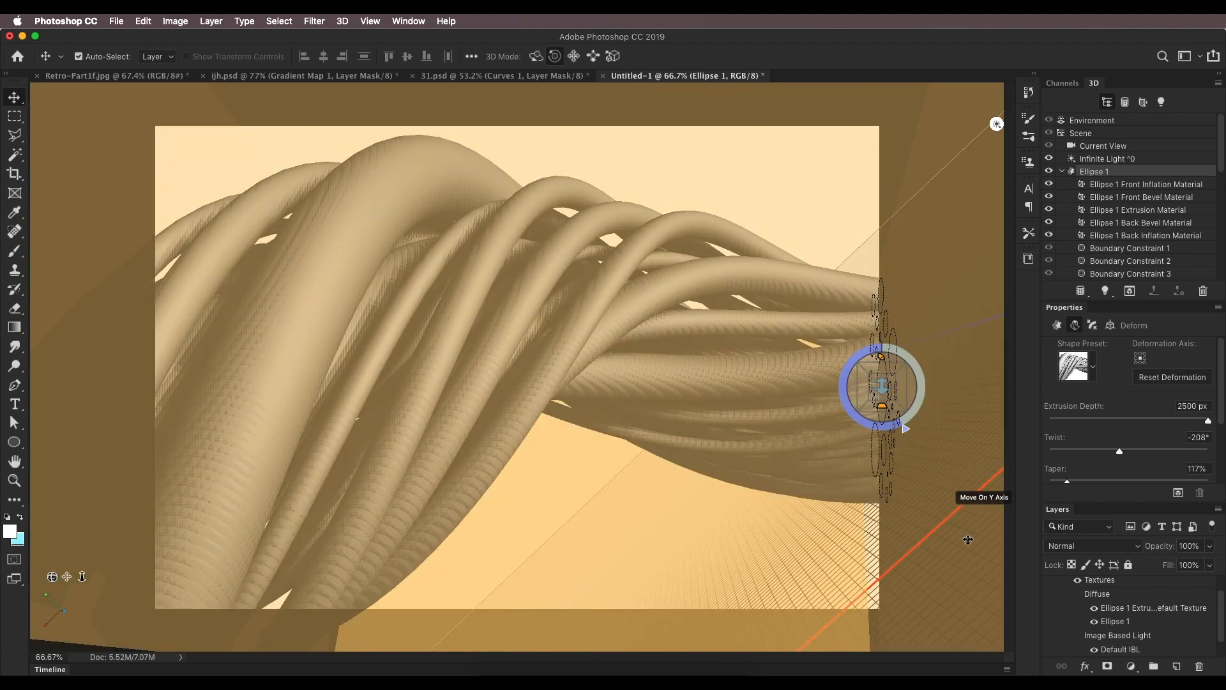
{"action": "scroll", "coordinate": [1133, 644], "scroll_direction": "down", "scroll_amount": 2}
{"action": "left_click", "coordinate": [1139, 650]}
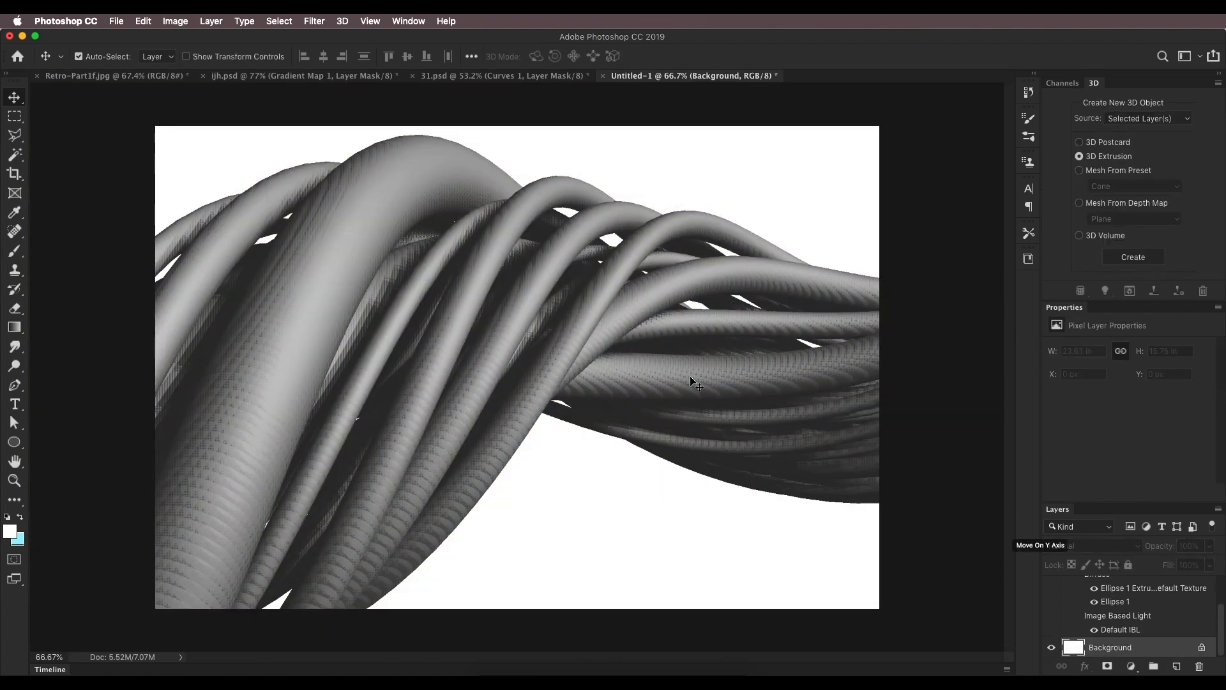
Compare the gray tube composition in Untitled-1 with the finished colored artwork in ijh.psd.
{"action": "left_click", "coordinate": [361, 75]}
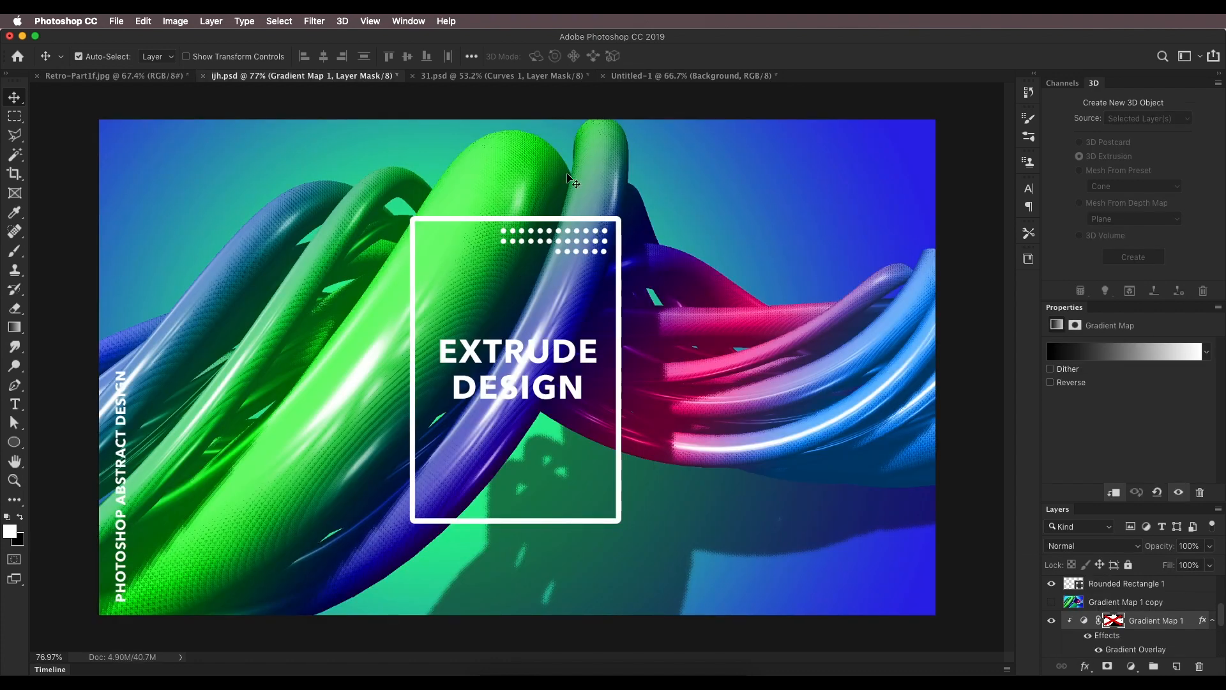
{"action": "left_click", "coordinate": [685, 78]}
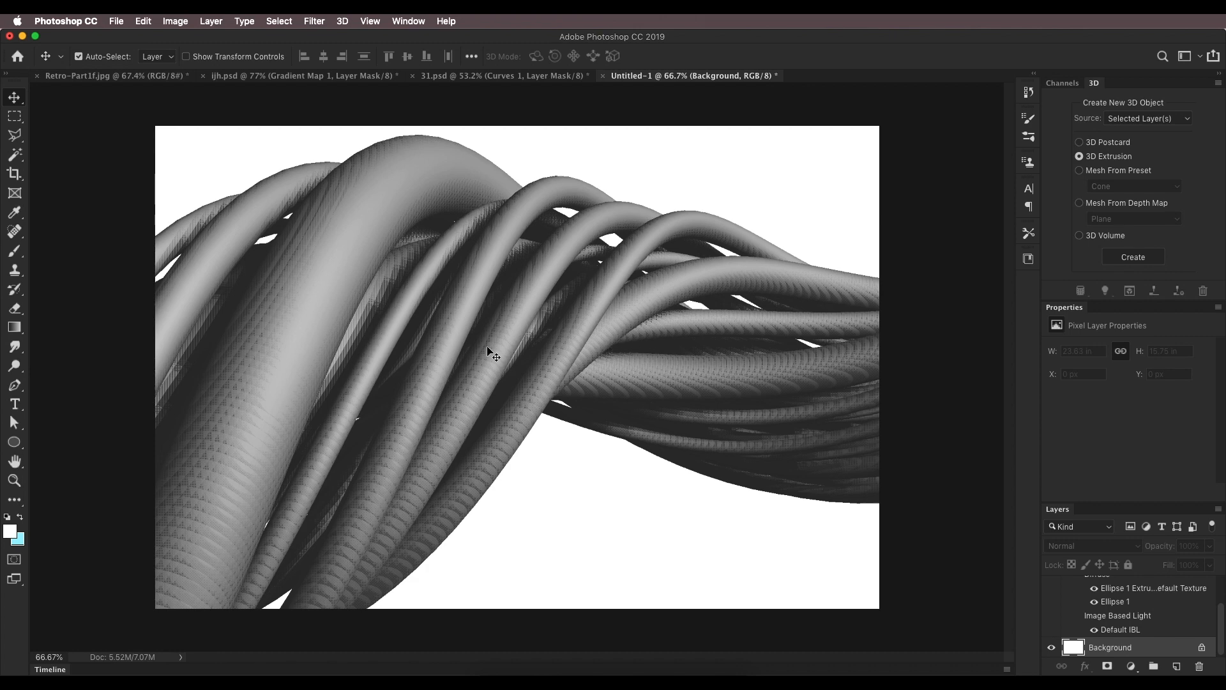
{"action": "left_click", "coordinate": [391, 78]}
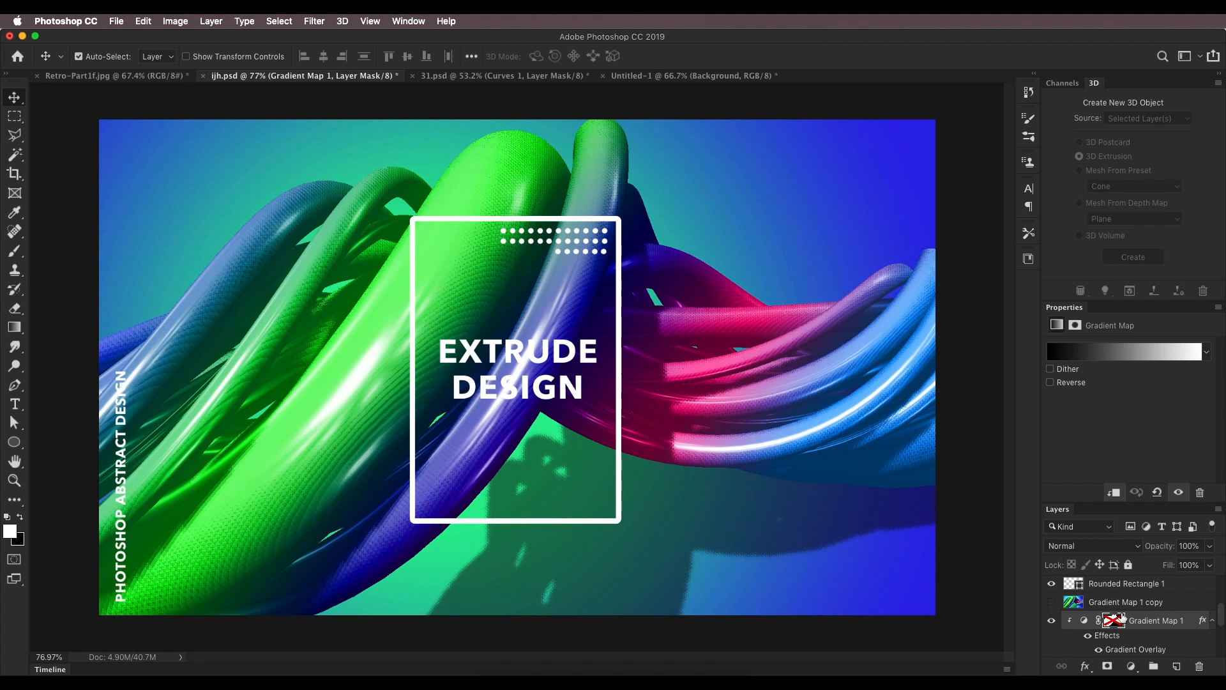
Hide the text, frame and Gradient Map 1 layers in ijh.psd, and compare its plain blue tubes with Untitled-1.
{"action": "scroll", "coordinate": [1122, 618], "scroll_direction": "up", "scroll_amount": 4}
{"action": "left_click_drag", "start_coordinate": [1052, 629], "coordinate": [1053, 555]}
{"action": "scroll", "coordinate": [1074, 607], "scroll_direction": "down", "scroll_amount": 3}
{"action": "scroll", "coordinate": [1077, 609], "scroll_direction": "down", "scroll_amount": 2}
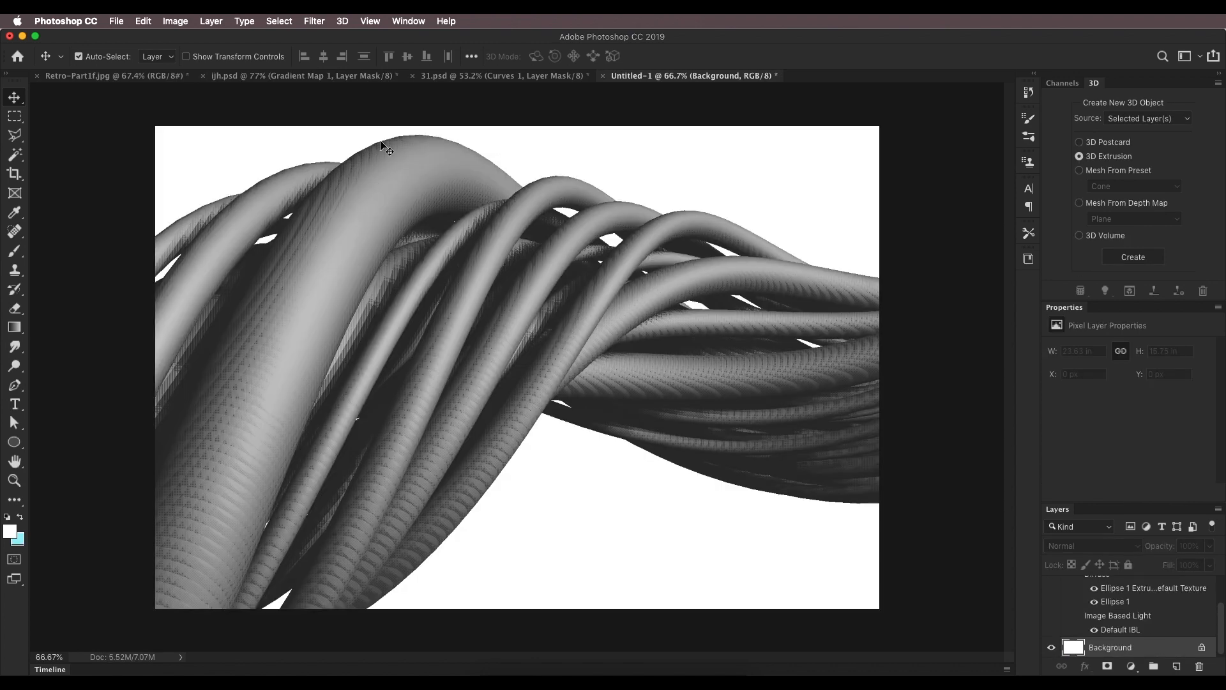
{"action": "left_click", "coordinate": [359, 78]}
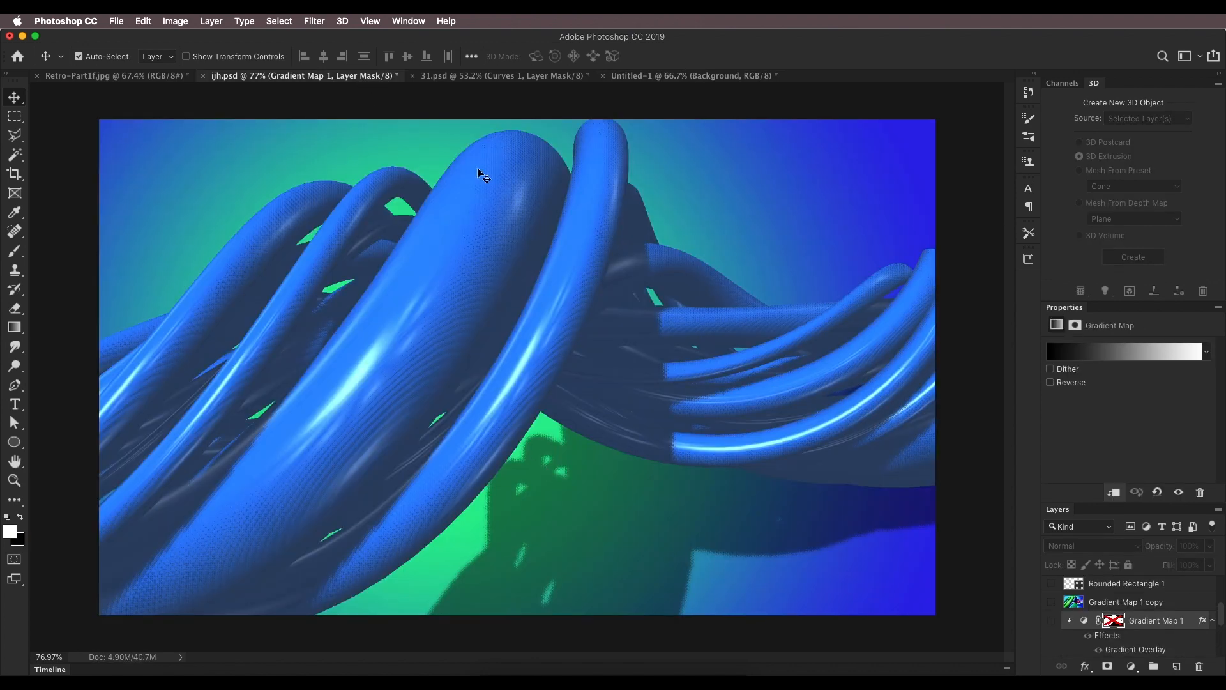
{"action": "left_click", "coordinate": [645, 76]}
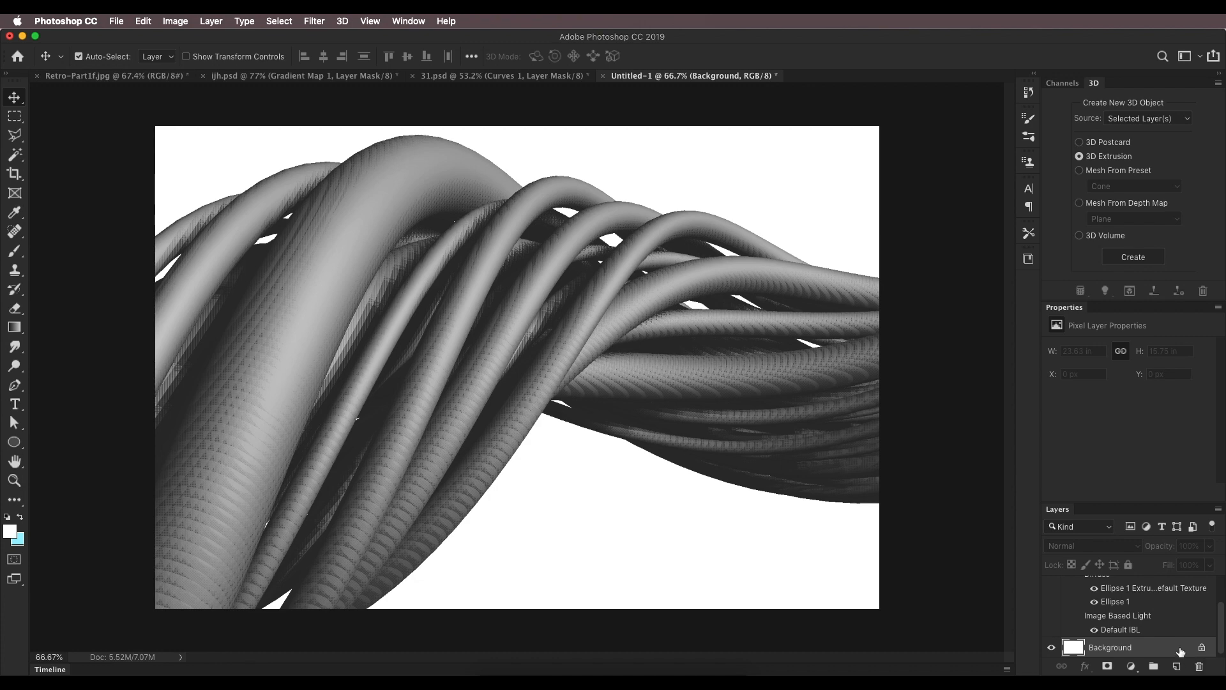
Try the red perforated material preset on the Ellipse 1 Extrusion Material in Untitled-1.
{"action": "scroll", "coordinate": [1181, 652], "scroll_direction": "up", "scroll_amount": 3}
{"action": "left_click", "coordinate": [1131, 592]}
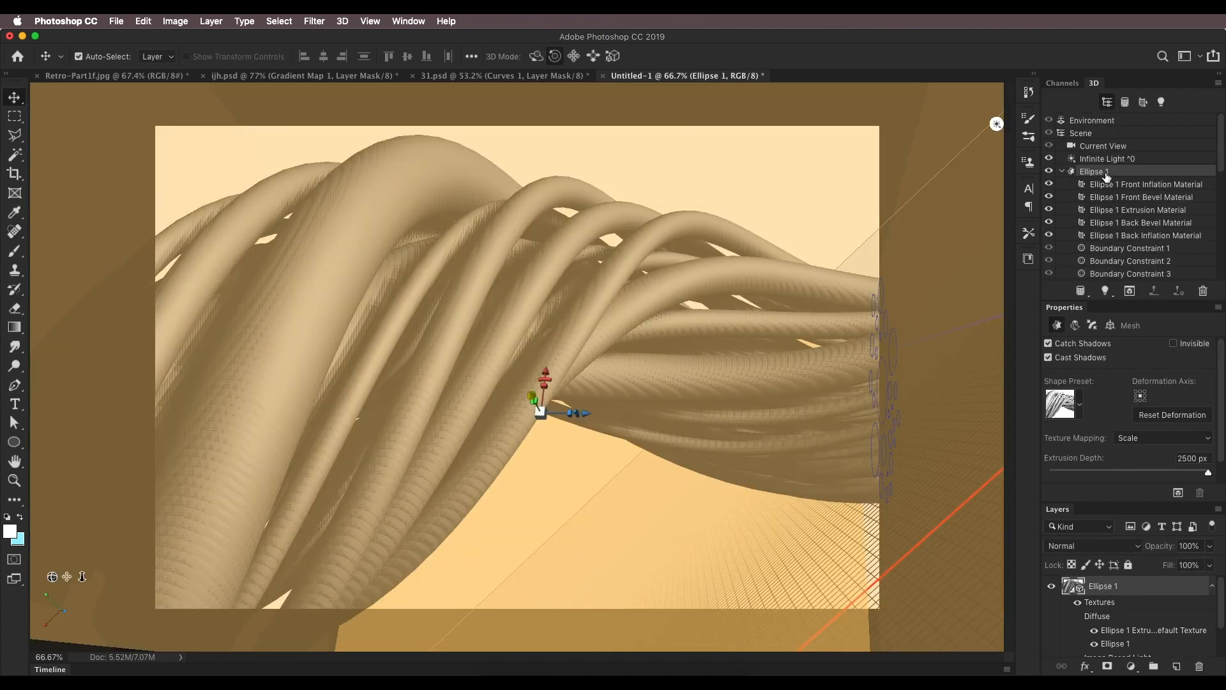
{"action": "left_click", "coordinate": [1137, 211]}
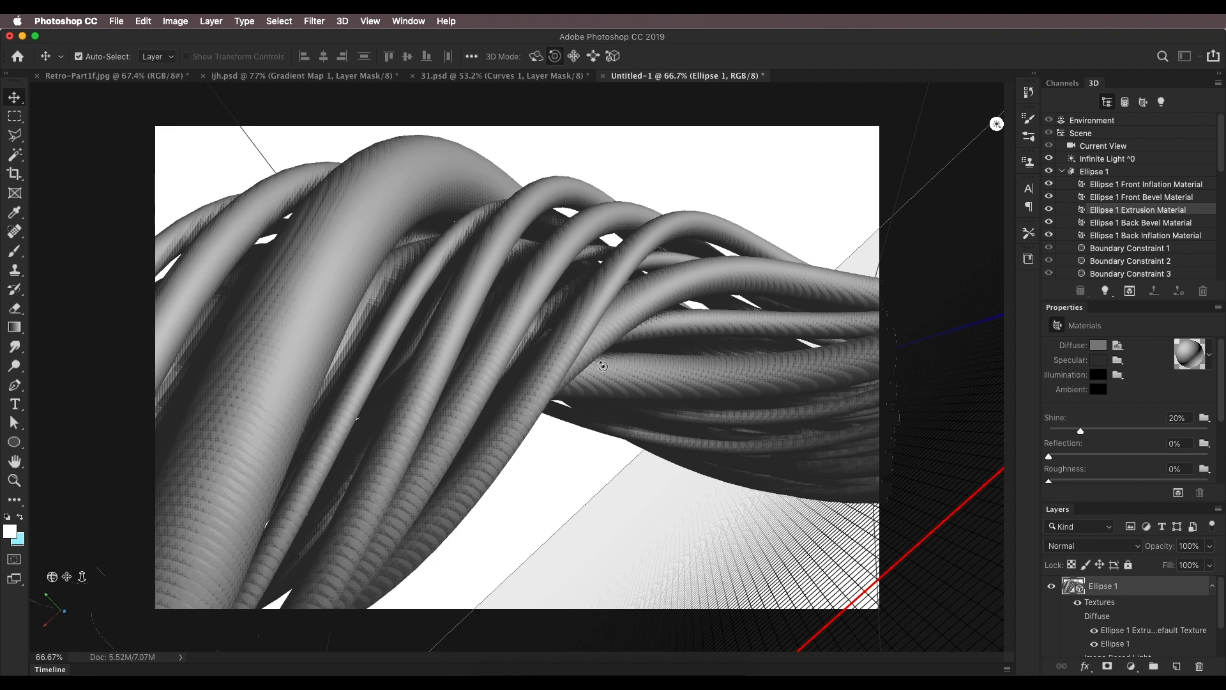
{"action": "left_click", "coordinate": [1210, 356]}
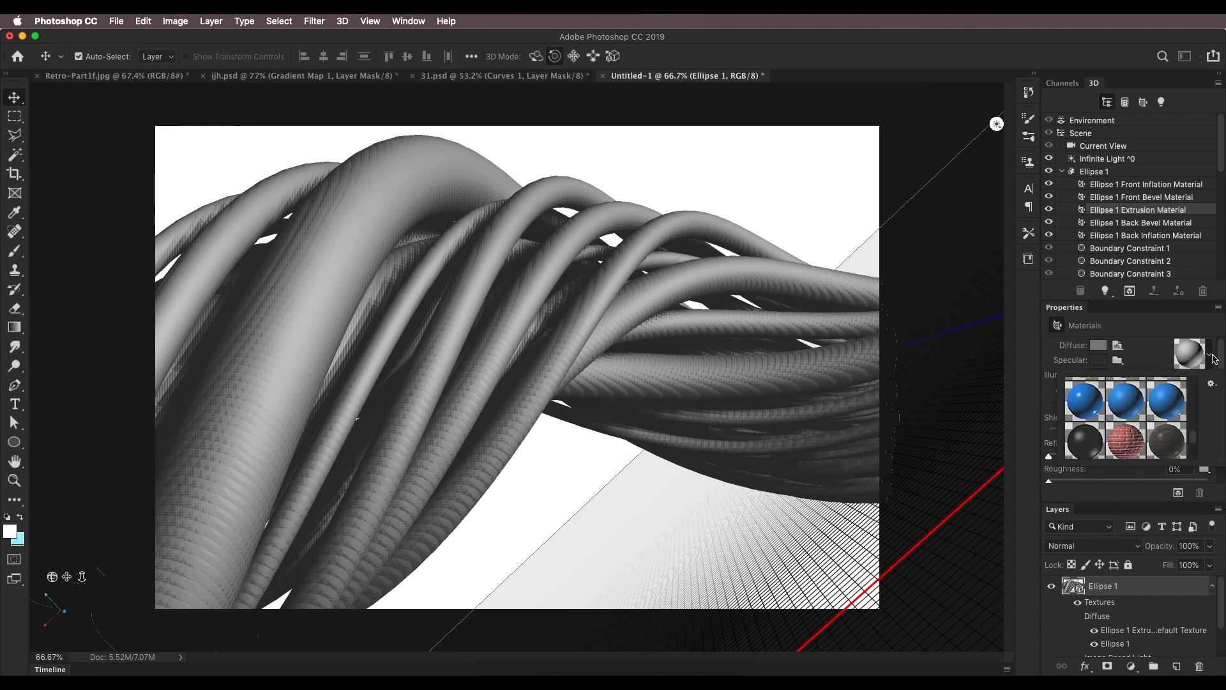
{"action": "left_click_drag", "start_coordinate": [1197, 441], "coordinate": [1195, 385]}
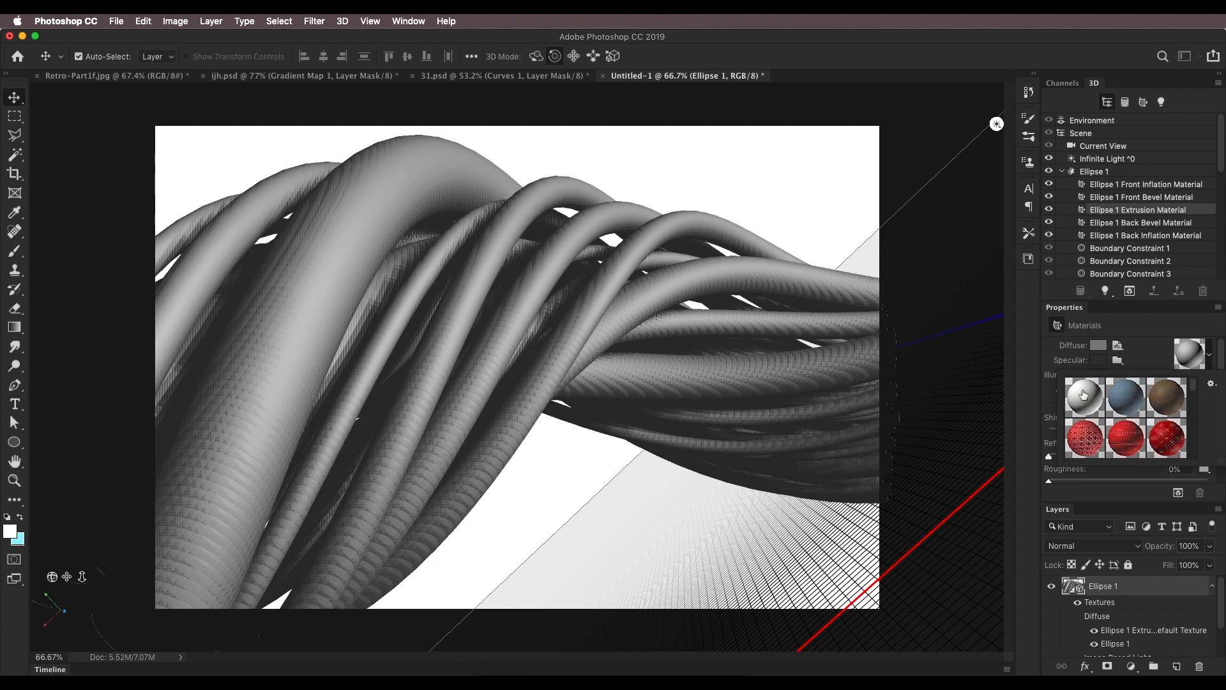
{"action": "left_click", "coordinate": [1092, 403]}
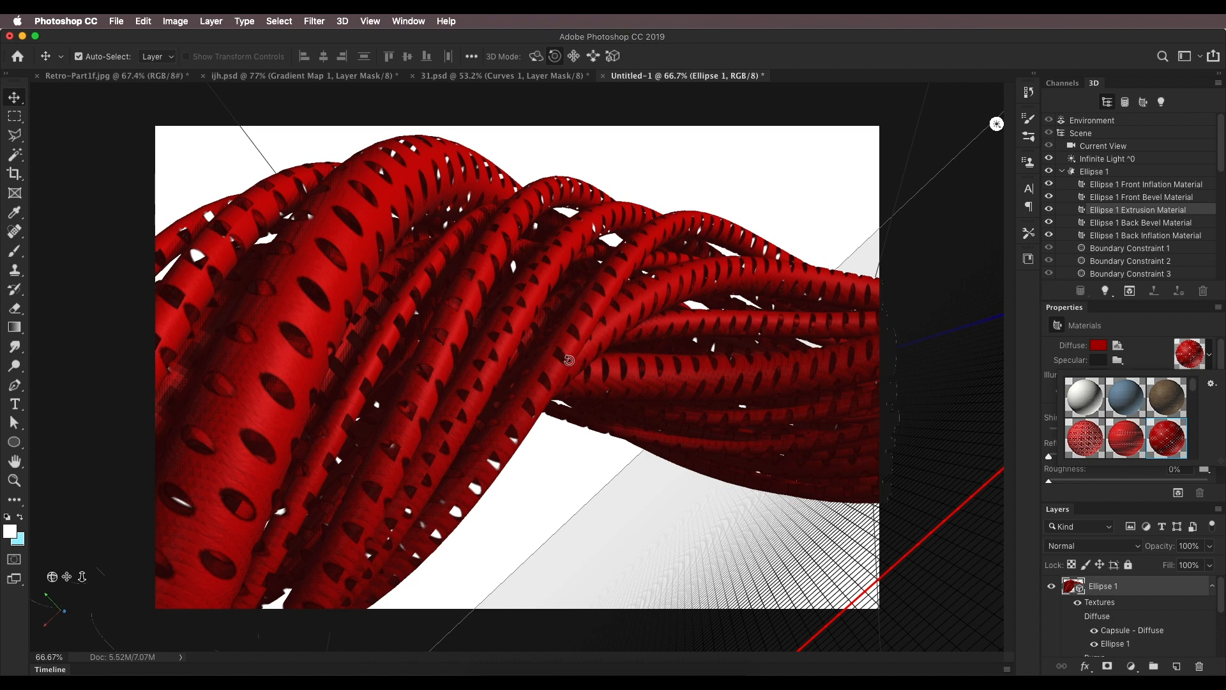
Apply a glossy blue material preset to the Ellipse 1 Extrusion Material and set its shine to 81%.
{"action": "left_click_drag", "start_coordinate": [1196, 392], "coordinate": [1192, 445]}
{"action": "left_click", "coordinate": [1085, 422]}
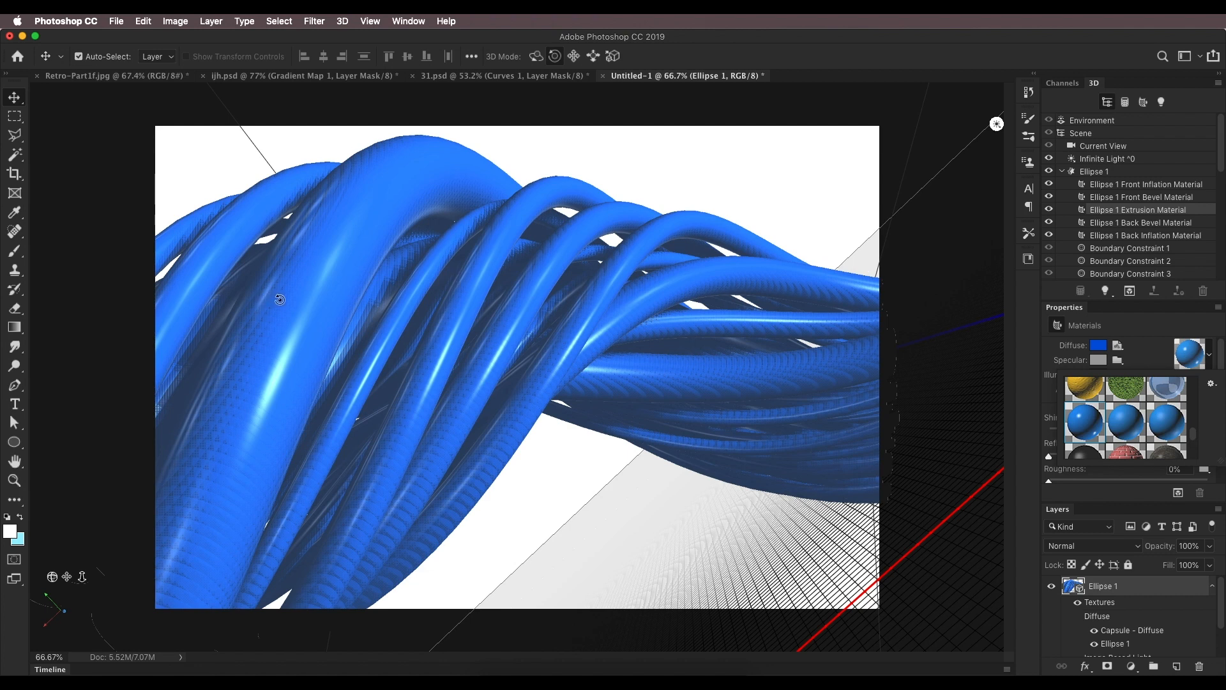
{"action": "left_click", "coordinate": [1210, 352]}
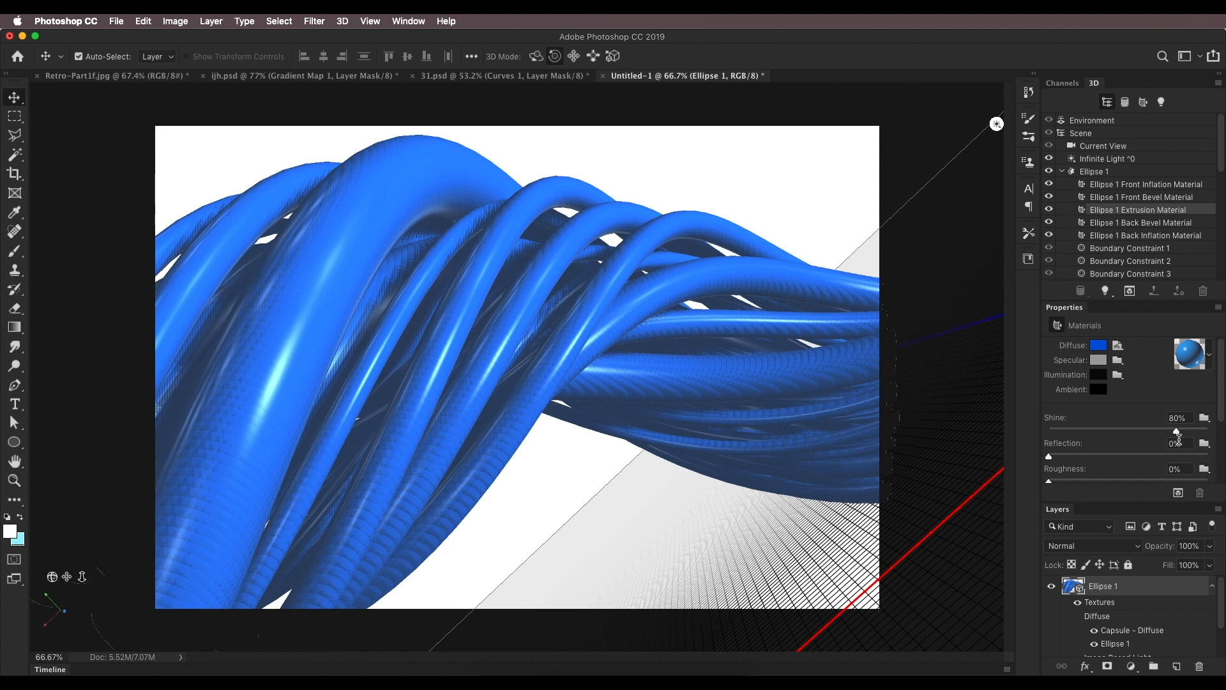
{"action": "mouse_move", "coordinate": [1177, 434]}
{"action": "left_mouse_down"}
{"action": "mouse_move", "coordinate": [1191, 434]}
{"action": "mouse_move", "coordinate": [1178, 437]}
{"action": "left_mouse_up"}
Compare the highlights and shadows on the blue tubes in Untitled-1 with the reference artwork in ijh.psd.
{"action": "left_click", "coordinate": [308, 77]}
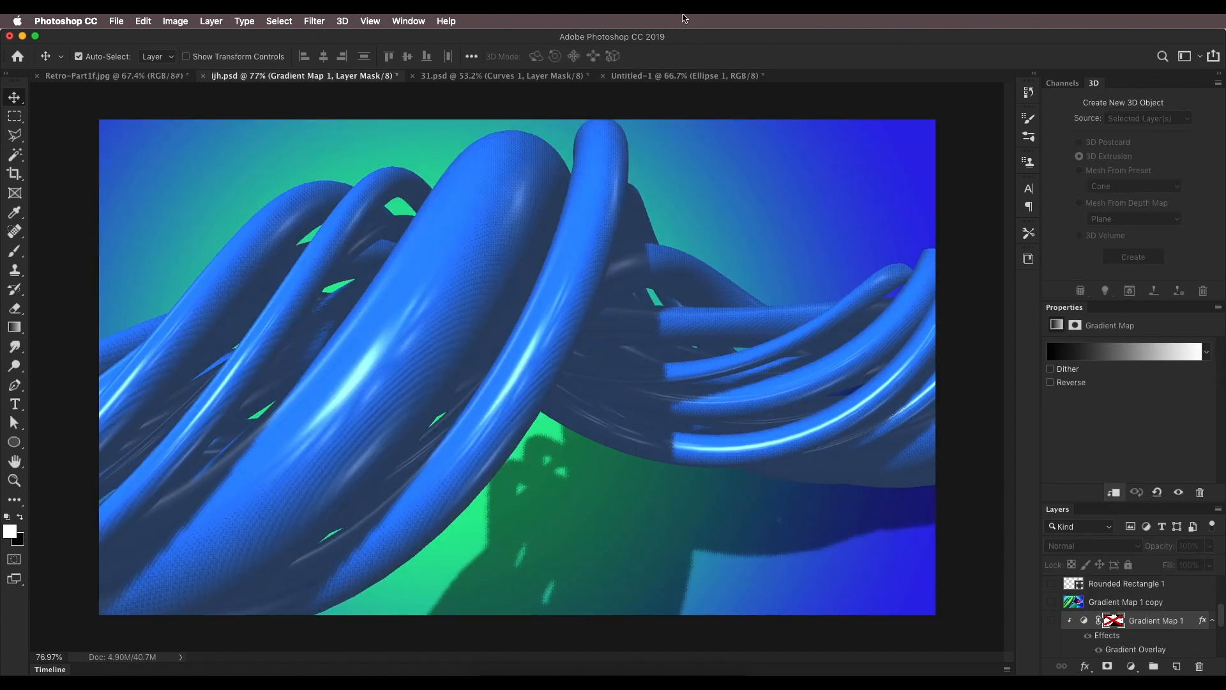
{"action": "left_click", "coordinate": [671, 76]}
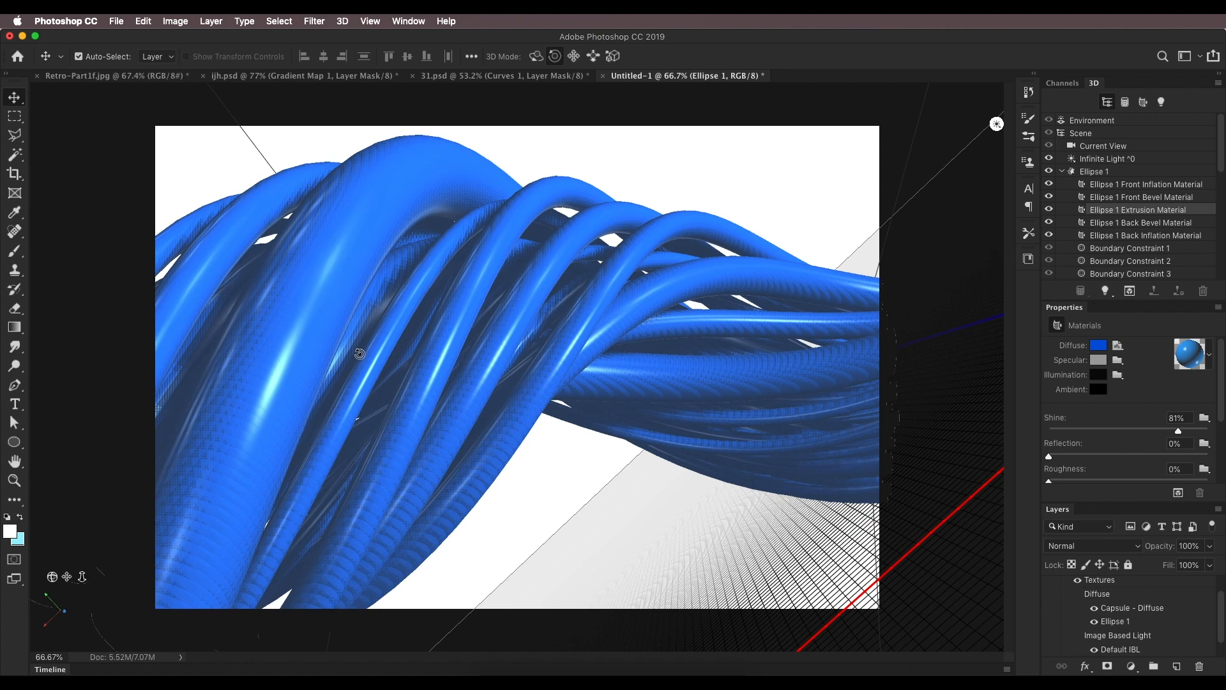
{"action": "left_click", "coordinate": [326, 77]}
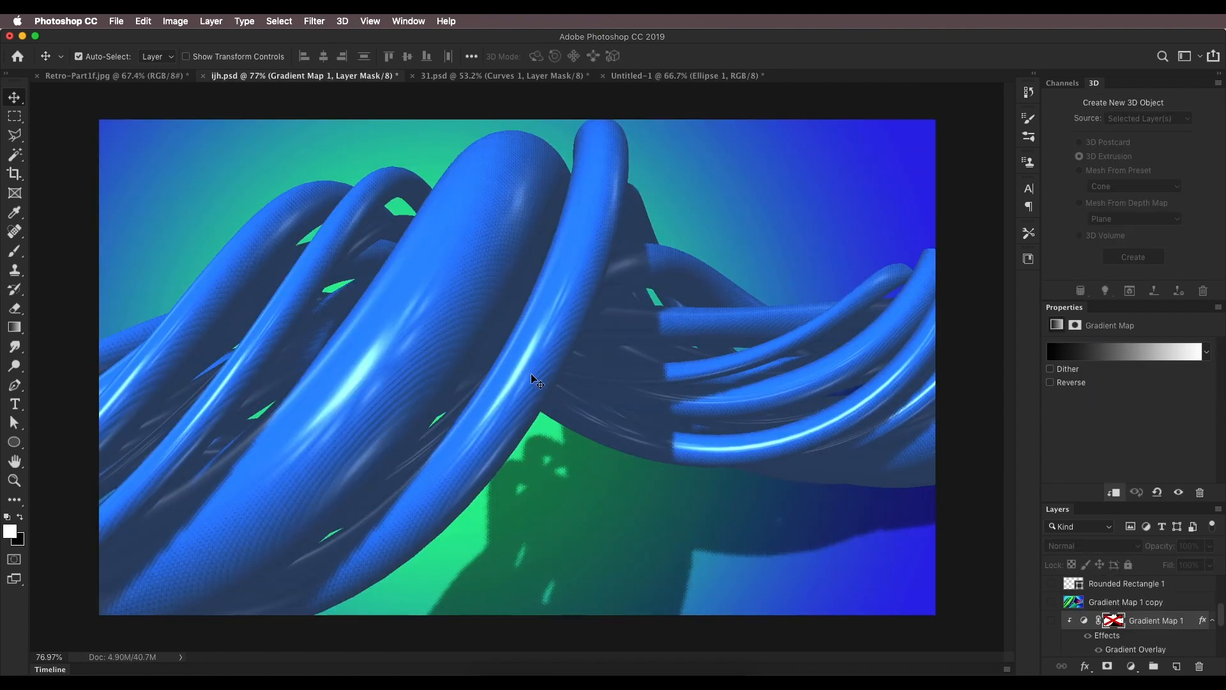
Show the Curves 1 layer in ijh.psd and inspect its curve shape and blend mode.
{"action": "left_click_drag", "start_coordinate": [1220, 617], "coordinate": [1220, 632]}
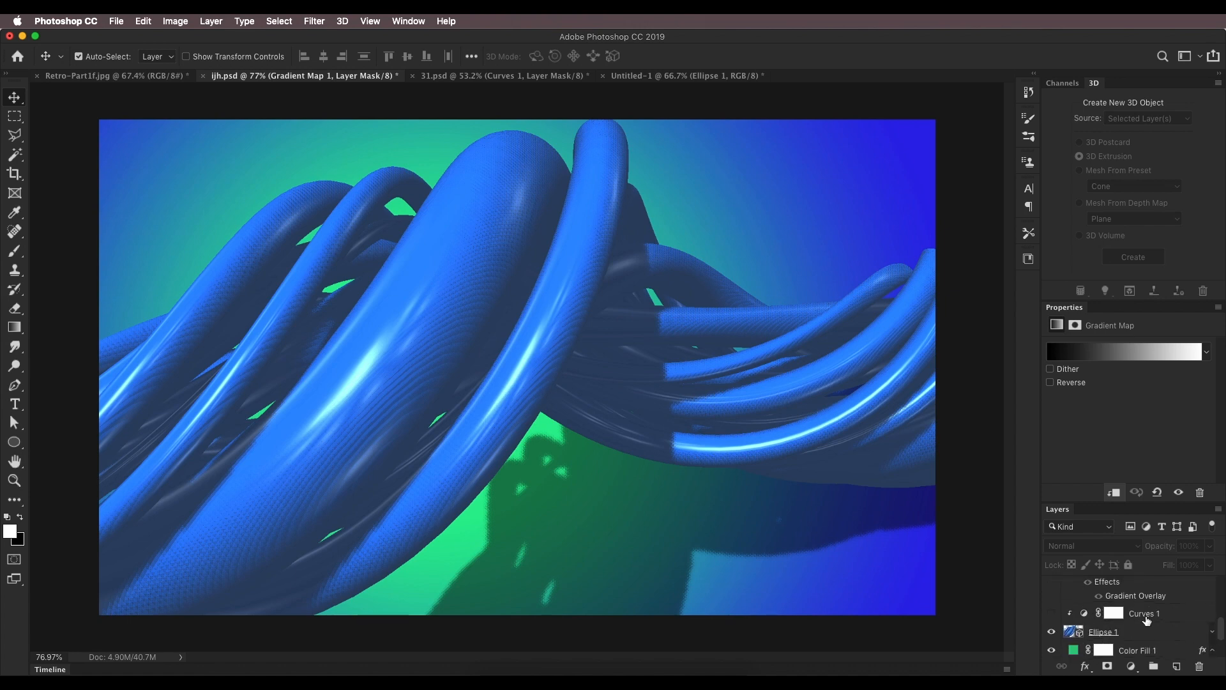
{"action": "left_click", "coordinate": [1050, 613]}
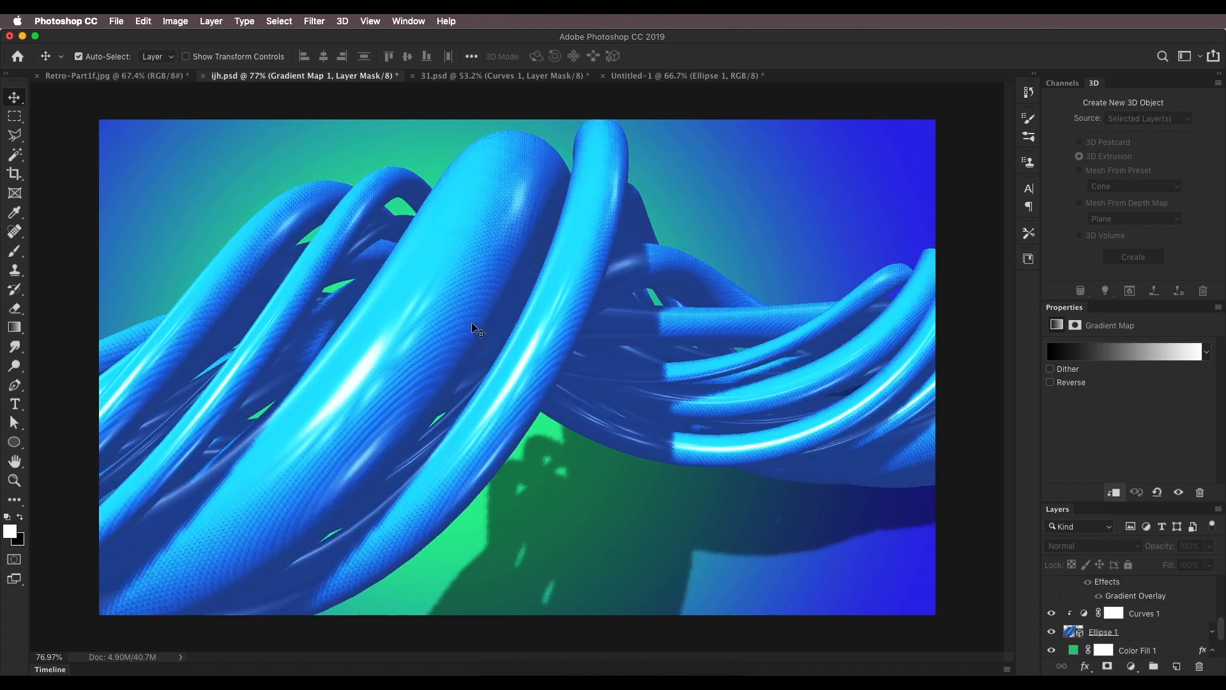
{"action": "left_click", "coordinate": [1151, 621]}
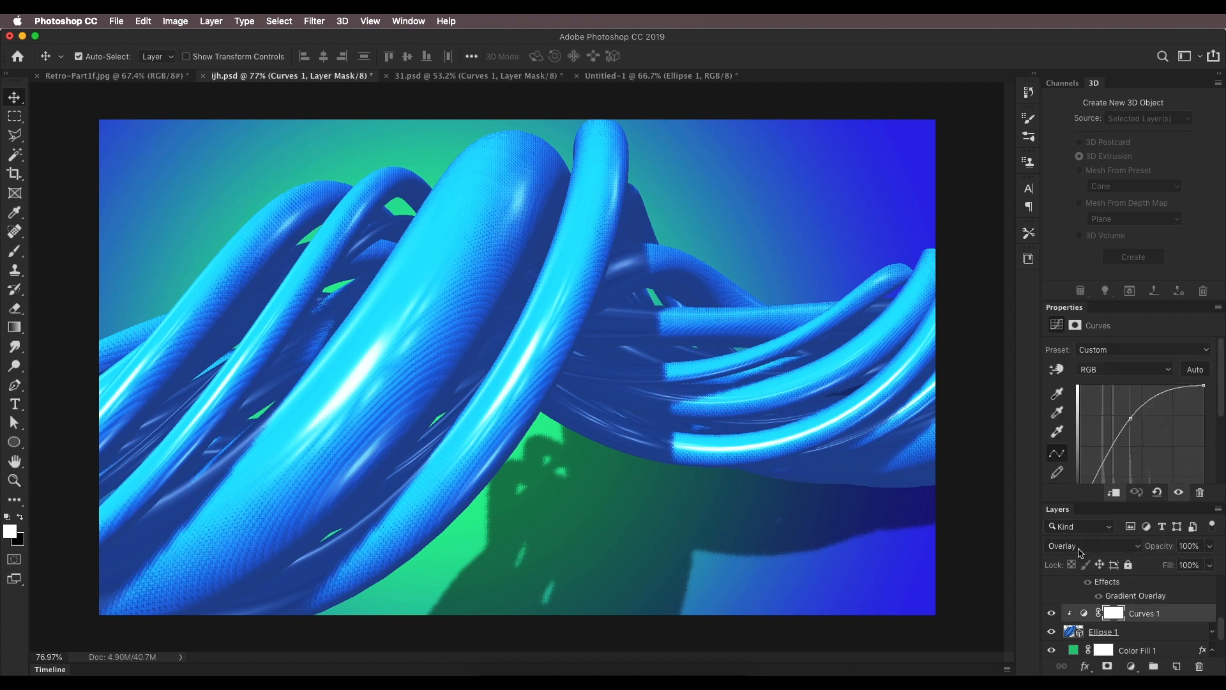
Add a Curves adjustment layer above Ellipse 1 in Untitled-1 and raise the midtones of its RGB curve.
{"action": "left_click", "coordinate": [627, 77]}
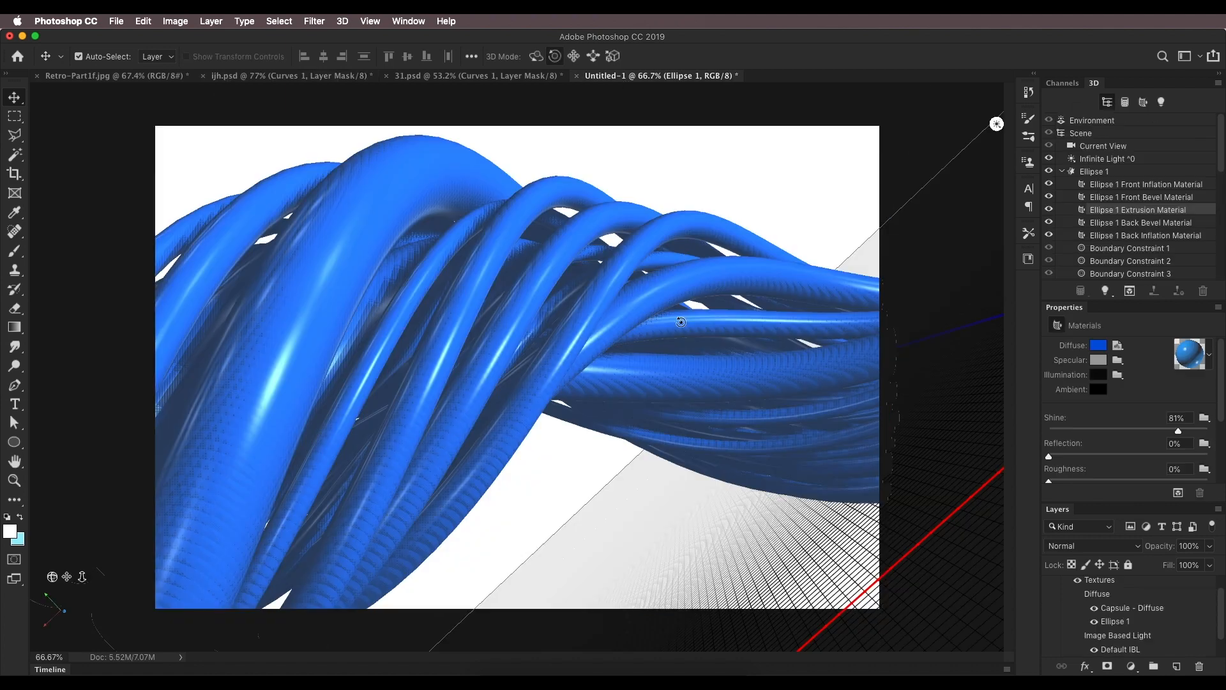
{"action": "scroll", "coordinate": [1149, 643], "scroll_direction": "up", "scroll_amount": 2}
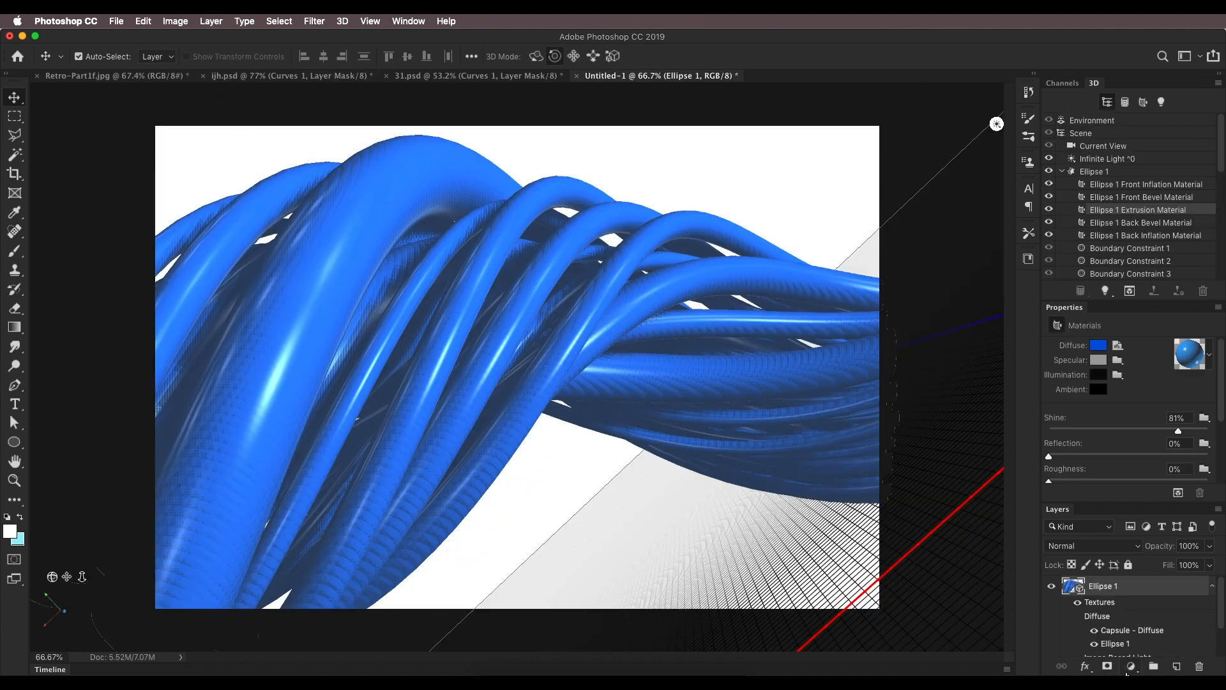
{"action": "left_click", "coordinate": [1132, 667]}
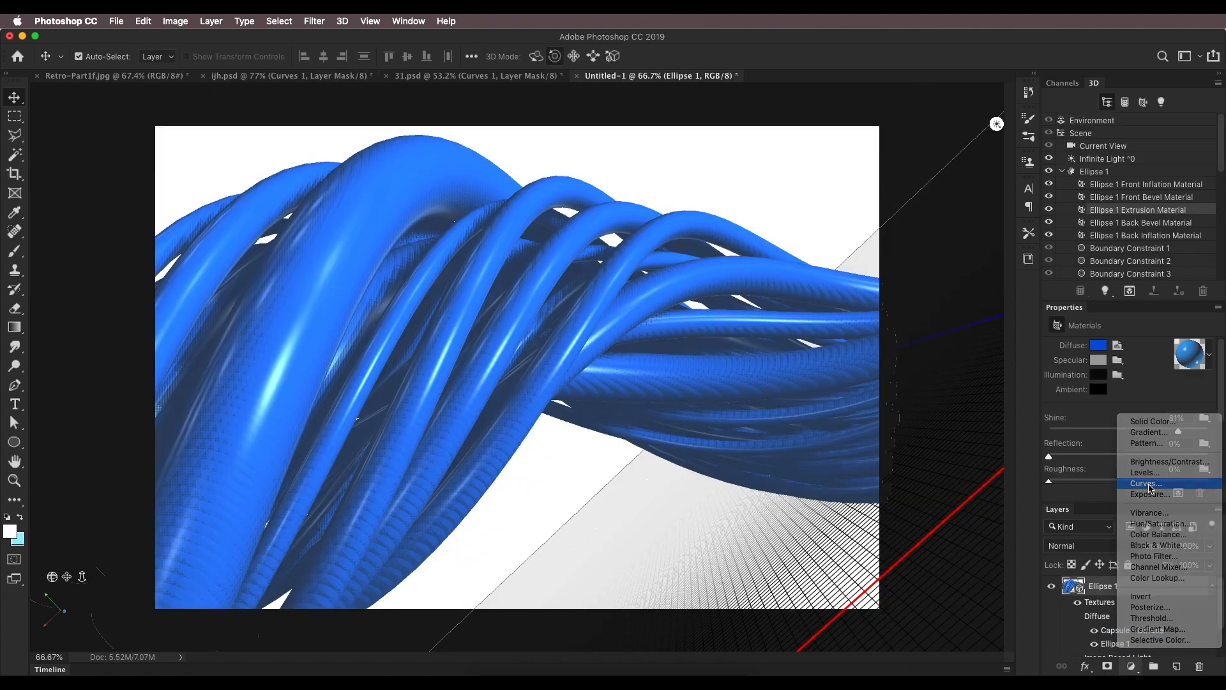
{"action": "left_click", "coordinate": [1148, 487]}
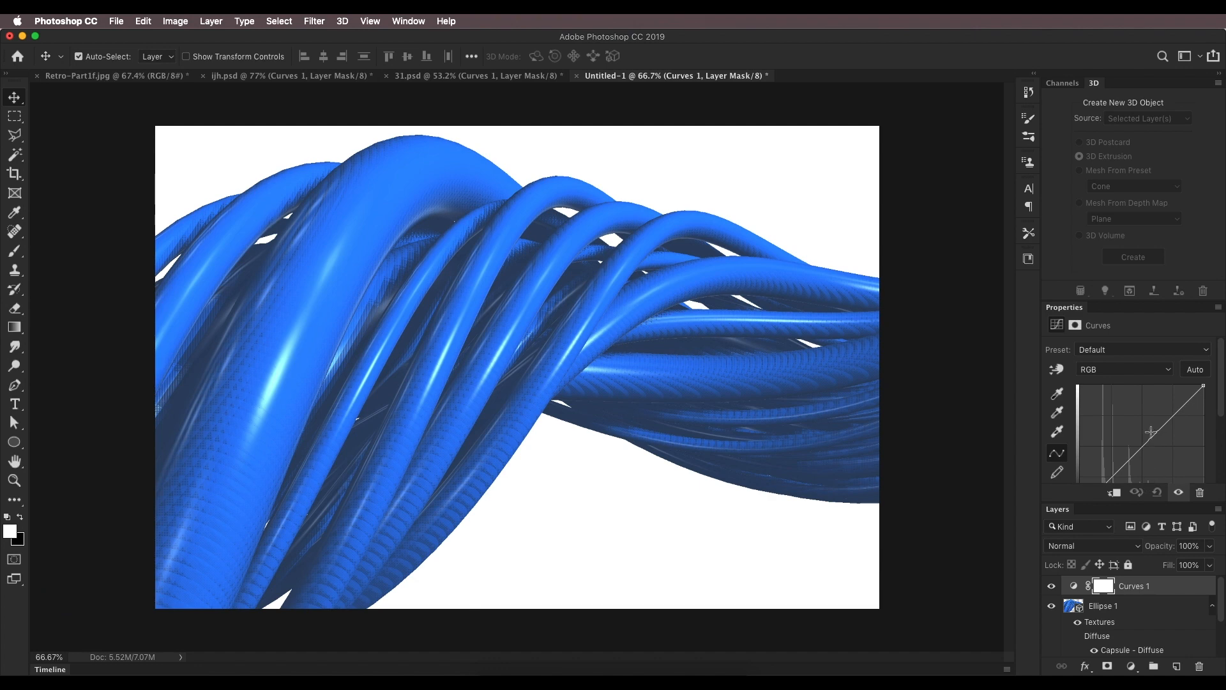
{"action": "left_click_drag", "start_coordinate": [1143, 445], "coordinate": [1133, 422]}
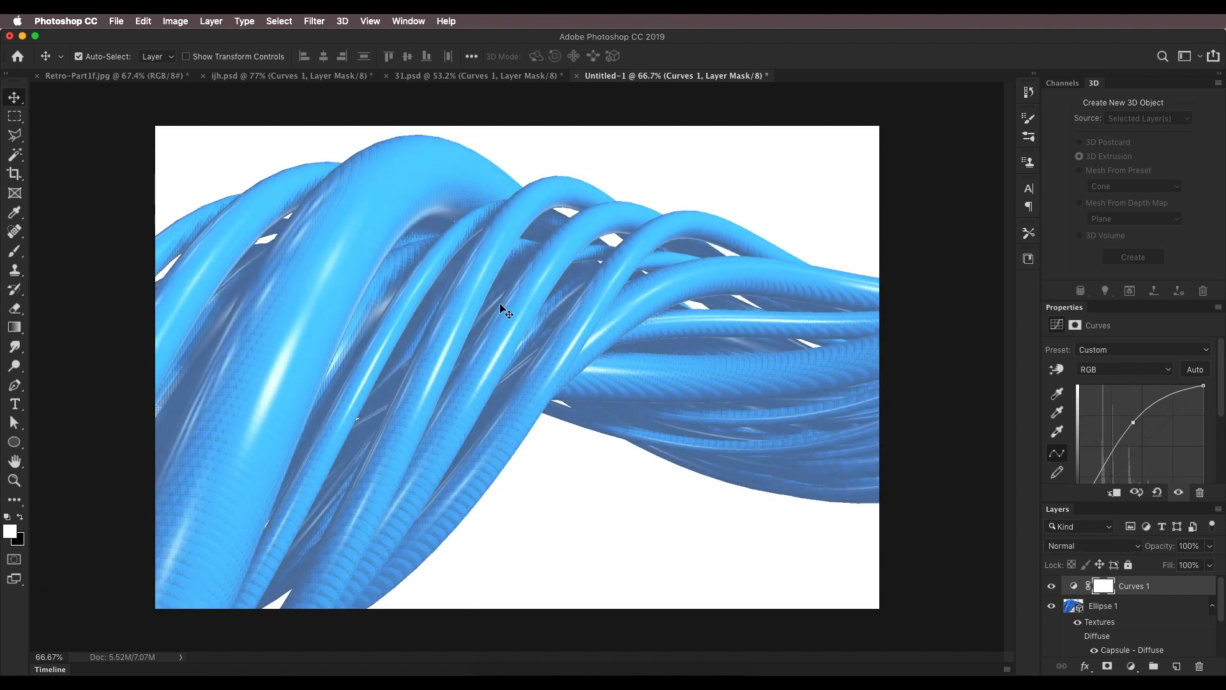
Set the Curves 1 layer to Soft Light, compare the tubes with and without it, and slightly adjust its midtone point.
{"action": "left_click", "coordinate": [1084, 547]}
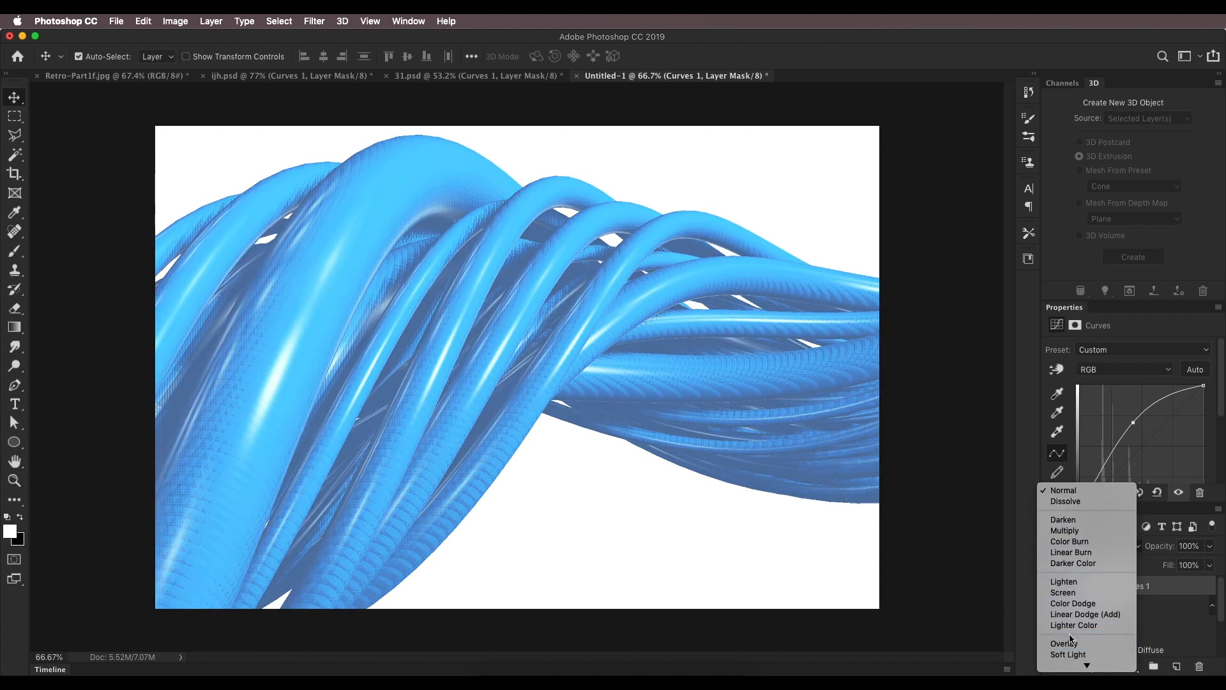
{"action": "left_click", "coordinate": [1068, 654]}
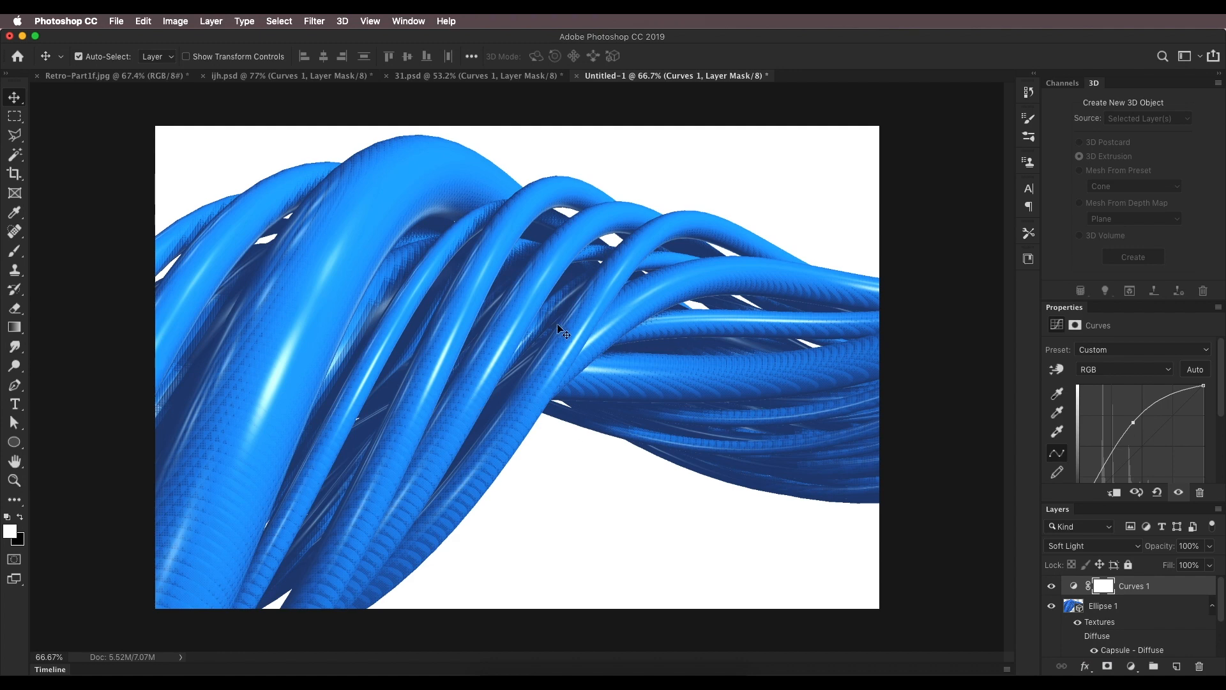
{"action": "left_click", "coordinate": [1050, 586]}
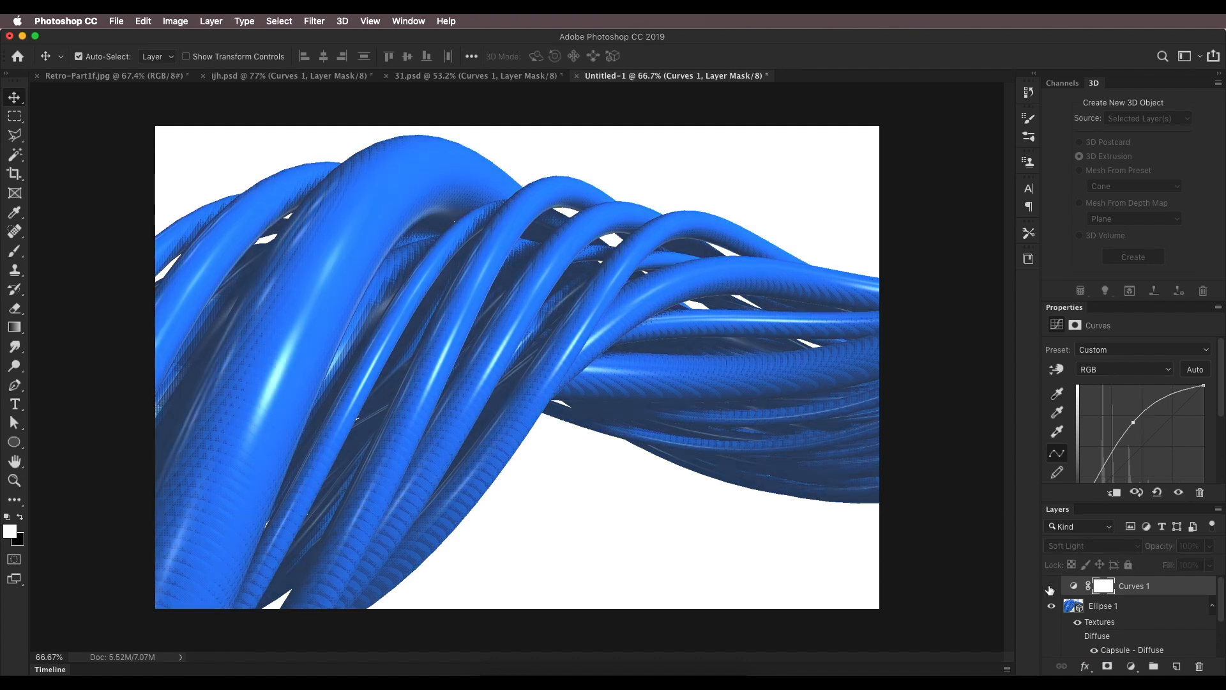
{"action": "left_click", "coordinate": [1053, 587]}
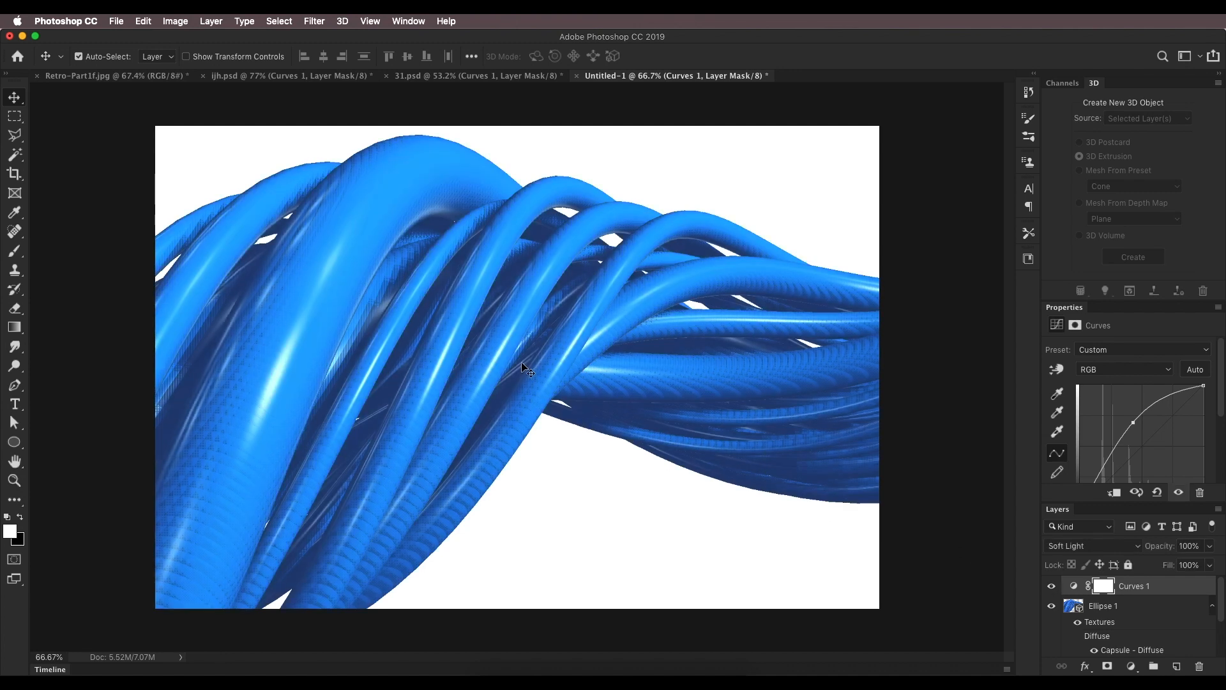
{"action": "left_click_drag", "start_coordinate": [1133, 422], "coordinate": [1130, 423]}
Show the Gradient Map 1 layer in ijh.psd to examine the reference tubes' colouring, and return to Untitled-1.
{"action": "left_click", "coordinate": [262, 77]}
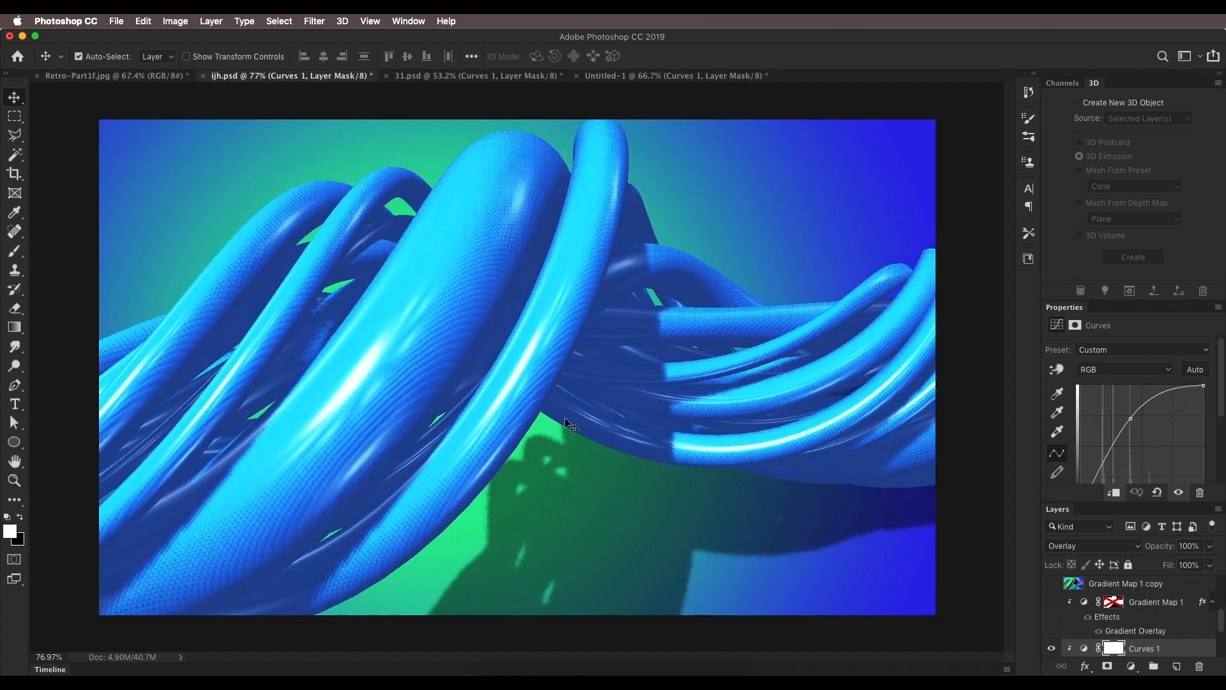
{"action": "left_click", "coordinate": [1049, 603]}
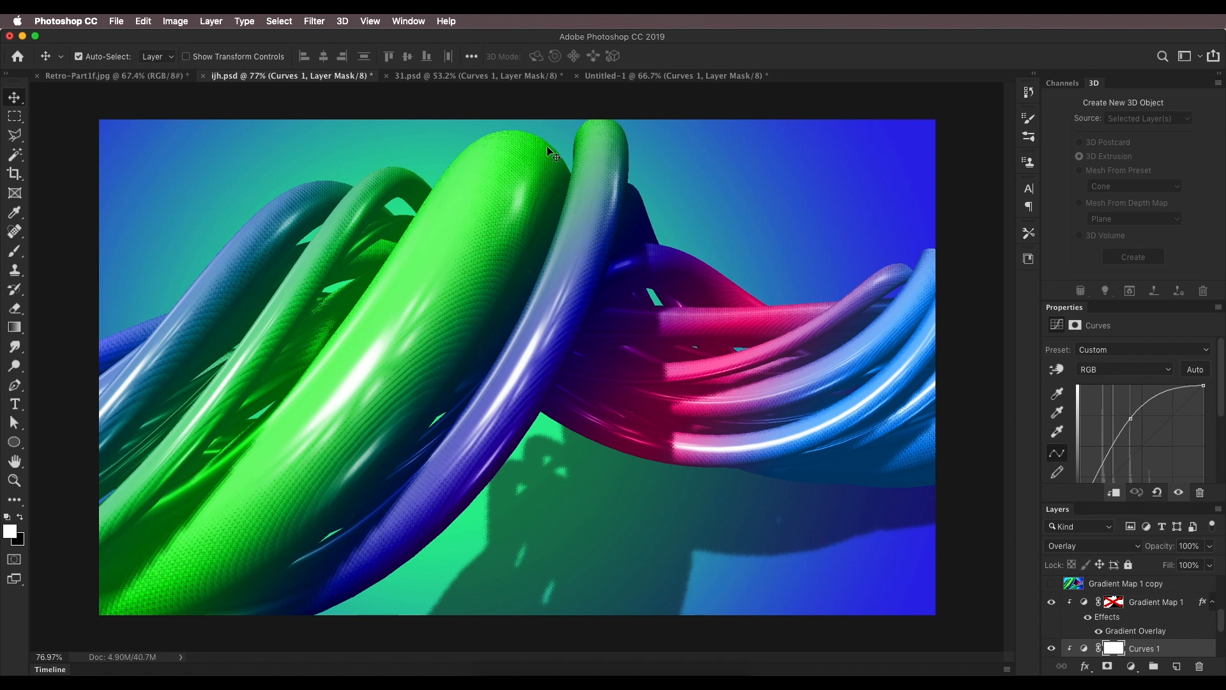
{"action": "left_click", "coordinate": [668, 77]}
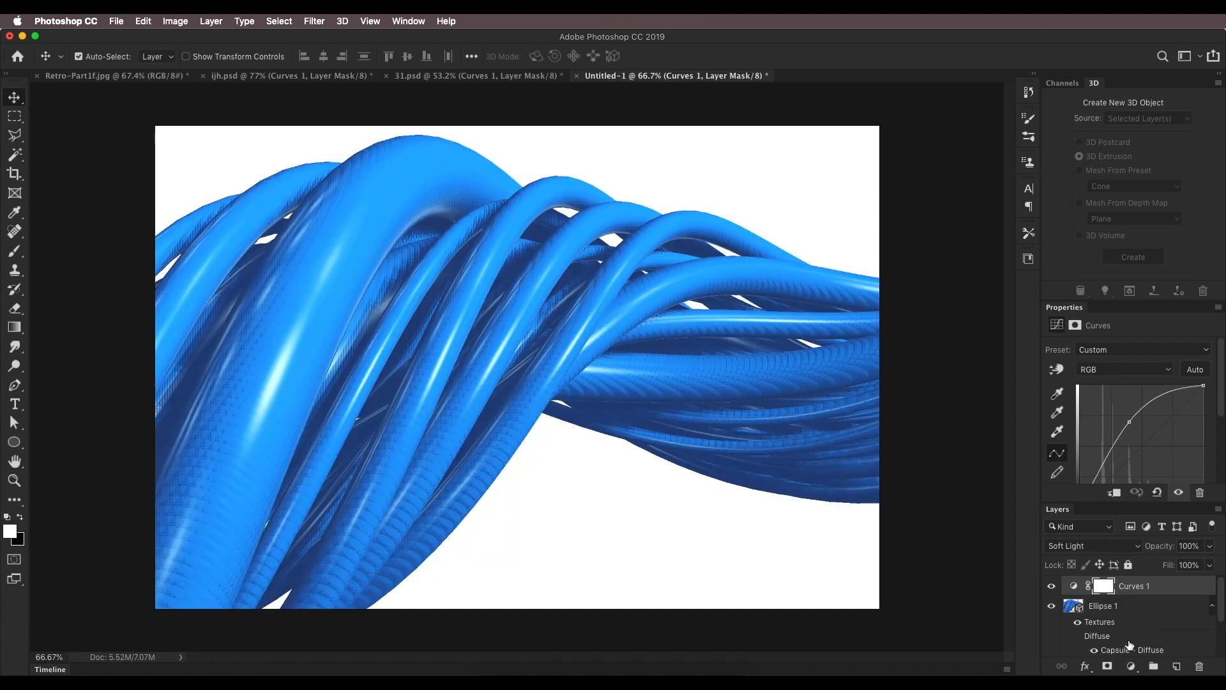
Add a Gradient Map adjustment layer above Curves 1 using the Black, White gradient preset.
{"action": "left_click", "coordinate": [1130, 666]}
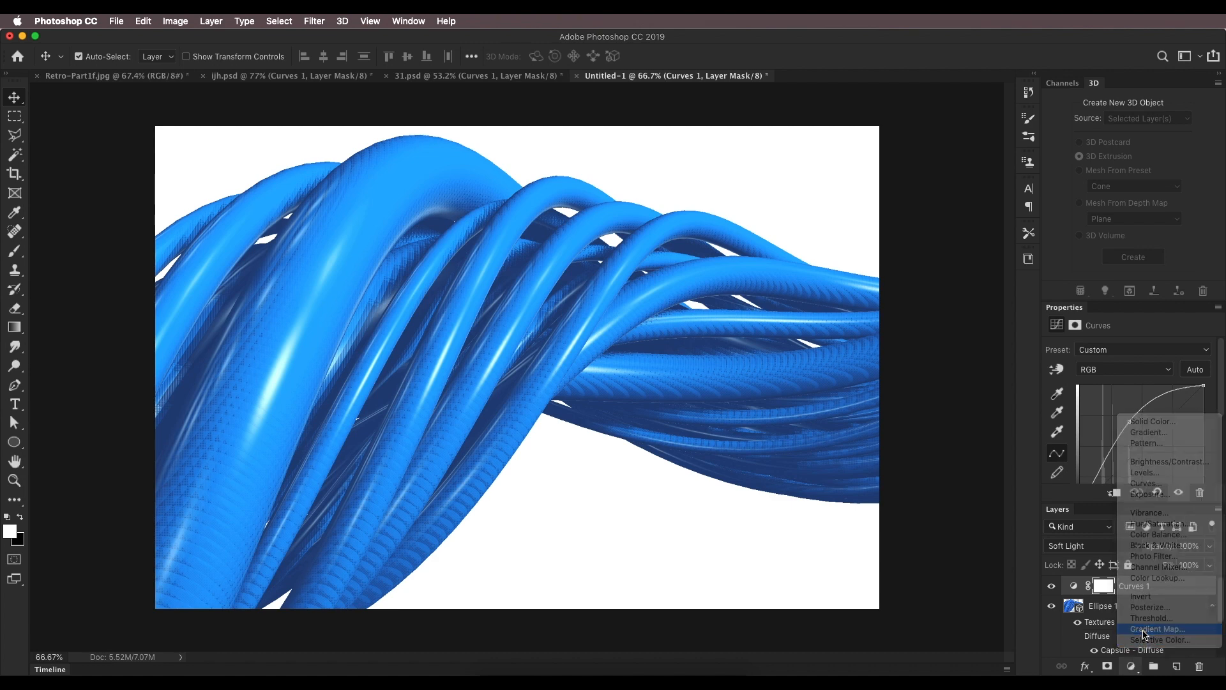
{"action": "left_click", "coordinate": [1144, 630]}
{"action": "left_click", "coordinate": [1110, 359]}
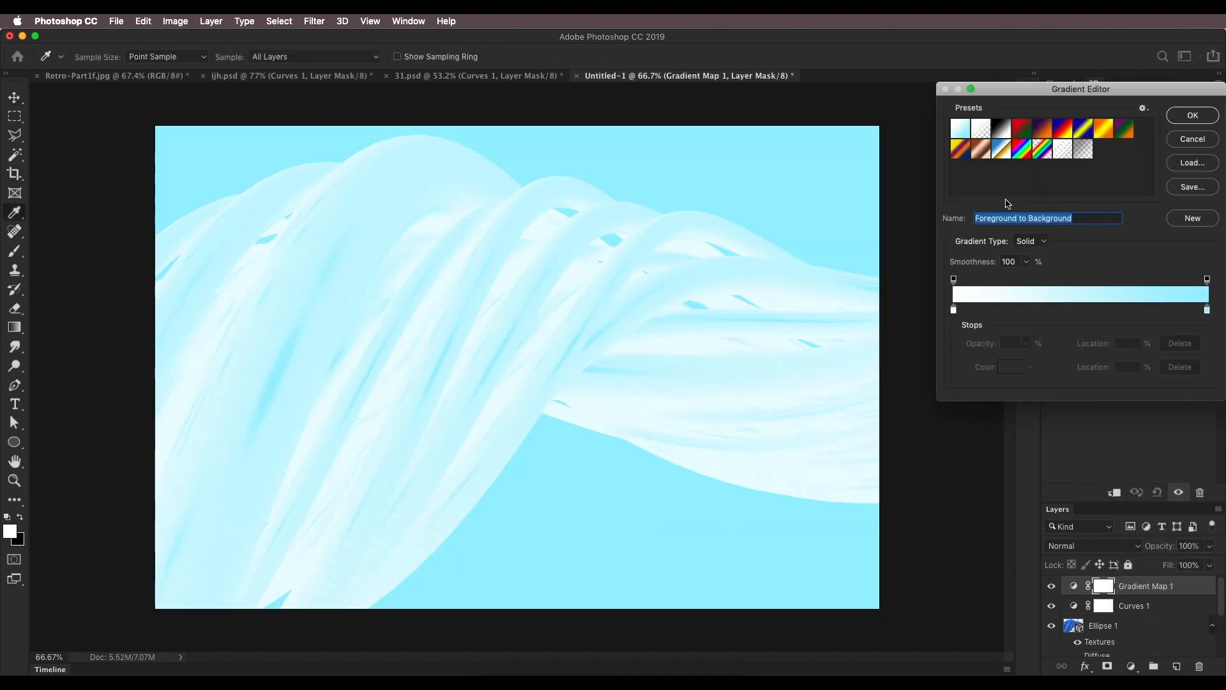
{"action": "left_click", "coordinate": [999, 131]}
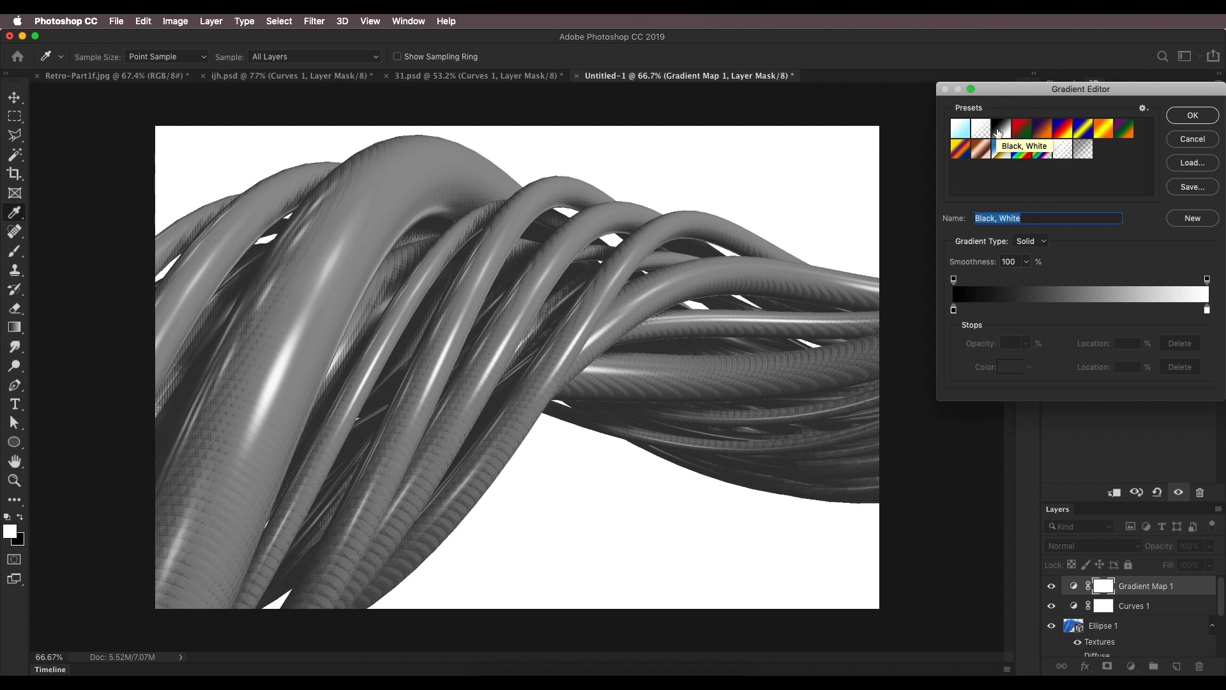
{"action": "left_click", "coordinate": [1192, 115]}
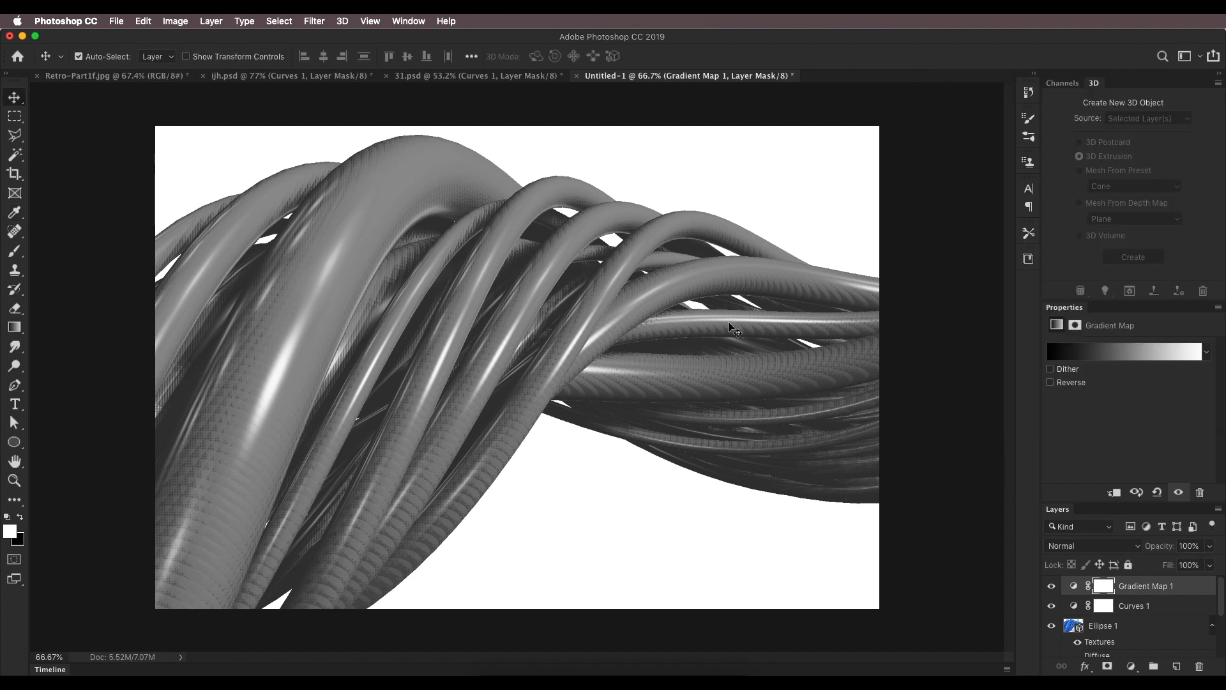
Enable a Gradient Overlay effect on the Gradient Map 1 layer and open the effect's settings.
{"action": "left_click", "coordinate": [1206, 593]}
{"action": "double_click", "coordinate": [1208, 597]}
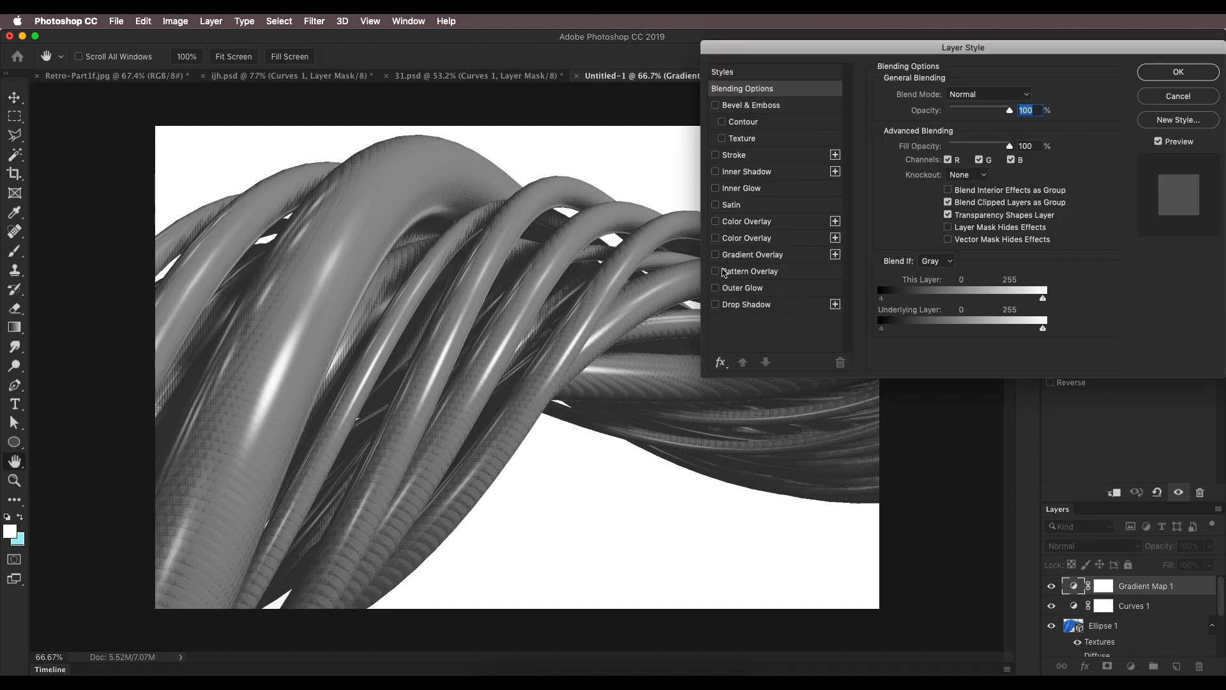
{"action": "left_click", "coordinate": [715, 254]}
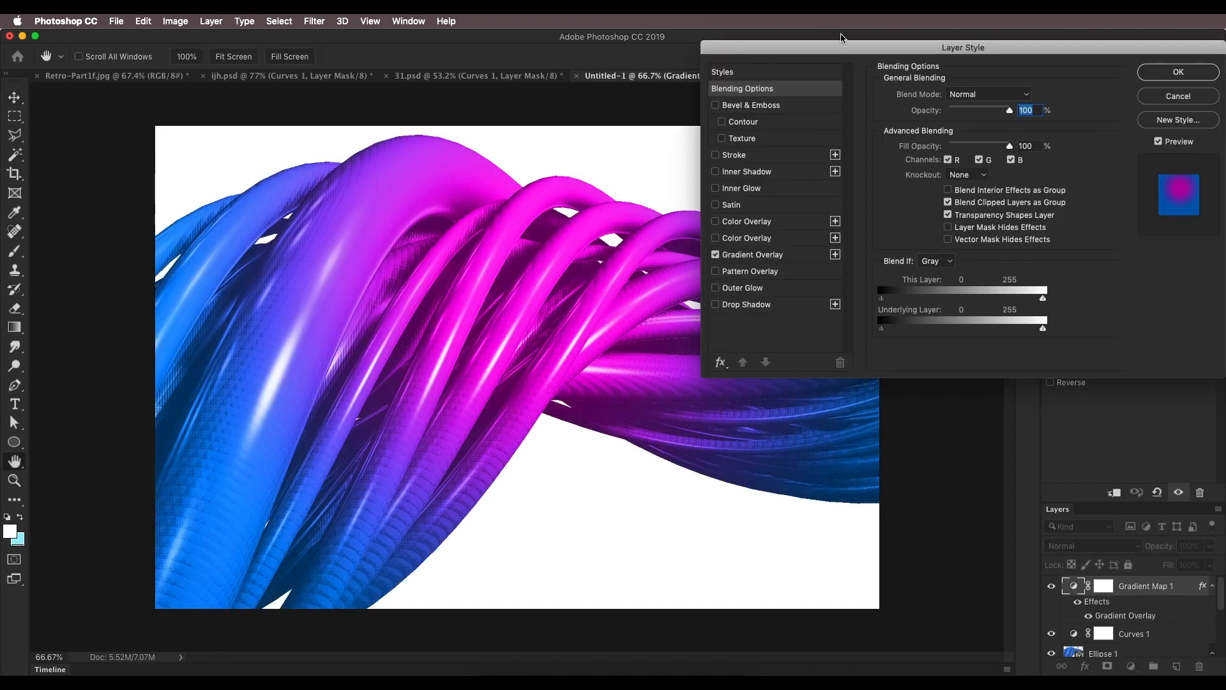
{"action": "left_click_drag", "start_coordinate": [852, 51], "coordinate": [892, 125]}
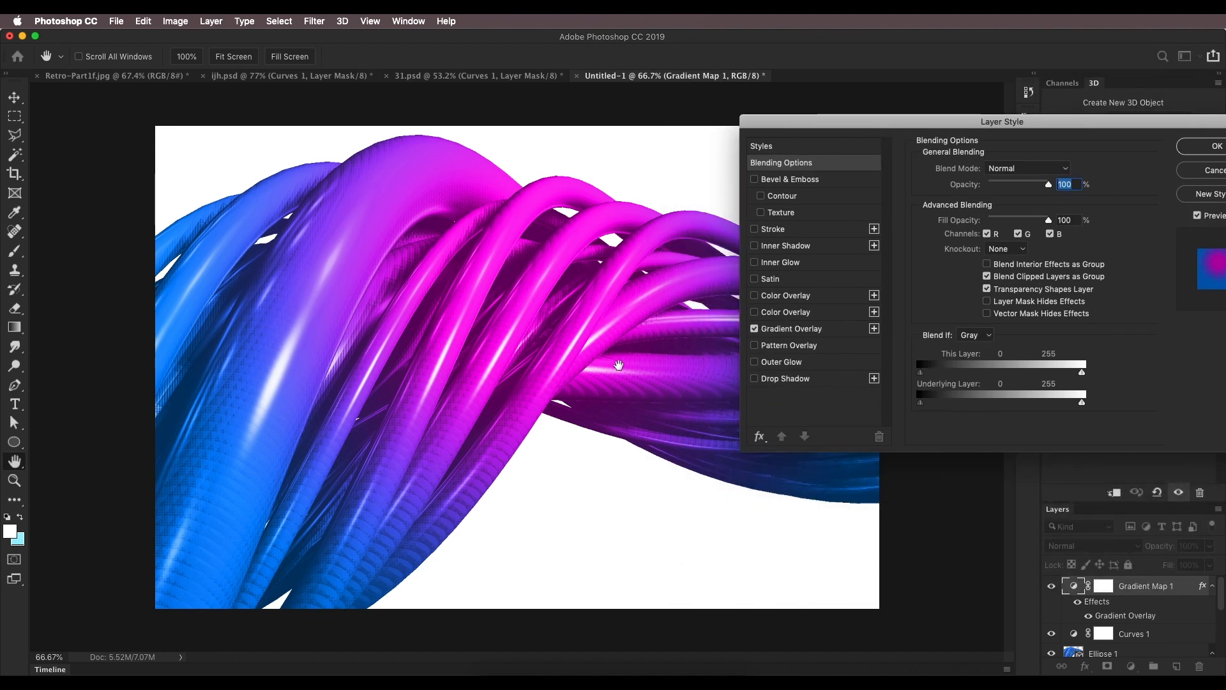
{"action": "left_click", "coordinate": [838, 330]}
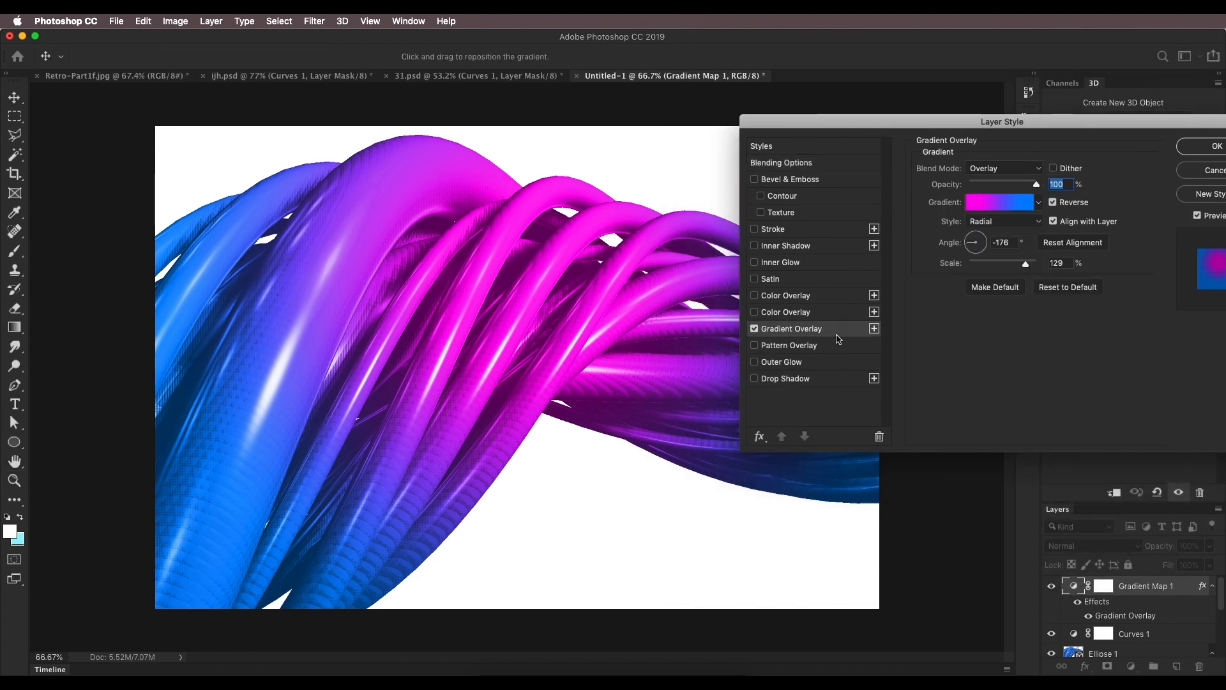
Add a deep blue colour stop at the 0% end of the overlay gradient.
{"action": "left_click", "coordinate": [1003, 203]}
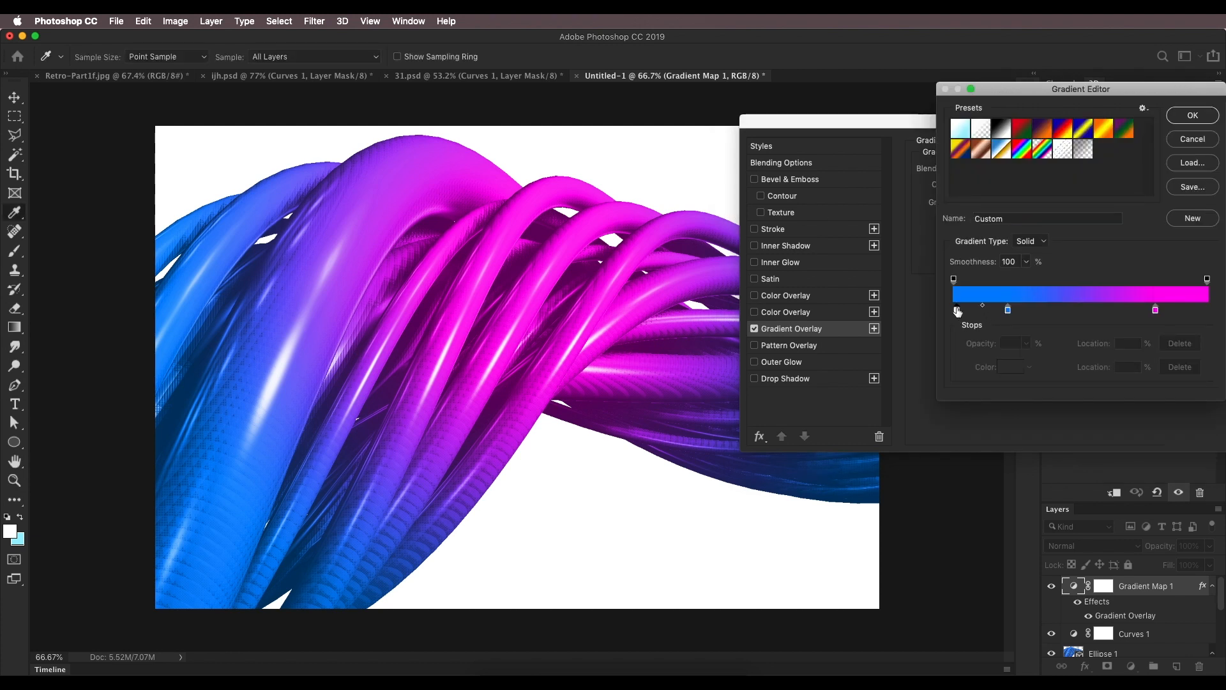
{"action": "double_click", "coordinate": [957, 311]}
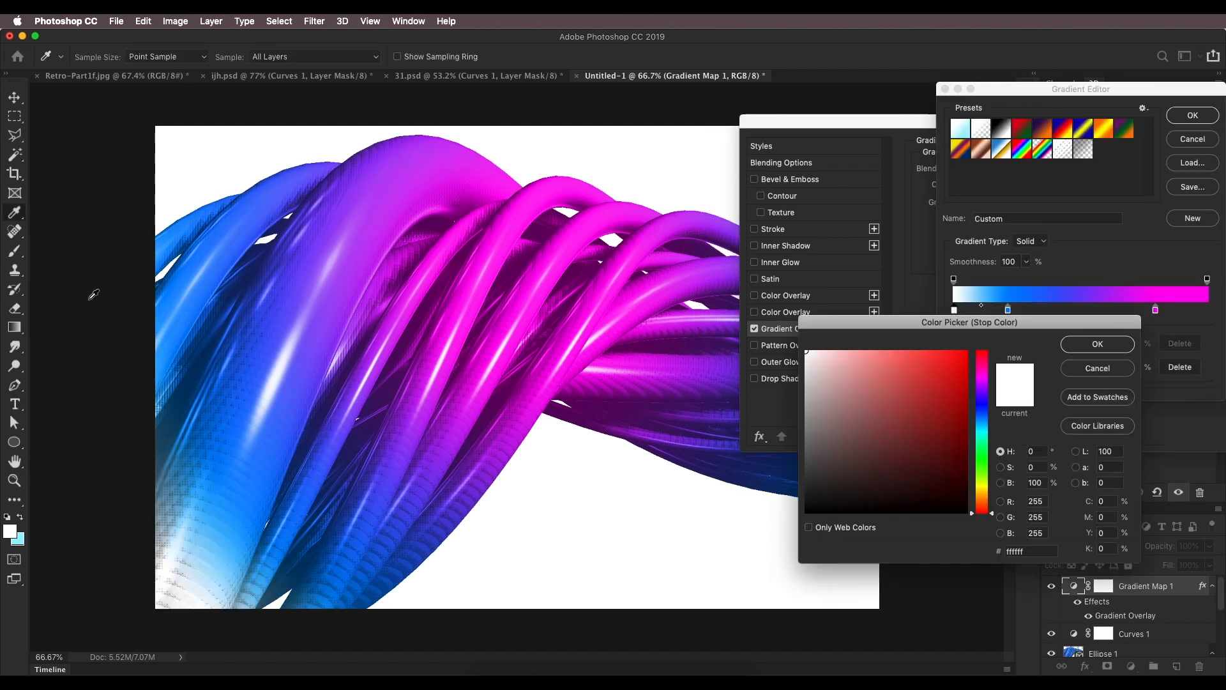
{"action": "left_click_drag", "start_coordinate": [986, 427], "coordinate": [987, 411]}
{"action": "left_click_drag", "start_coordinate": [963, 361], "coordinate": [970, 349]}
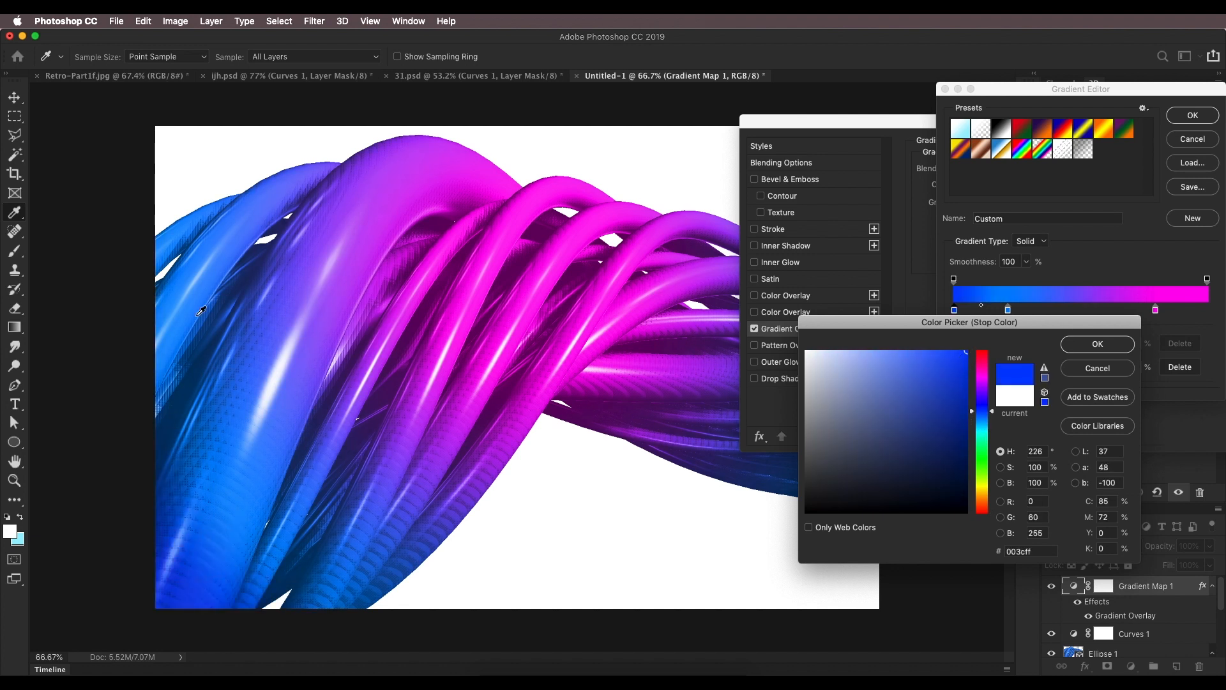
{"action": "left_click_drag", "start_coordinate": [984, 414], "coordinate": [985, 406]}
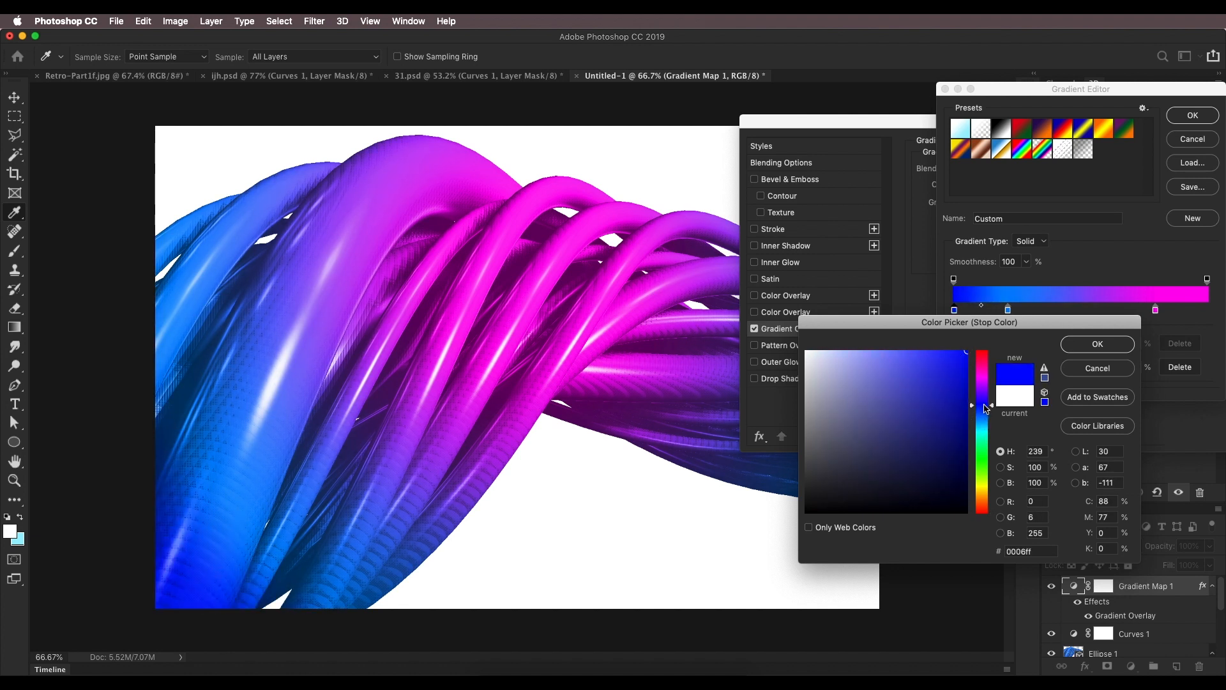
{"action": "left_click", "coordinate": [1100, 346]}
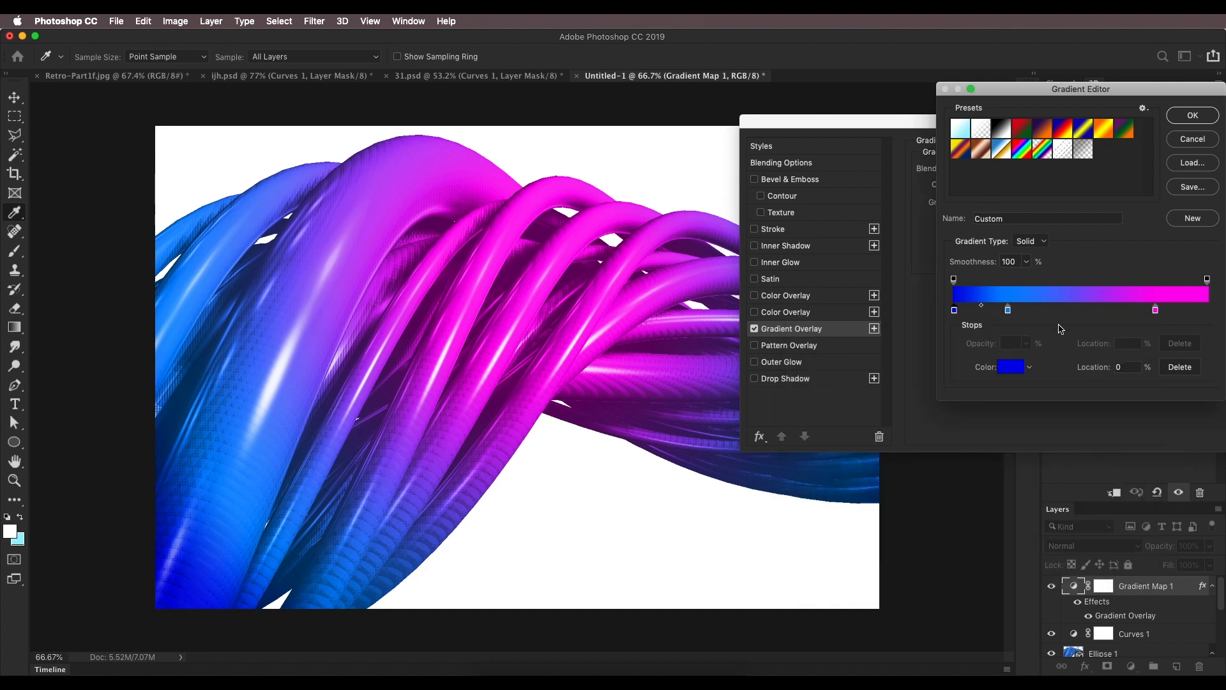
Move the overlay gradient's light blue stop to 45% and add a bright green stop at 22%.
{"action": "left_click_drag", "start_coordinate": [1008, 312], "coordinate": [1069, 312]}
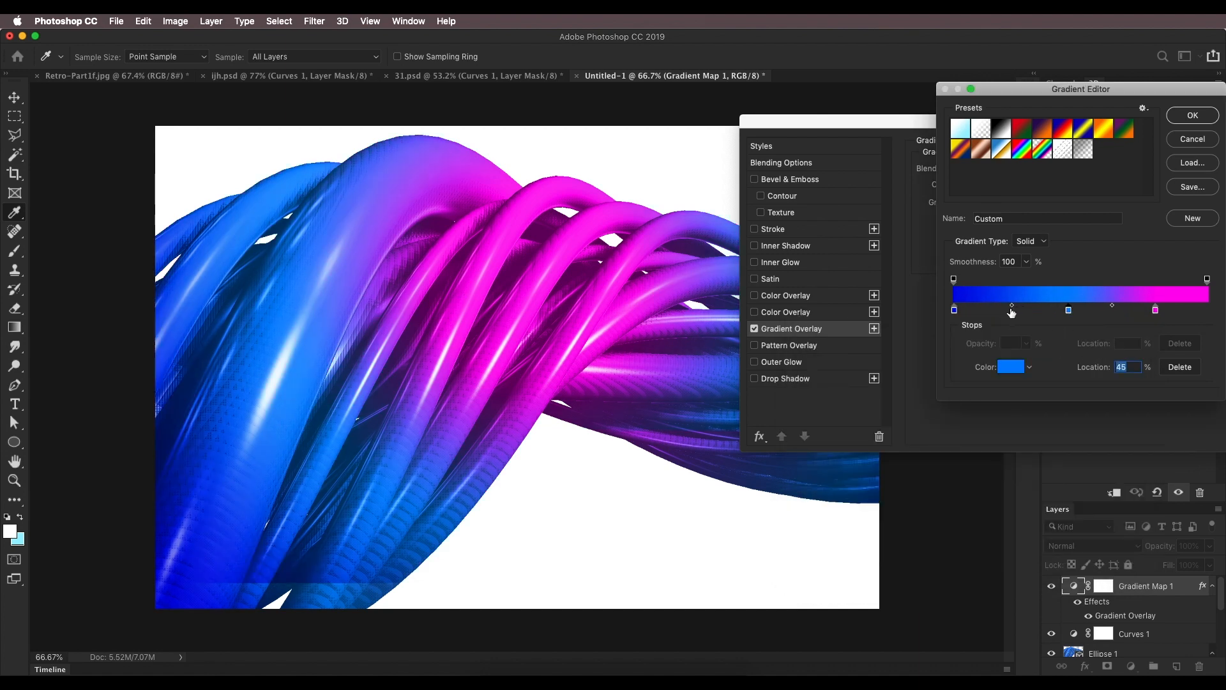
{"action": "double_click", "coordinate": [1009, 311]}
{"action": "left_click", "coordinate": [983, 442]}
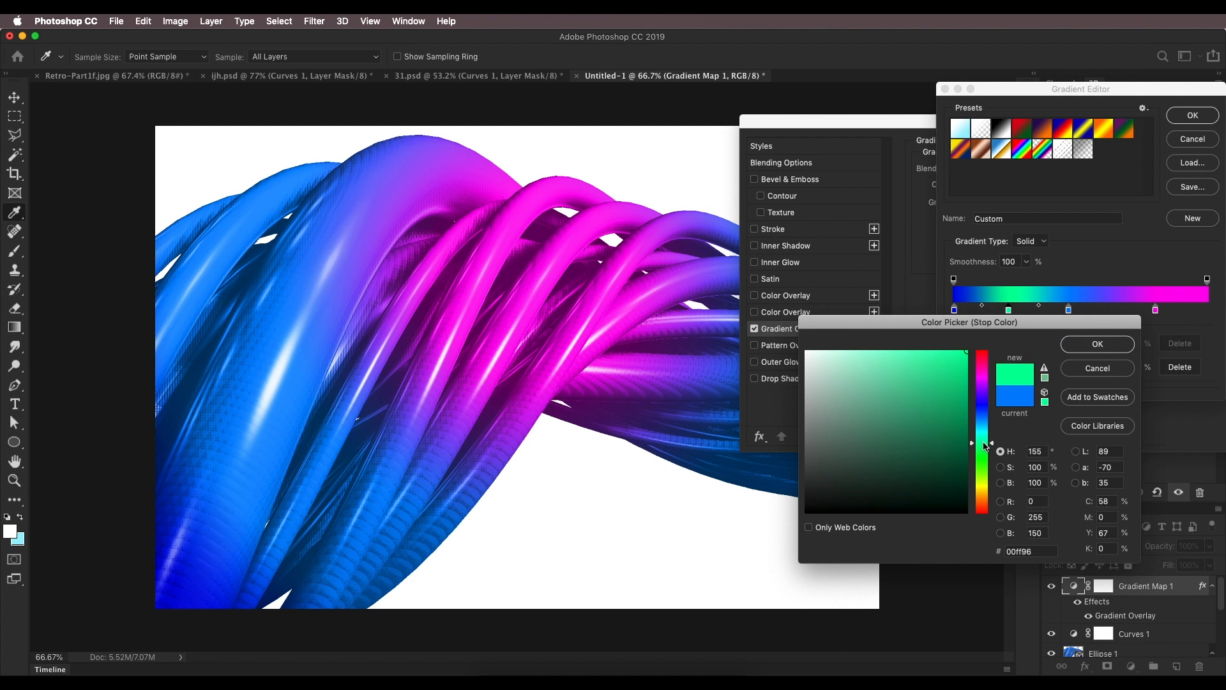
{"action": "left_click_drag", "start_coordinate": [952, 382], "coordinate": [919, 367]}
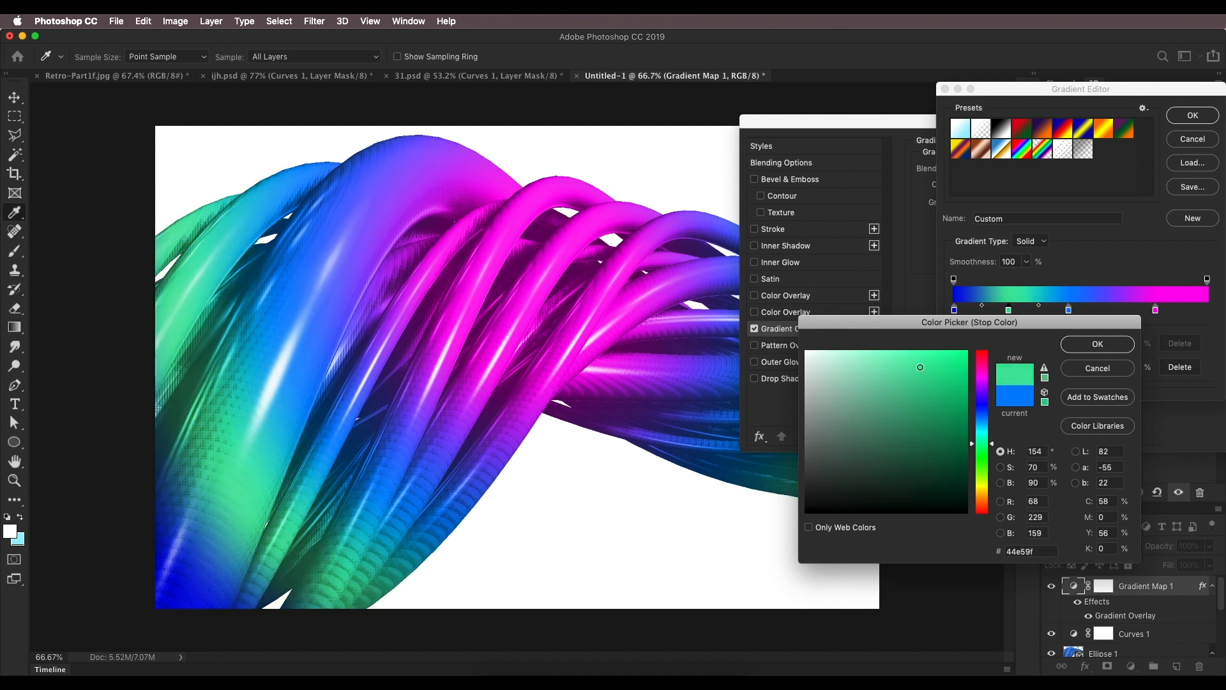
{"action": "left_click_drag", "start_coordinate": [983, 444], "coordinate": [983, 466]}
{"action": "left_click", "coordinate": [955, 352]}
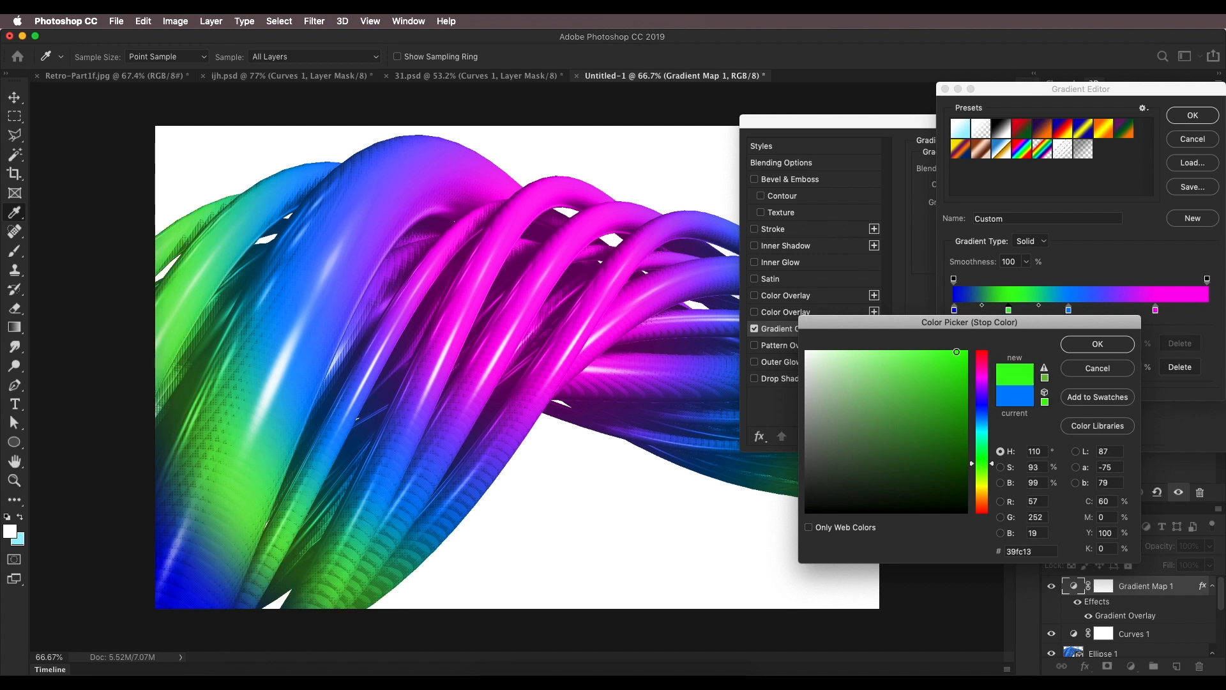
{"action": "left_click", "coordinate": [1084, 346]}
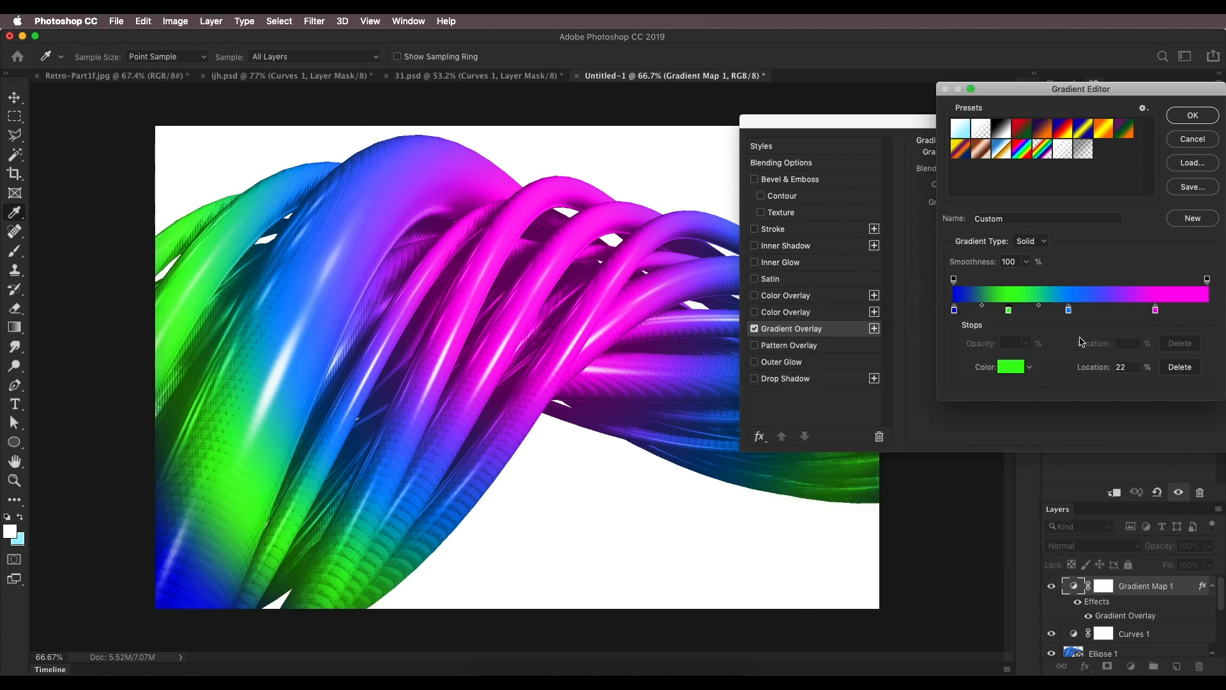
{"action": "left_click", "coordinate": [1180, 121]}
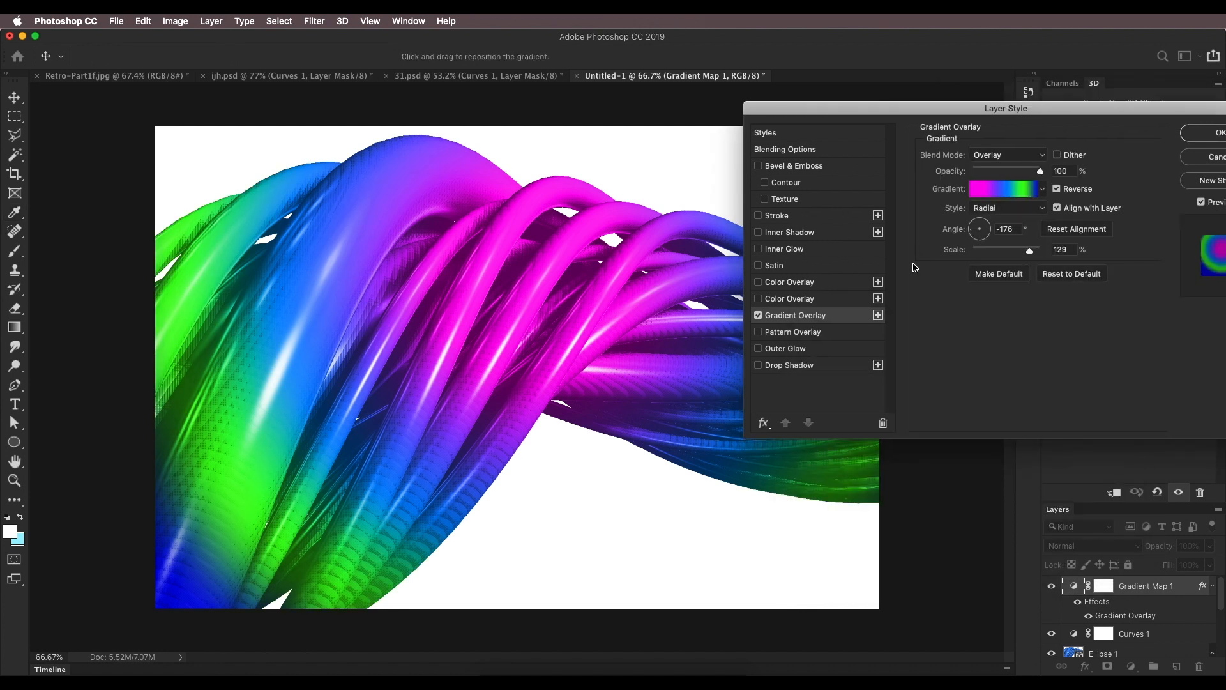
Change the Gradient Overlay style to Linear and set its angle to 164°.
{"action": "left_click", "coordinate": [984, 208]}
{"action": "left_click", "coordinate": [989, 195]}
{"action": "left_click_drag", "start_coordinate": [977, 235], "coordinate": [972, 227]}
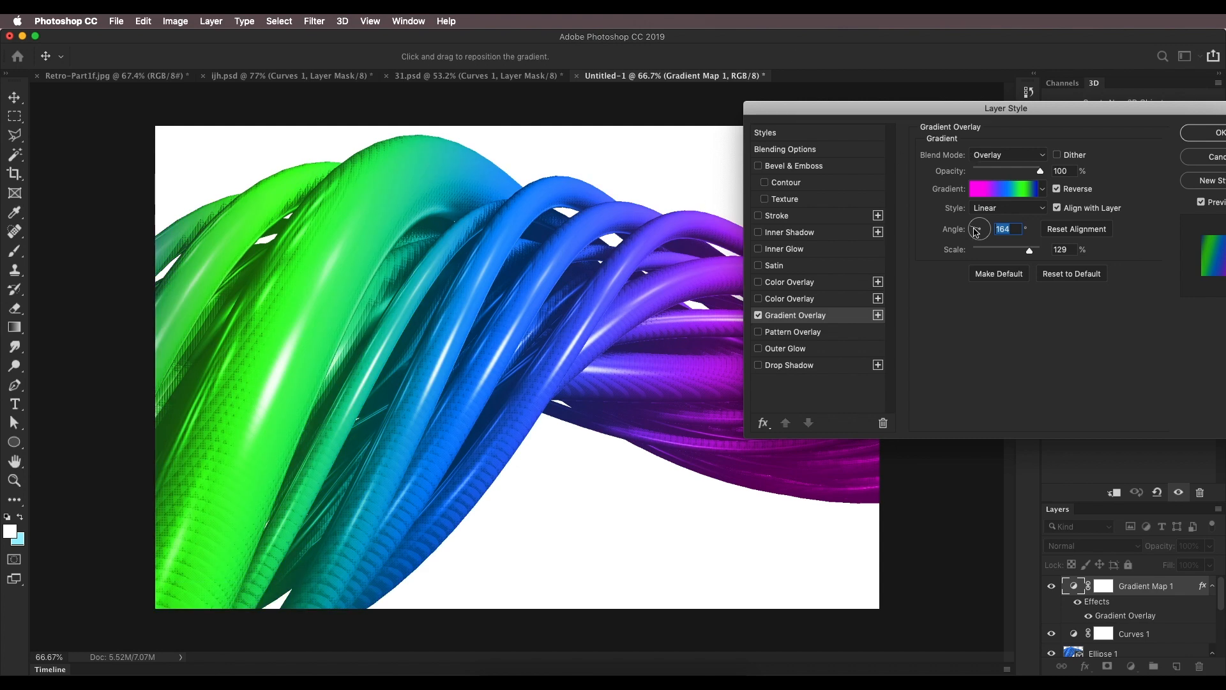
Set the Gradient Overlay angle to 147° and scale to 82%, and shift the gradient slightly across the canvas.
{"action": "left_click_drag", "start_coordinate": [972, 229], "coordinate": [972, 226]}
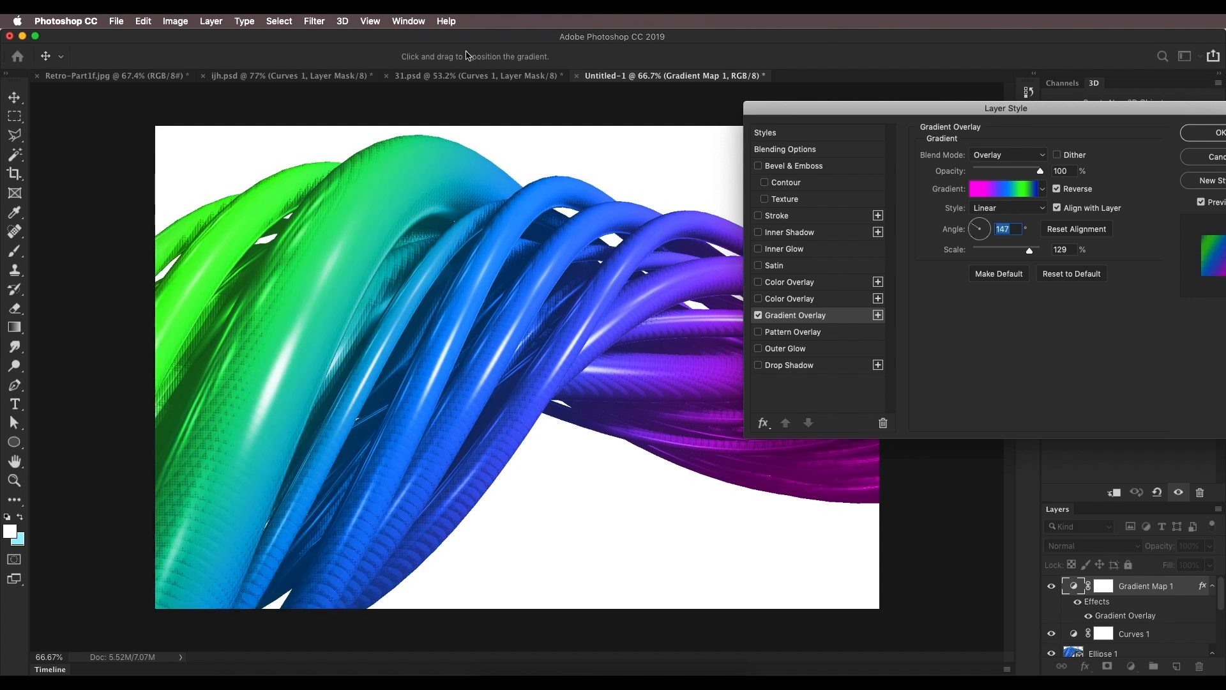
{"action": "left_click", "coordinate": [996, 191]}
{"action": "left_click", "coordinate": [1180, 141]}
{"action": "left_click_drag", "start_coordinate": [1026, 254], "coordinate": [1006, 256]}
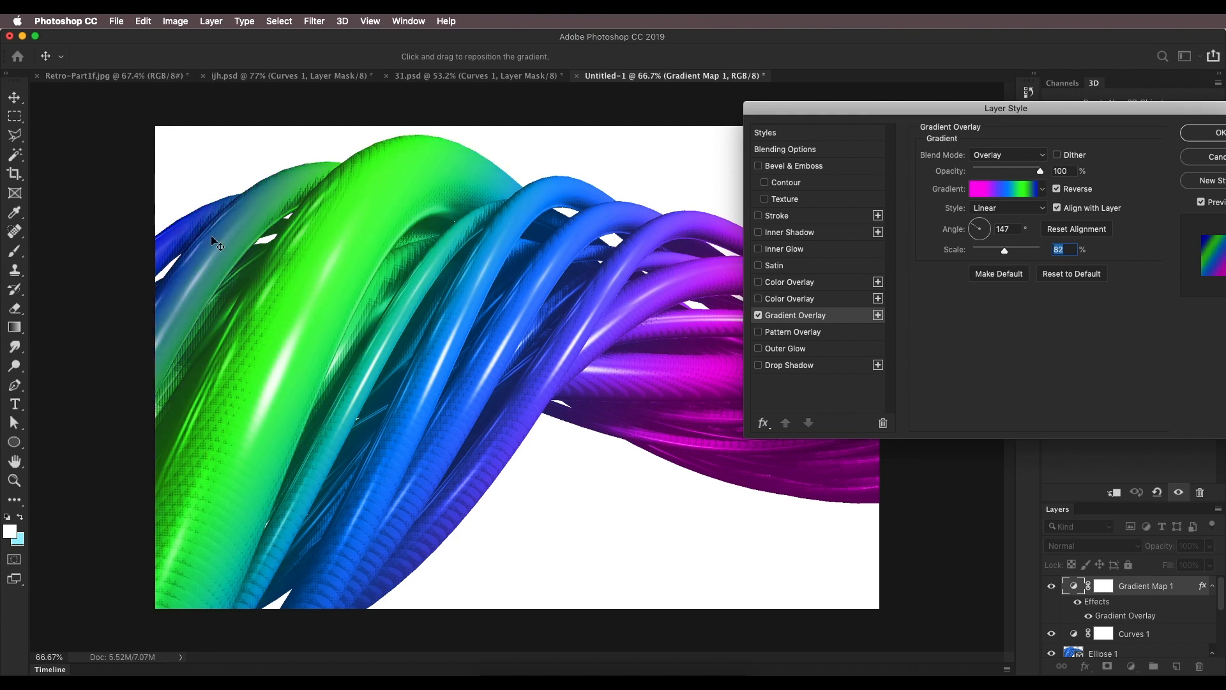
{"action": "left_click_drag", "start_coordinate": [338, 316], "coordinate": [378, 320]}
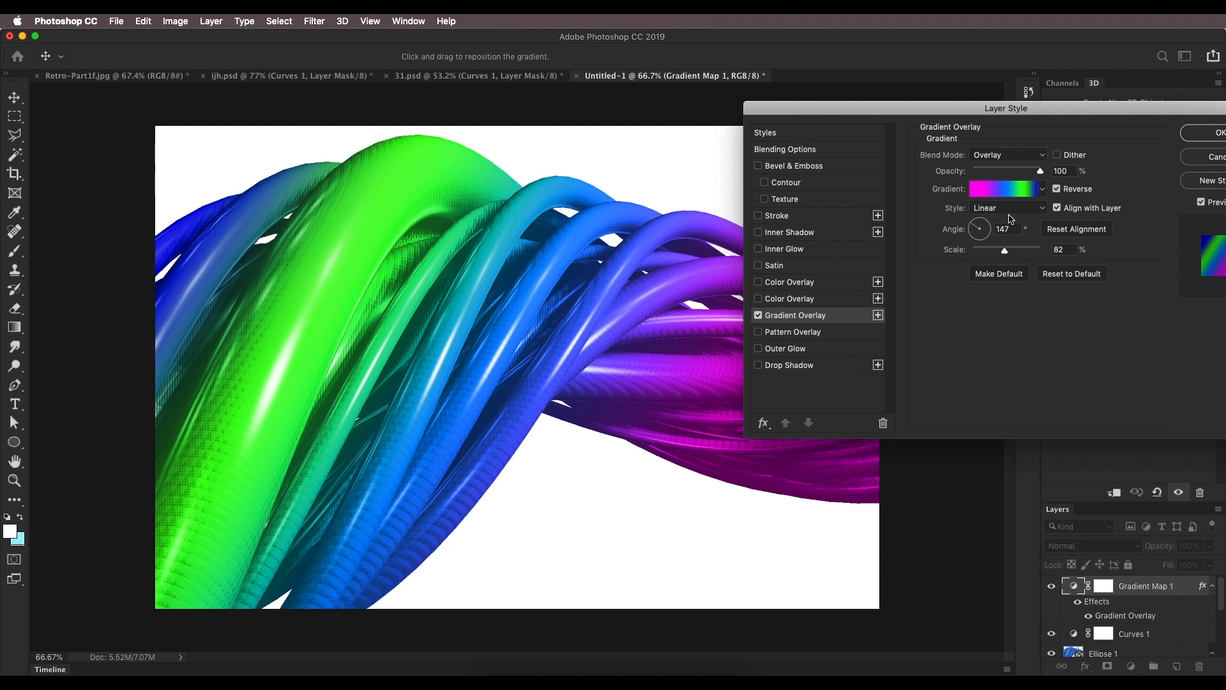
Recolour the overlay gradient's light blue stop to deep blue #0011b0, move it to 53%, and shift the green stop slightly toward the start.
{"action": "left_click", "coordinate": [1004, 189]}
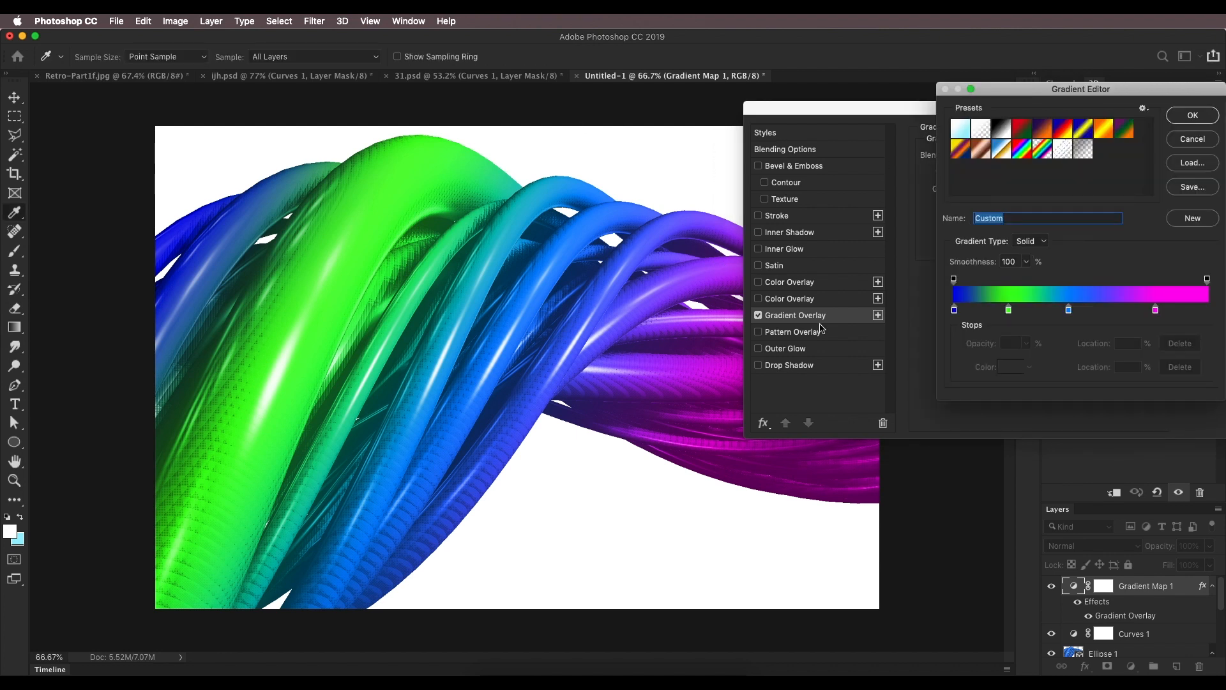
{"action": "left_click", "coordinate": [953, 311]}
{"action": "left_click", "coordinate": [1009, 311]}
{"action": "left_click_drag", "start_coordinate": [1070, 313], "coordinate": [1053, 318]}
{"action": "double_click", "coordinate": [1050, 311]}
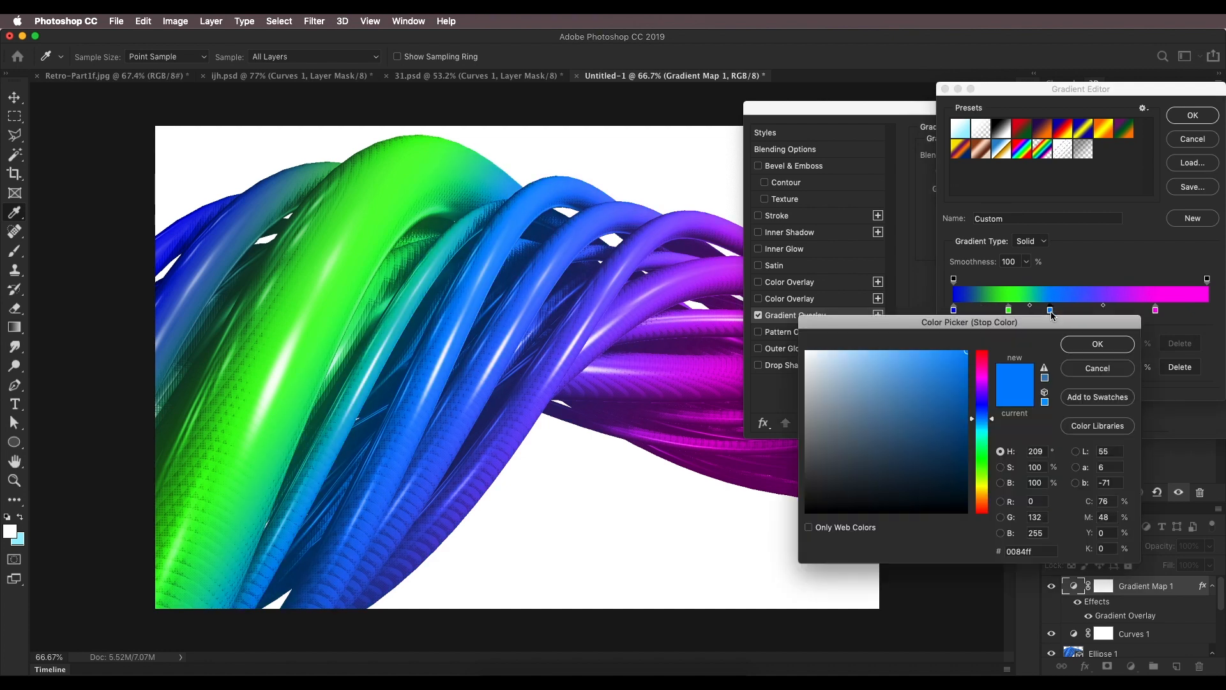
{"action": "left_click", "coordinate": [967, 400]}
{"action": "left_click", "coordinate": [977, 406]}
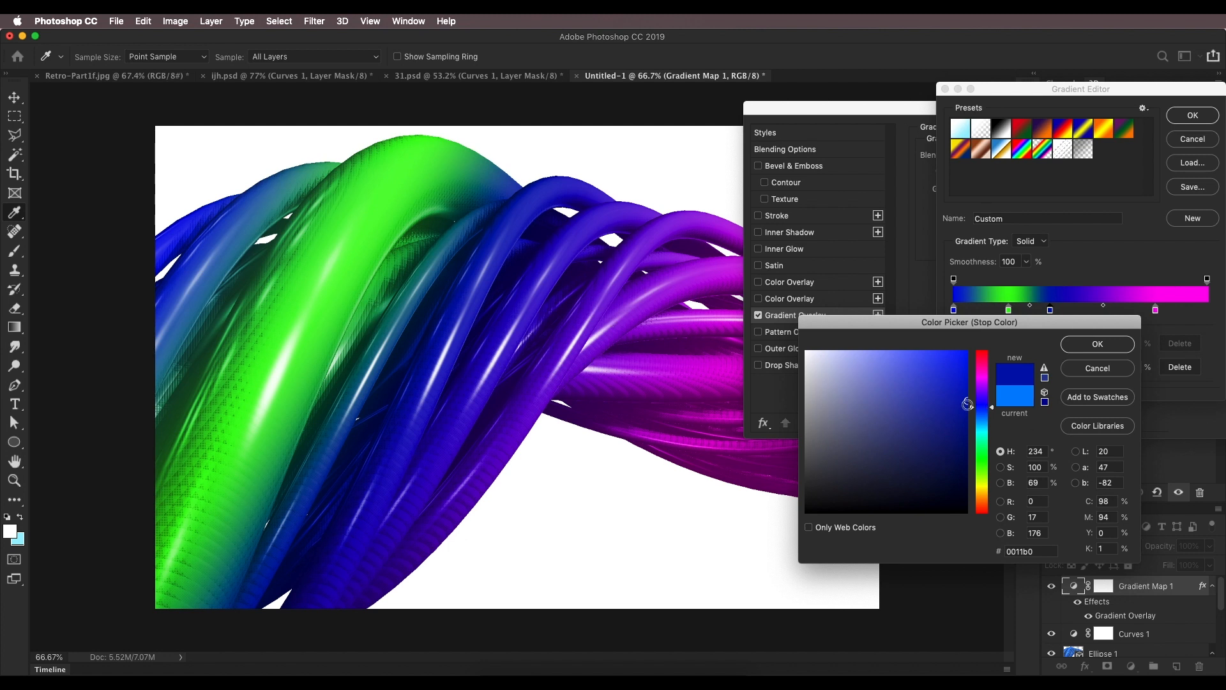
{"action": "left_click", "coordinate": [1097, 348]}
{"action": "left_click_drag", "start_coordinate": [1050, 311], "coordinate": [1088, 312]}
{"action": "left_click", "coordinate": [1044, 306]}
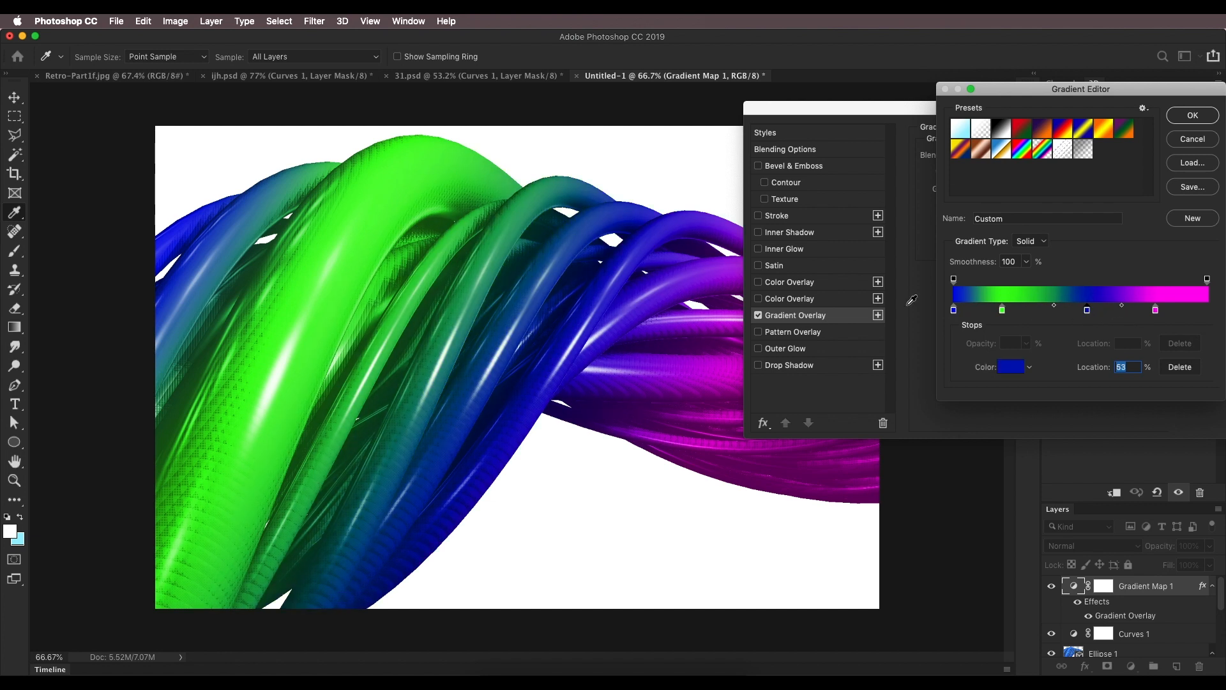
Move the overlay gradient's magenta stop to 71% and recolour it hot pink.
{"action": "left_click_drag", "start_coordinate": [1156, 314], "coordinate": [1136, 315]}
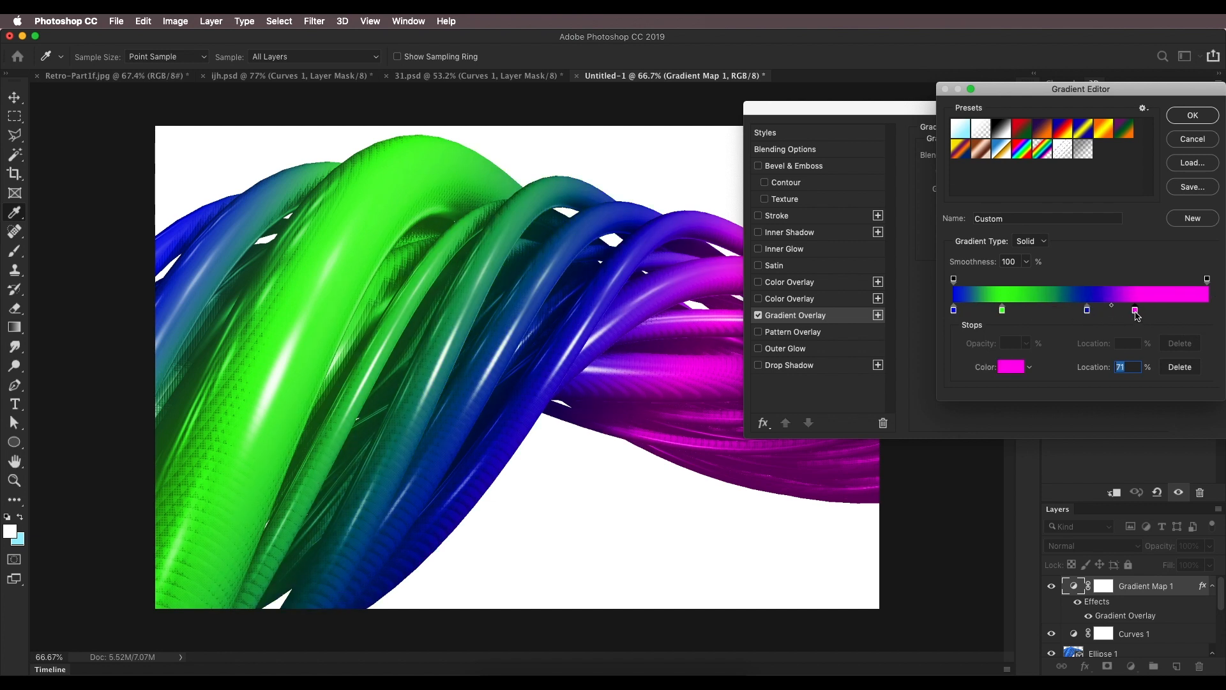
{"action": "double_click", "coordinate": [1136, 312]}
{"action": "left_click_drag", "start_coordinate": [988, 374], "coordinate": [988, 370]}
{"action": "left_click", "coordinate": [1077, 346]}
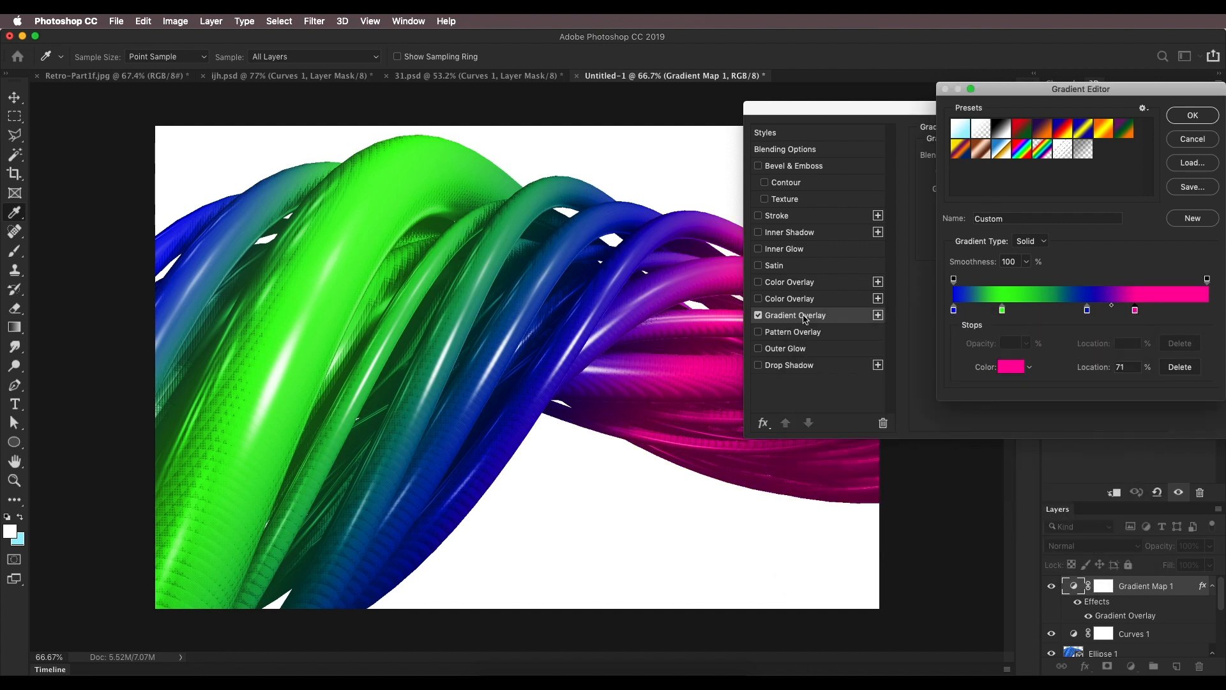
Add a light blue colour stop at the 100% end of the overlay gradient and apply the layer style.
{"action": "left_click", "coordinate": [1206, 311]}
{"action": "double_click", "coordinate": [1208, 311]}
{"action": "left_click", "coordinate": [985, 426]}
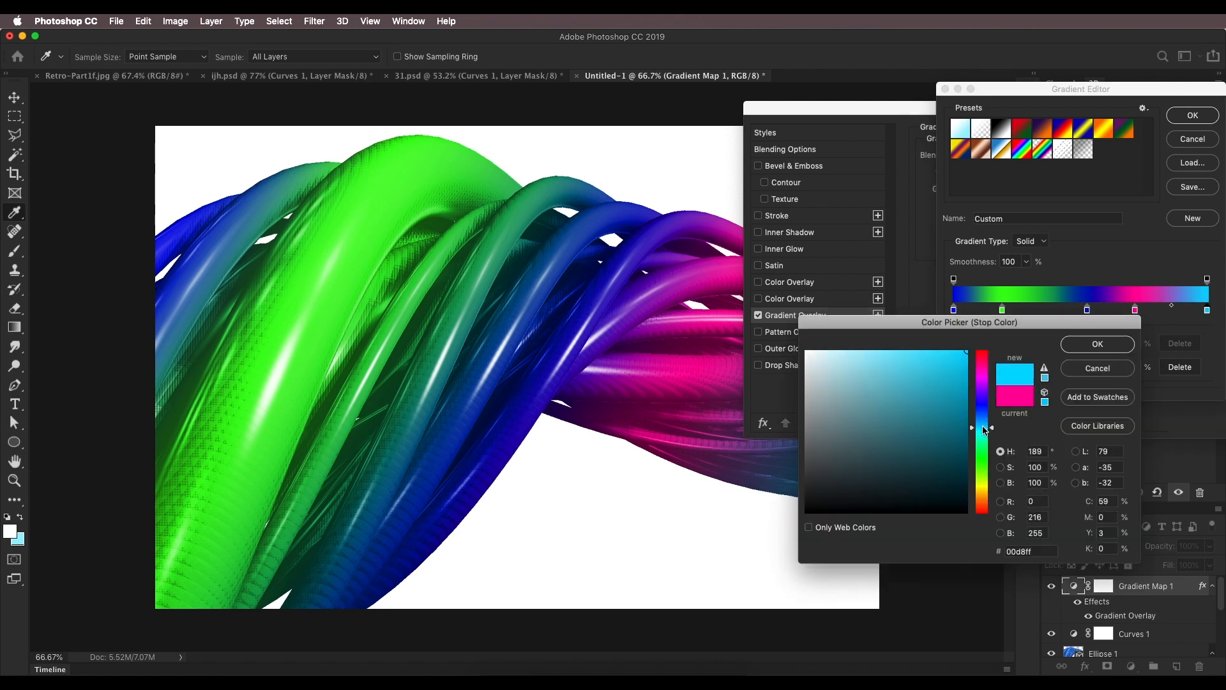
{"action": "left_click", "coordinate": [981, 426]}
{"action": "left_click", "coordinate": [1098, 345]}
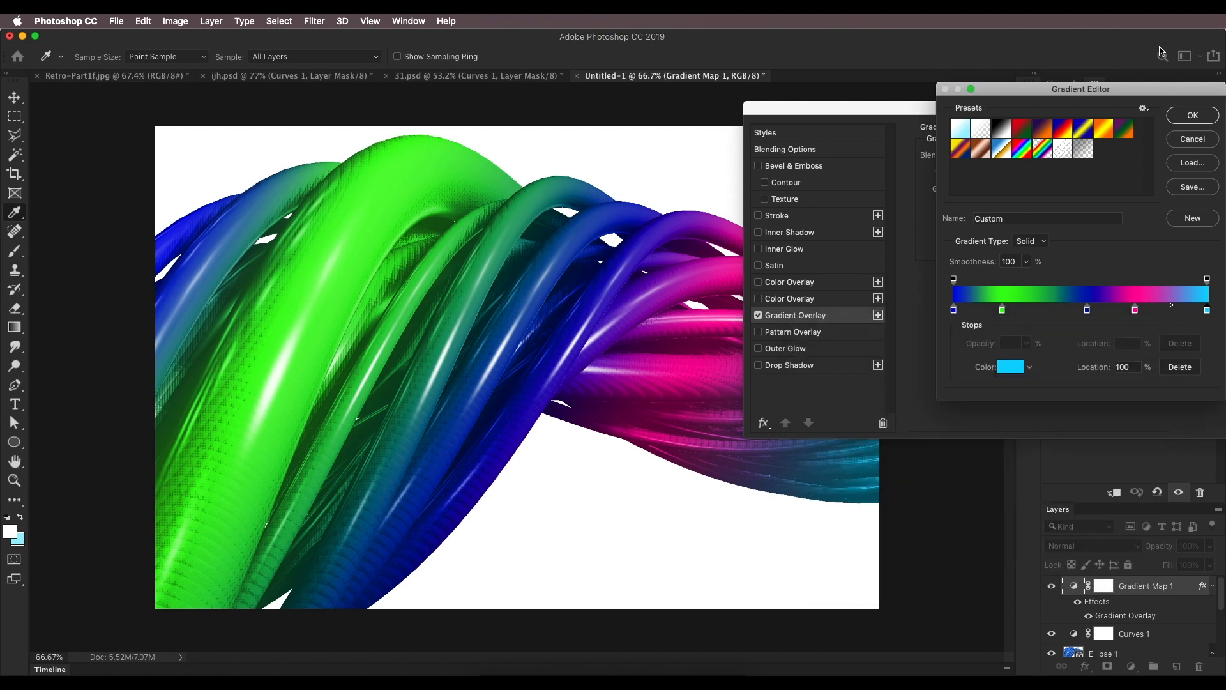
{"action": "left_click", "coordinate": [1184, 113]}
{"action": "left_click", "coordinate": [1224, 133]}
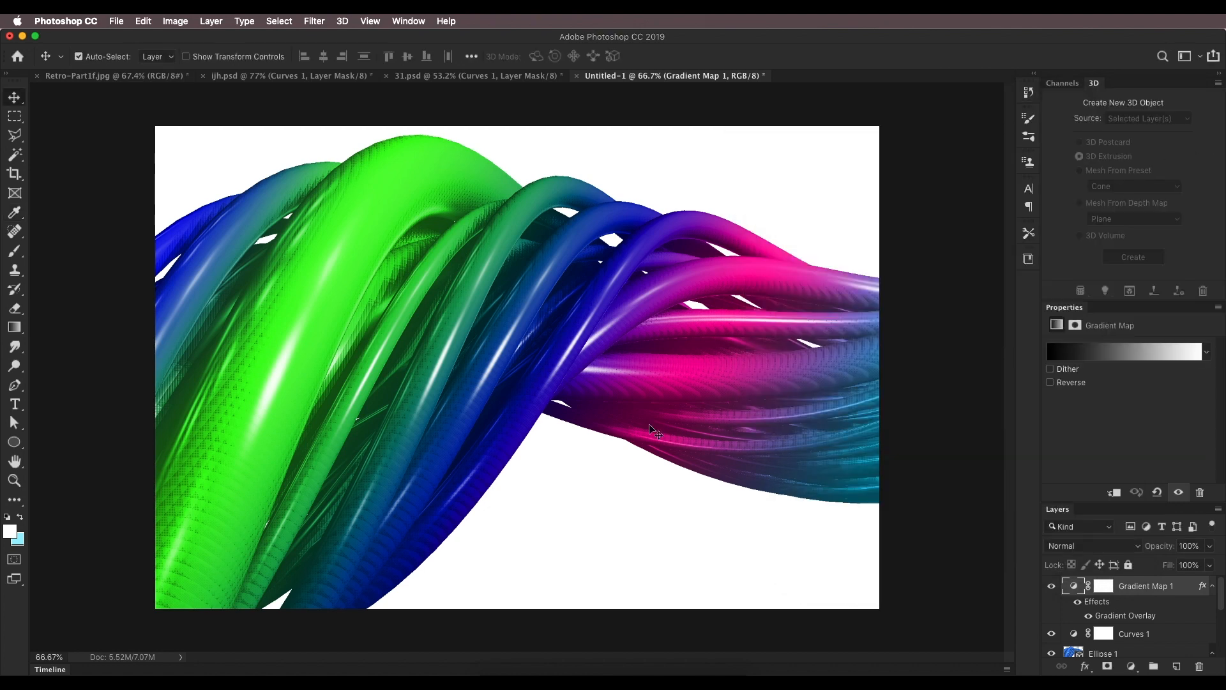
Reopen the Gradient Overlay settings of the Gradient Map 1 layer and reposition the gradient on the canvas.
{"action": "scroll", "coordinate": [605, 432], "scroll_direction": "down", "scroll_amount": 10}
{"action": "scroll", "coordinate": [603, 415], "scroll_direction": "up", "scroll_amount": 5}
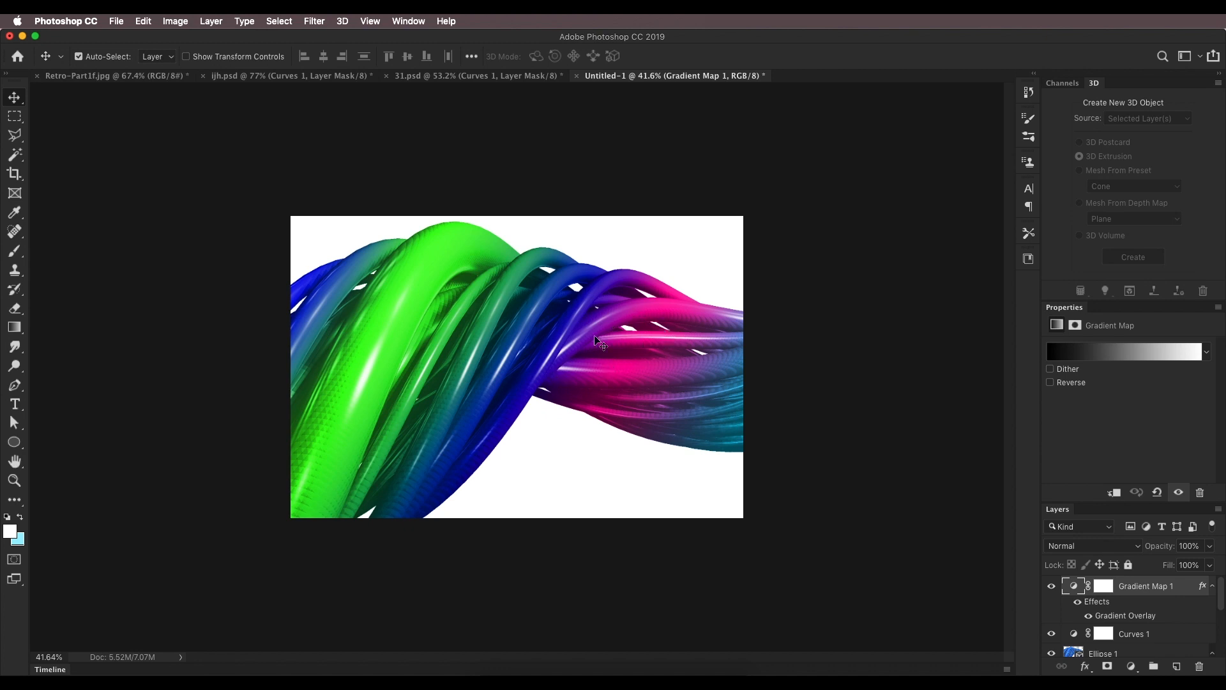
{"action": "left_click", "coordinate": [673, 365]}
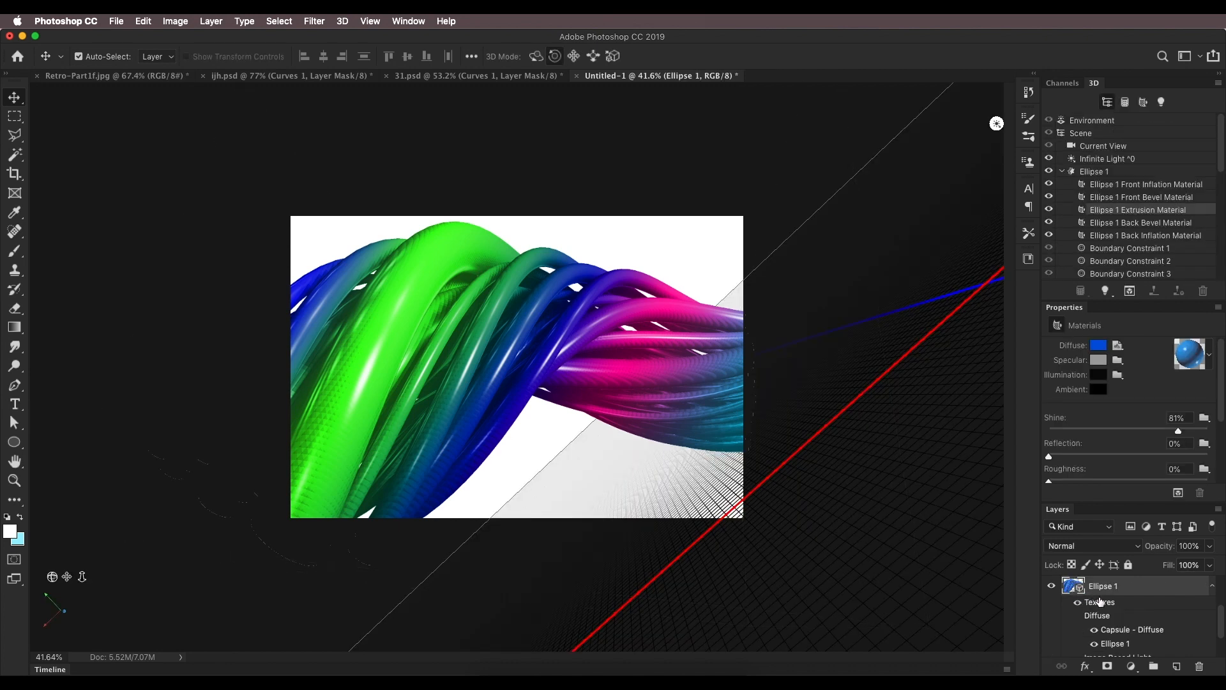
{"action": "double_click", "coordinate": [1114, 616]}
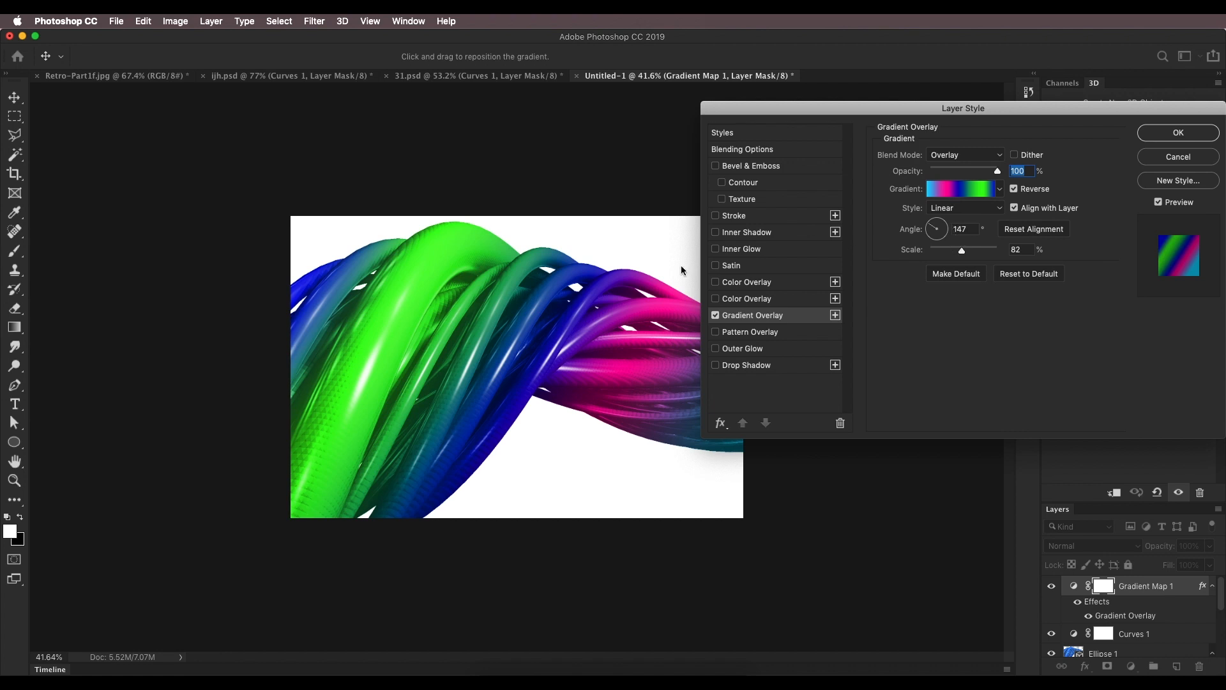
{"action": "left_click_drag", "start_coordinate": [643, 301], "coordinate": [585, 303]}
Respace the overlay gradient's stops, placing green at 21% and shifting the deep blue, pink and light blue stops toward the start.
{"action": "left_click", "coordinate": [961, 189]}
{"action": "left_click_drag", "start_coordinate": [1081, 311], "coordinate": [1124, 311]}
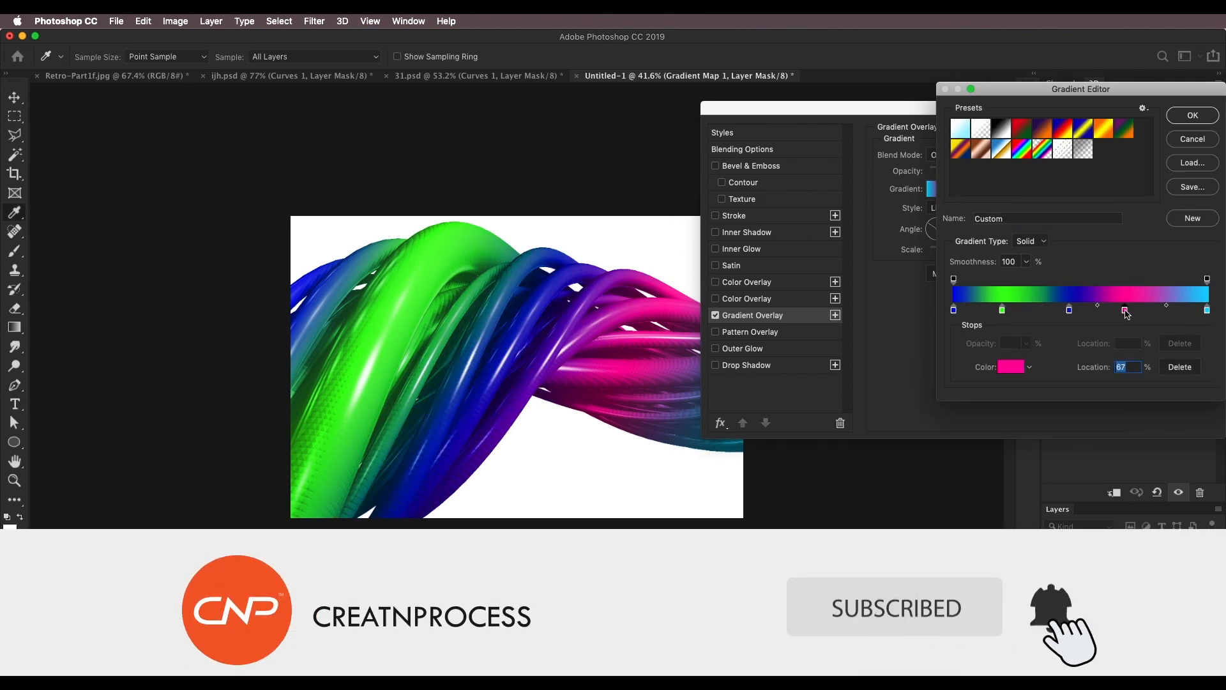
{"action": "left_click_drag", "start_coordinate": [1206, 310], "coordinate": [1180, 313]}
{"action": "left_click_drag", "start_coordinate": [1002, 310], "coordinate": [1027, 312]}
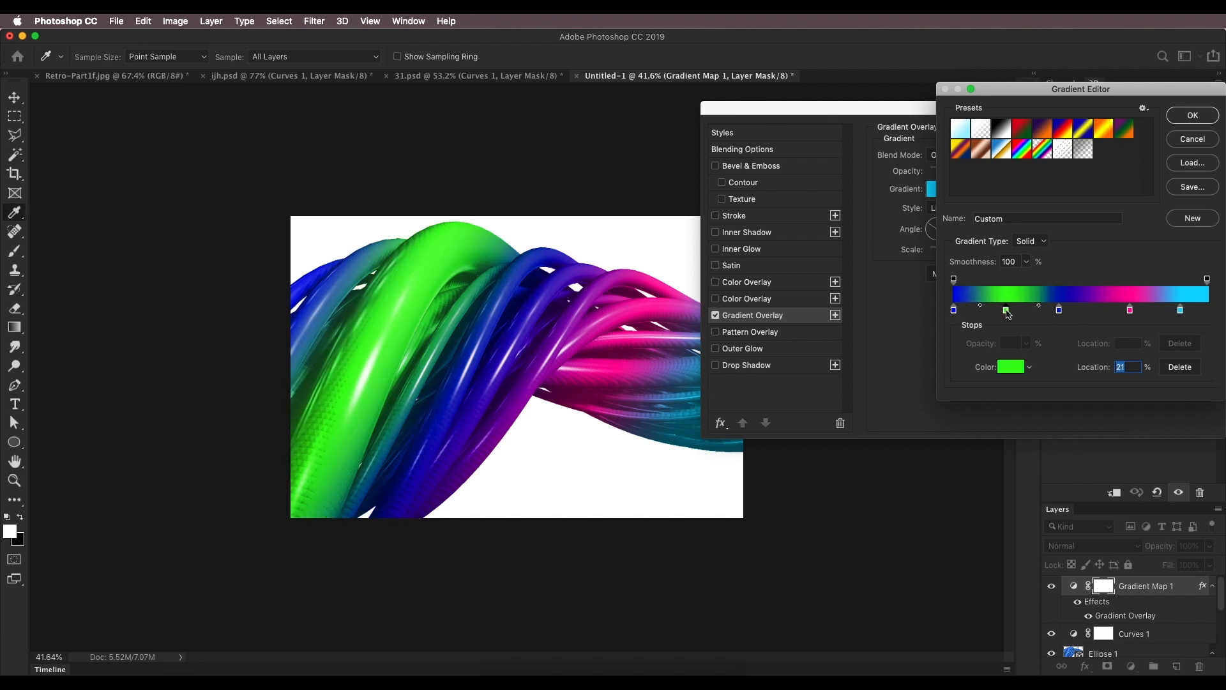
Recolour the overlay gradient's green stop to #00ff24, nudge the deep blue stop toward the pink one, and apply the layer style.
{"action": "double_click", "coordinate": [1006, 311]}
{"action": "left_click_drag", "start_coordinate": [956, 353], "coordinate": [968, 350]}
{"action": "left_click_drag", "start_coordinate": [986, 464], "coordinate": [986, 456]}
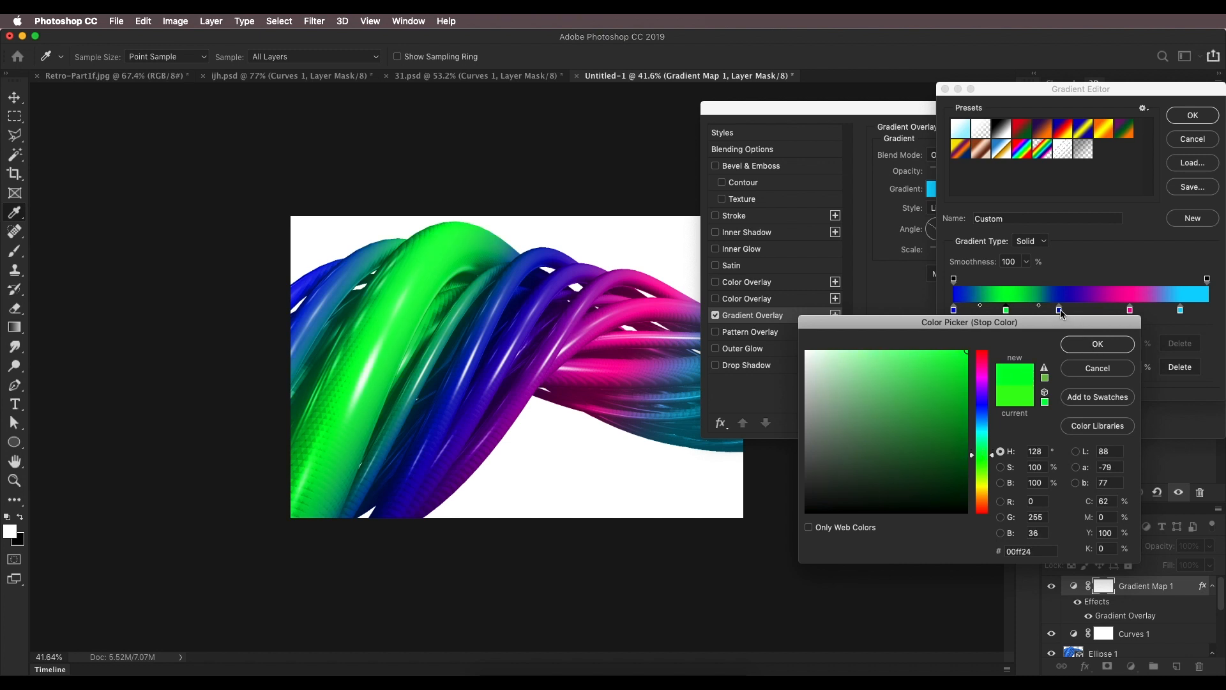
{"action": "left_click", "coordinate": [1079, 342]}
{"action": "left_click_drag", "start_coordinate": [1059, 310], "coordinate": [1066, 311]}
{"action": "left_click", "coordinate": [1192, 115]}
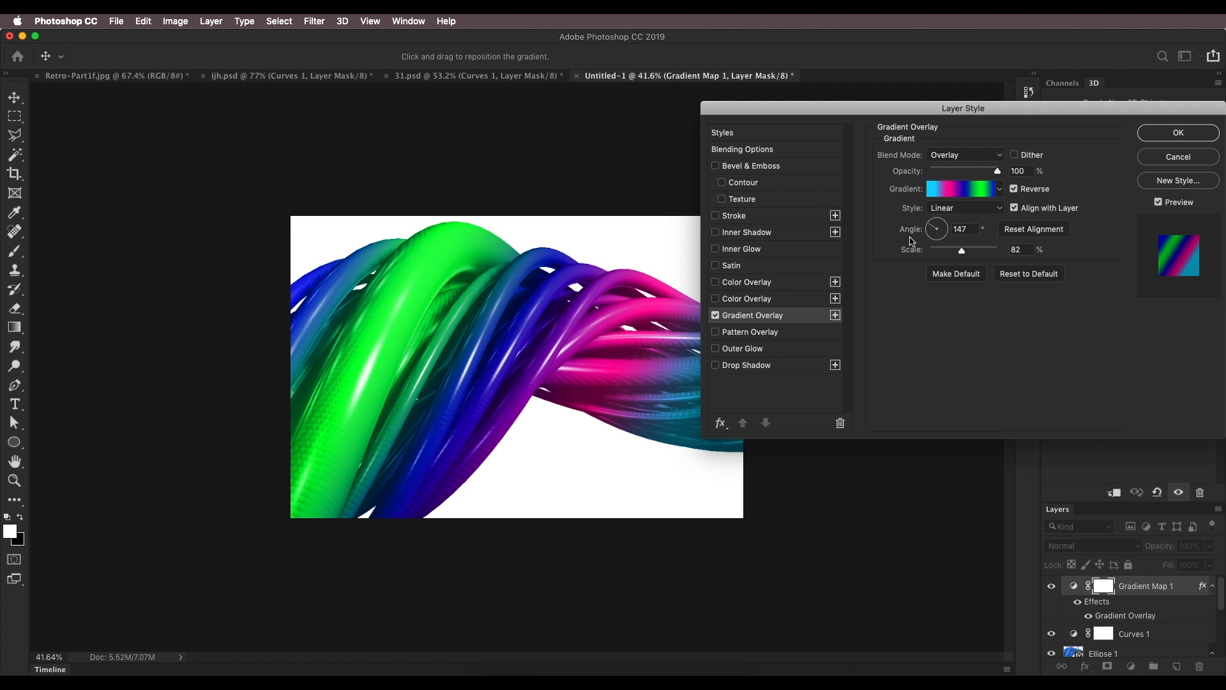
{"action": "left_click", "coordinate": [1215, 132]}
Compare the colours of the tubes with the reference artwork in ijh.psd.
{"action": "left_click", "coordinate": [325, 76]}
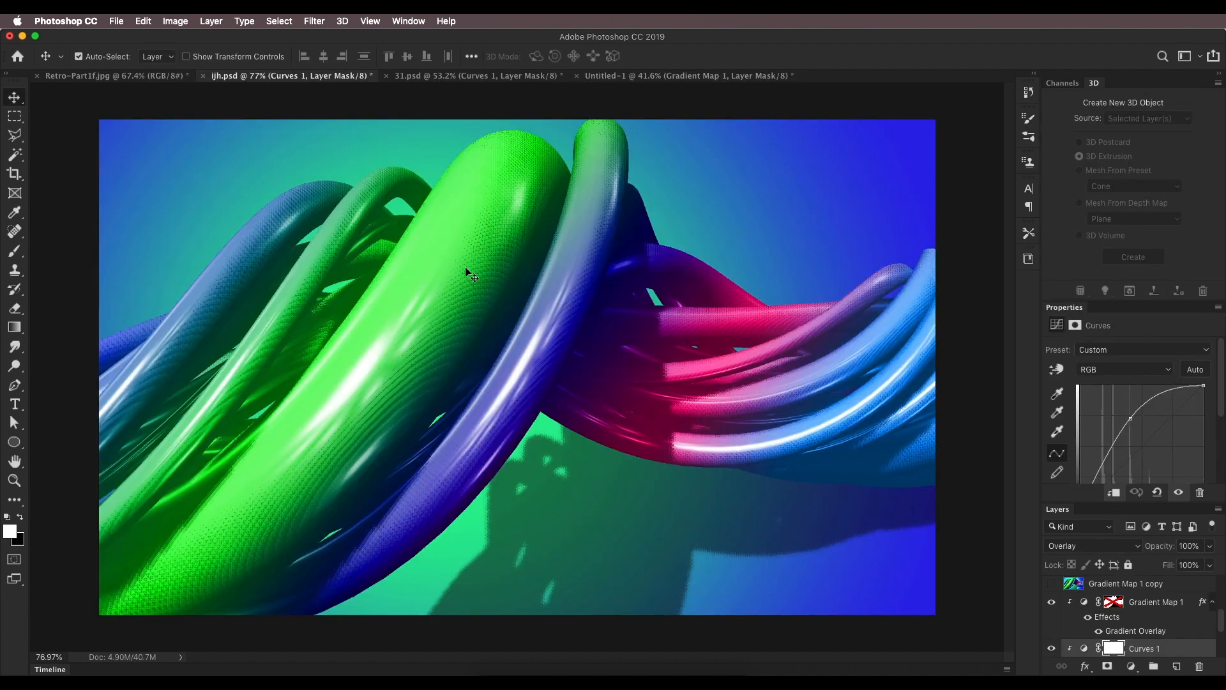
{"action": "left_click", "coordinate": [675, 74]}
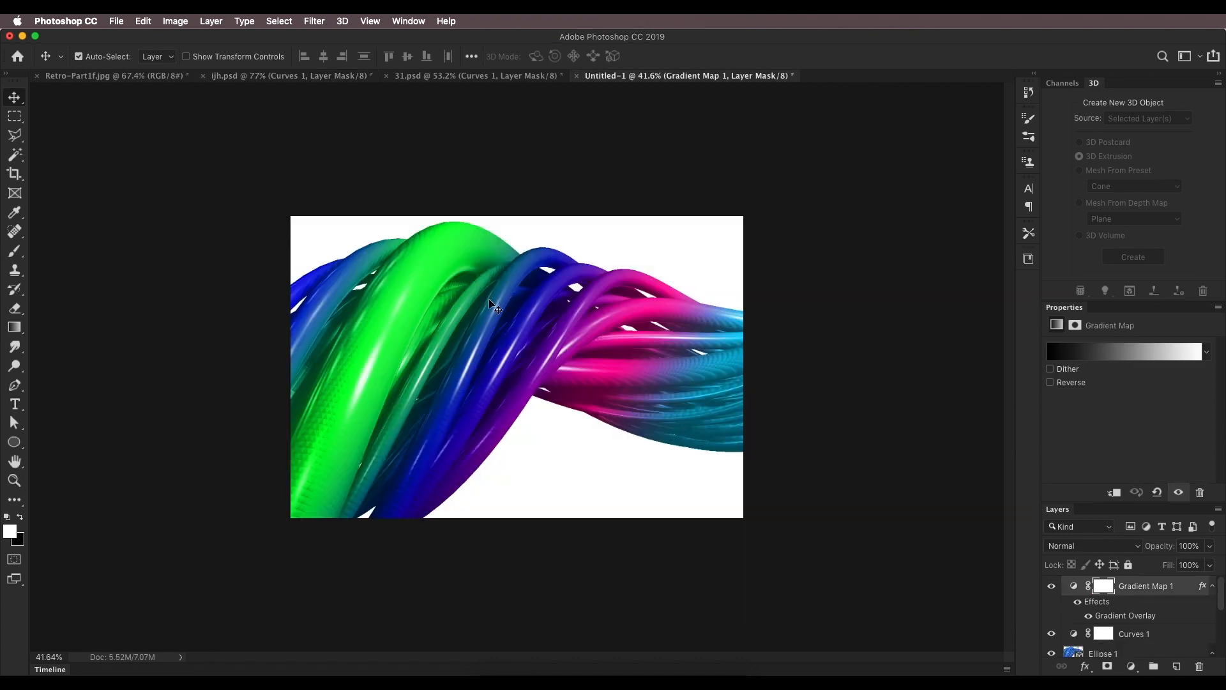
{"action": "left_click", "coordinate": [350, 76]}
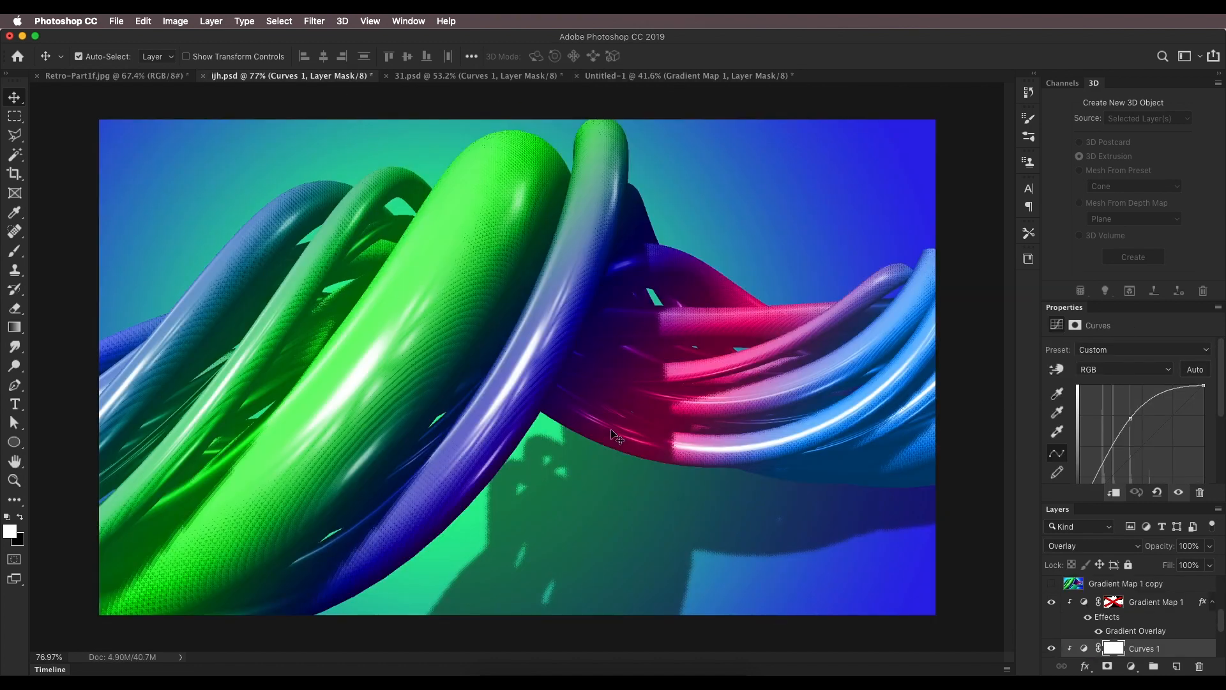
{"action": "left_click", "coordinate": [678, 78]}
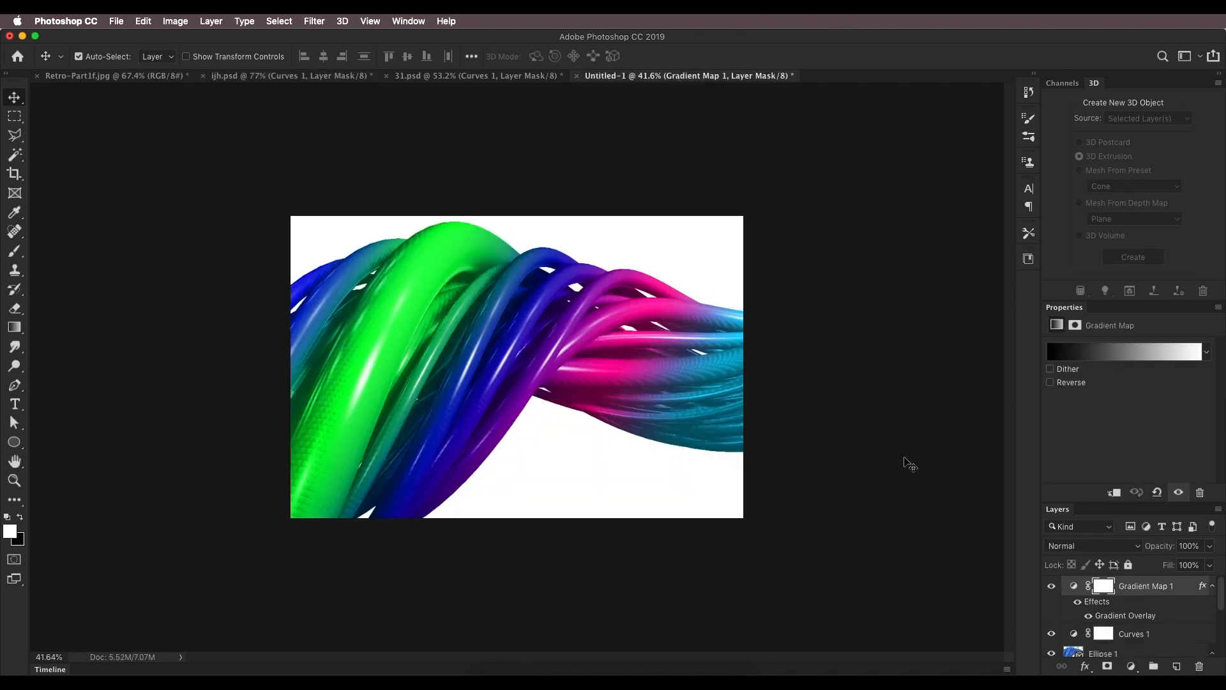
Add a medium green Solid Color fill layer directly above the Background layer.
{"action": "scroll", "coordinate": [1163, 632], "scroll_direction": "down", "scroll_amount": 5}
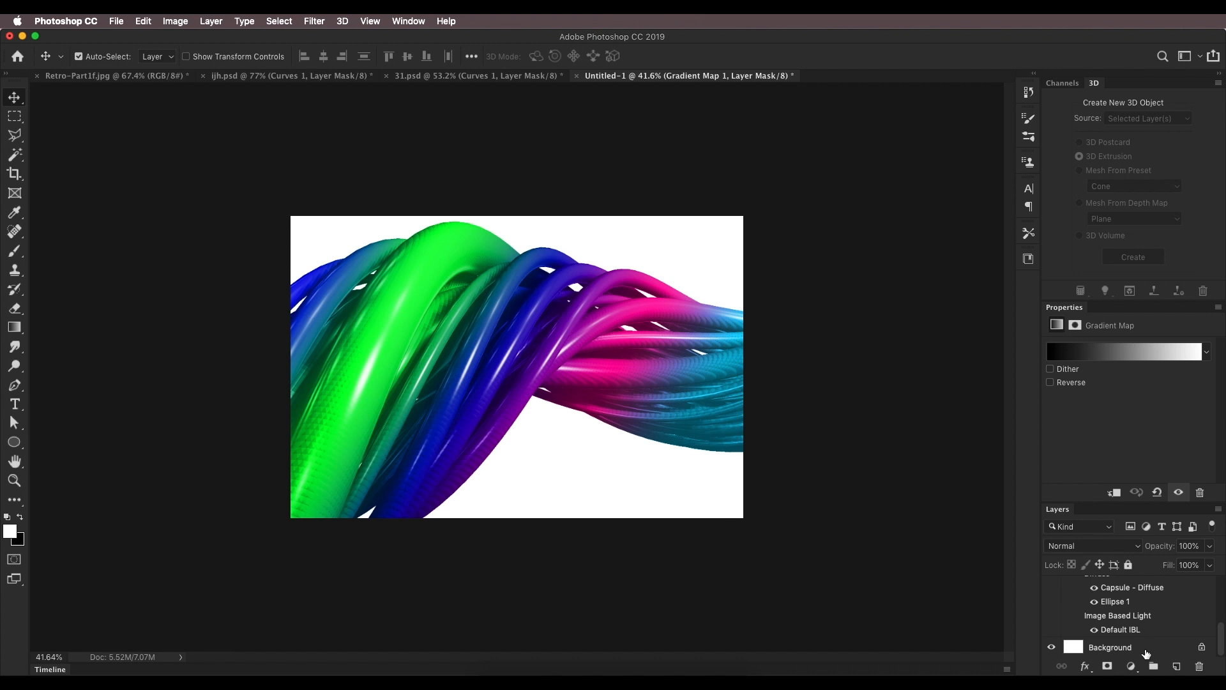
{"action": "left_click", "coordinate": [1145, 651]}
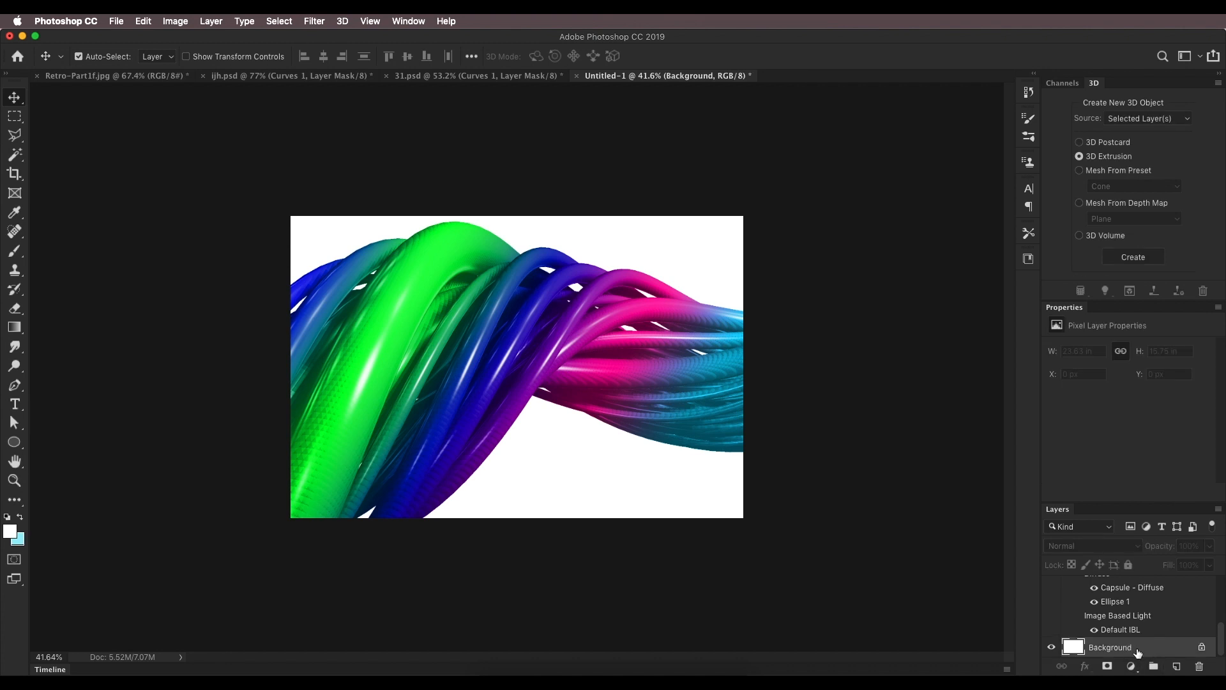
{"action": "left_click", "coordinate": [1133, 668]}
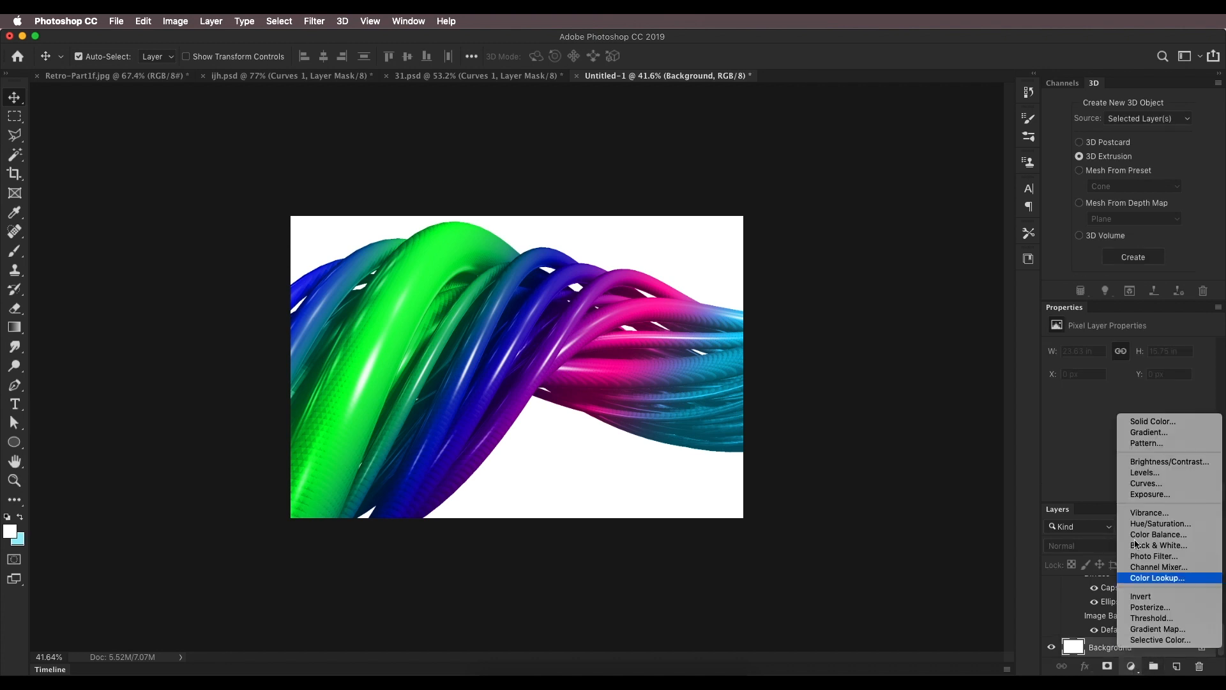
{"action": "left_click", "coordinate": [1164, 424]}
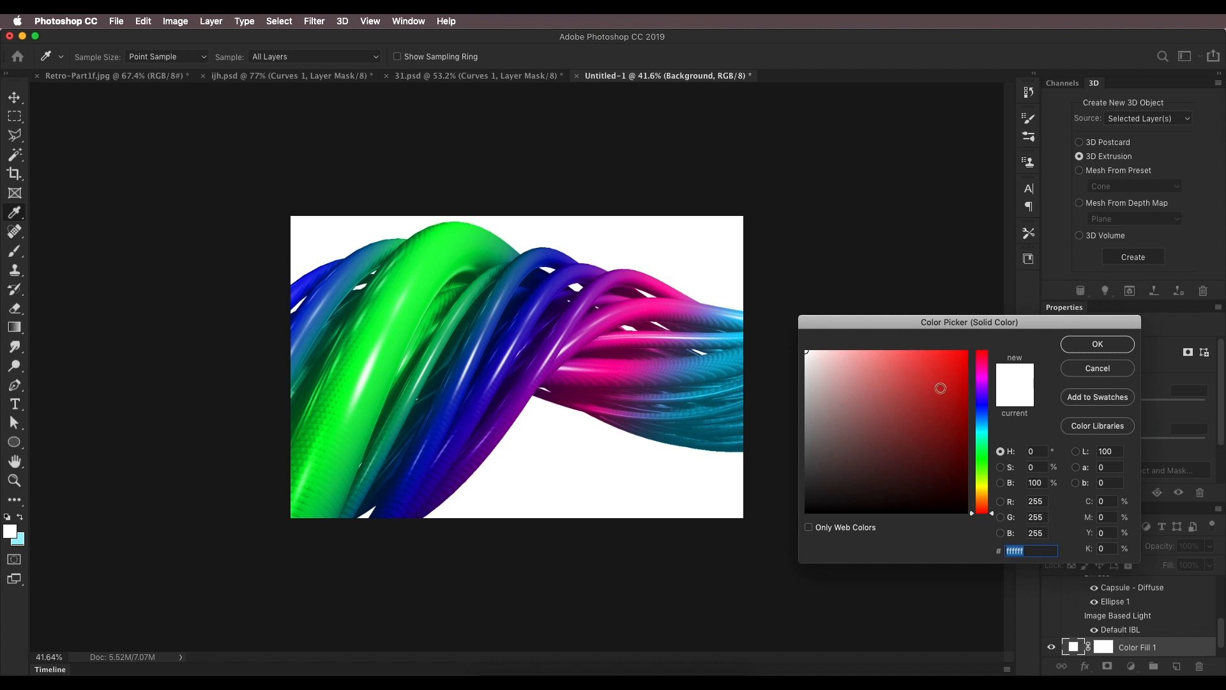
{"action": "left_click", "coordinate": [983, 465]}
{"action": "left_click", "coordinate": [915, 384]}
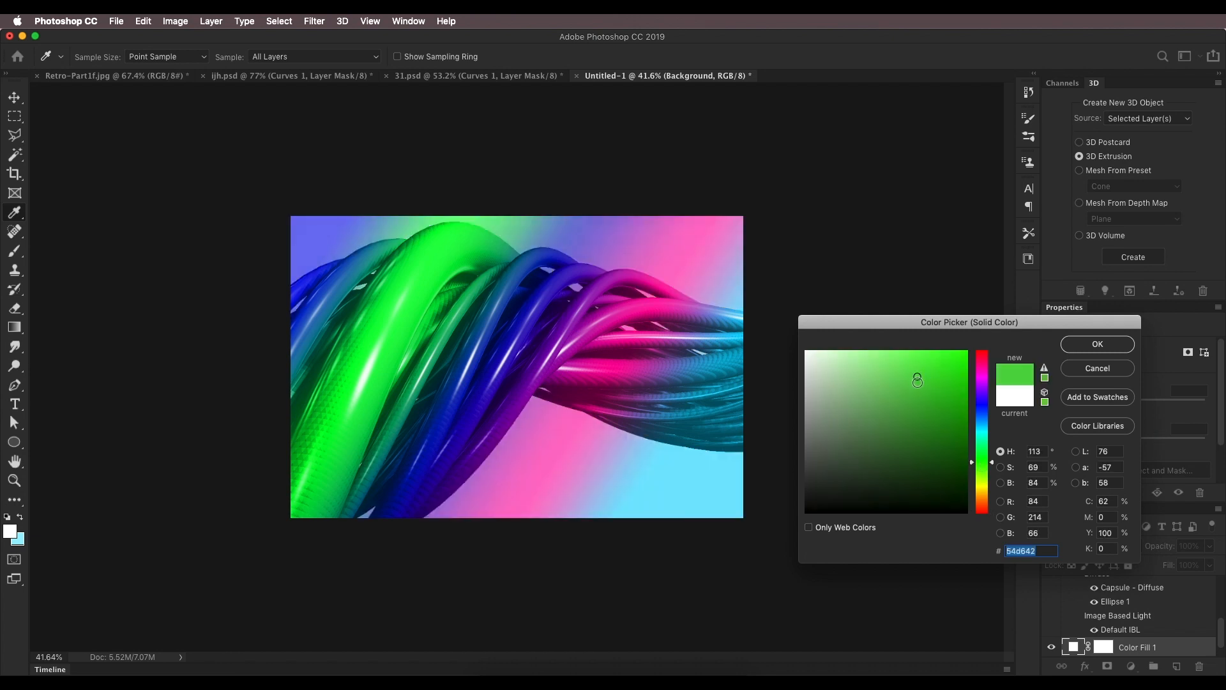
{"action": "left_click_drag", "start_coordinate": [983, 459], "coordinate": [983, 466]}
{"action": "left_click", "coordinate": [1068, 348]}
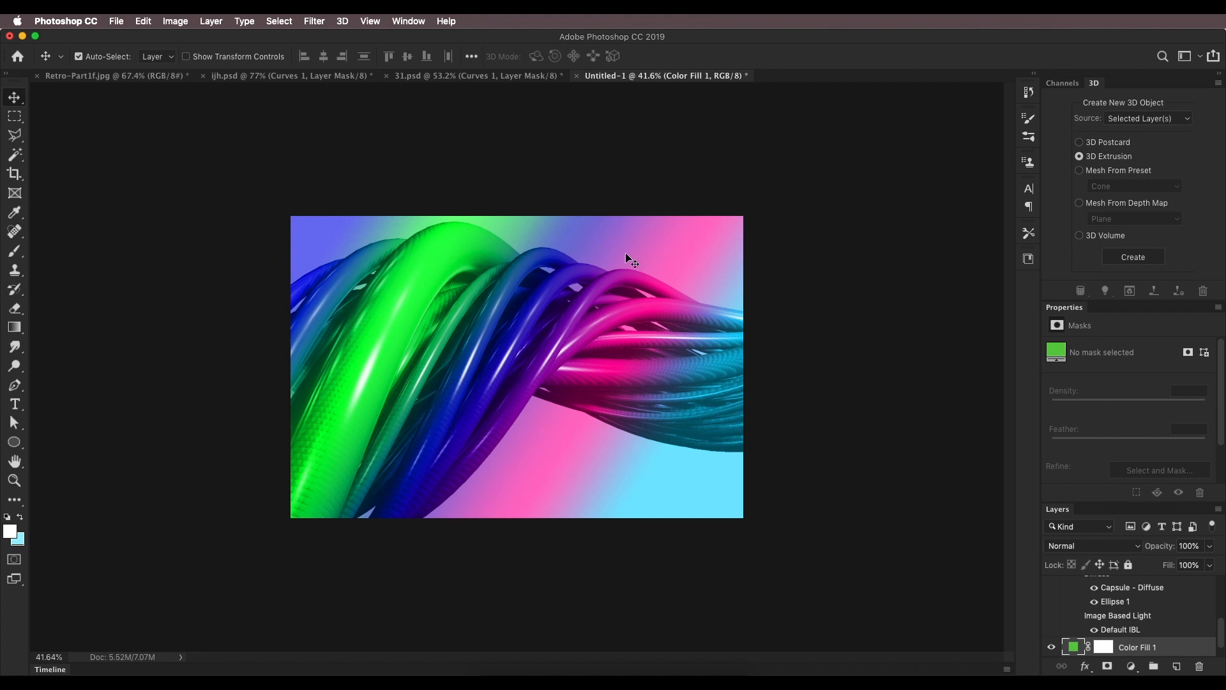
Clip the Curves 1 and Gradient Map 1 adjustment layers to the Ellipse 1 layer.
{"action": "scroll", "coordinate": [1109, 610], "scroll_direction": "up", "scroll_amount": 5}
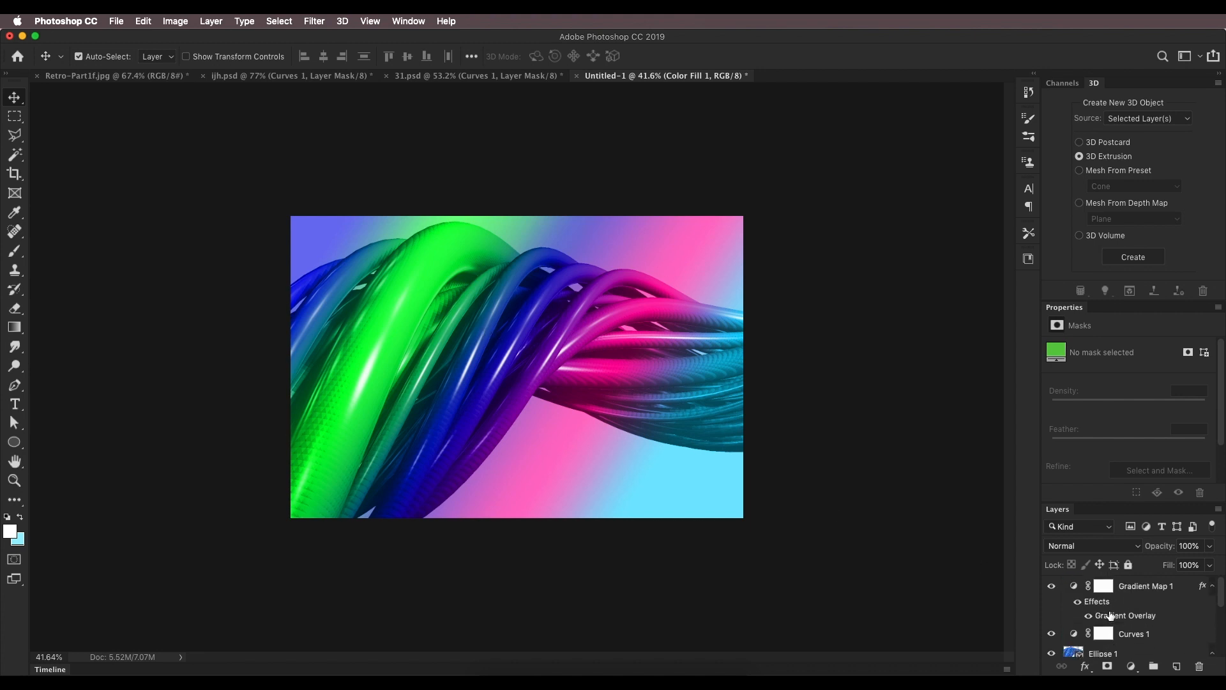
{"action": "scroll", "coordinate": [1089, 631], "scroll_direction": "down", "scroll_amount": 1}
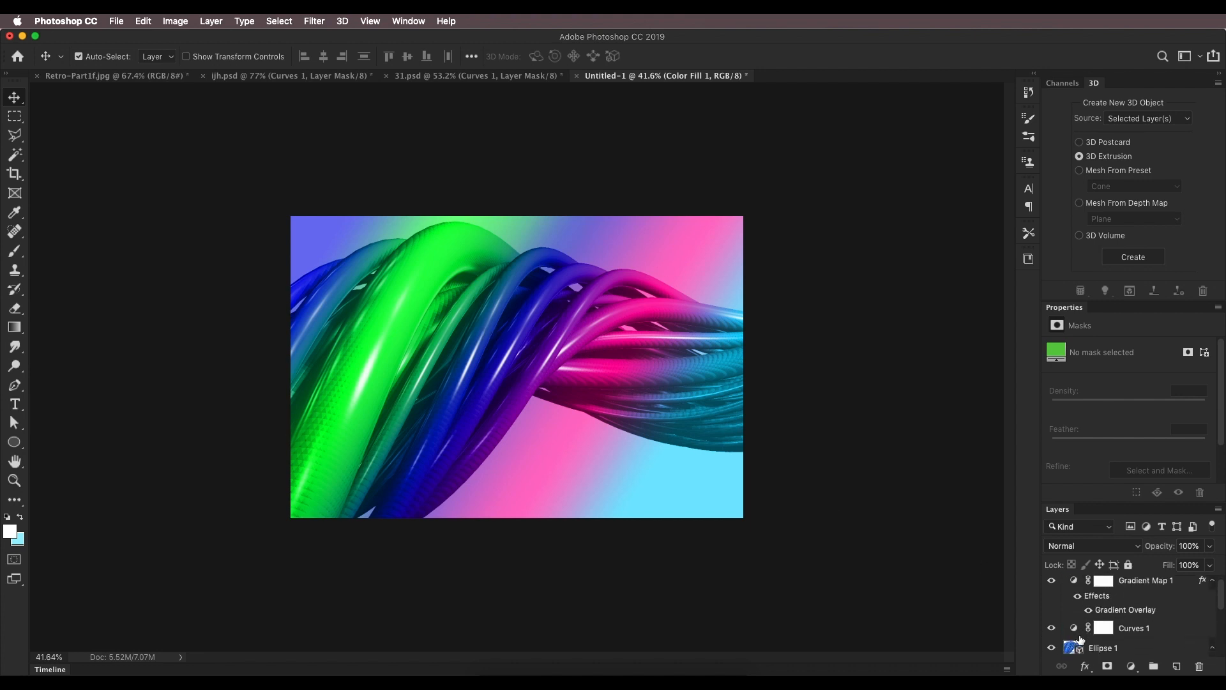
{"action": "left_click", "coordinate": [1077, 636]}
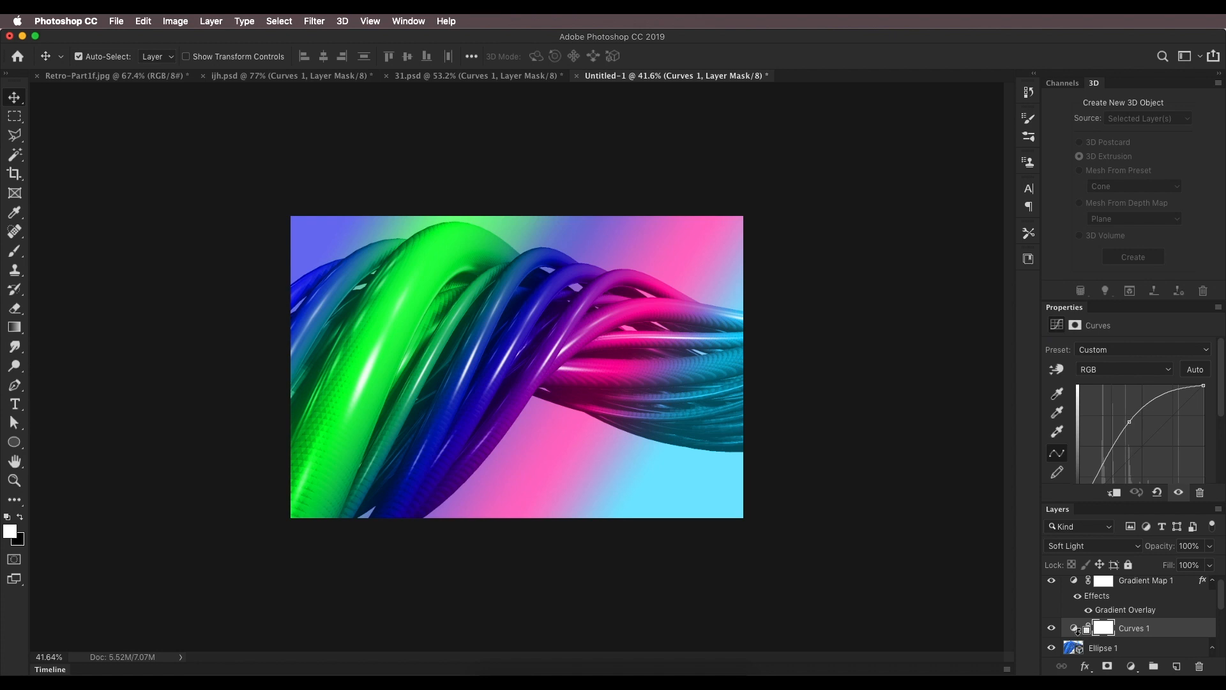
{"action": "left_click", "coordinate": [1077, 635], "text": "alt"}
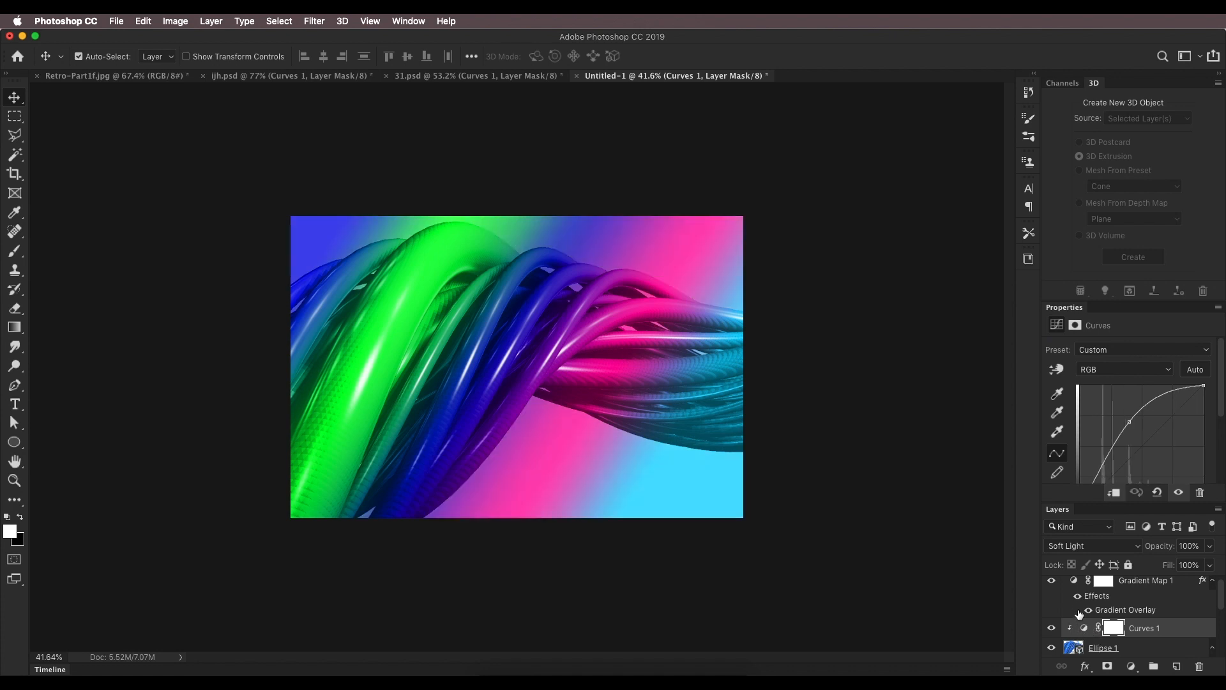
{"action": "left_click", "coordinate": [1082, 584]}
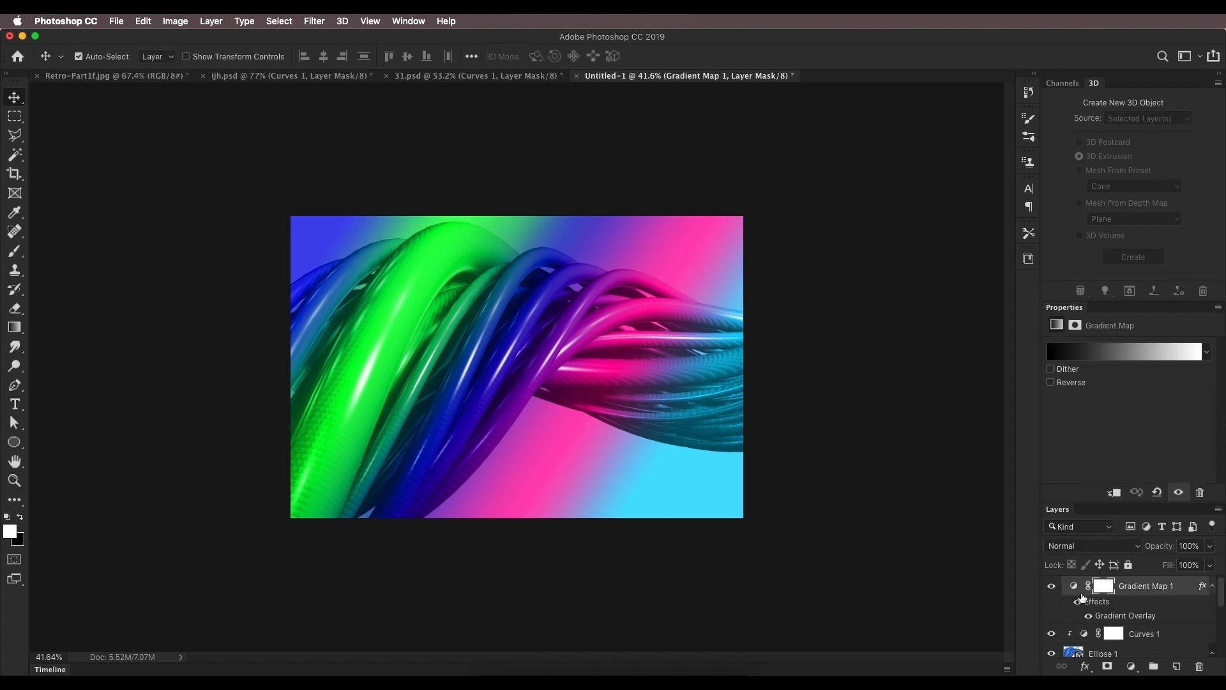
{"action": "left_click", "coordinate": [1080, 617]}
{"action": "left_click", "coordinate": [1080, 617]}
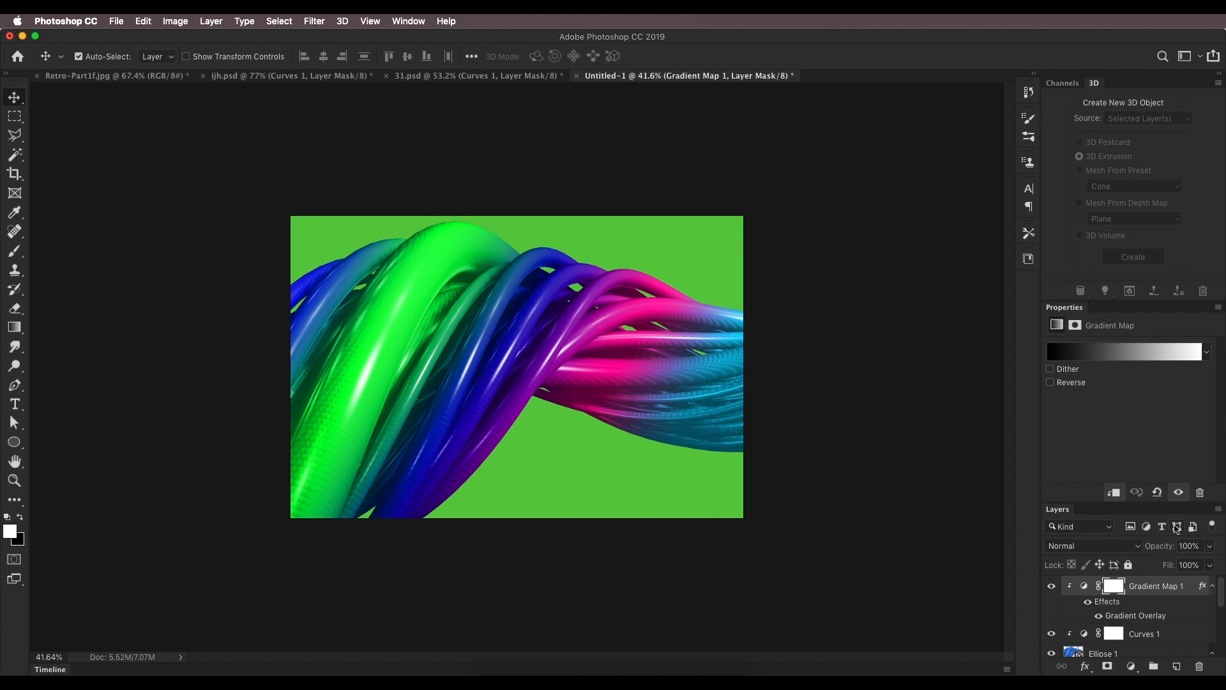
Change the Color Fill 1 layer's colour to the lighter mint green #61da86.
{"action": "scroll", "coordinate": [1109, 625], "scroll_direction": "down", "scroll_amount": 5}
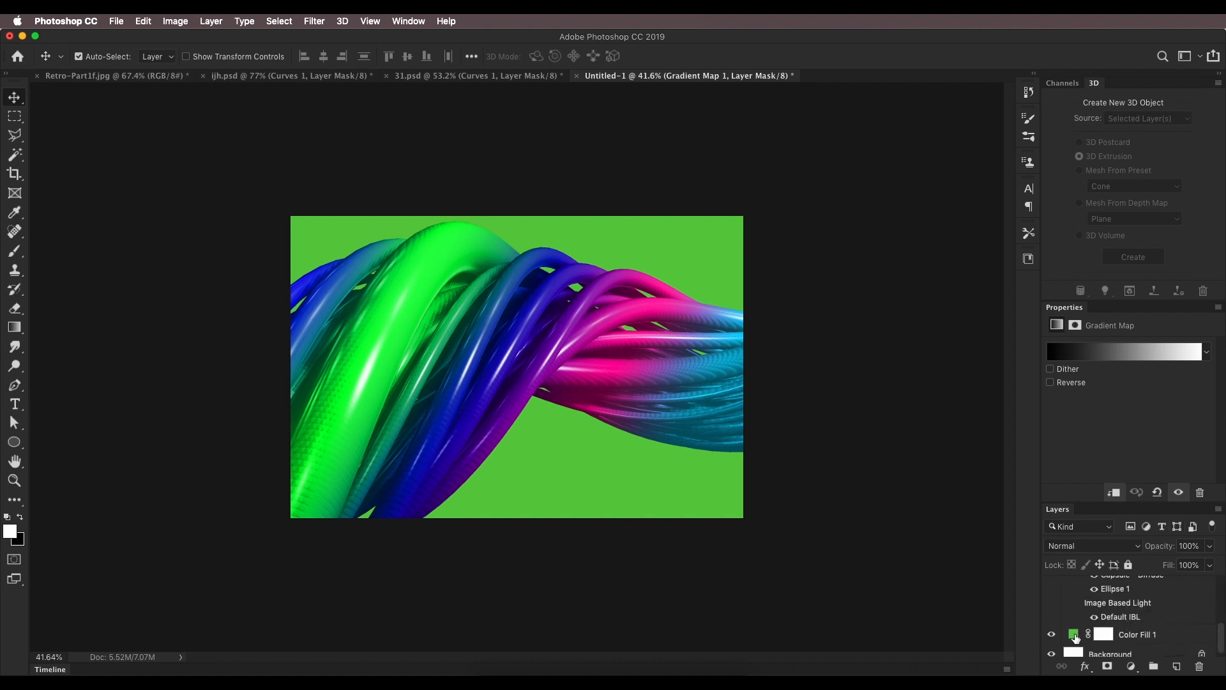
{"action": "double_click", "coordinate": [1074, 634]}
{"action": "left_click_drag", "start_coordinate": [979, 472], "coordinate": [985, 458]}
{"action": "left_click_drag", "start_coordinate": [941, 401], "coordinate": [895, 373]}
{"action": "left_click", "coordinate": [982, 448]}
{"action": "left_click", "coordinate": [983, 450]}
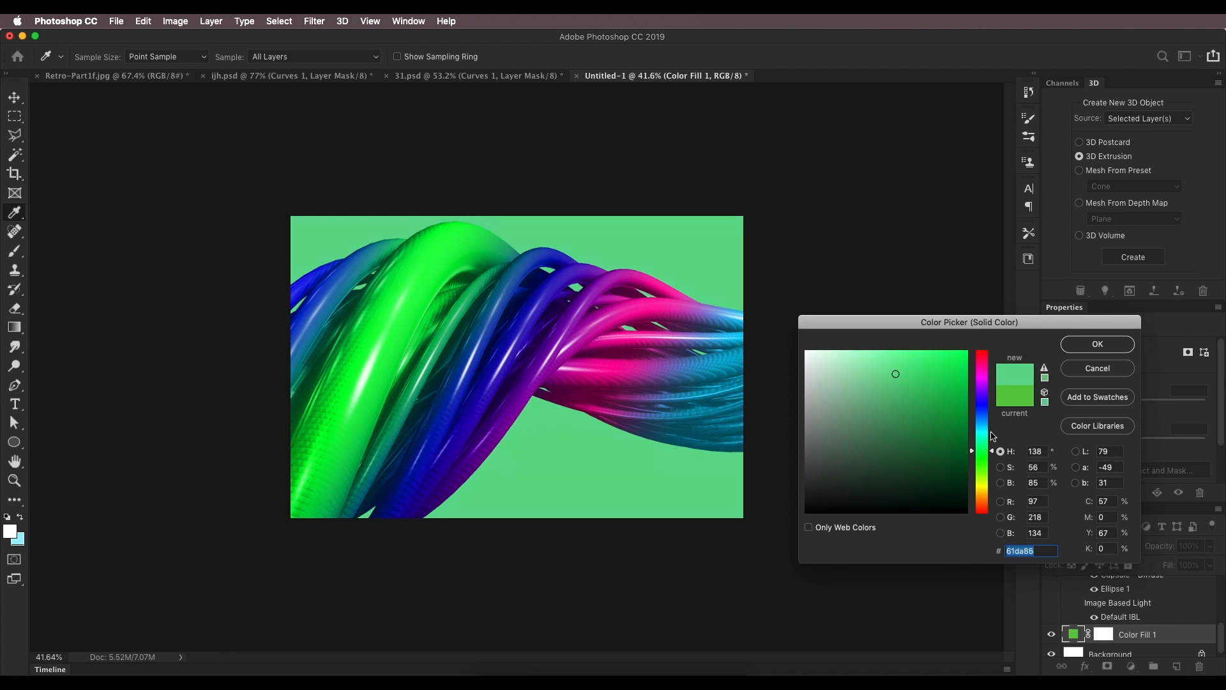
{"action": "left_click", "coordinate": [1072, 349]}
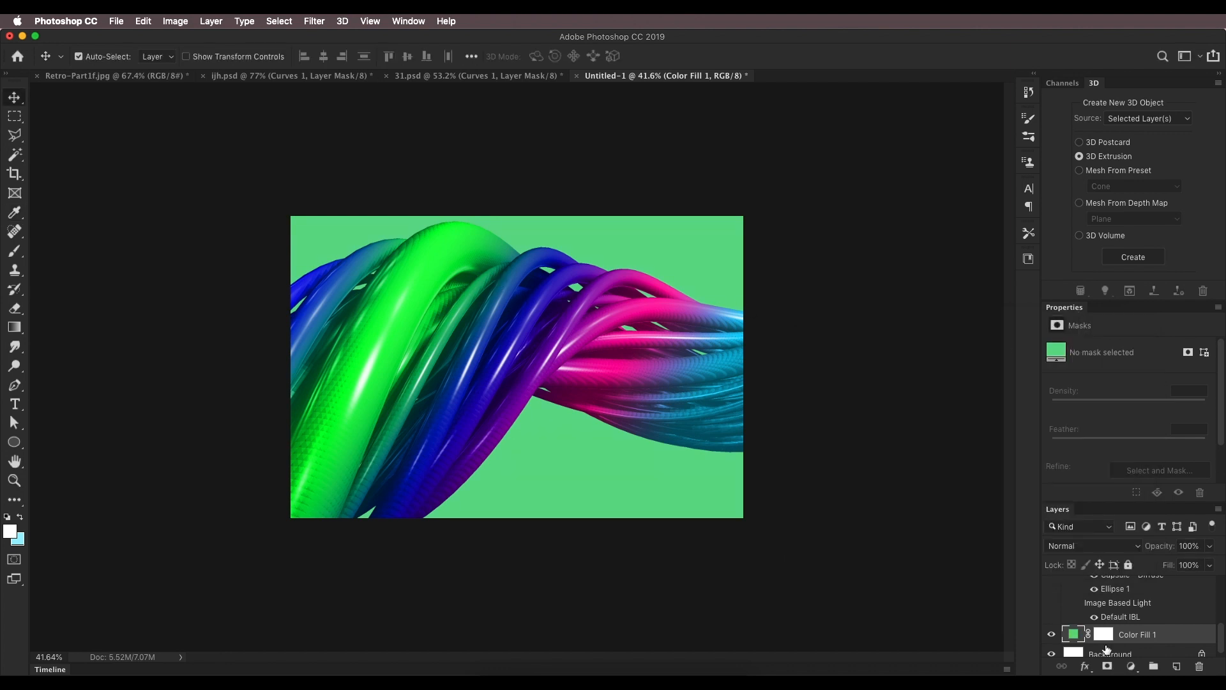
Add a Gradient Overlay effect to the Color Fill 1 layer, starting from the Black, White gradient preset.
{"action": "double_click", "coordinate": [1175, 640]}
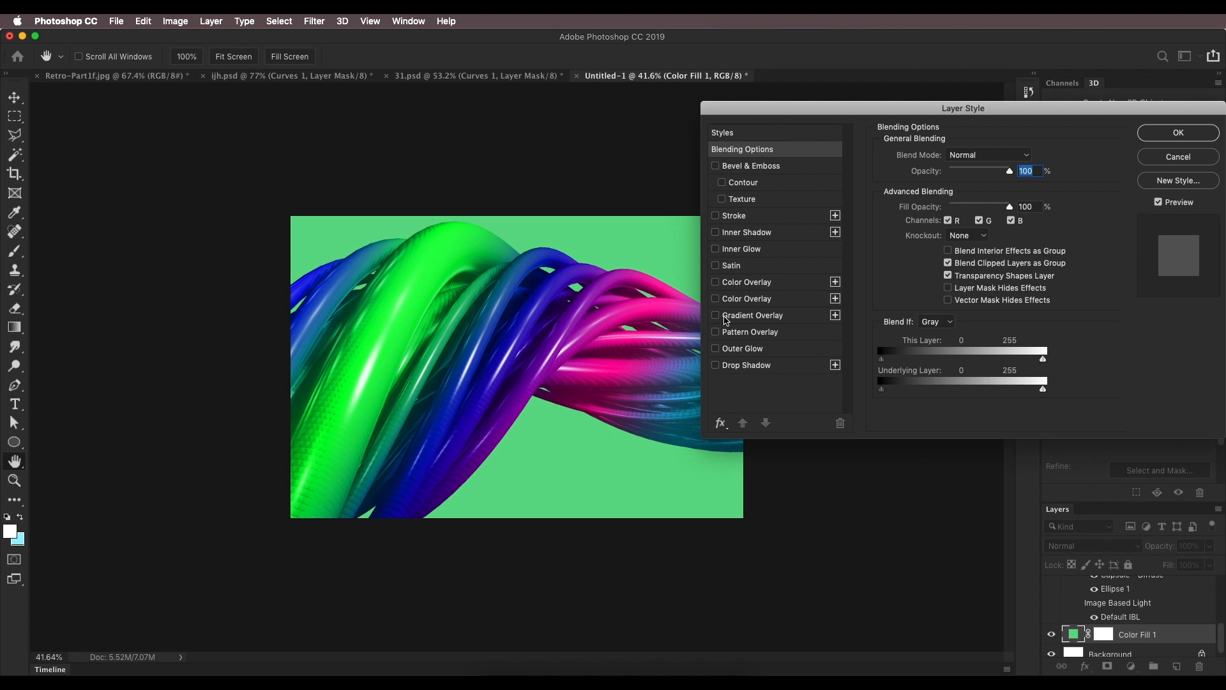
{"action": "left_click", "coordinate": [716, 316]}
{"action": "left_click", "coordinate": [747, 316]}
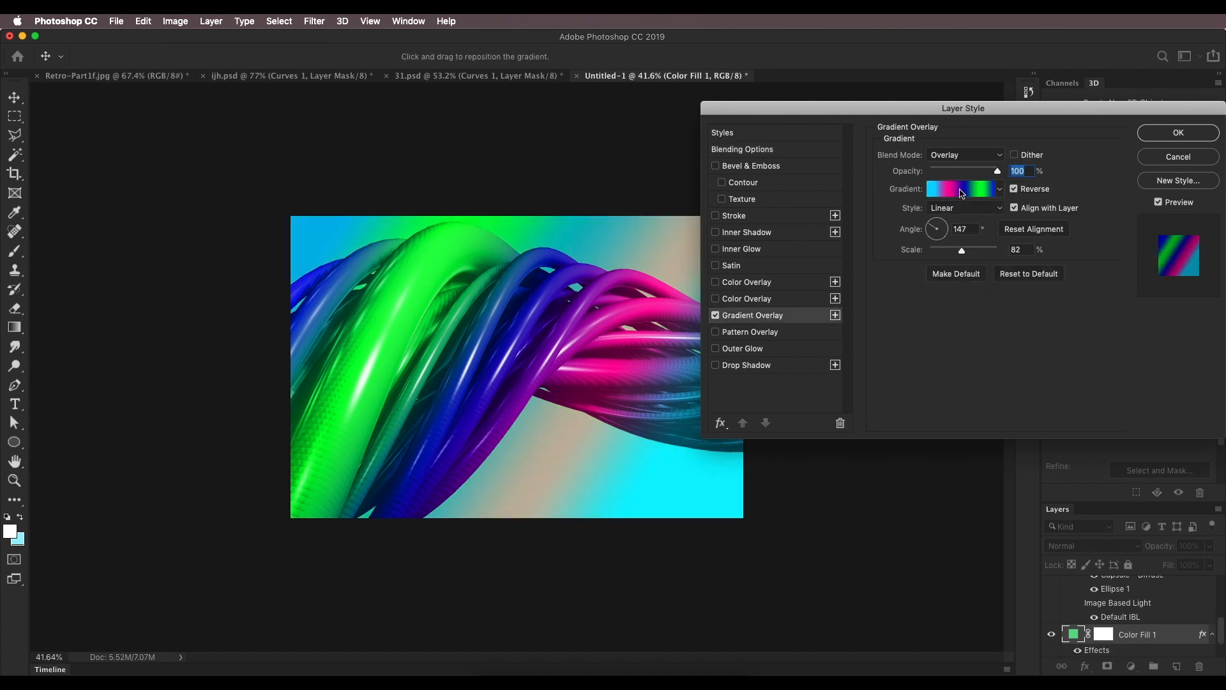
{"action": "left_click", "coordinate": [958, 186]}
{"action": "left_click", "coordinate": [1011, 135]}
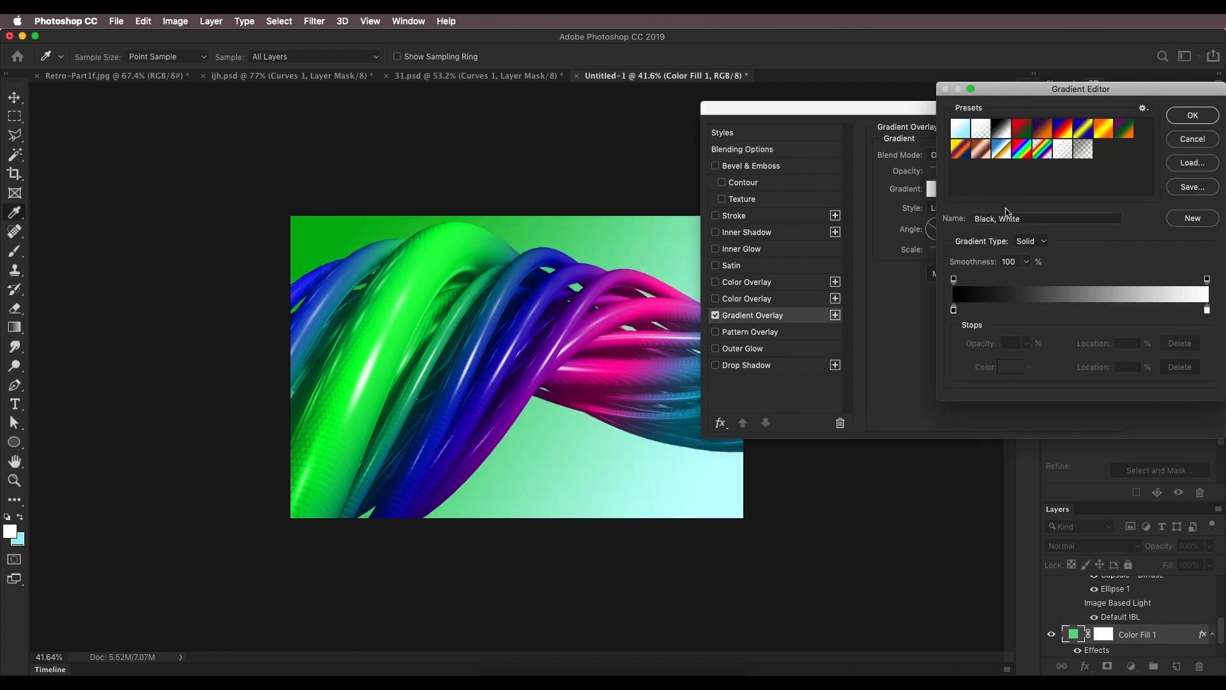
Recolour the overlay gradient's black stop to a medium teal green.
{"action": "double_click", "coordinate": [954, 311]}
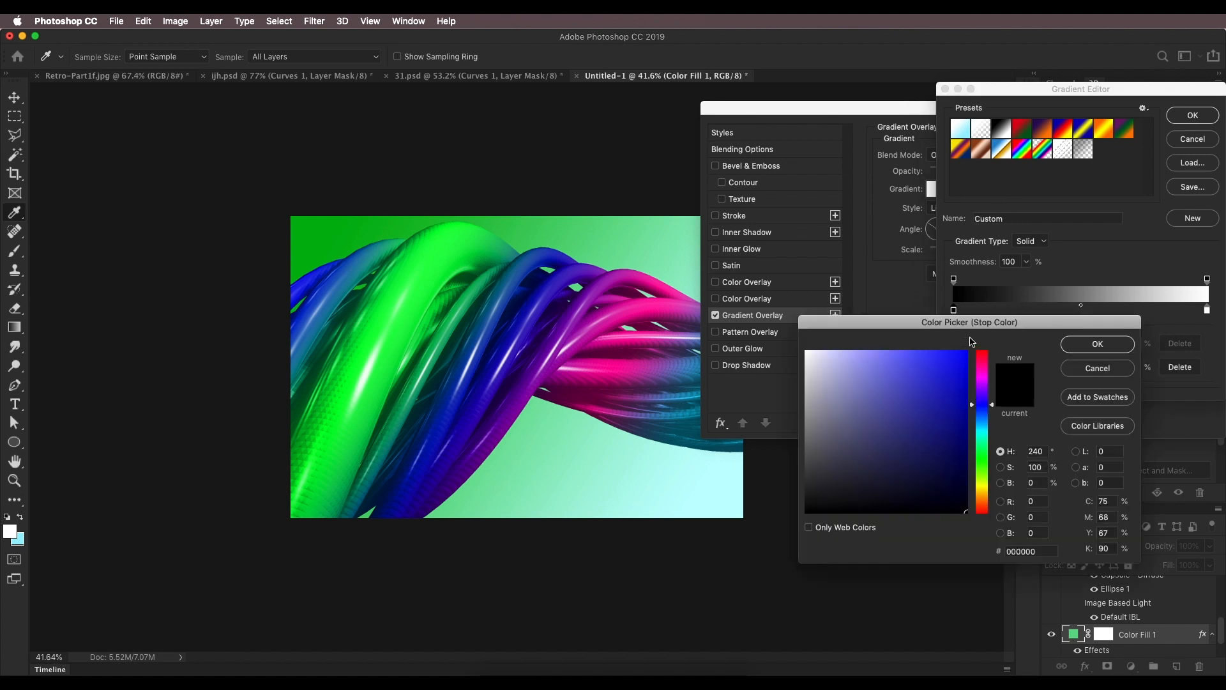
{"action": "left_click", "coordinate": [983, 451]}
{"action": "left_click_drag", "start_coordinate": [948, 410], "coordinate": [924, 387]}
{"action": "left_click", "coordinate": [1098, 343]}
Recolour the overlay gradient's white stop to the saturated blue #0012fc and accept the gradient.
{"action": "left_click", "coordinate": [1206, 311]}
{"action": "left_click", "coordinate": [1011, 366]}
{"action": "left_click_drag", "start_coordinate": [981, 437], "coordinate": [981, 412]}
{"action": "left_click", "coordinate": [968, 359]}
{"action": "left_click_drag", "start_coordinate": [968, 359], "coordinate": [967, 351]}
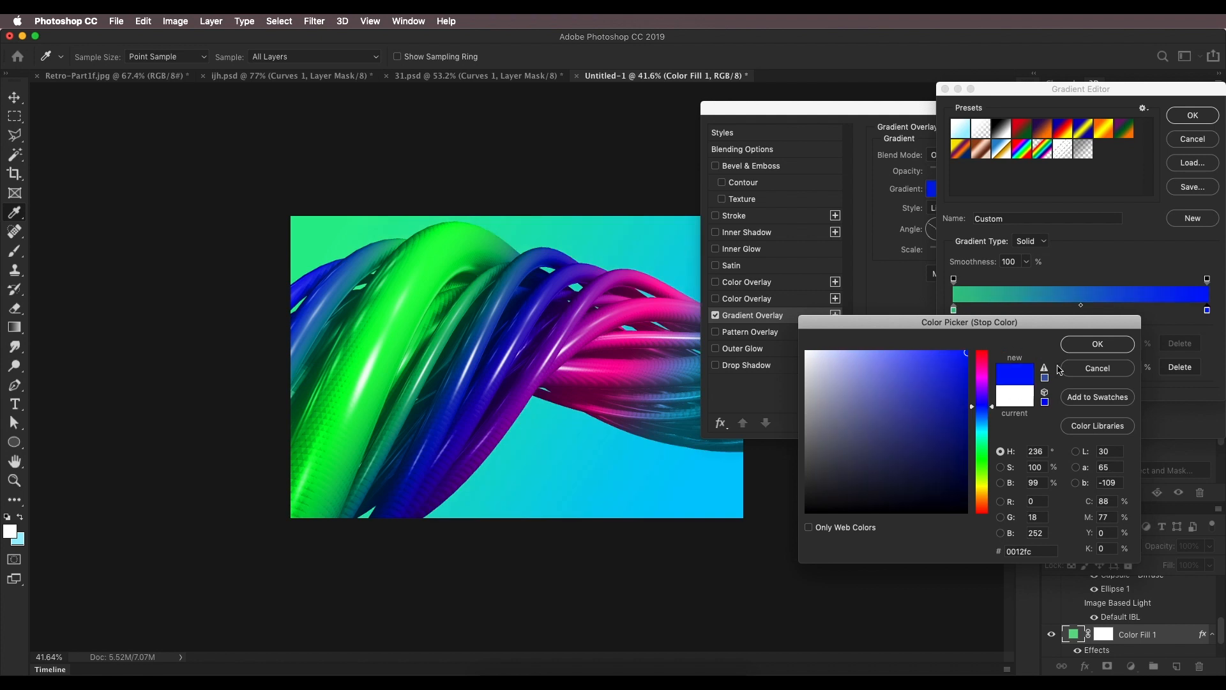
{"action": "left_click", "coordinate": [1083, 343]}
{"action": "left_click", "coordinate": [1176, 120]}
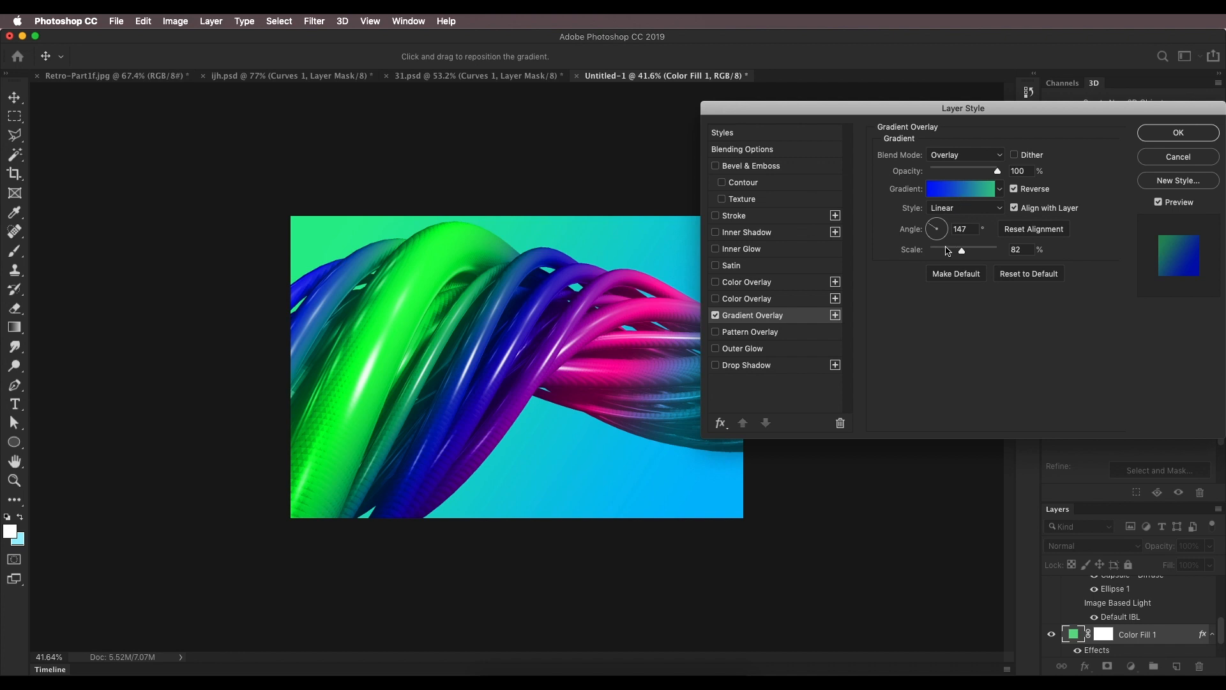
Set the gradient overlay's blend mode to Normal and shift the gradient toward the artwork's right edge.
{"action": "left_click", "coordinate": [953, 209]}
{"action": "left_click", "coordinate": [954, 209]}
{"action": "left_click_drag", "start_coordinate": [452, 320], "coordinate": [484, 311]}
{"action": "left_click", "coordinate": [967, 158]}
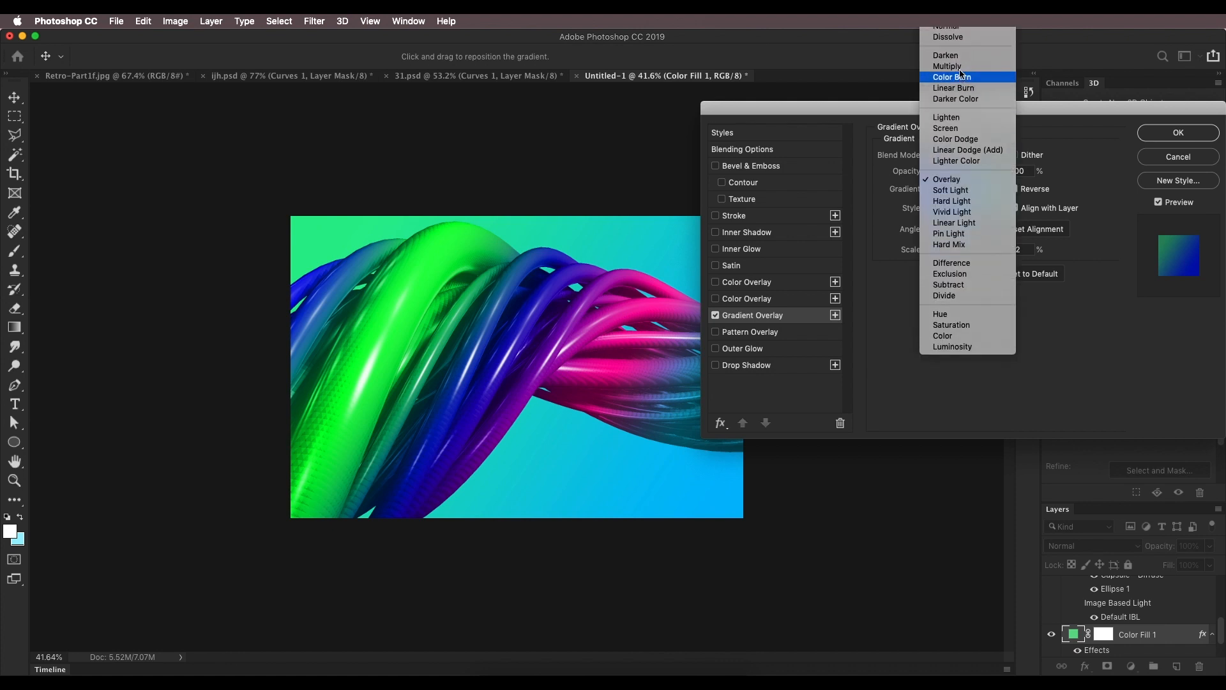
{"action": "left_click", "coordinate": [961, 33]}
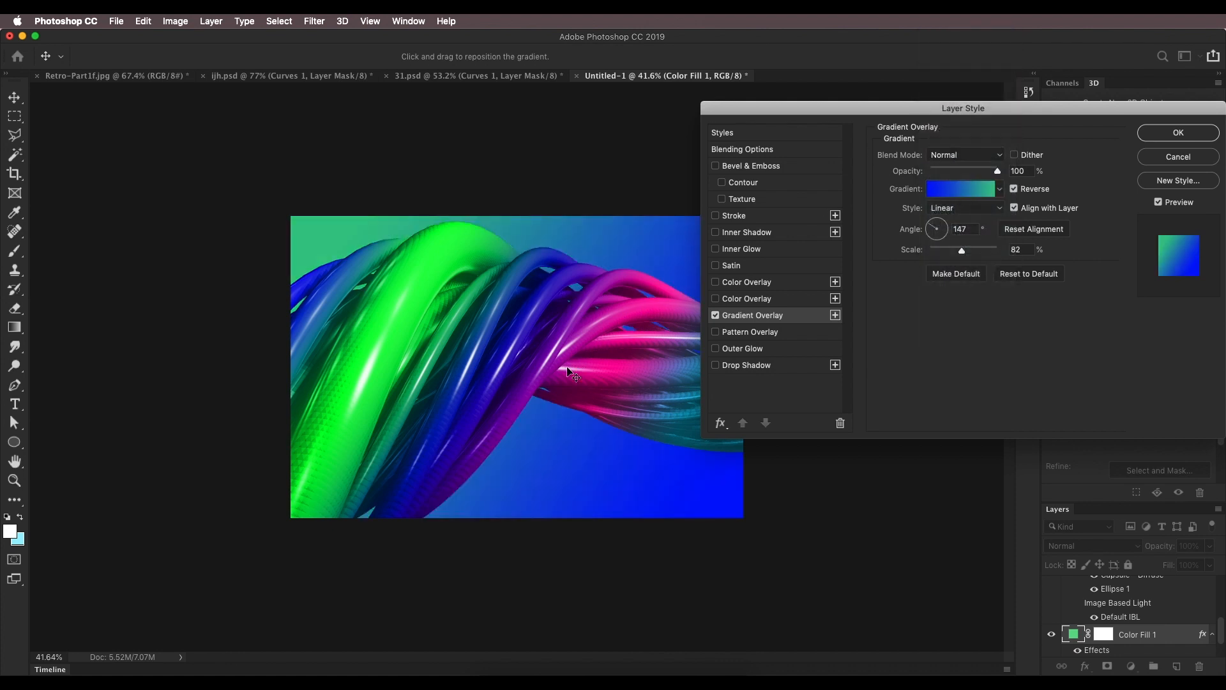
{"action": "left_click_drag", "start_coordinate": [554, 372], "coordinate": [729, 381]}
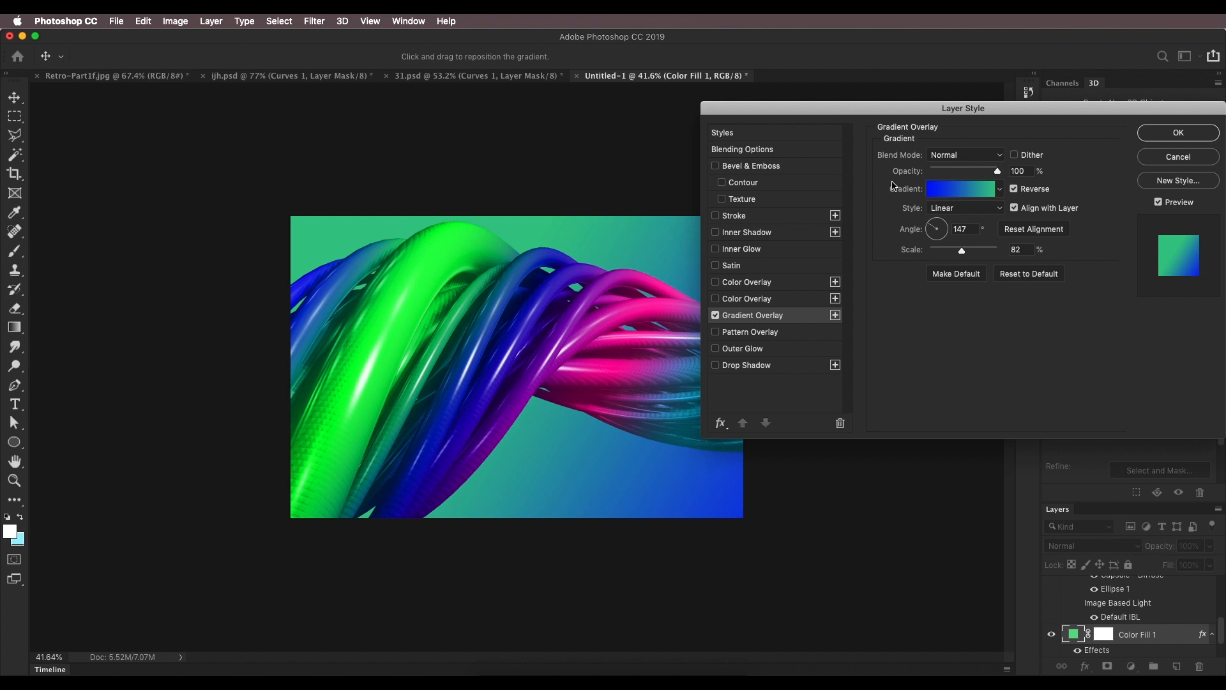
Change the gradient overlay's style to Radial and shift its centre across the background.
{"action": "left_click", "coordinate": [952, 215]}
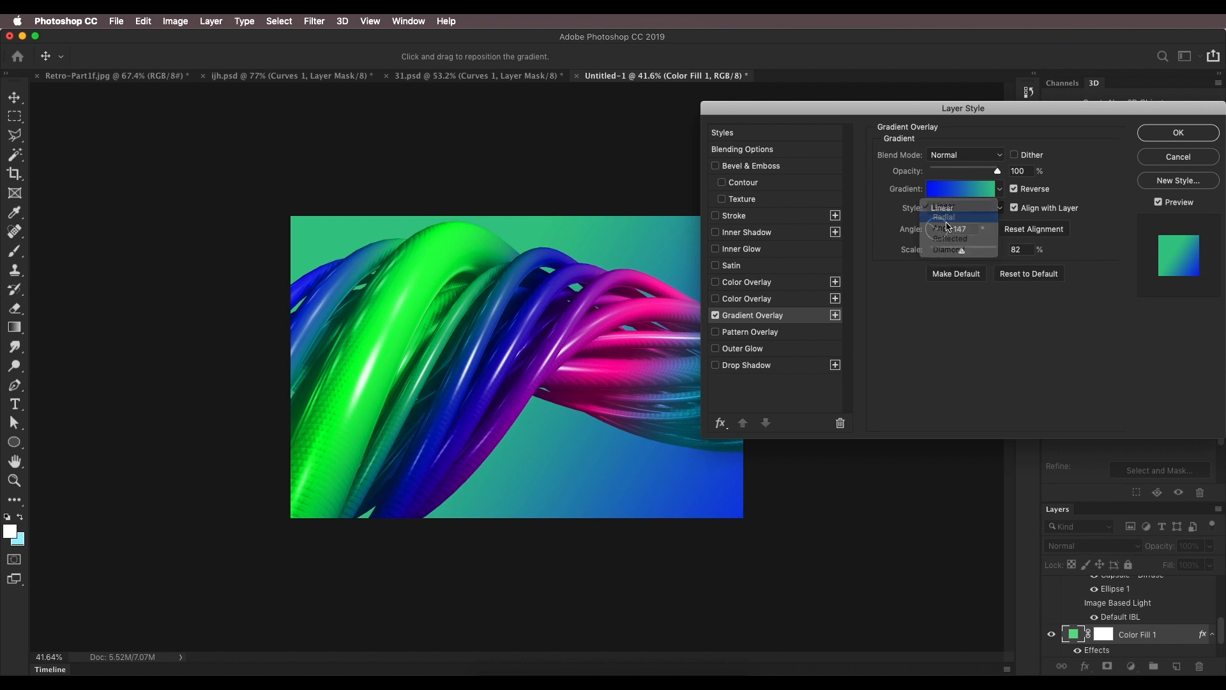
{"action": "left_click", "coordinate": [950, 219]}
{"action": "left_click_drag", "start_coordinate": [536, 403], "coordinate": [367, 437]}
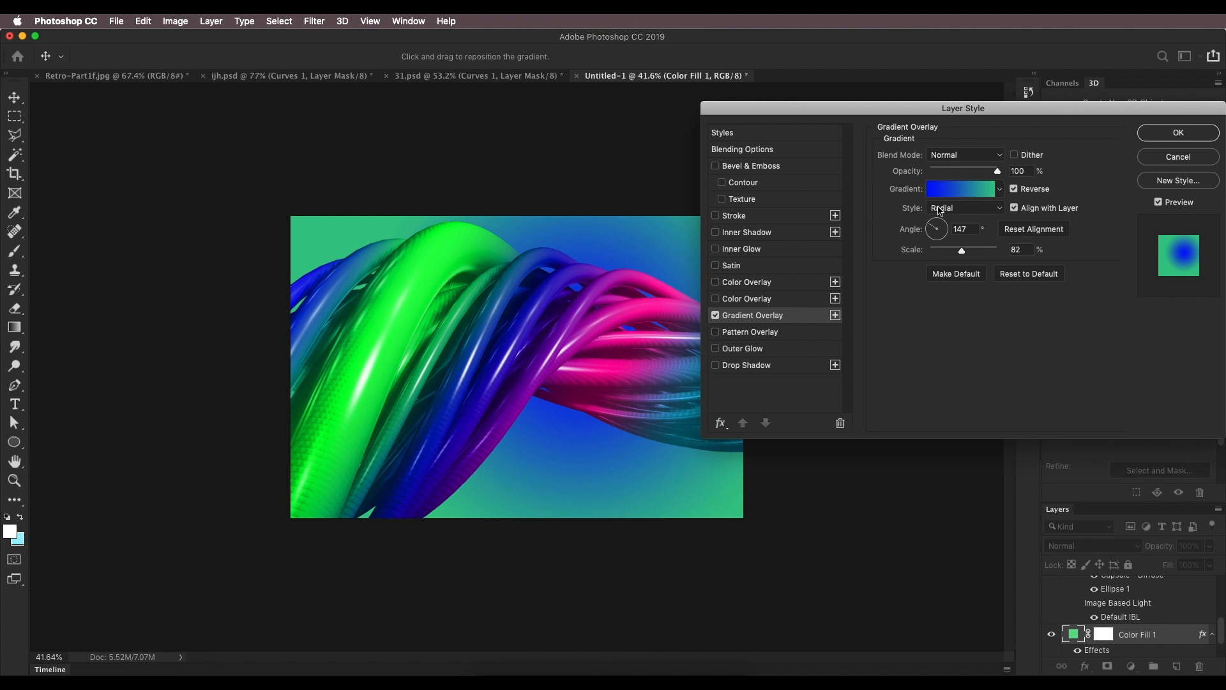
Swap the background gradient's stops, placing blue at 0% and green at 87%, and accept the gradient.
{"action": "left_click", "coordinate": [952, 191]}
{"action": "left_click_drag", "start_coordinate": [1206, 310], "coordinate": [1042, 311]}
{"action": "left_click_drag", "start_coordinate": [954, 314], "coordinate": [1208, 311]}
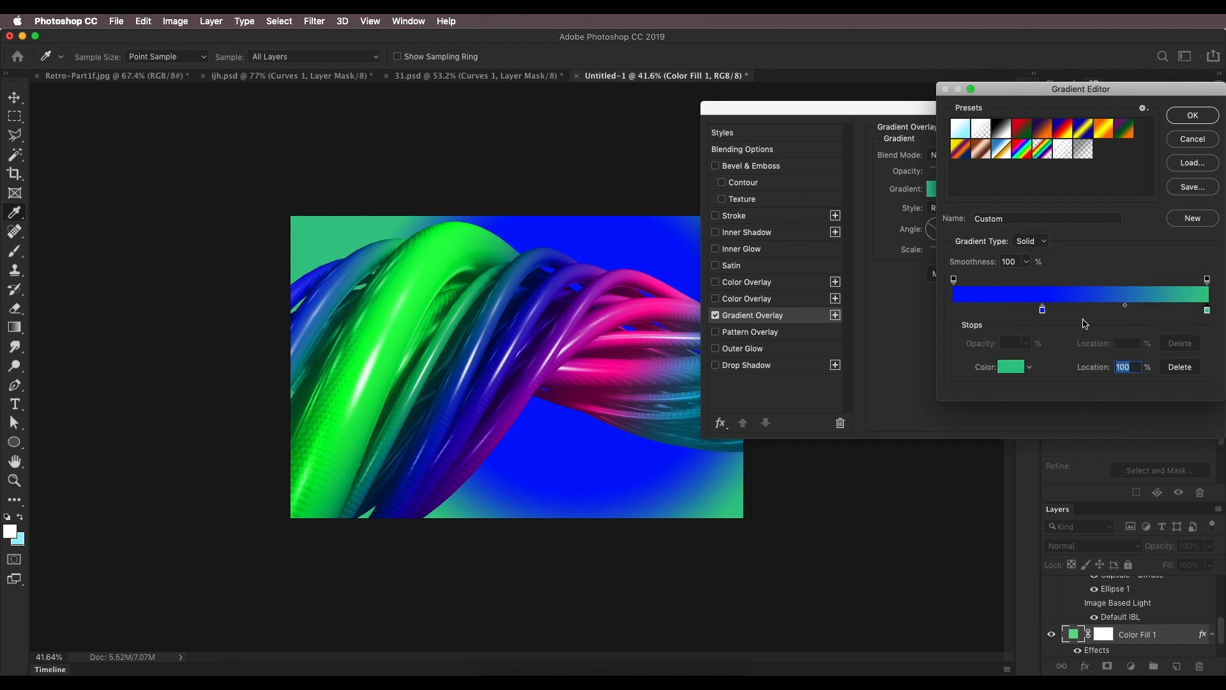
{"action": "left_click_drag", "start_coordinate": [1042, 310], "coordinate": [951, 310]}
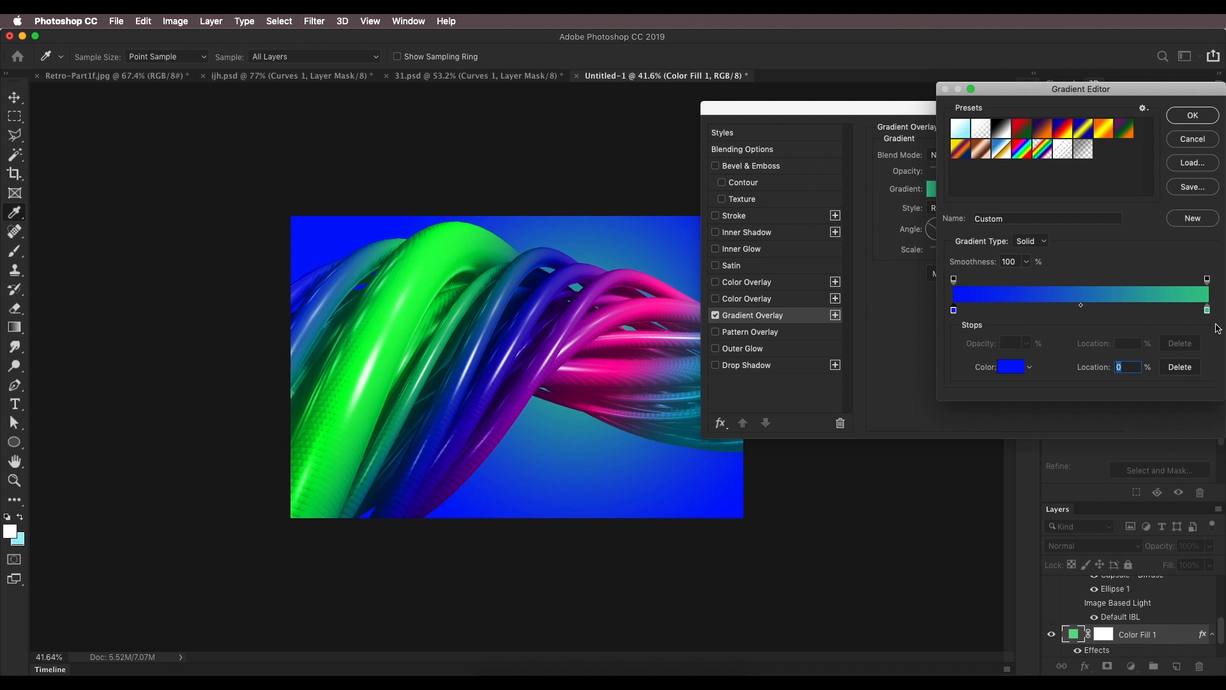
{"action": "left_click_drag", "start_coordinate": [1207, 311], "coordinate": [1173, 311]}
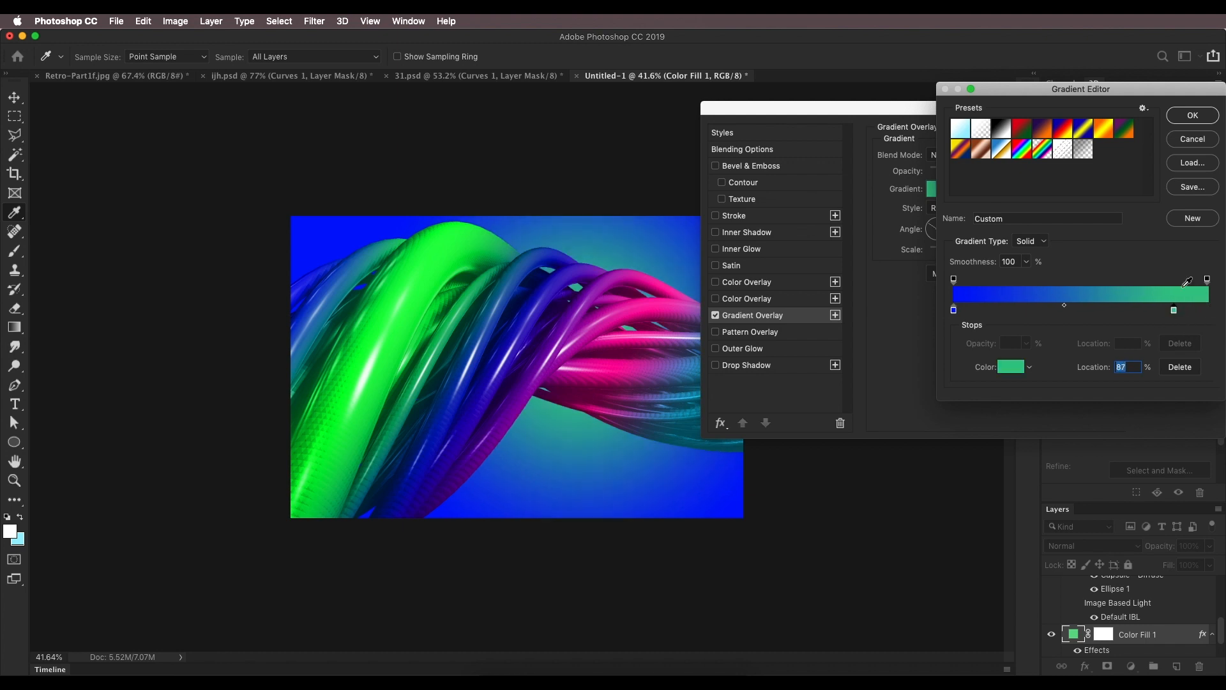
{"action": "left_click", "coordinate": [1192, 116]}
Scale the radial overlay to 139%, move its bright centre left over the tubes, and apply the layer style.
{"action": "left_click_drag", "start_coordinate": [964, 252], "coordinate": [988, 251]}
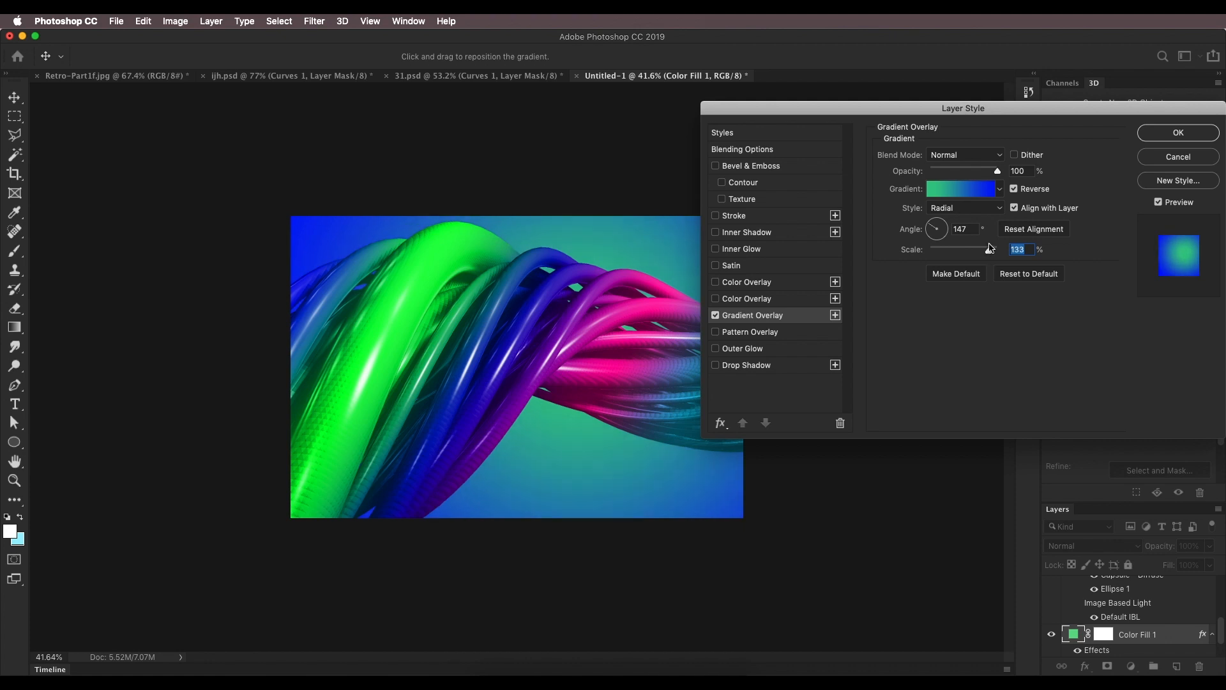
{"action": "left_click_drag", "start_coordinate": [515, 480], "coordinate": [461, 449]}
{"action": "left_click", "coordinate": [988, 251]}
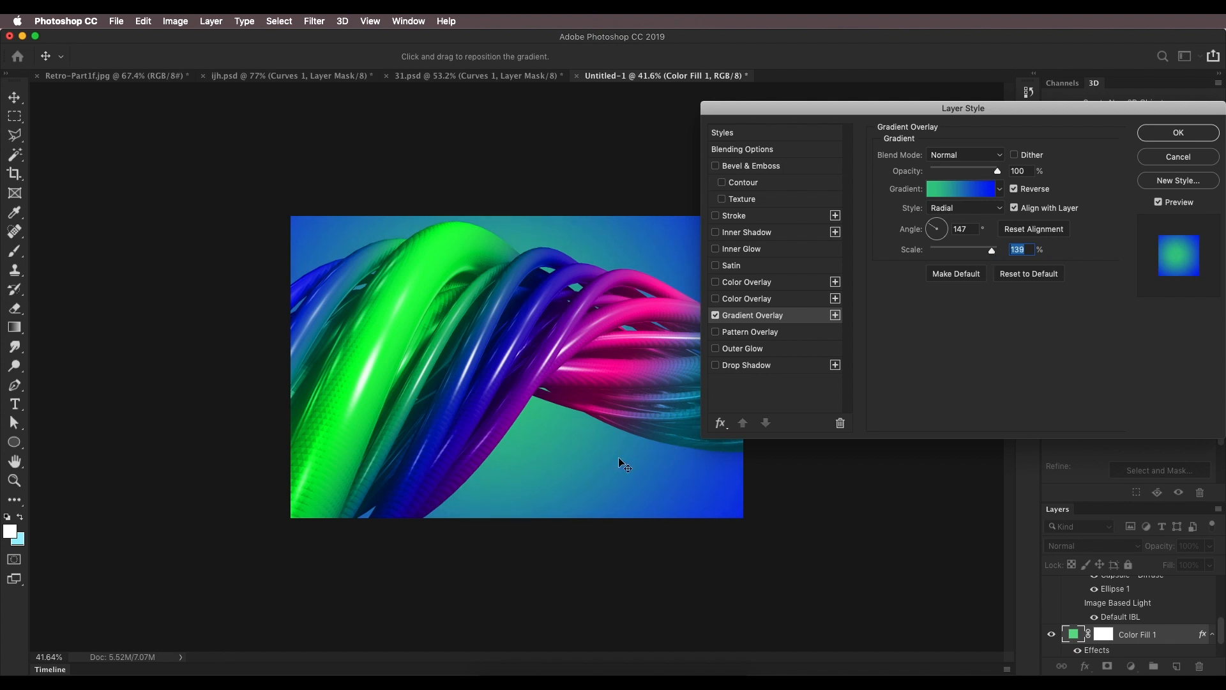
{"action": "left_click_drag", "start_coordinate": [624, 460], "coordinate": [577, 463]}
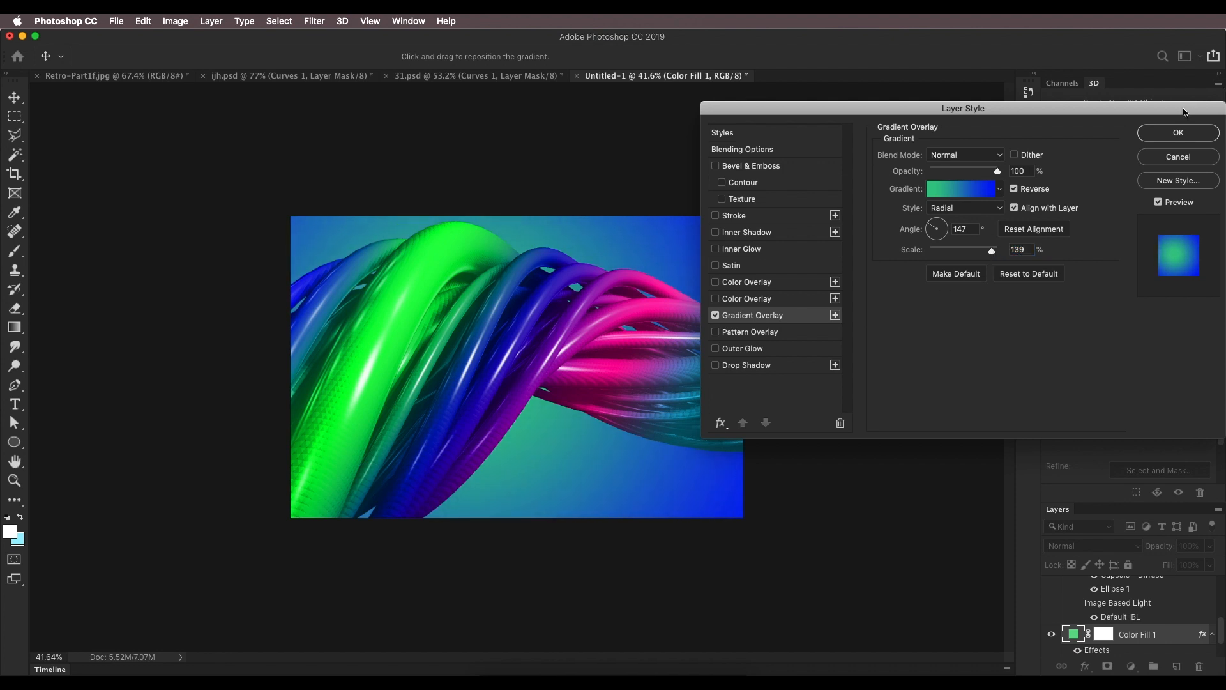
{"action": "left_click", "coordinate": [1160, 134]}
Compare the background gradient with the reference artwork in ijh.psd.
{"action": "left_click", "coordinate": [339, 77]}
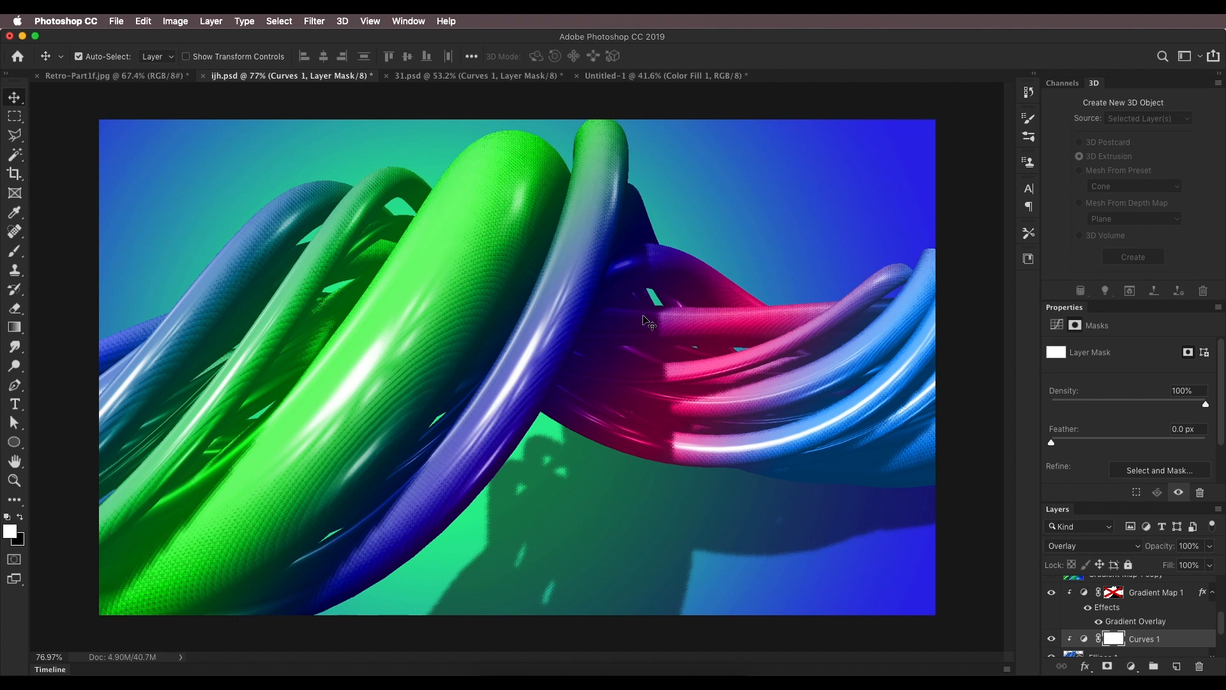
{"action": "scroll", "coordinate": [540, 492], "scroll_direction": "down", "scroll_amount": 5}
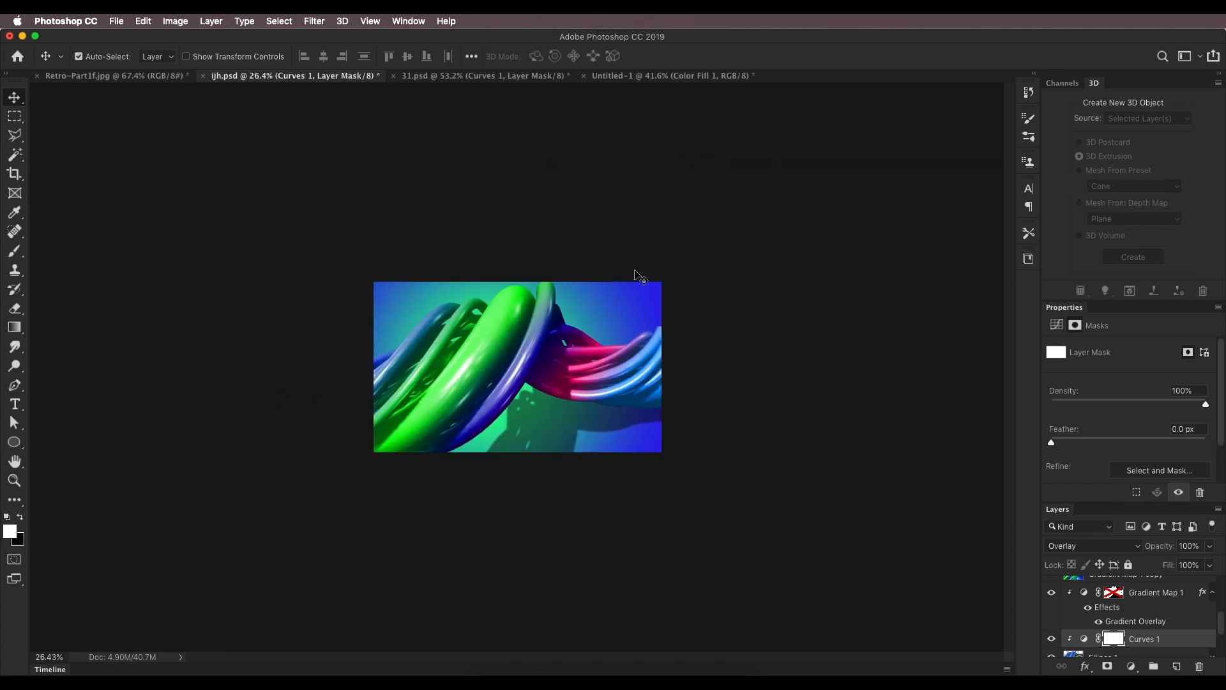
{"action": "left_click", "coordinate": [640, 77]}
{"action": "scroll", "coordinate": [542, 388], "scroll_direction": "up", "scroll_amount": 1}
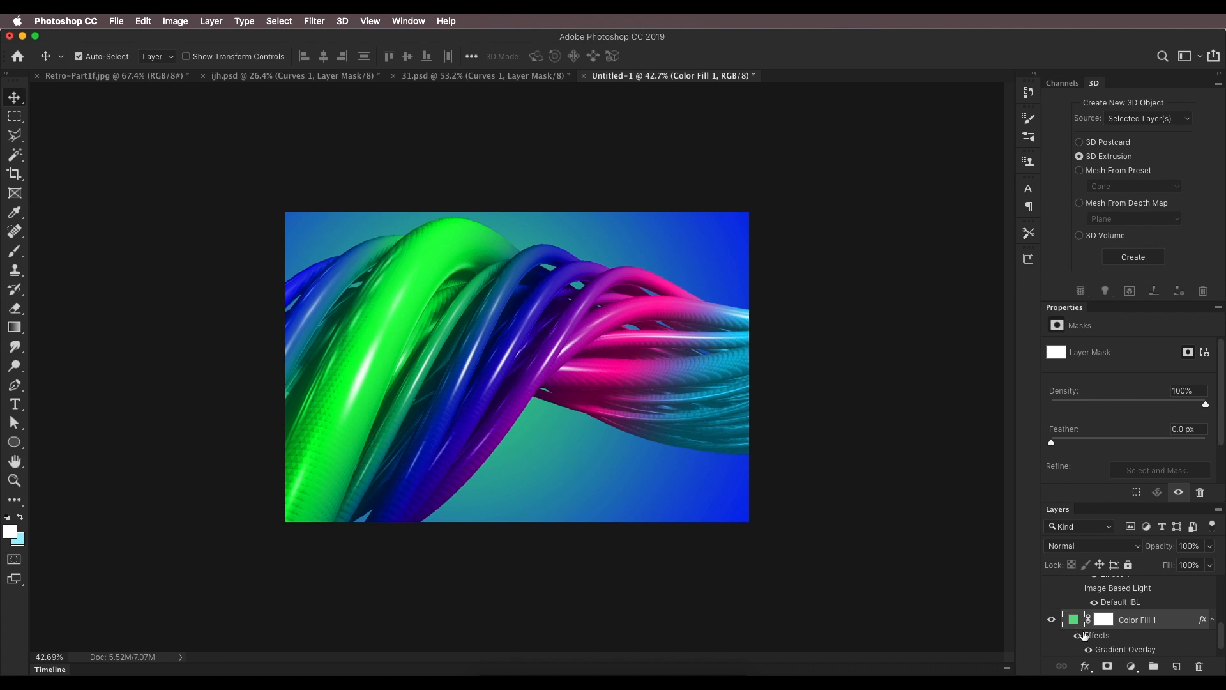
Brighten the Color Fill 1 overlay gradient's green stop to #31f97c and apply the layer style.
{"action": "double_click", "coordinate": [1110, 649]}
{"action": "left_click", "coordinate": [956, 189]}
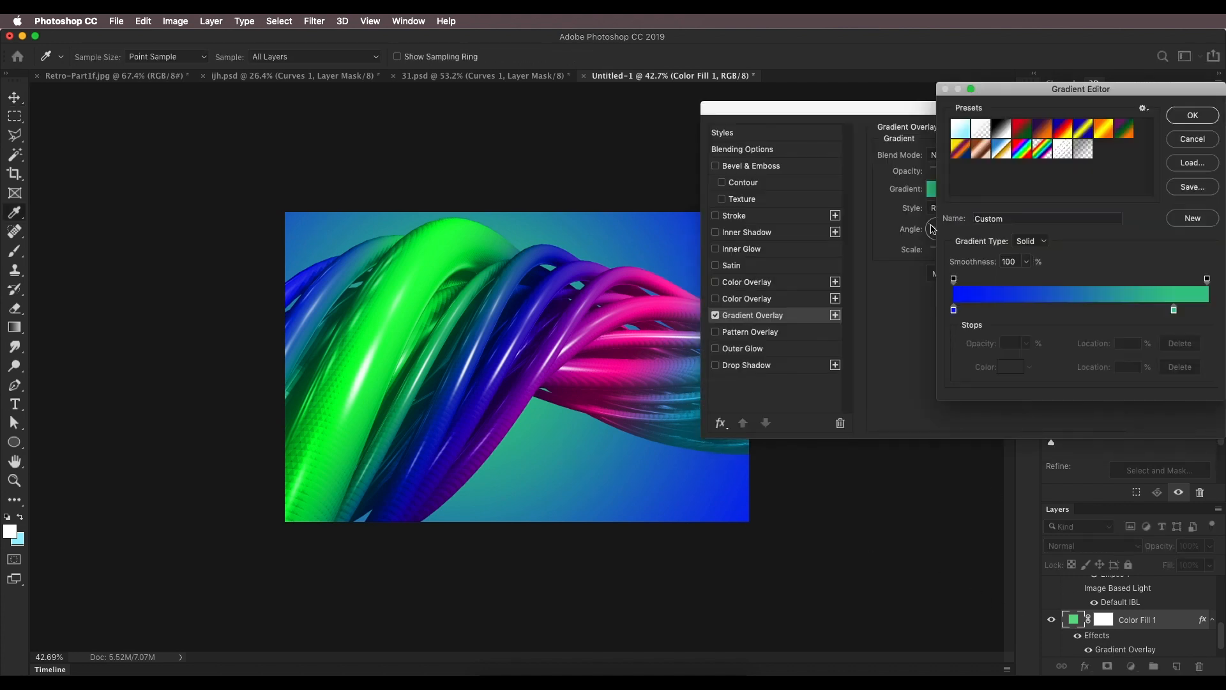
{"action": "double_click", "coordinate": [1174, 311]}
{"action": "left_click_drag", "start_coordinate": [960, 410], "coordinate": [968, 350]}
{"action": "left_click_drag", "start_coordinate": [982, 444], "coordinate": [983, 451]}
{"action": "left_click_drag", "start_coordinate": [956, 374], "coordinate": [937, 354]}
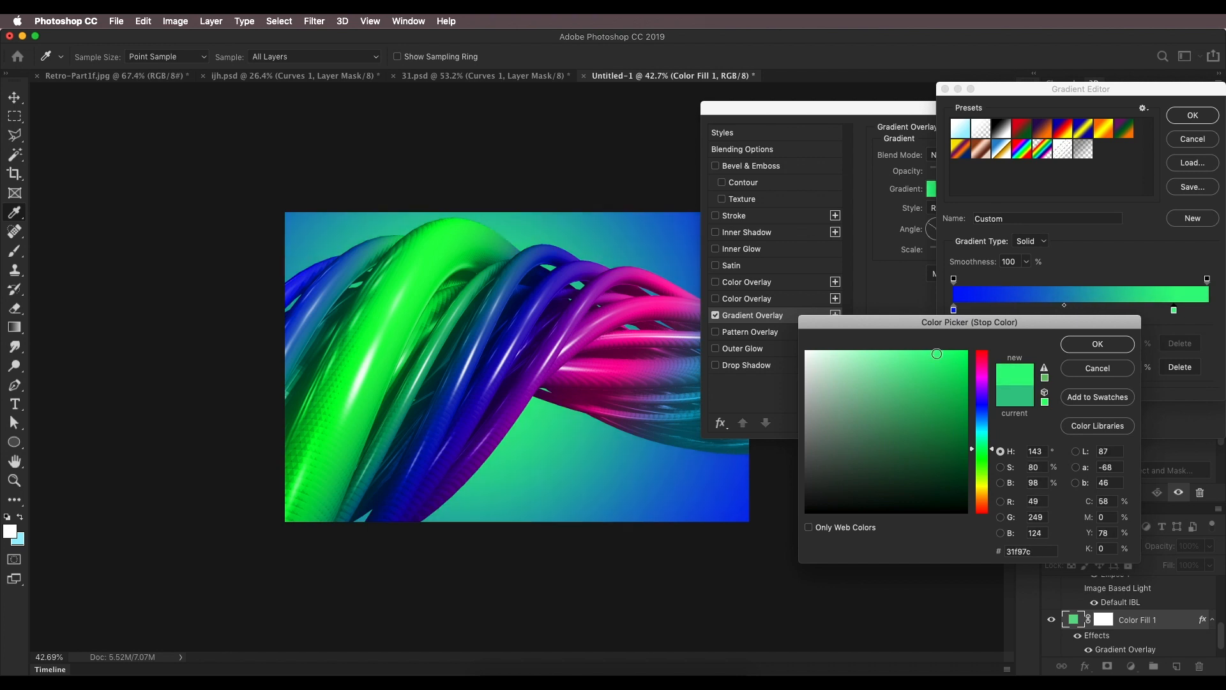
{"action": "left_click", "coordinate": [1076, 345]}
{"action": "left_click", "coordinate": [1185, 116]}
{"action": "left_click", "coordinate": [1180, 116]}
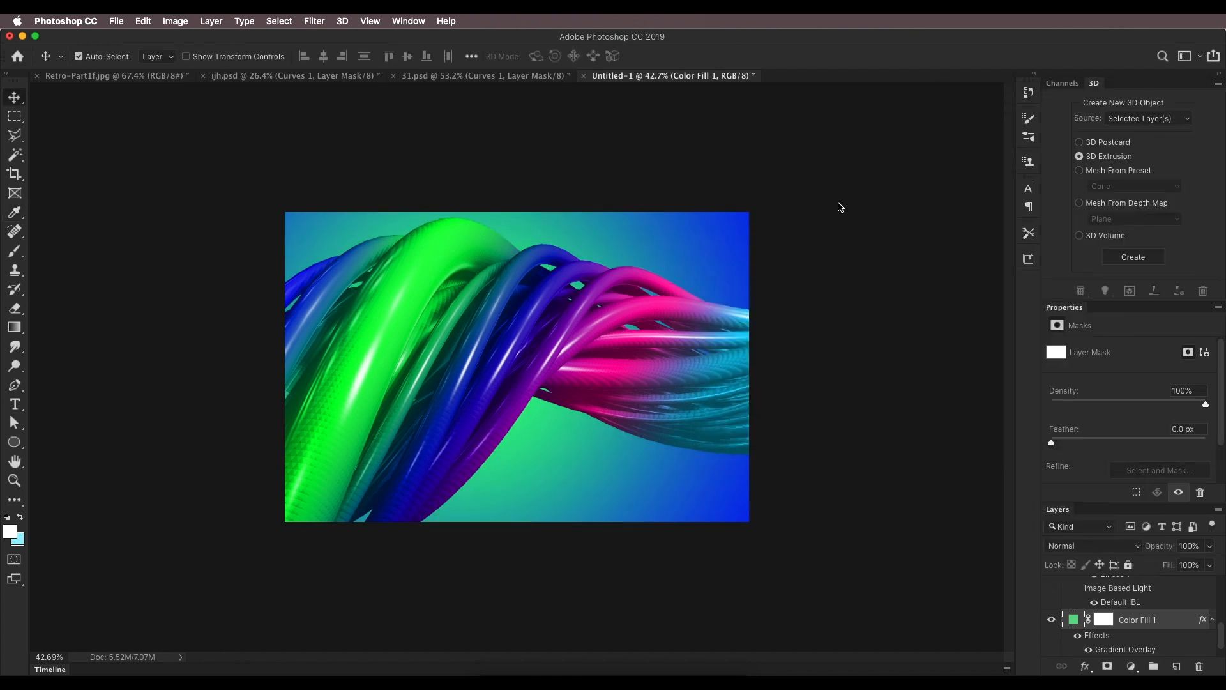
Compare the blue ends of the tubes with those in ijh.psd, viewing both documents fitted to the window.
{"action": "left_click", "coordinate": [173, 76]}
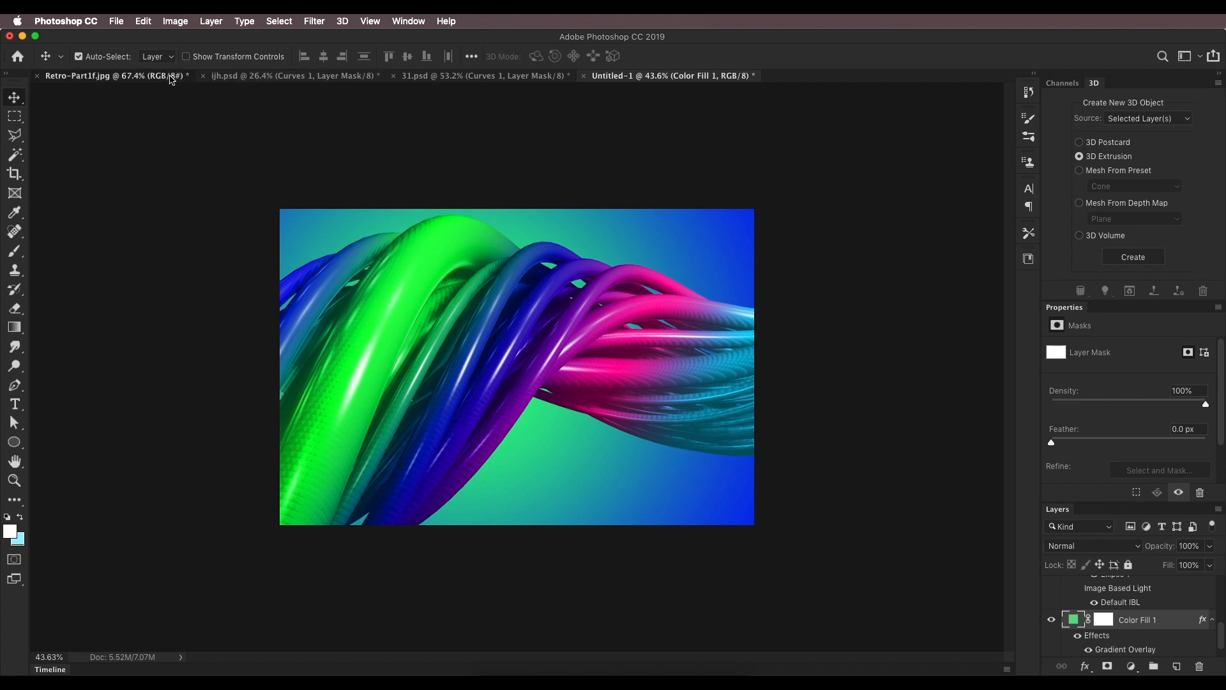
{"action": "left_click", "coordinate": [234, 76]}
{"action": "key", "text": "super+0"}
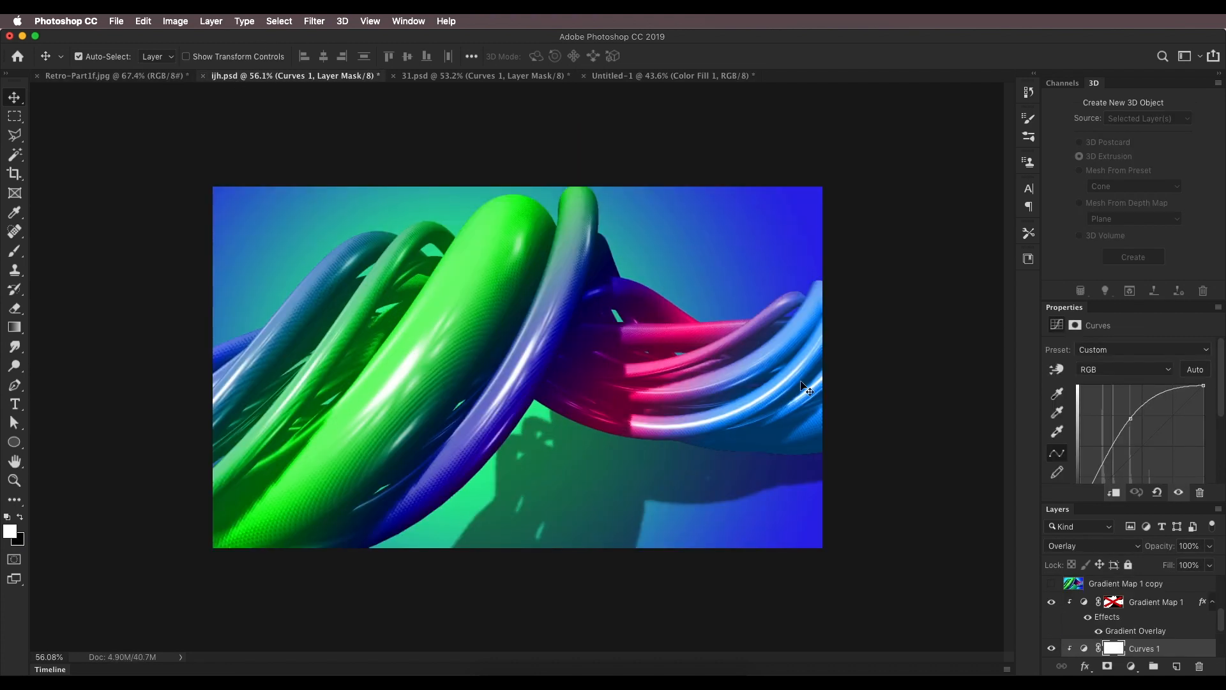
{"action": "left_click", "coordinate": [664, 76]}
{"action": "key", "text": "super+0"}
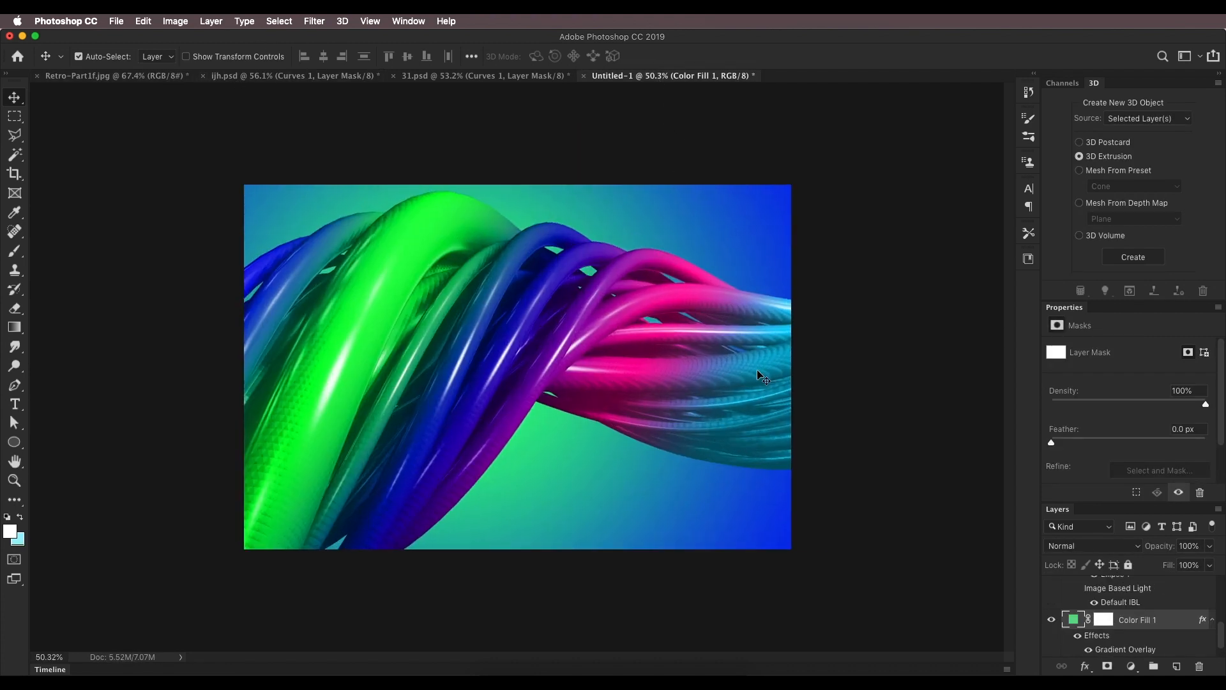
Recolour the cyan stop in the Gradient Map 1 layer's gradient overlay to #00b4ff and apply the layer style.
{"action": "scroll", "coordinate": [1107, 608], "scroll_direction": "up", "scroll_amount": 3}
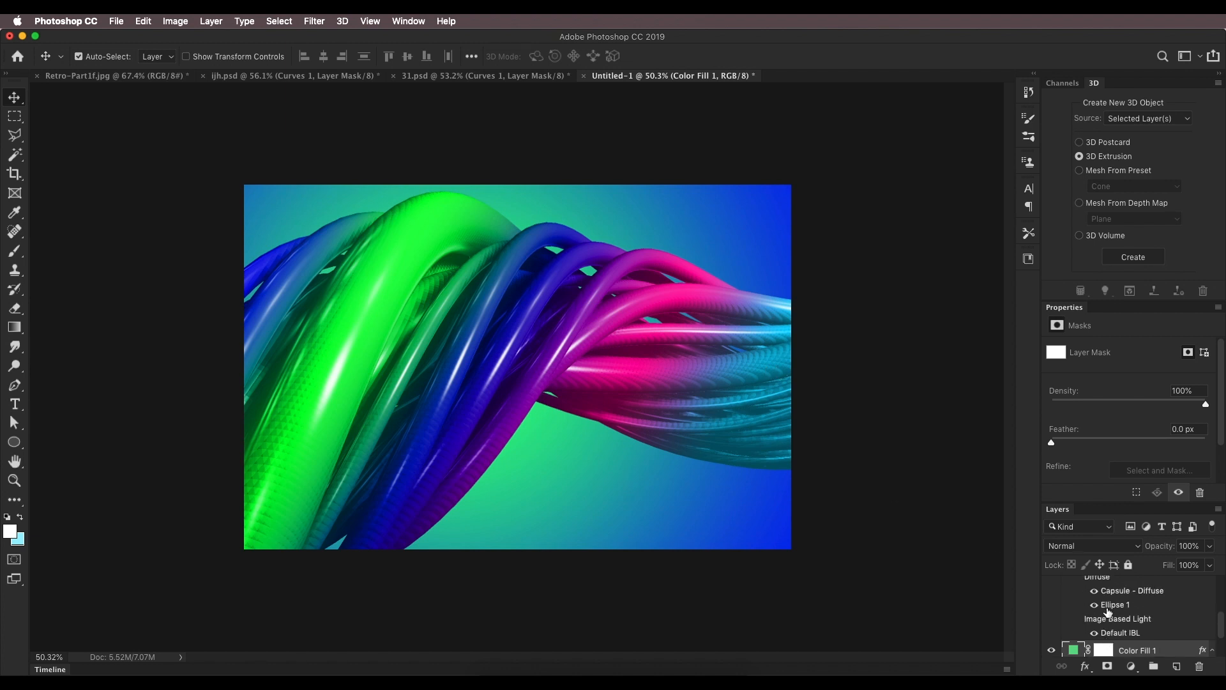
{"action": "scroll", "coordinate": [1108, 610], "scroll_direction": "up", "scroll_amount": 2}
{"action": "left_click", "coordinate": [770, 357]}
{"action": "scroll", "coordinate": [1111, 612], "scroll_direction": "up", "scroll_amount": 3}
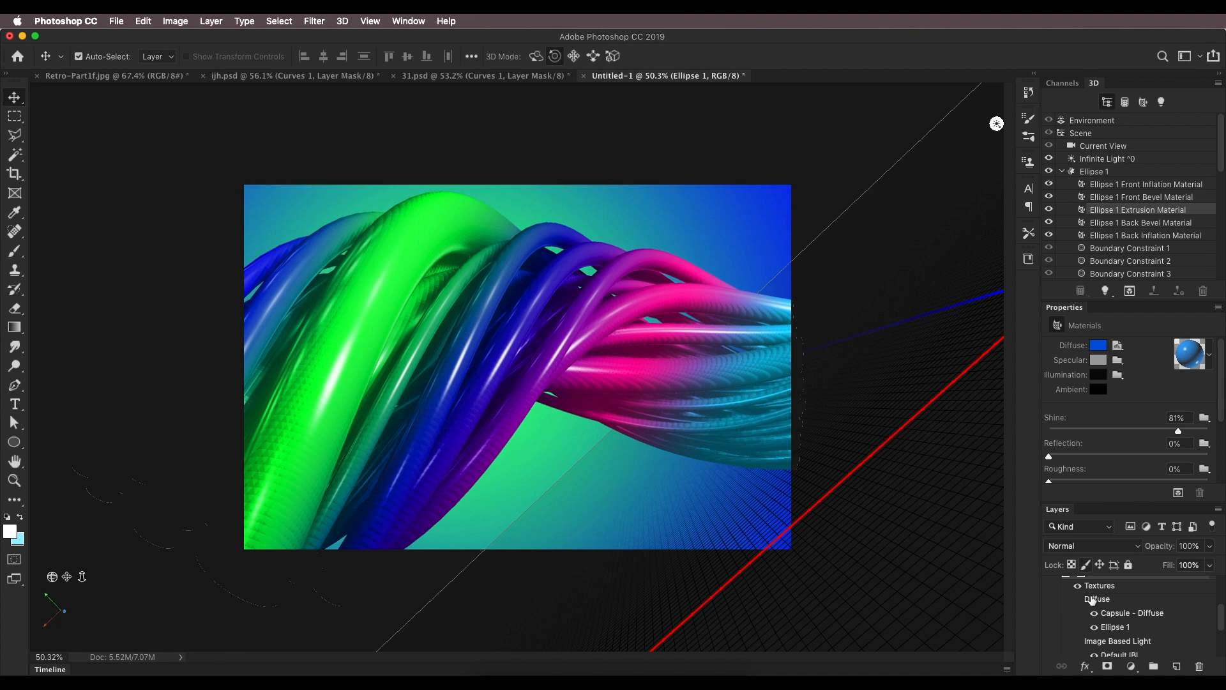
{"action": "double_click", "coordinate": [1118, 618]}
{"action": "left_click_drag", "start_coordinate": [1003, 107], "coordinate": [1047, 36]}
{"action": "left_click", "coordinate": [1017, 117]}
{"action": "left_click", "coordinate": [1180, 310]}
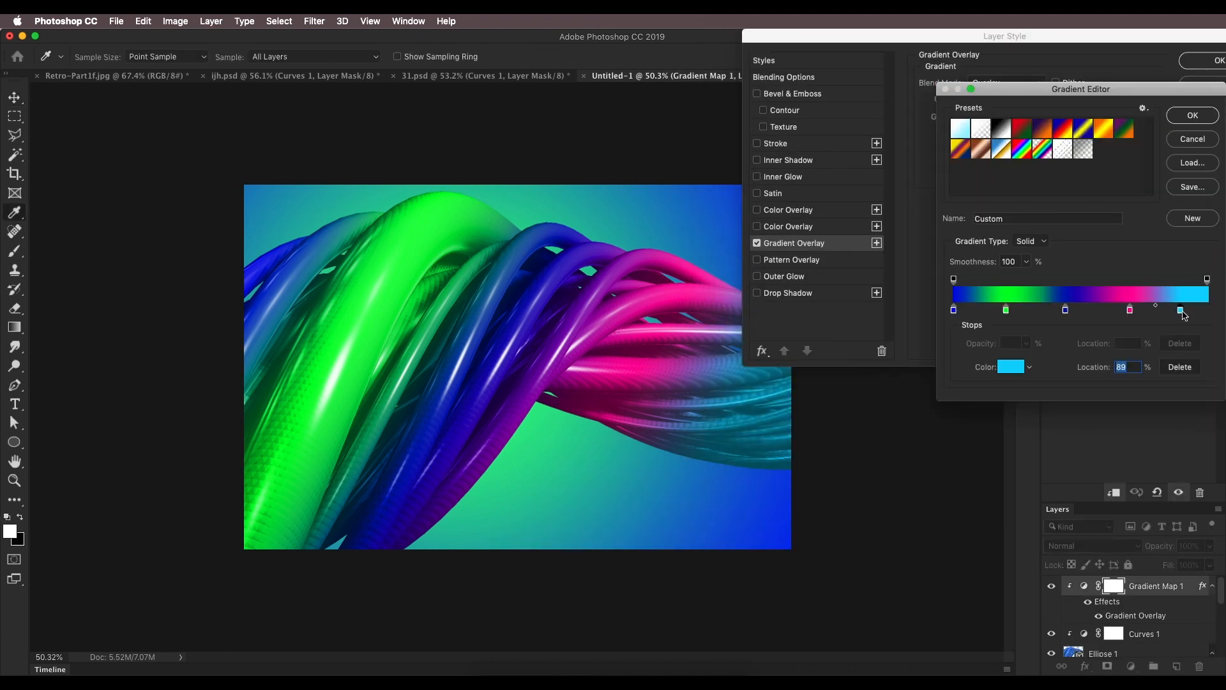
{"action": "left_click", "coordinate": [1012, 367]}
{"action": "left_click_drag", "start_coordinate": [978, 413], "coordinate": [980, 409]}
{"action": "mouse_move", "coordinate": [944, 336]}
{"action": "left_mouse_down"}
{"action": "mouse_move", "coordinate": [992, 304]}
{"action": "mouse_move", "coordinate": [1025, 307]}
{"action": "left_mouse_up"}
{"action": "left_click_drag", "start_coordinate": [1028, 398], "coordinate": [1034, 394]}
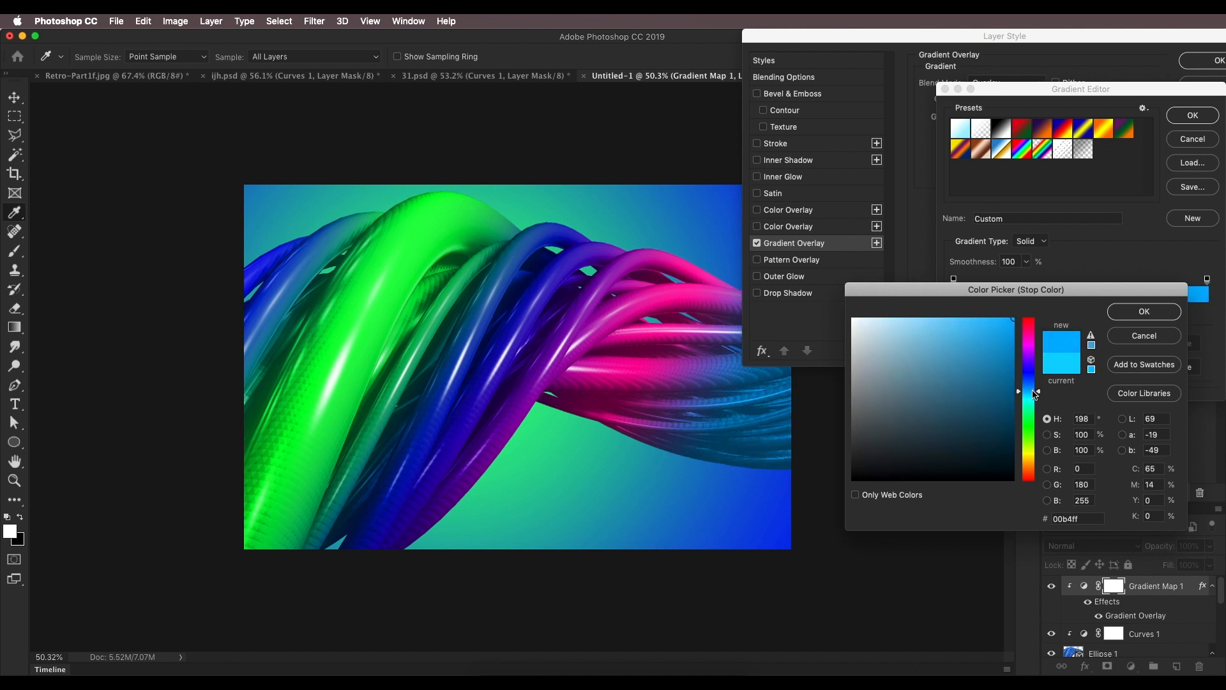
{"action": "left_click", "coordinate": [1124, 312]}
{"action": "left_click", "coordinate": [1187, 117]}
{"action": "left_click", "coordinate": [1205, 61]}
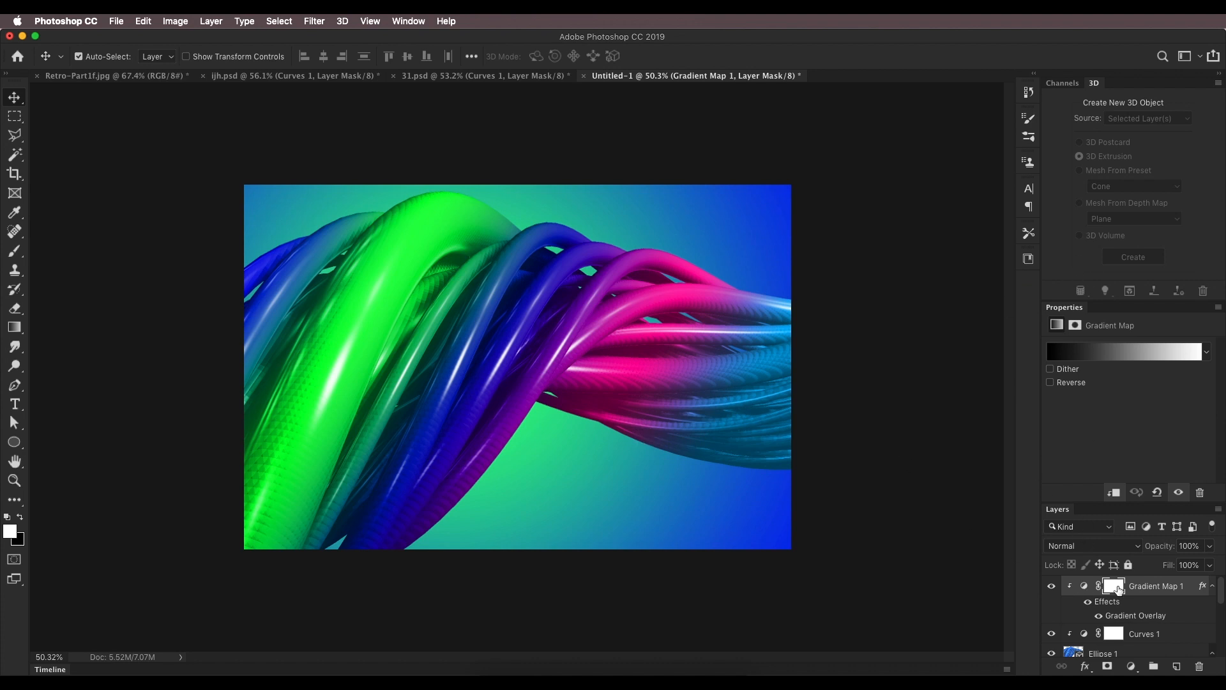
Select the infinite light in the Ellipse 1 layer's 3D scene.
{"action": "left_click", "coordinate": [1103, 652]}
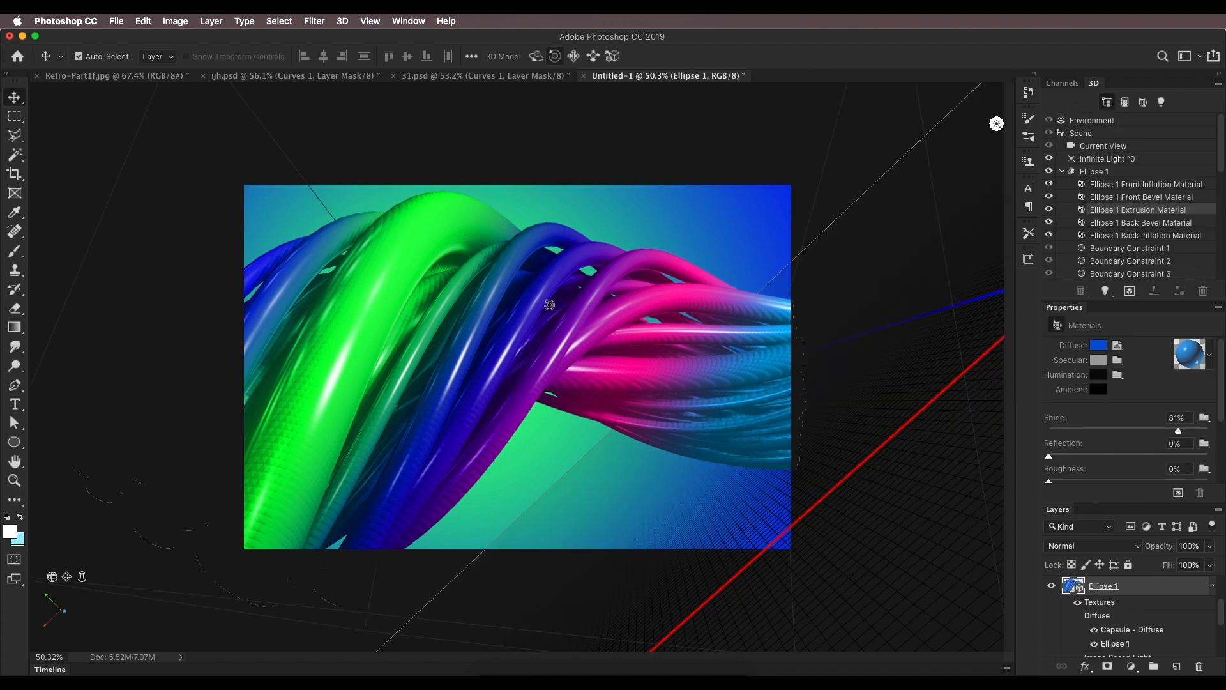
{"action": "left_click", "coordinate": [1076, 160]}
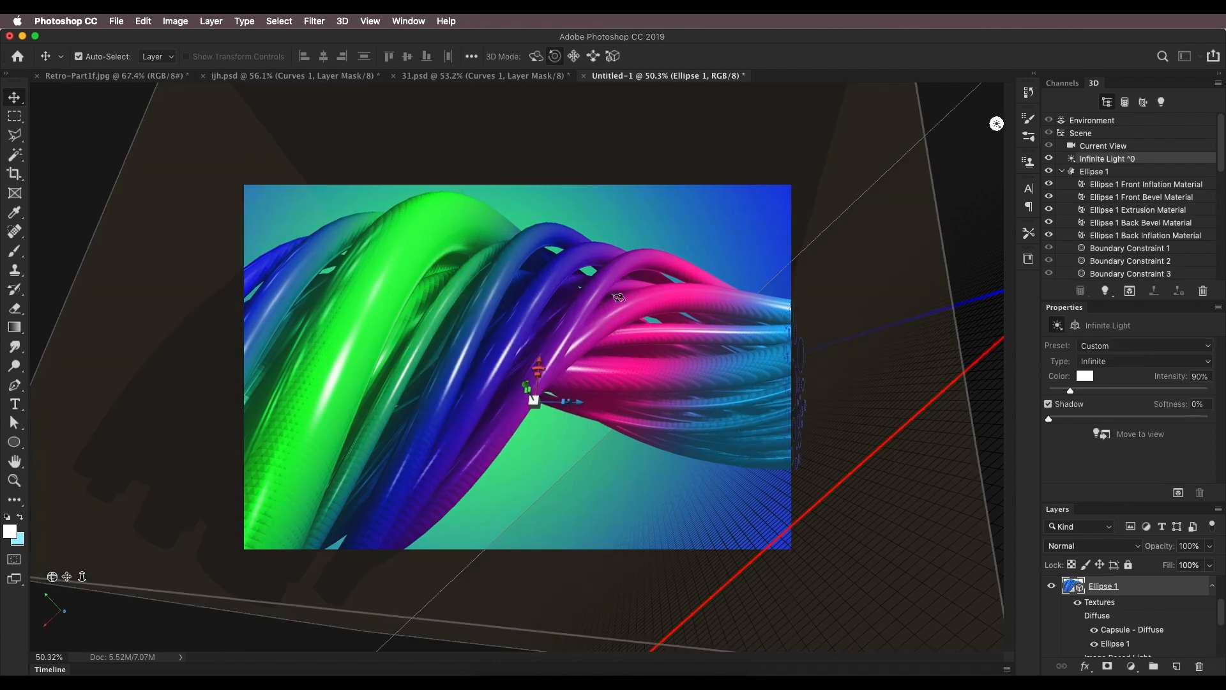
Swing the infinite light over to the upper-left side of the twisted 3D cables.
{"action": "left_click", "coordinate": [593, 306]}
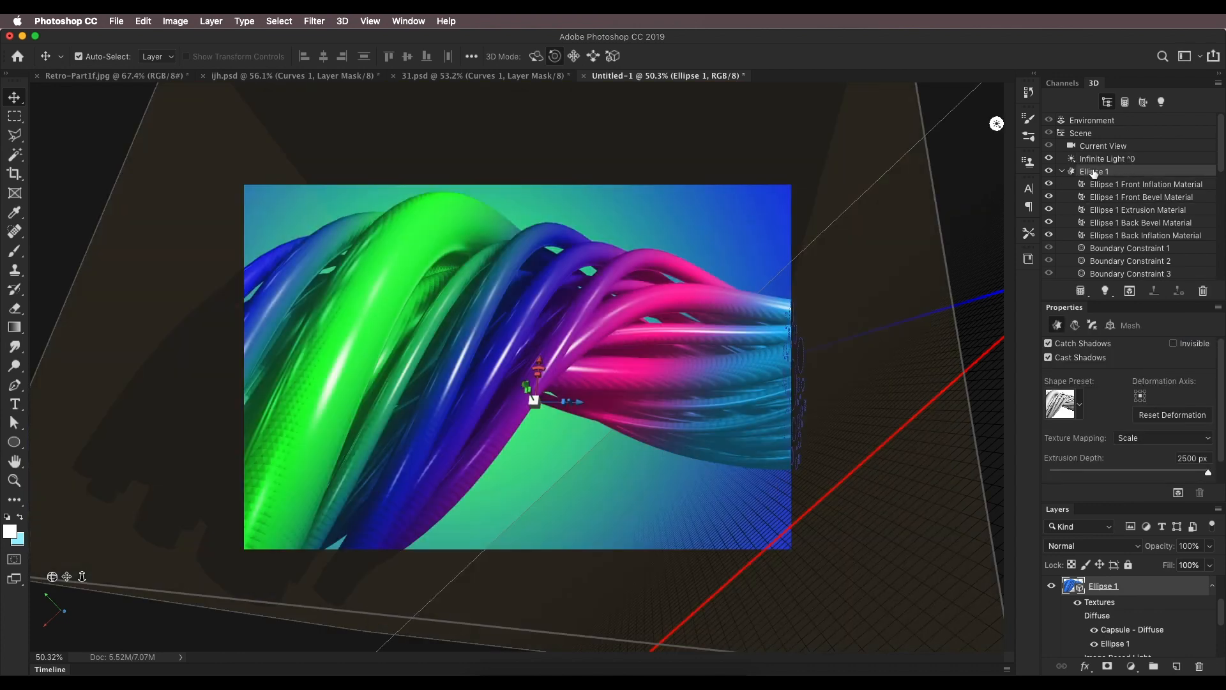
{"action": "left_click", "coordinate": [1097, 158]}
{"action": "mouse_move", "coordinate": [648, 299]}
{"action": "left_mouse_down"}
{"action": "mouse_move", "coordinate": [522, 345]}
{"action": "mouse_move", "coordinate": [447, 286]}
{"action": "mouse_move", "coordinate": [485, 329]}
{"action": "mouse_move", "coordinate": [446, 295]}
{"action": "mouse_move", "coordinate": [445, 307]}
{"action": "left_mouse_up"}
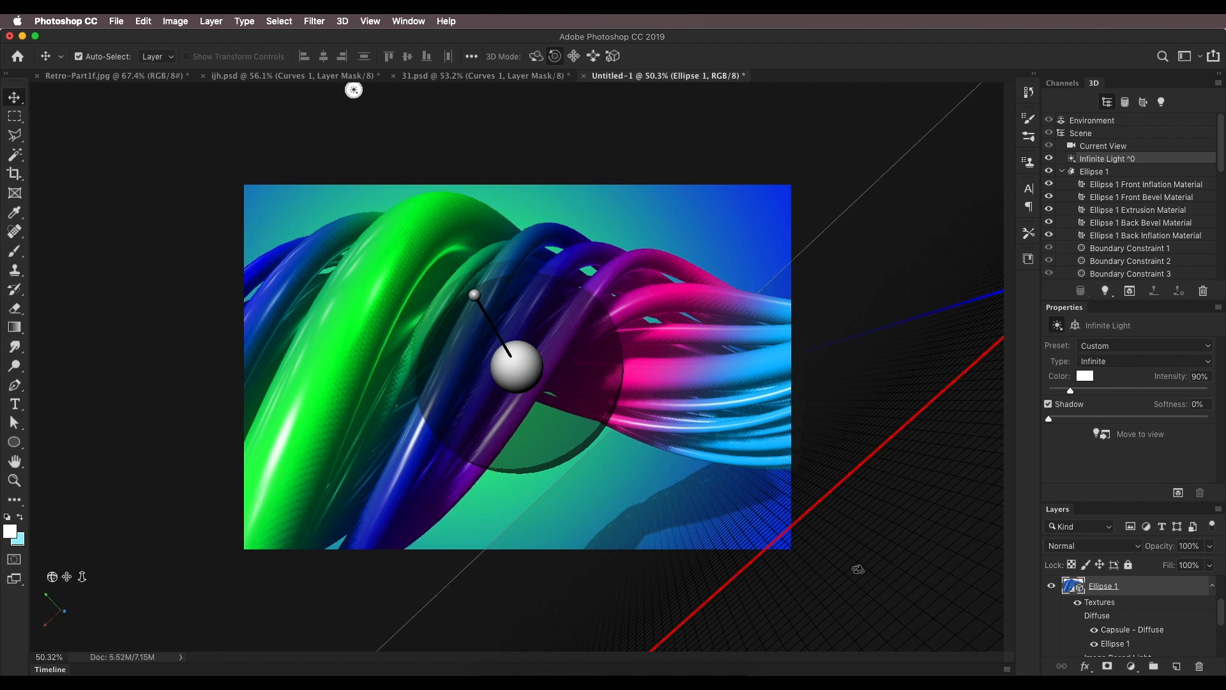
{"action": "scroll", "coordinate": [1159, 603], "scroll_direction": "up", "scroll_amount": 2}
{"action": "left_click", "coordinate": [1164, 603]}
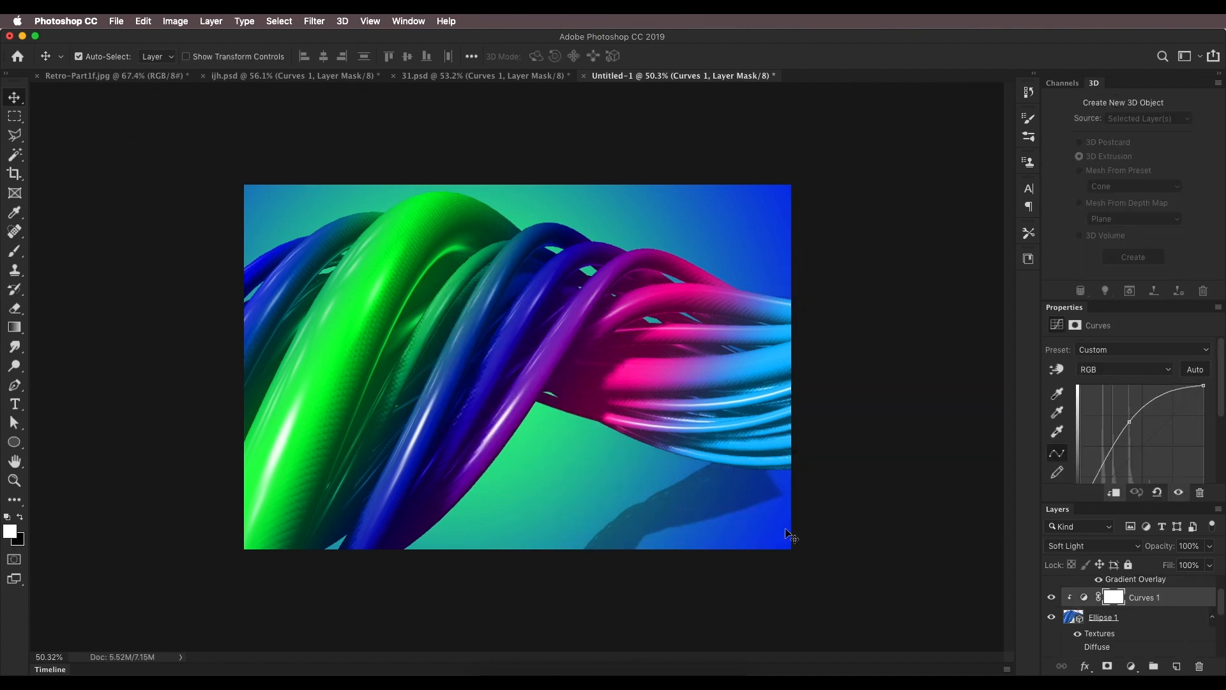
{"action": "scroll", "coordinate": [530, 428], "scroll_direction": "down", "scroll_amount": 5}
{"action": "scroll", "coordinate": [516, 379], "scroll_direction": "up", "scroll_amount": 5}
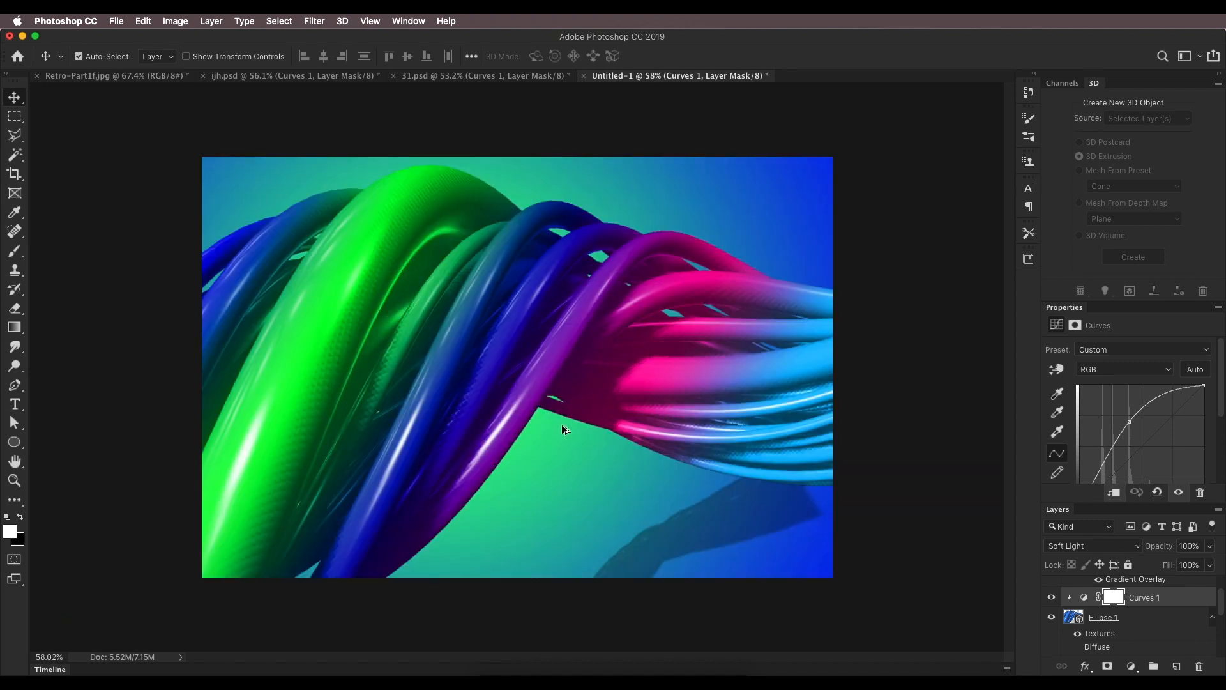
{"action": "scroll", "coordinate": [567, 326], "scroll_direction": "down", "scroll_amount": 1}
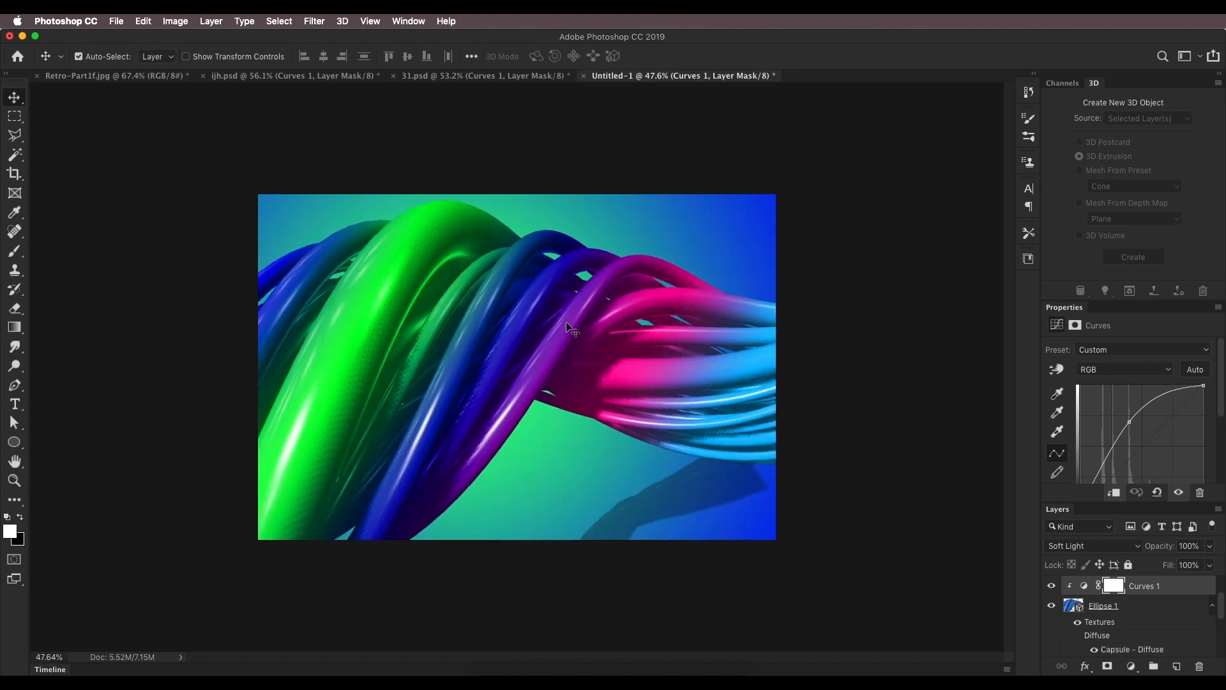
Fine-tune the infinite light's direction on the Ellipse 1 cables and finish by selecting the Background layer.
{"action": "left_click", "coordinate": [557, 342]}
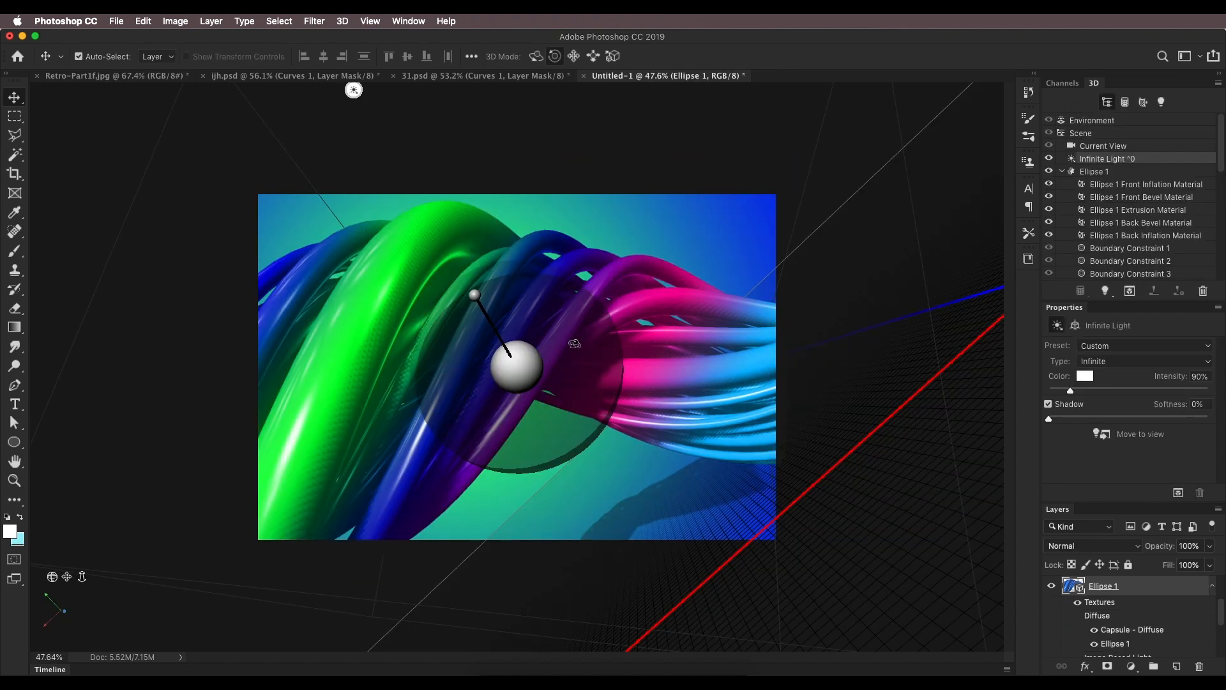
{"action": "left_click_drag", "start_coordinate": [475, 295], "coordinate": [475, 313]}
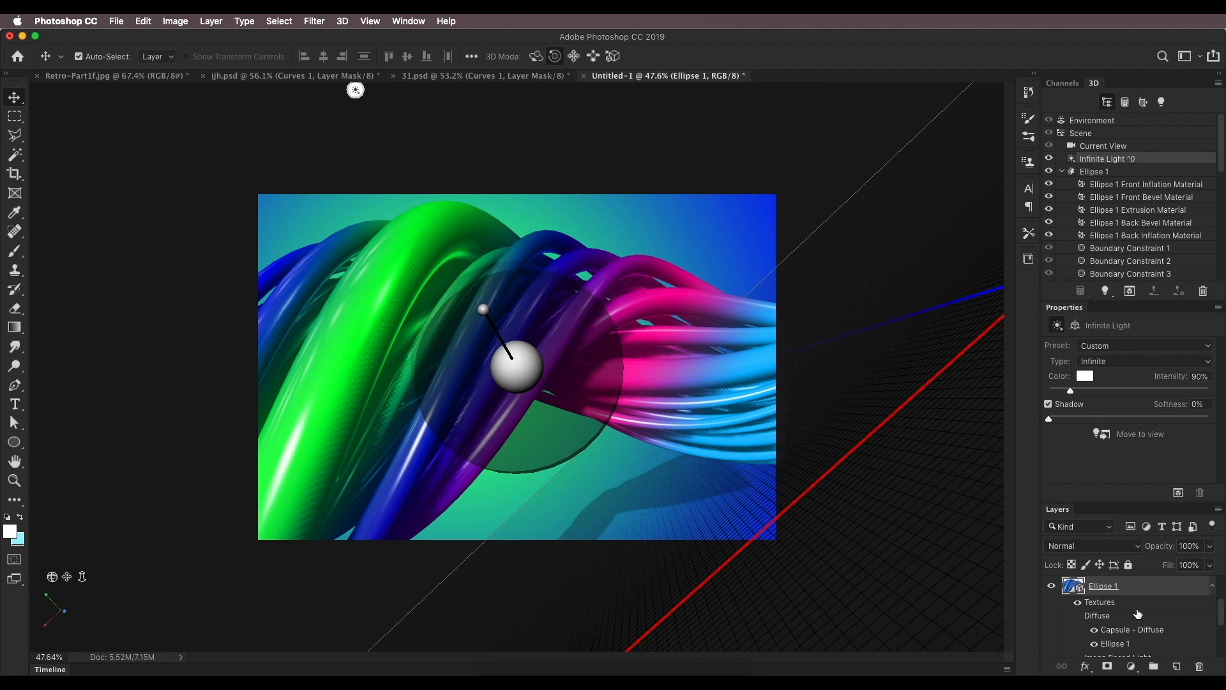
{"action": "scroll", "coordinate": [1137, 613], "scroll_direction": "down", "scroll_amount": 5}
{"action": "left_click", "coordinate": [1151, 649]}
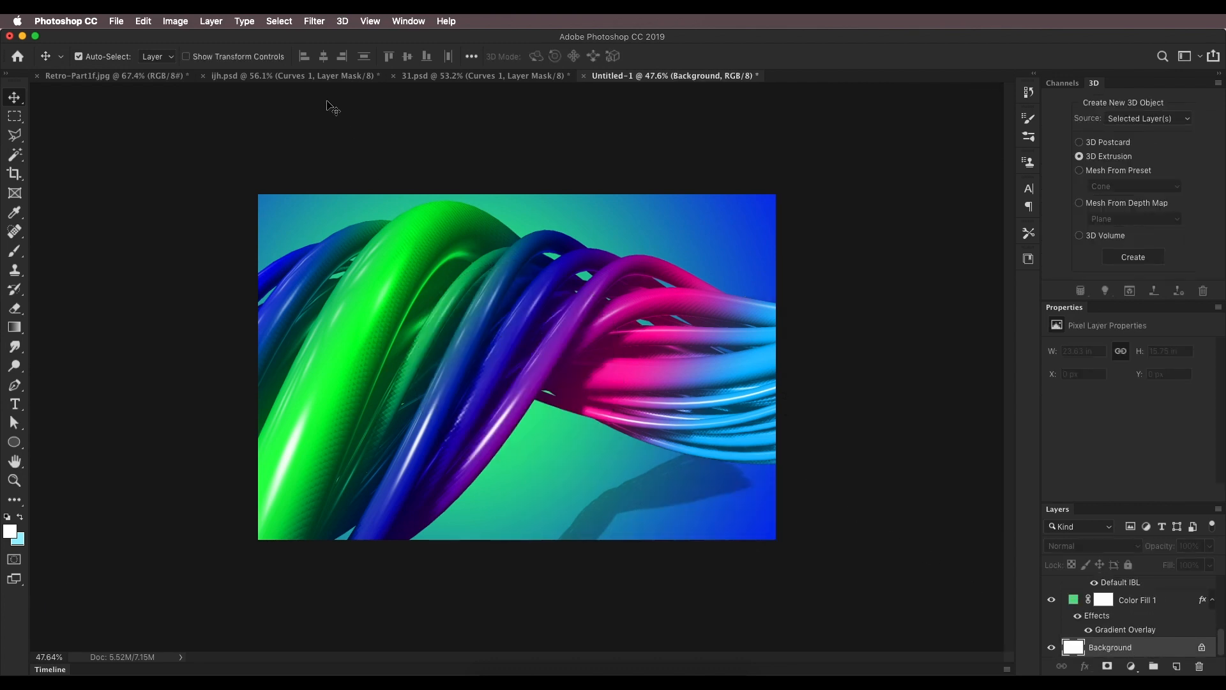
In the ijh.psd document, make the text, dot-pattern and Rounded Rectangle 1 layers visible.
{"action": "left_click", "coordinate": [327, 76]}
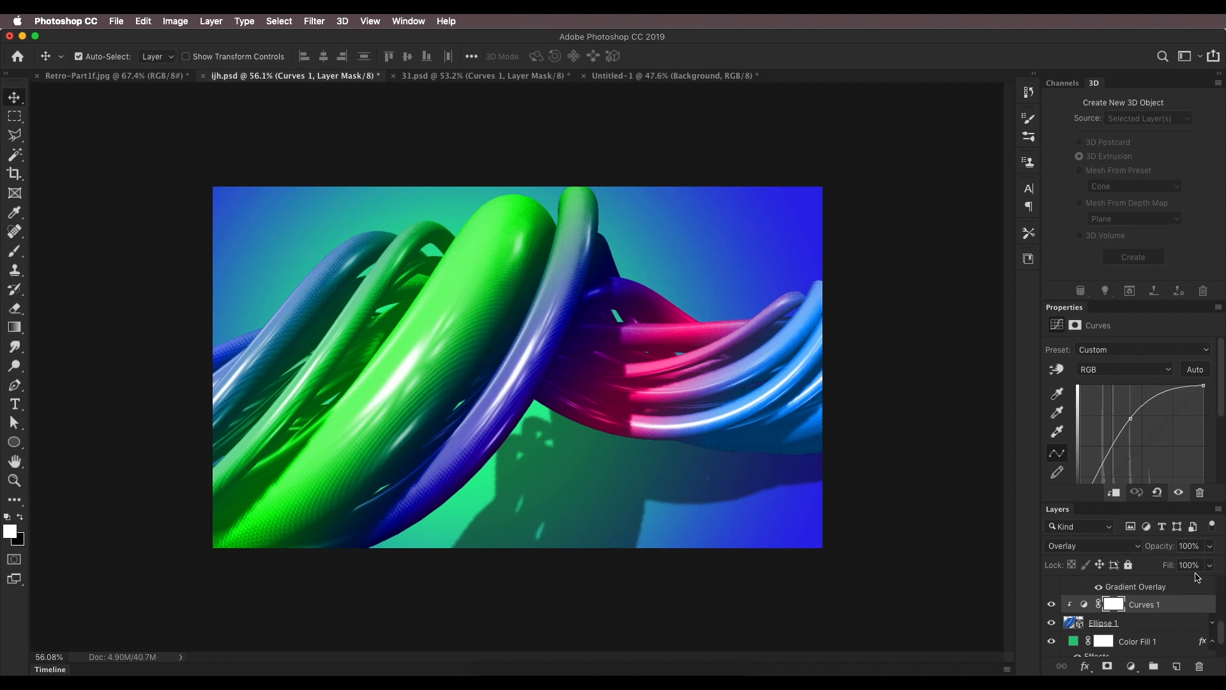
{"action": "scroll", "coordinate": [1141, 586], "scroll_direction": "up", "scroll_amount": 5}
{"action": "left_click_drag", "start_coordinate": [1052, 617], "coordinate": [1051, 539]}
{"action": "scroll", "coordinate": [1076, 632], "scroll_direction": "down", "scroll_amount": 3}
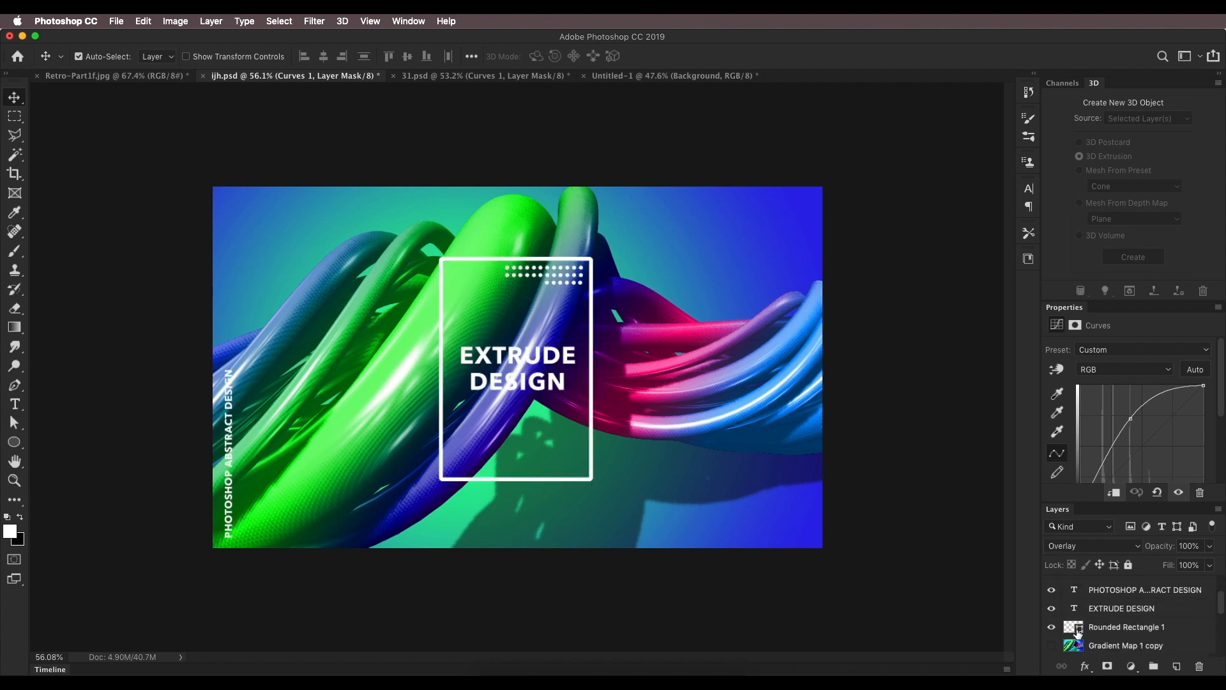
Copy all the title text, dot-pattern and Rounded Rectangle 1 layers together from ijh.psd into the Untitled-1 document.
{"action": "left_click", "coordinate": [1116, 599]}
{"action": "scroll", "coordinate": [1117, 606], "scroll_direction": "up", "scroll_amount": 5}
{"action": "left_click", "coordinate": [1114, 592], "text": "shift"}
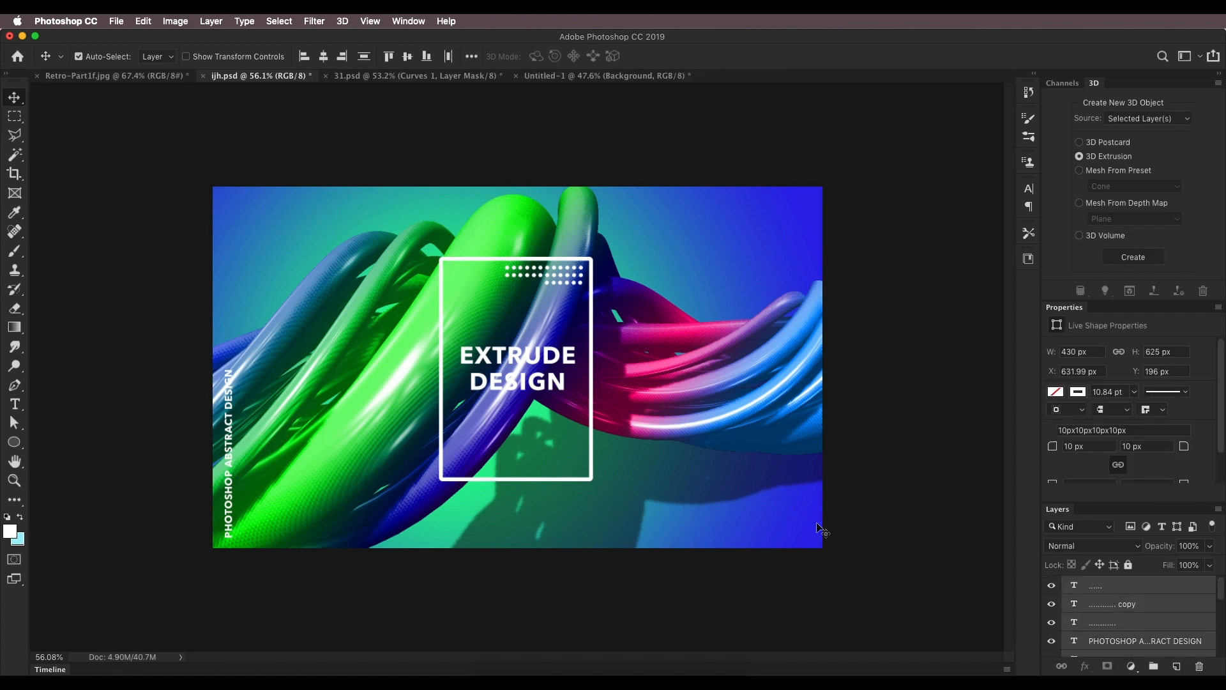
{"action": "left_click_drag", "start_coordinate": [516, 380], "coordinate": [535, 257]}
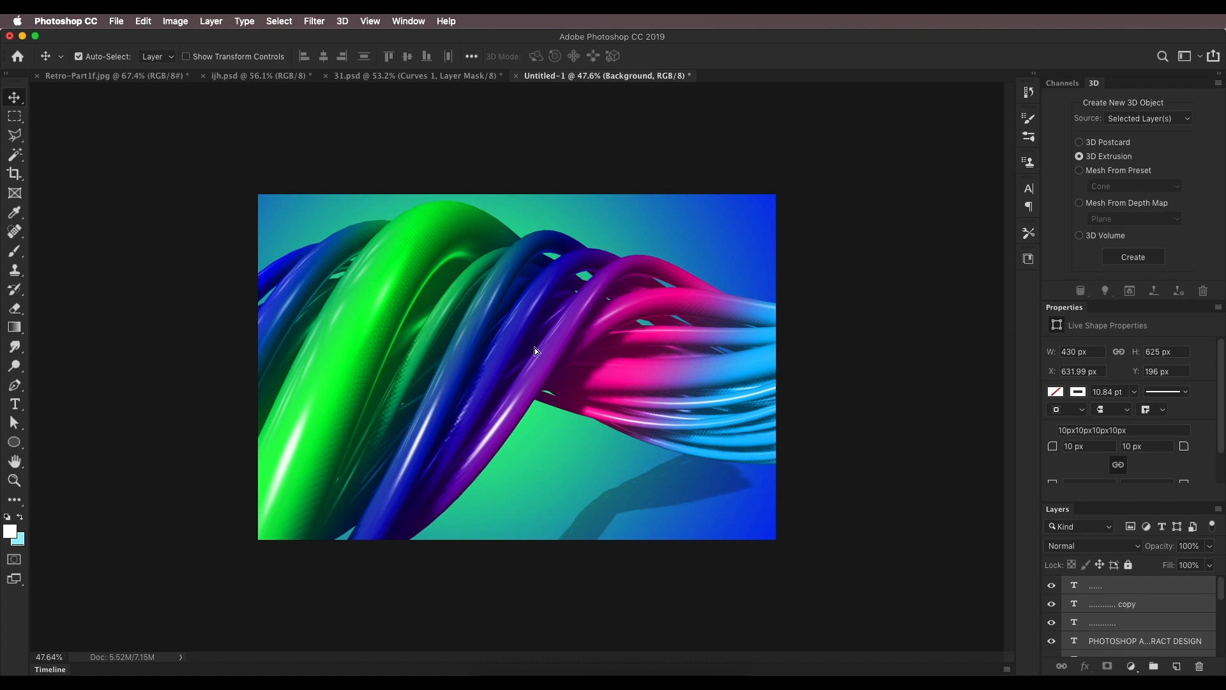
{"action": "left_click_drag", "start_coordinate": [535, 350], "coordinate": [537, 351]}
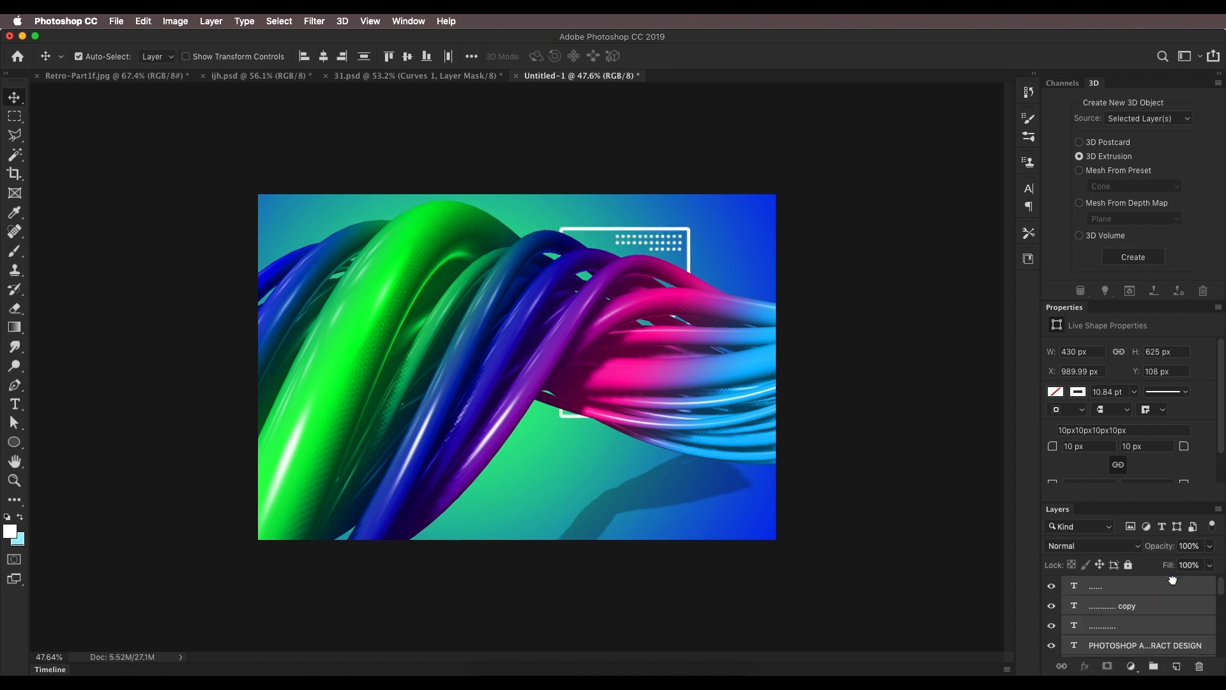
Bring the copied title layers in front of the cables and centre them, with the frame at about X 626, Y 244 px.
{"action": "left_click_drag", "start_coordinate": [626, 316], "coordinate": [515, 352]}
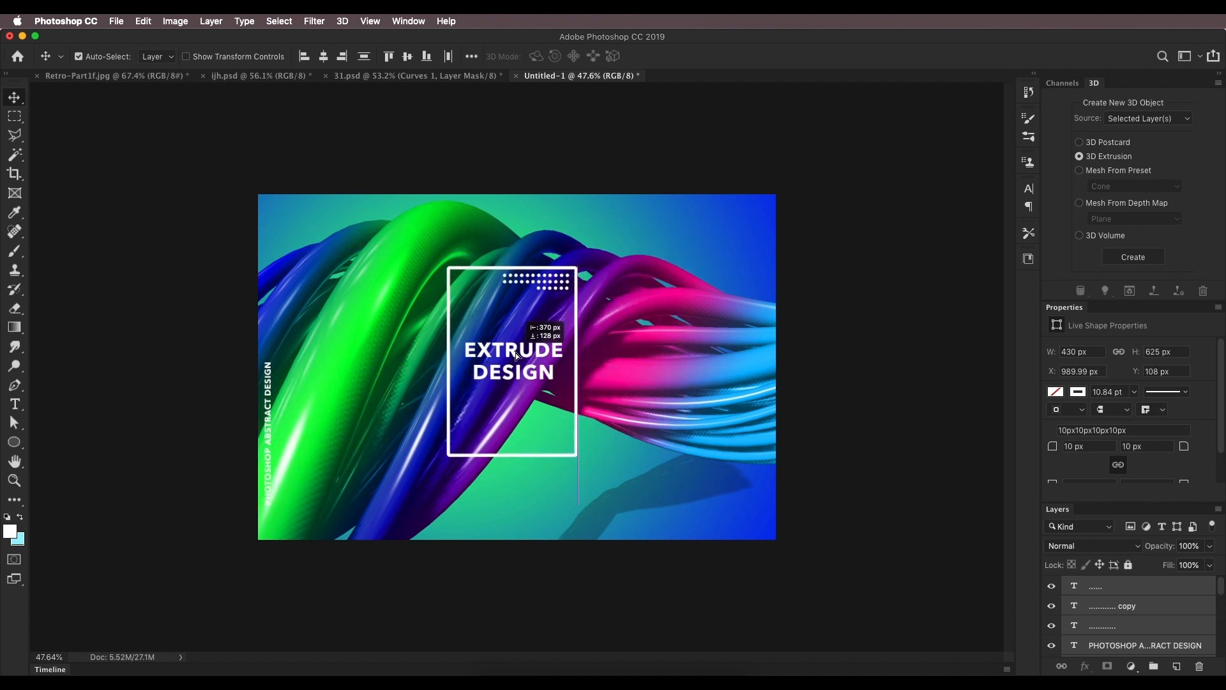
{"action": "key", "text": "Right"}
{"action": "key", "text": "Right"}
{"action": "key", "text": "Right"}
{"action": "key", "text": "Right"}
{"action": "key", "text": "Right"}
{"action": "key", "text": "Right"}
{"action": "key", "text": "Down"}
{"action": "key", "text": "Down"}
{"action": "key", "text": "Down"}
{"action": "key", "text": "Down"}
{"action": "key", "text": "Down"}
{"action": "key", "text": "Down"}
{"action": "key", "text": "Down"}
{"action": "key", "text": "Down"}
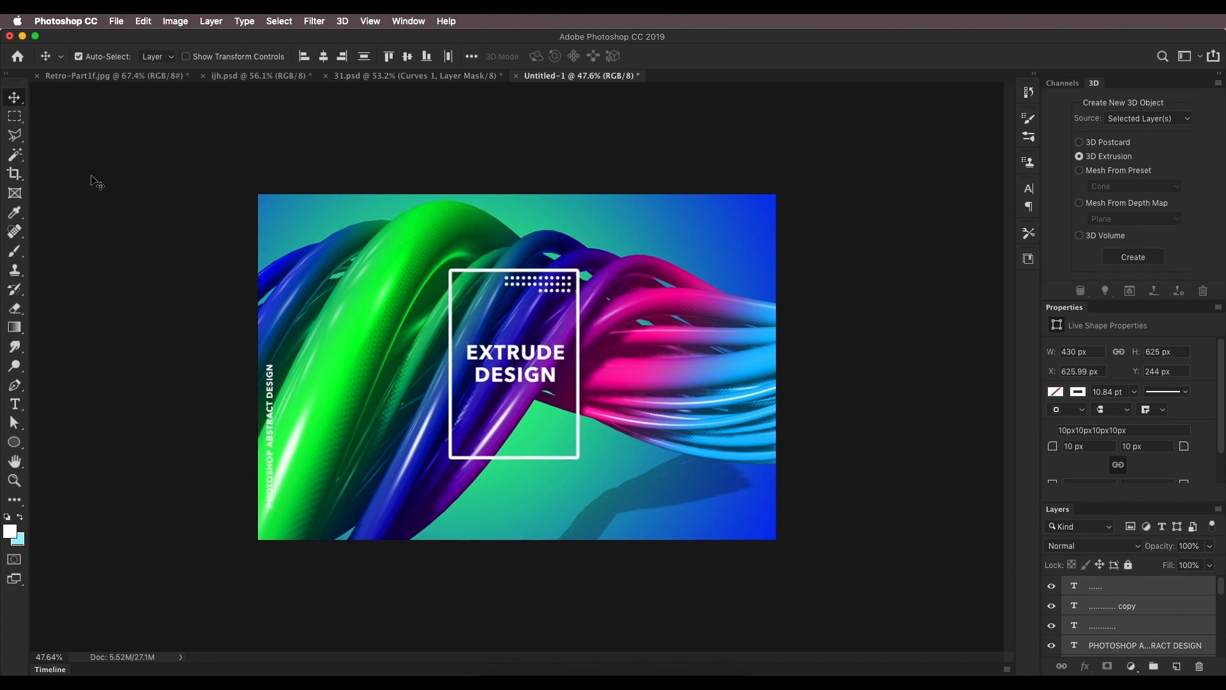
Crop the canvas evenly along its upper and lower edges to a height of about 1068 px.
{"action": "left_click", "coordinate": [15, 177]}
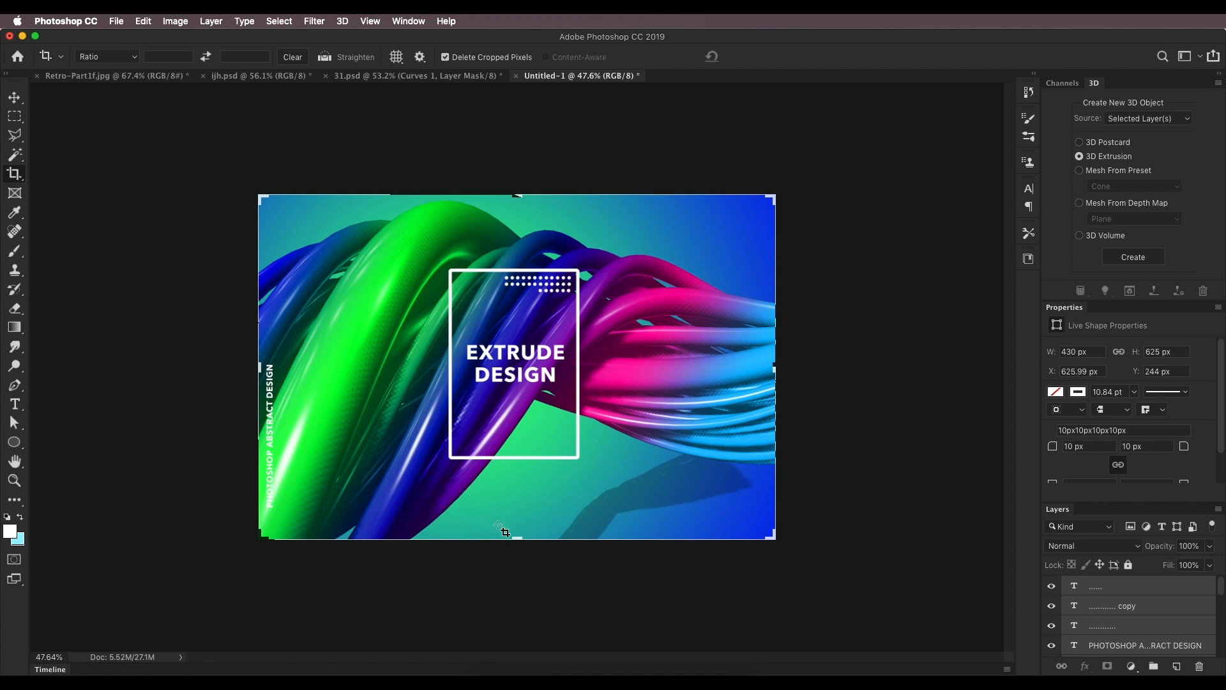
{"action": "left_click_drag", "start_coordinate": [515, 535], "coordinate": [515, 527]}
{"action": "key", "text": "Return"}
{"action": "left_click", "coordinate": [14, 99]}
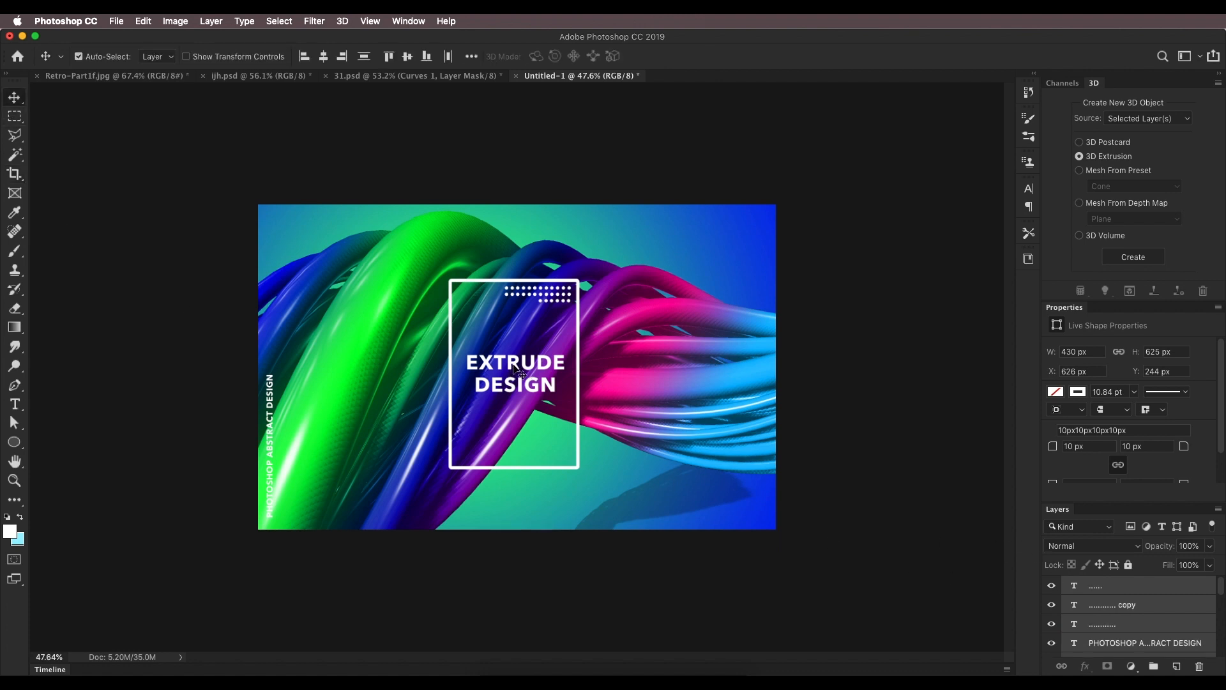
Nudge the title and frame layers to recentre them on the cropped canvas, with the frame at about X 625, Y 223 px.
{"action": "key", "text": "Up"}
{"action": "key", "text": "Up"}
{"action": "key", "text": "Up"}
{"action": "key", "text": "Up"}
{"action": "key", "text": "Up"}
{"action": "key", "text": "Up"}
{"action": "key", "text": "Up"}
{"action": "key", "text": "Up"}
{"action": "key", "text": "Up"}
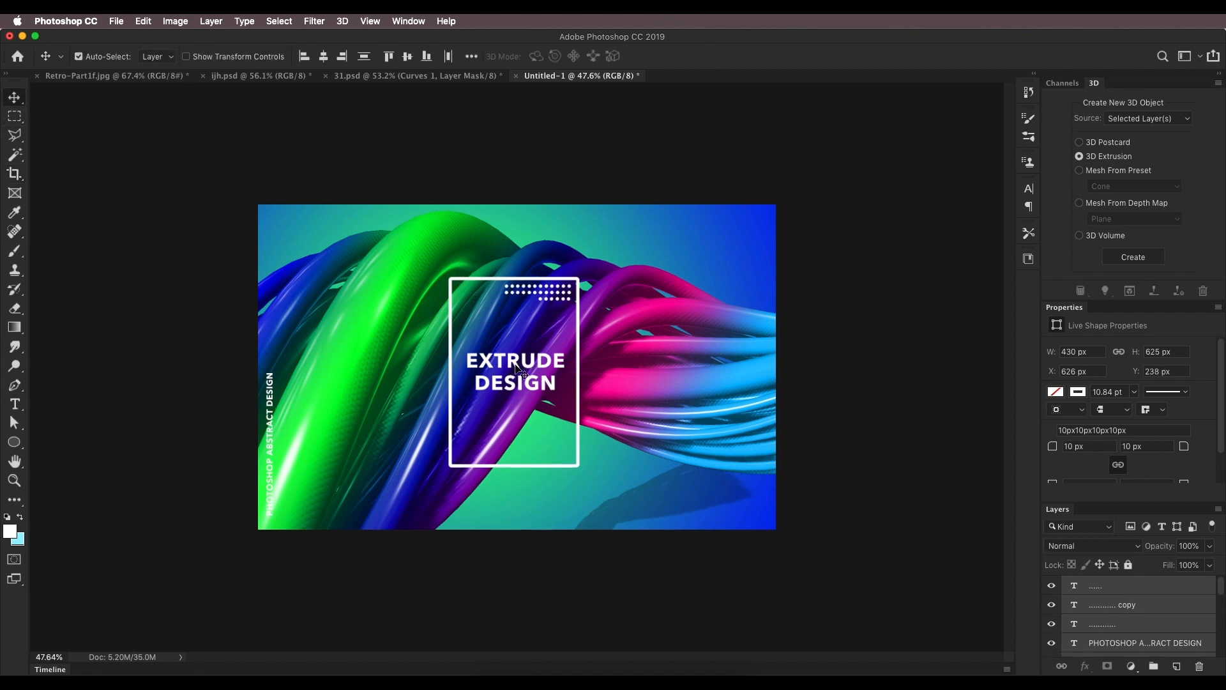
{"action": "key", "text": "Up"}
{"action": "key", "text": "Up"}
{"action": "key", "text": "Up"}
{"action": "key", "text": "Up"}
{"action": "key", "text": "Up"}
{"action": "key", "text": "Up"}
{"action": "key", "text": "Up"}
{"action": "key", "text": "Up"}
{"action": "key", "text": "Up"}
{"action": "key", "text": "Up"}
{"action": "key", "text": "Up"}
{"action": "key", "text": "Up"}
{"action": "key", "text": "Up"}
{"action": "key", "text": "Up"}
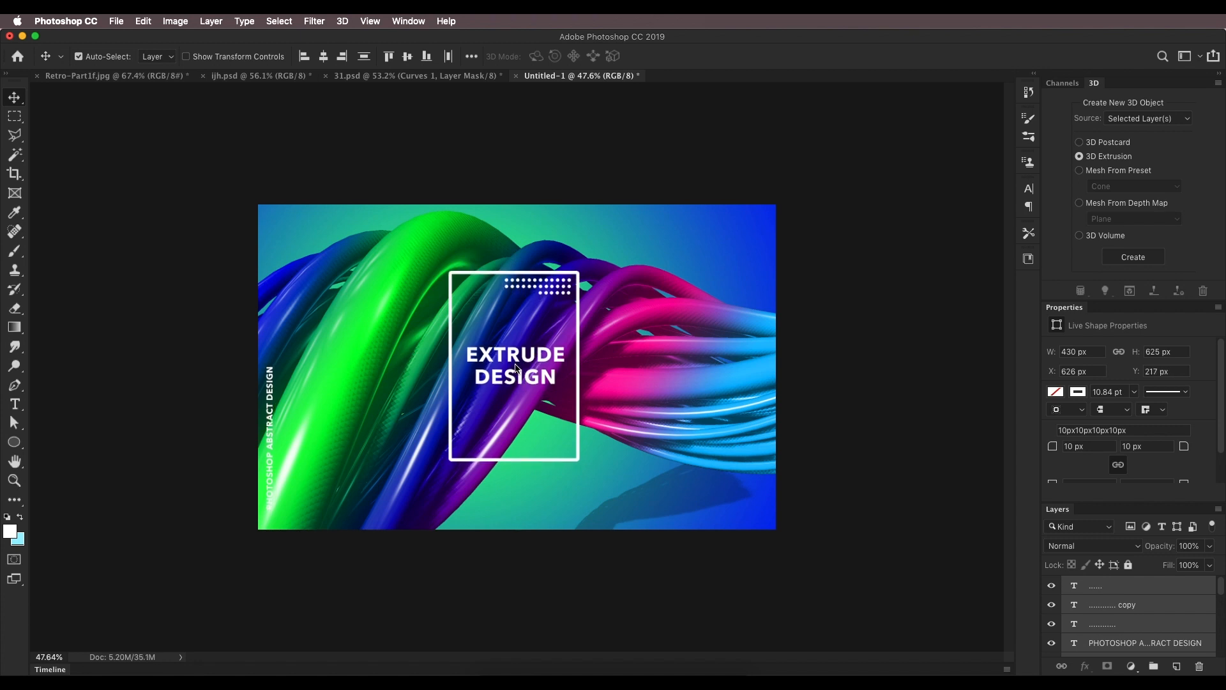
{"action": "key", "text": "Right"}
{"action": "key", "text": "Right"}
{"action": "key", "text": "Right"}
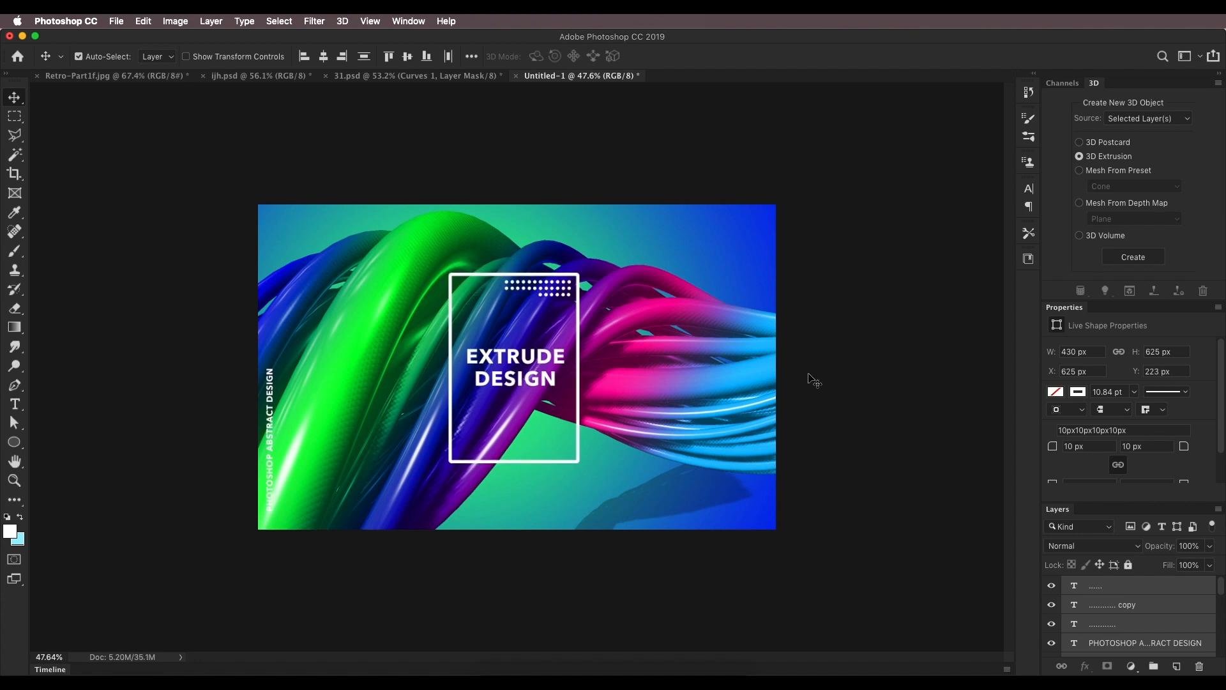
{"action": "left_click", "coordinate": [895, 369]}
Examine the finished Untitled-1 composition at different magnifications and compare it with the ijh.psd design.
{"action": "scroll", "coordinate": [492, 361], "scroll_direction": "up", "scroll_amount": 5}
{"action": "scroll", "coordinate": [491, 359], "scroll_direction": "down", "scroll_amount": 8}
{"action": "scroll", "coordinate": [494, 362], "scroll_direction": "up", "scroll_amount": 5}
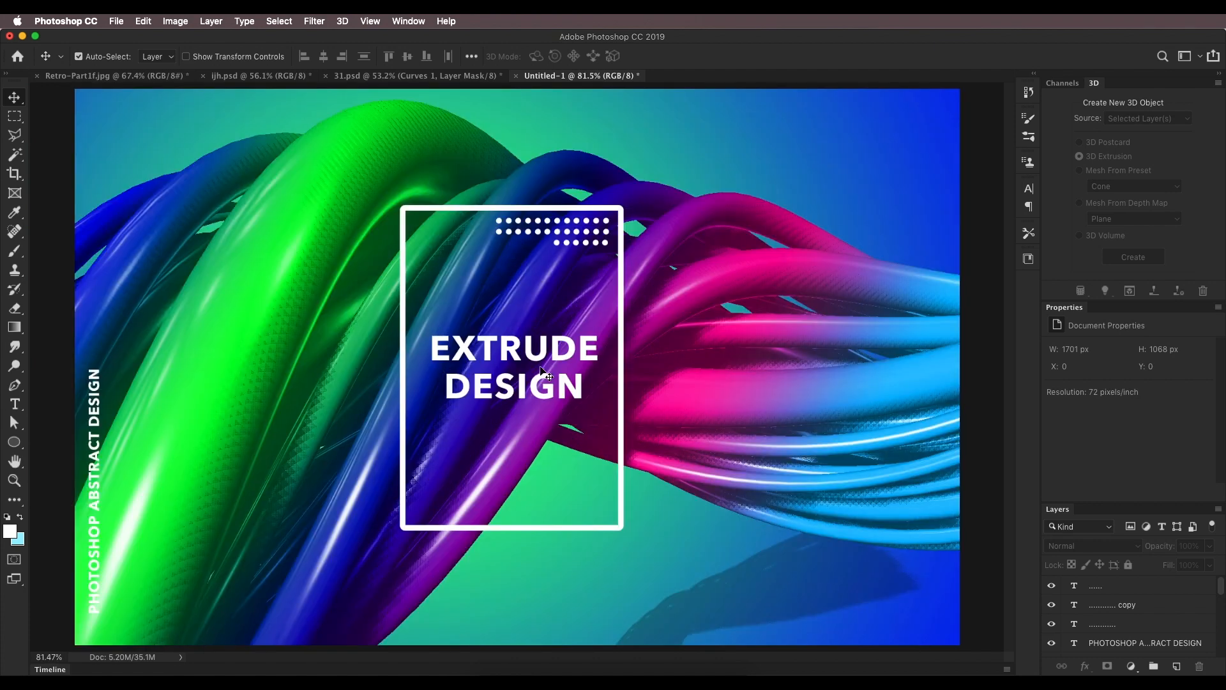
{"action": "scroll", "coordinate": [535, 369], "scroll_direction": "down", "scroll_amount": 2}
{"action": "left_click", "coordinate": [293, 75]}
{"action": "scroll", "coordinate": [569, 343], "scroll_direction": "down", "scroll_amount": 2}
{"action": "scroll", "coordinate": [568, 344], "scroll_direction": "up", "scroll_amount": 2}
{"action": "left_click", "coordinate": [562, 74]}
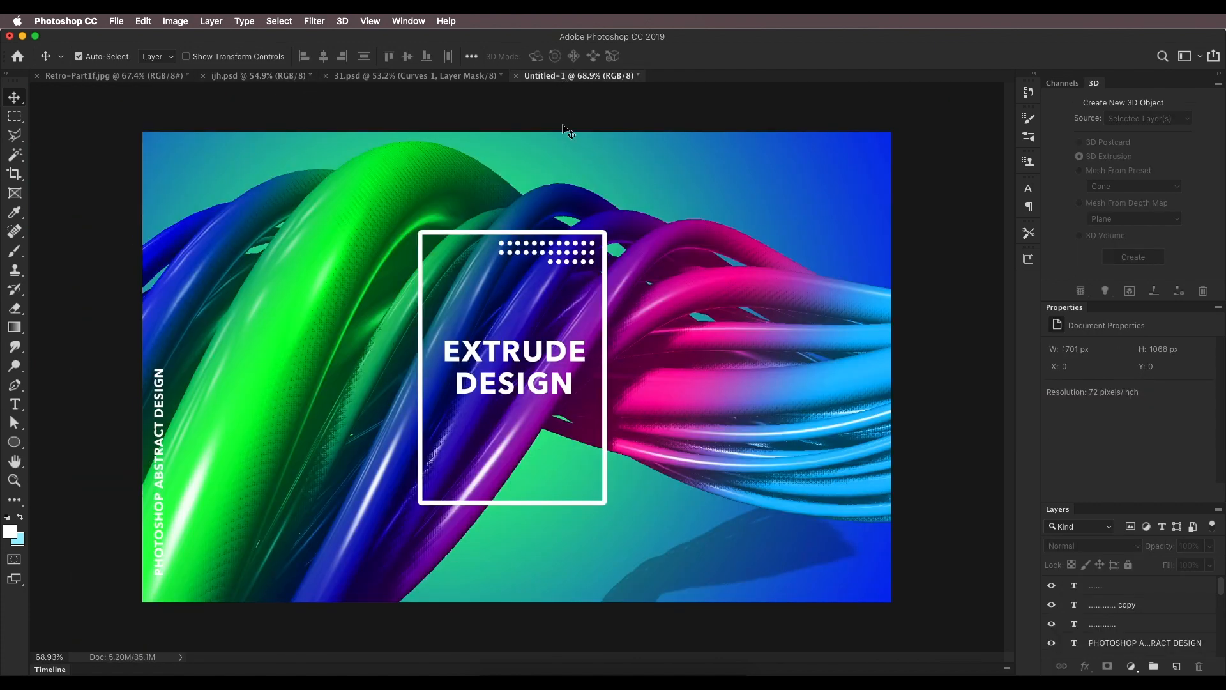
{"action": "scroll", "coordinate": [525, 367], "scroll_direction": "down", "scroll_amount": 2}
{"action": "scroll", "coordinate": [523, 367], "scroll_direction": "up", "scroll_amount": 1}
{"action": "scroll", "coordinate": [522, 368], "scroll_direction": "up", "scroll_amount": 1}
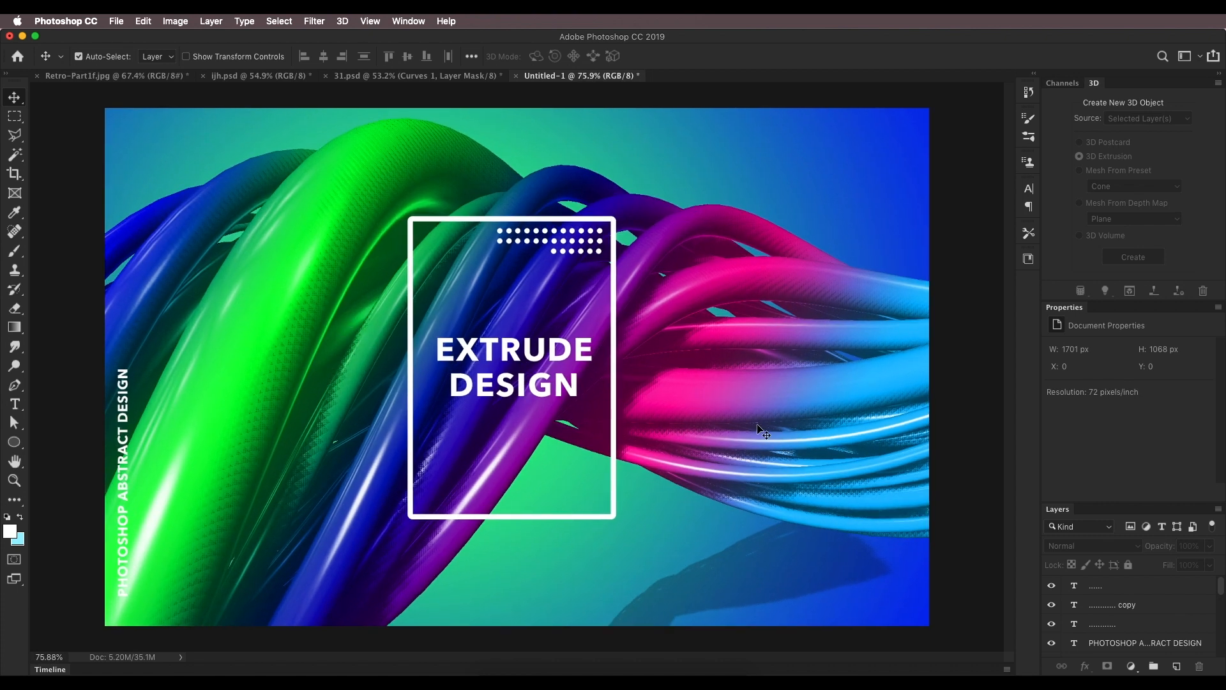
{"action": "scroll", "coordinate": [718, 399], "scroll_direction": "down", "scroll_amount": 2}
{"action": "scroll", "coordinate": [604, 372], "scroll_direction": "up", "scroll_amount": 1}
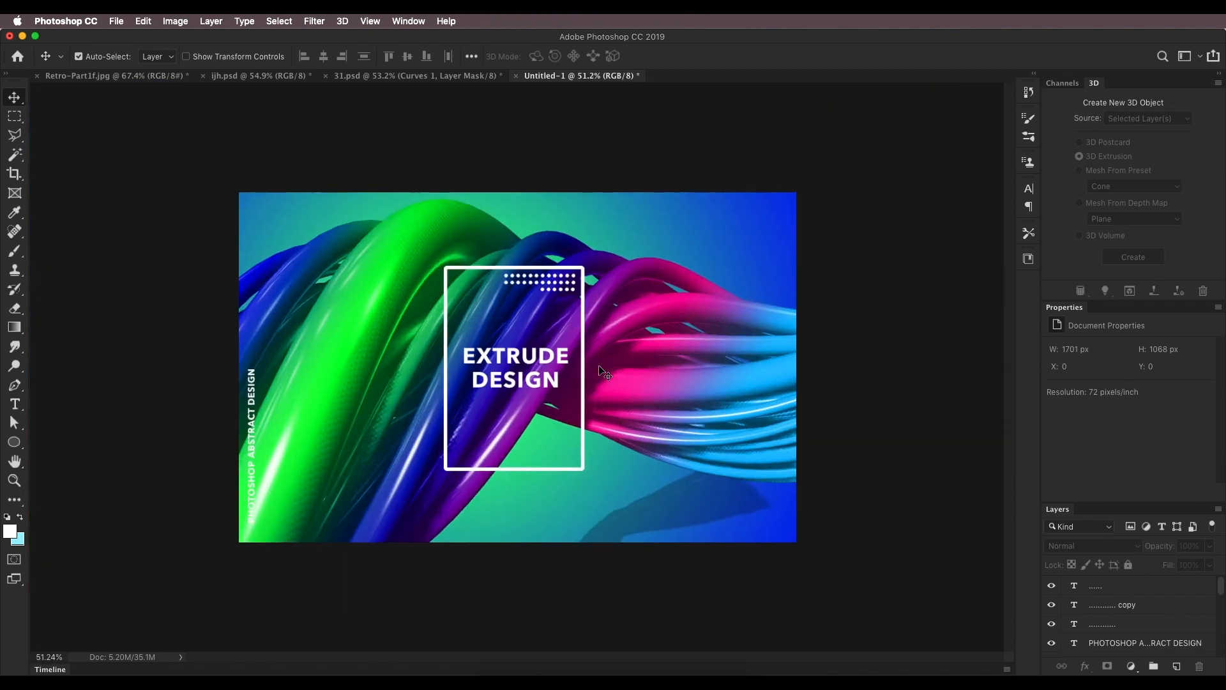
View the 31.psd poster, and create a new 400 x 600 mm document at 72 ppi in RGB Color with a white background.
{"action": "left_click", "coordinate": [465, 76]}
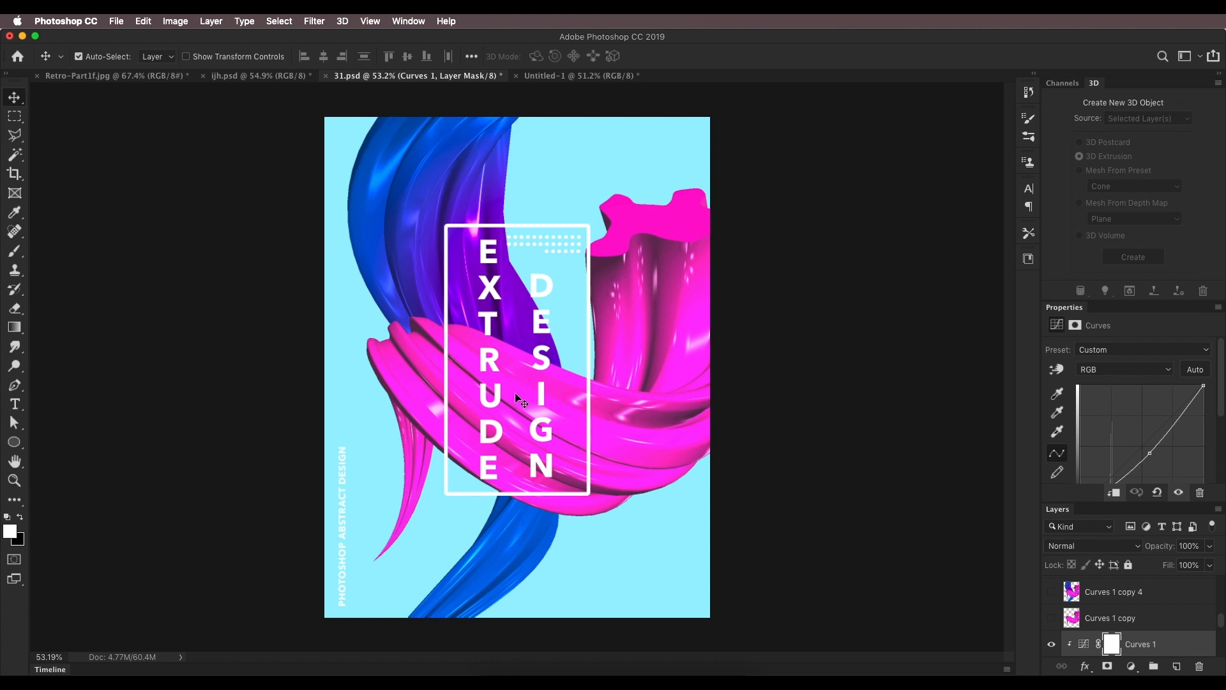
{"action": "left_click", "coordinate": [117, 21]}
{"action": "left_click", "coordinate": [156, 40]}
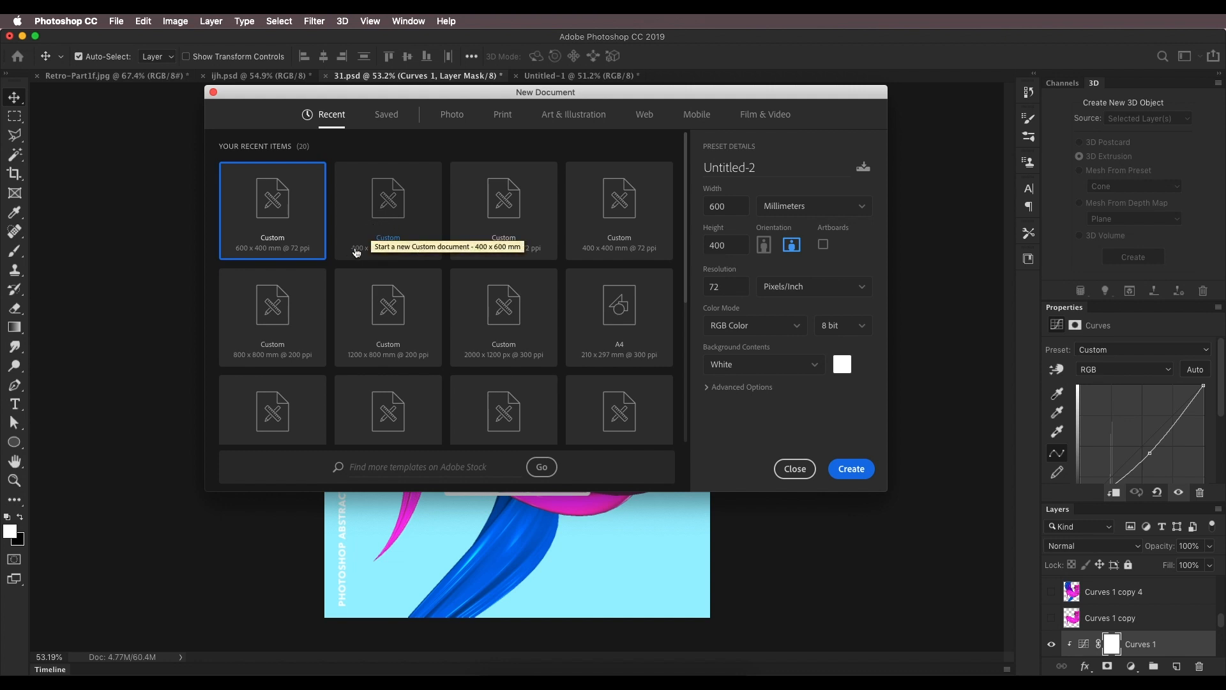
{"action": "left_click", "coordinate": [384, 223]}
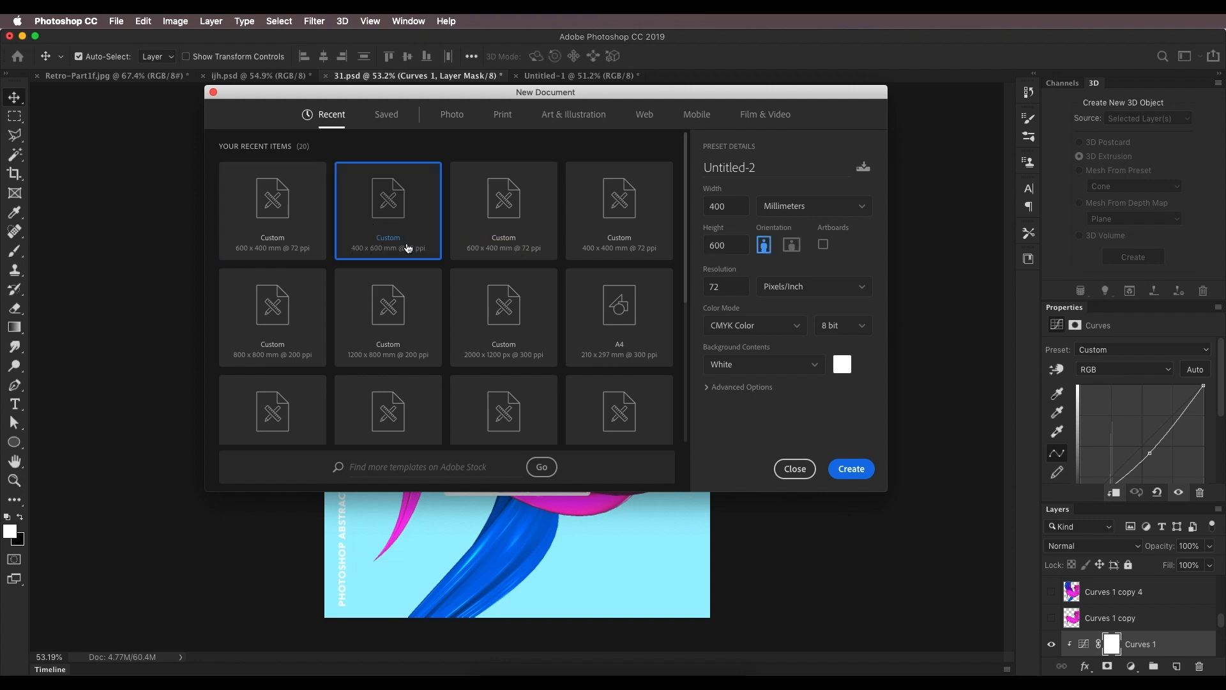
{"action": "left_click", "coordinate": [735, 209]}
{"action": "left_click", "coordinate": [738, 241]}
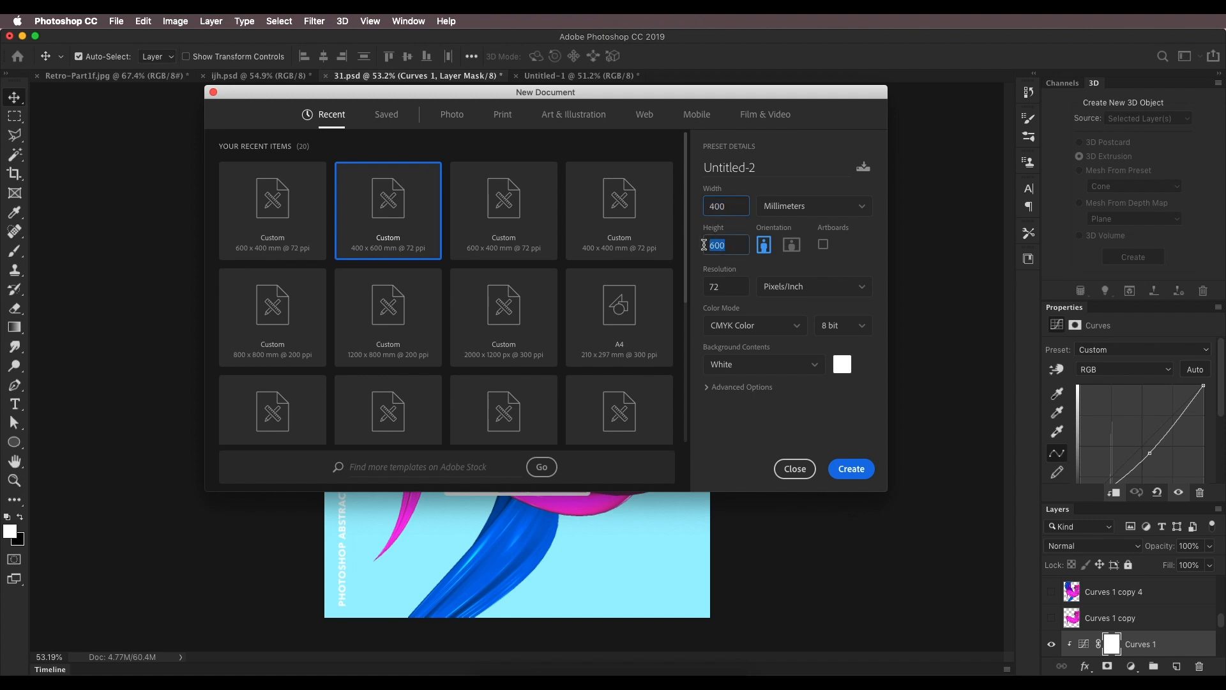
{"action": "left_click", "coordinate": [745, 332]}
{"action": "left_click", "coordinate": [734, 390]}
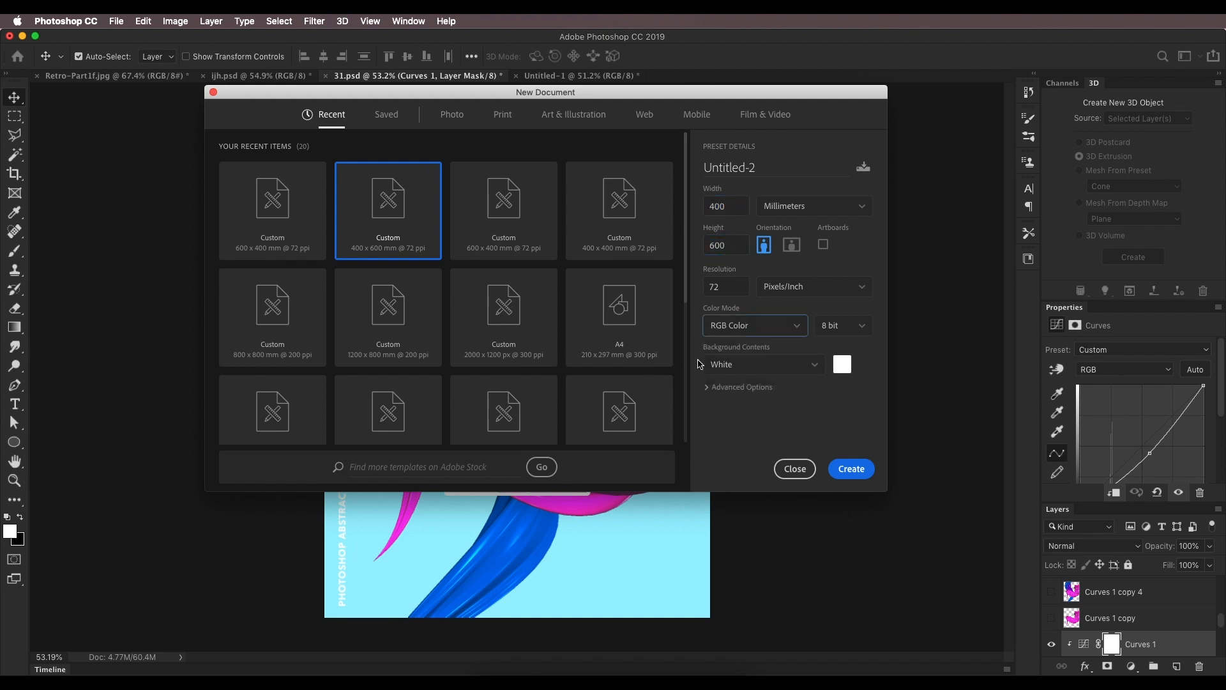
{"action": "left_click", "coordinate": [844, 470]}
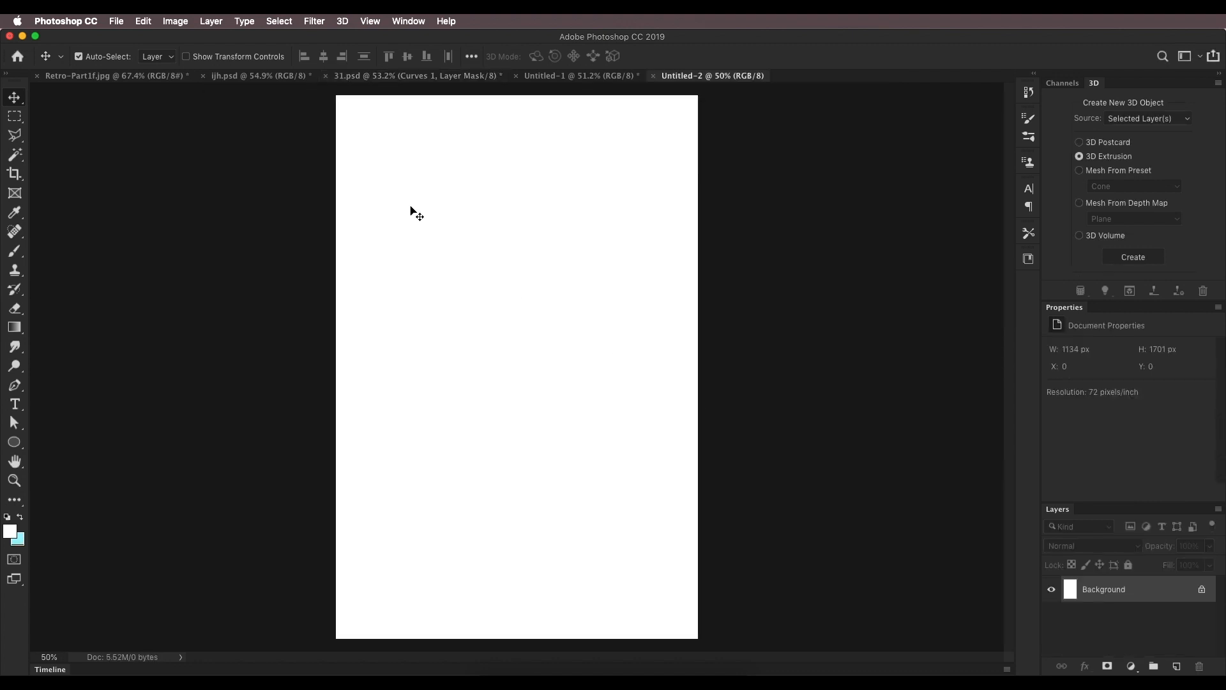
Crop the new portrait canvas evenly along its upper and lower edges to a height of about 1506 px.
{"action": "left_click", "coordinate": [14, 173]}
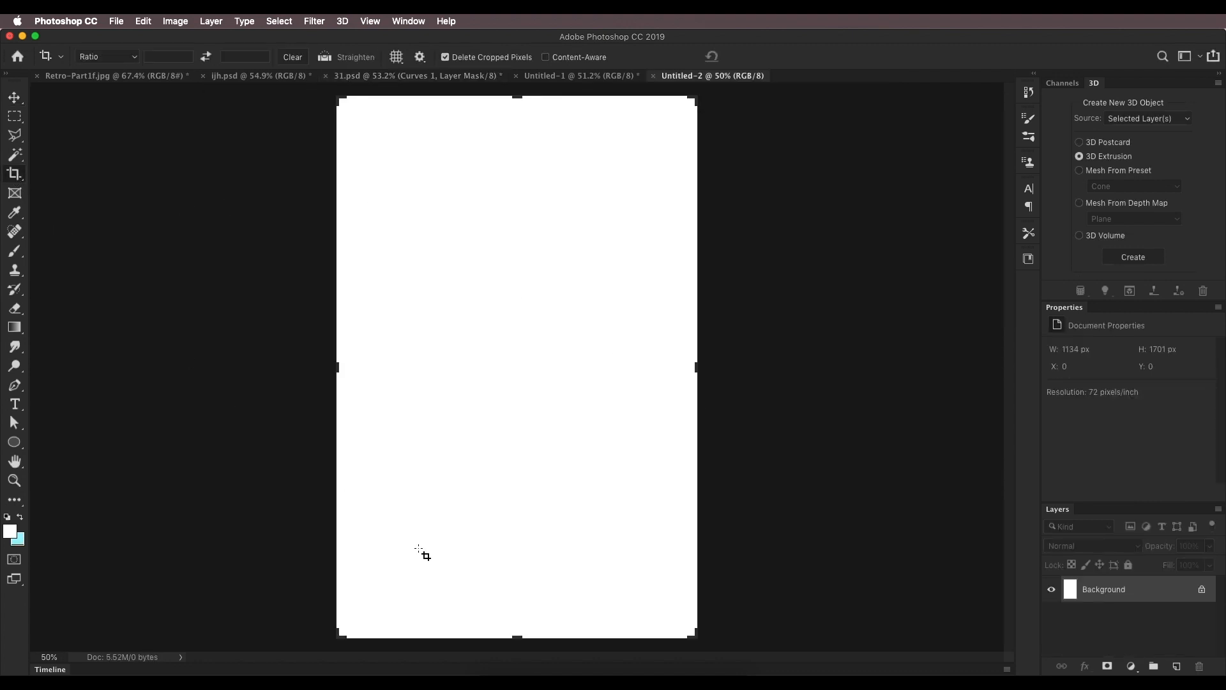
{"action": "left_click_drag", "start_coordinate": [515, 634], "coordinate": [515, 603]}
{"action": "key", "text": "Return"}
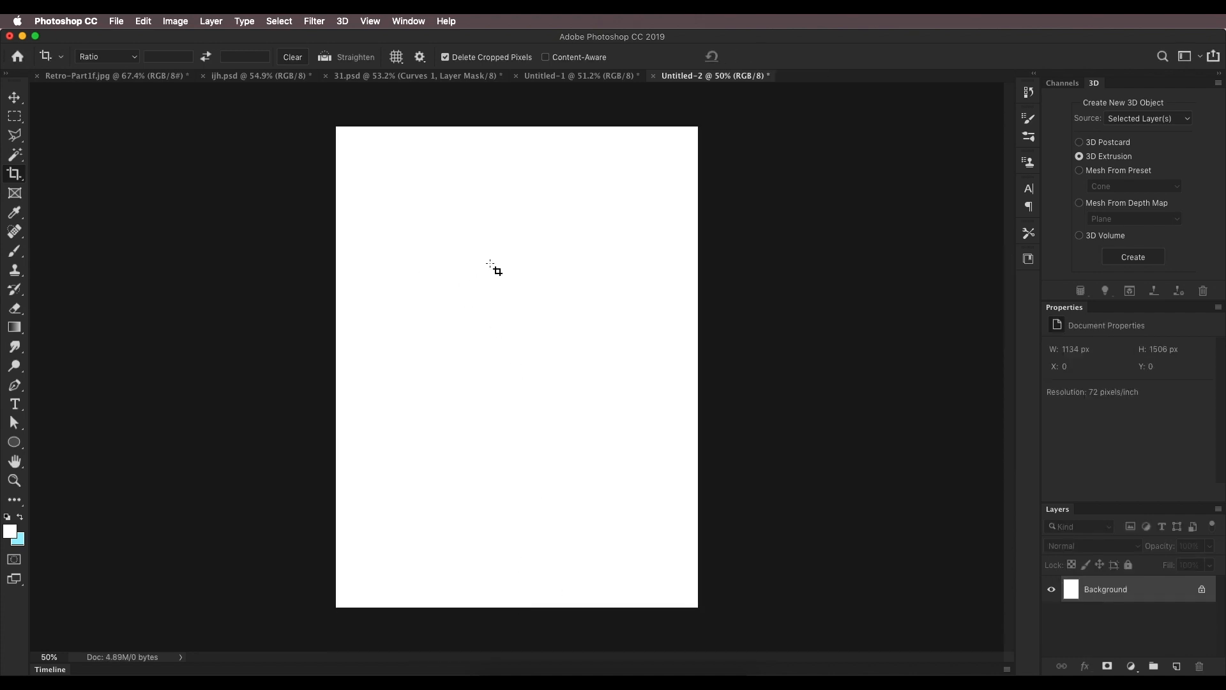
{"action": "left_click", "coordinate": [14, 98]}
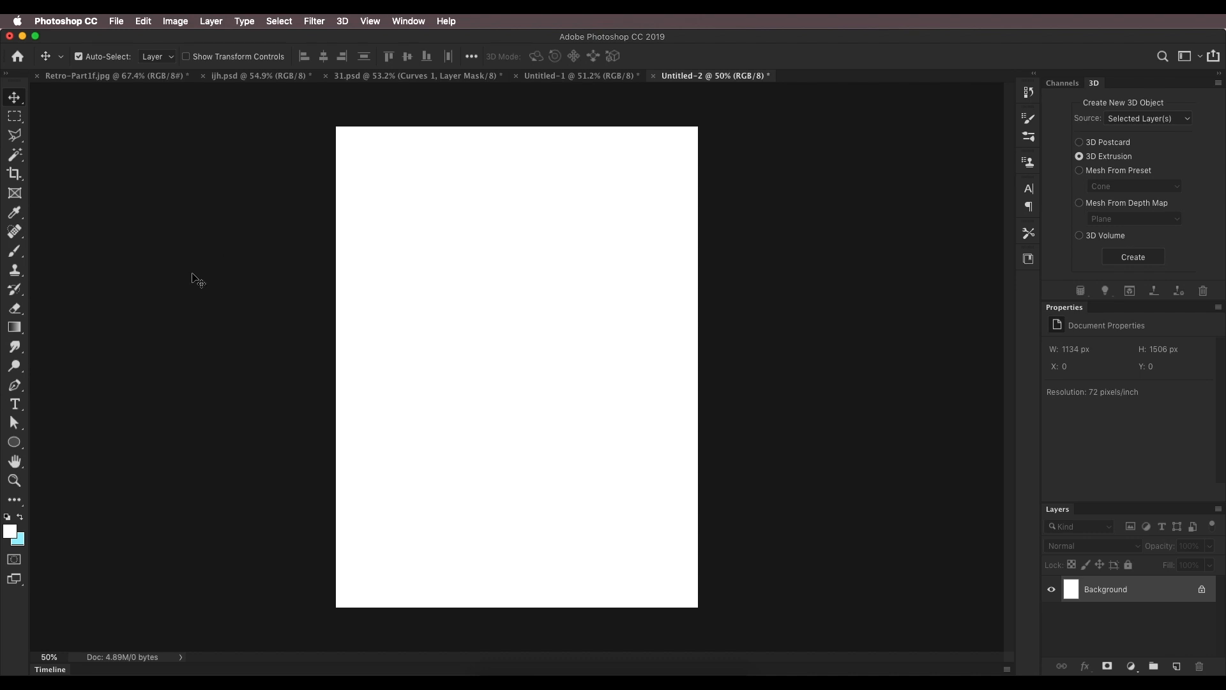
Draw a closed wavy white-filled shape about 437 x 271 px in the canvas's upper middle with the Pen tool in Shape mode.
{"action": "key", "text": "p"}
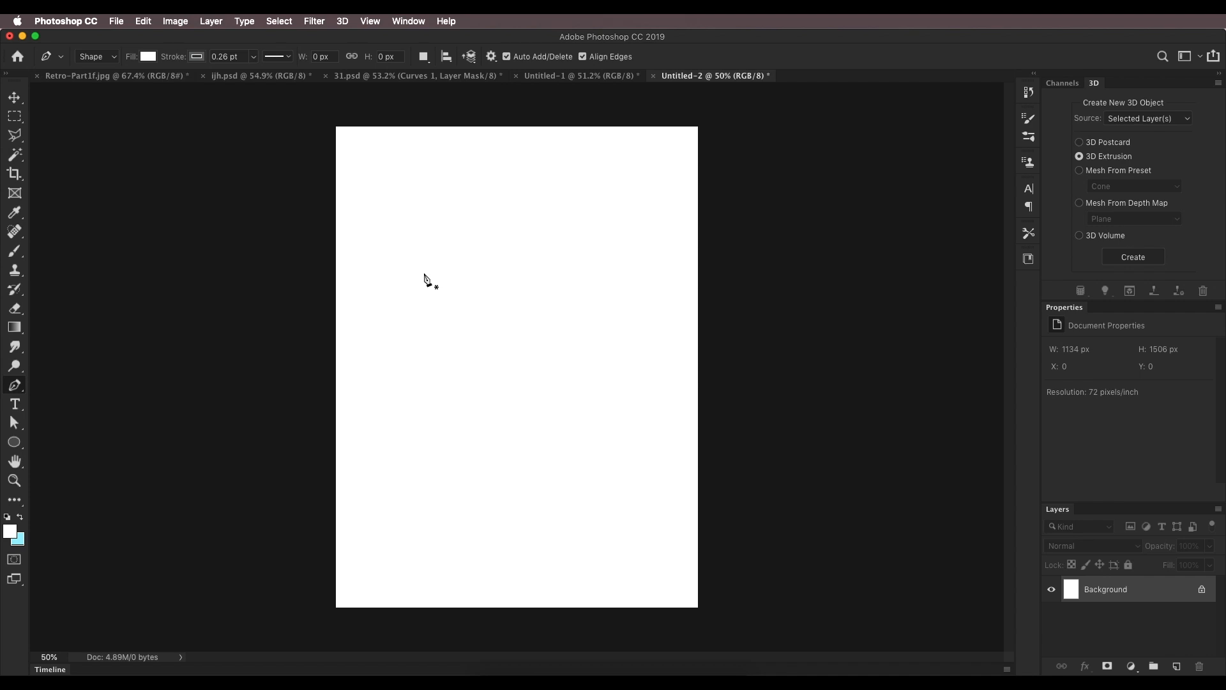
{"action": "left_click", "coordinate": [461, 282]}
{"action": "left_click", "coordinate": [479, 263]}
{"action": "left_click", "coordinate": [503, 264]}
{"action": "left_click", "coordinate": [533, 257]}
{"action": "left_click", "coordinate": [545, 265]}
{"action": "left_click", "coordinate": [556, 291]}
{"action": "left_click", "coordinate": [566, 308]}
{"action": "left_click", "coordinate": [542, 319]}
{"action": "left_click_drag", "start_coordinate": [515, 314], "coordinate": [516, 322]}
{"action": "left_click_drag", "start_coordinate": [512, 338], "coordinate": [479, 325]}
{"action": "left_click_drag", "start_coordinate": [474, 316], "coordinate": [435, 328]}
{"action": "left_click_drag", "start_coordinate": [434, 309], "coordinate": [430, 284]}
{"action": "left_click_drag", "start_coordinate": [434, 264], "coordinate": [455, 280]}
{"action": "left_click", "coordinate": [461, 282]}
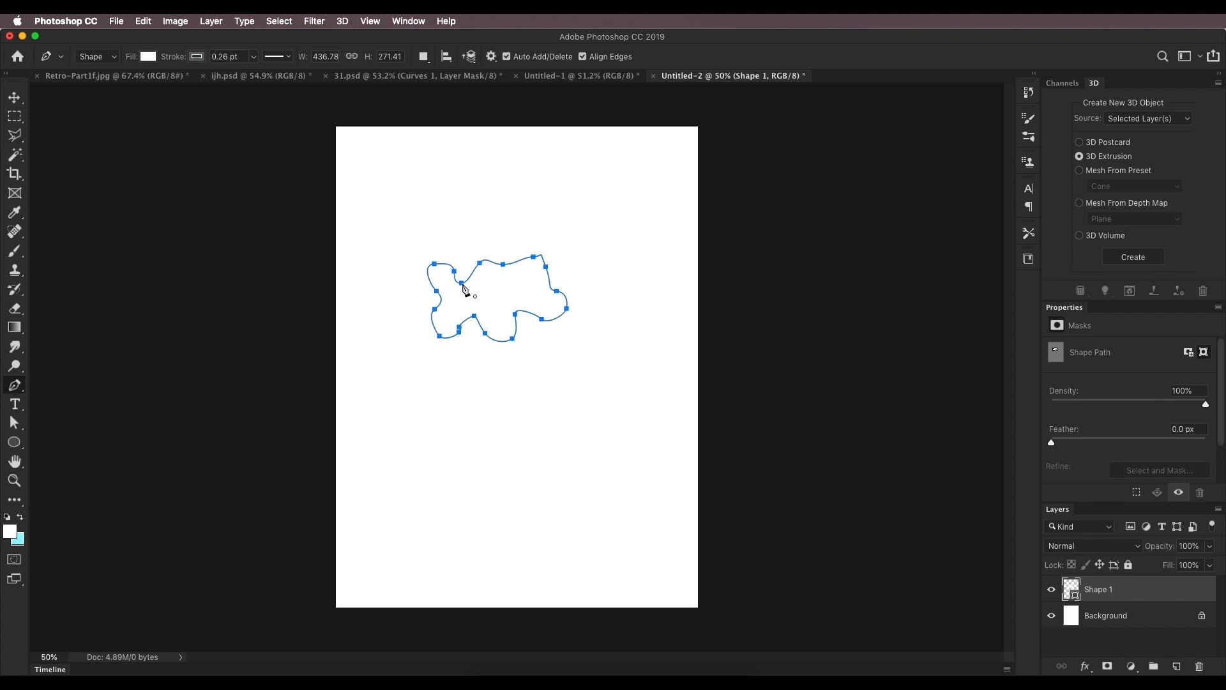
Reshape the wavy shape's outline by moving its anchor points with the Direct Selection tool, rounding the corners to about 437 x 289 px overall.
{"action": "scroll", "coordinate": [516, 312], "scroll_direction": "up", "scroll_amount": 1}
{"action": "scroll", "coordinate": [516, 312], "scroll_direction": "up", "scroll_amount": 3}
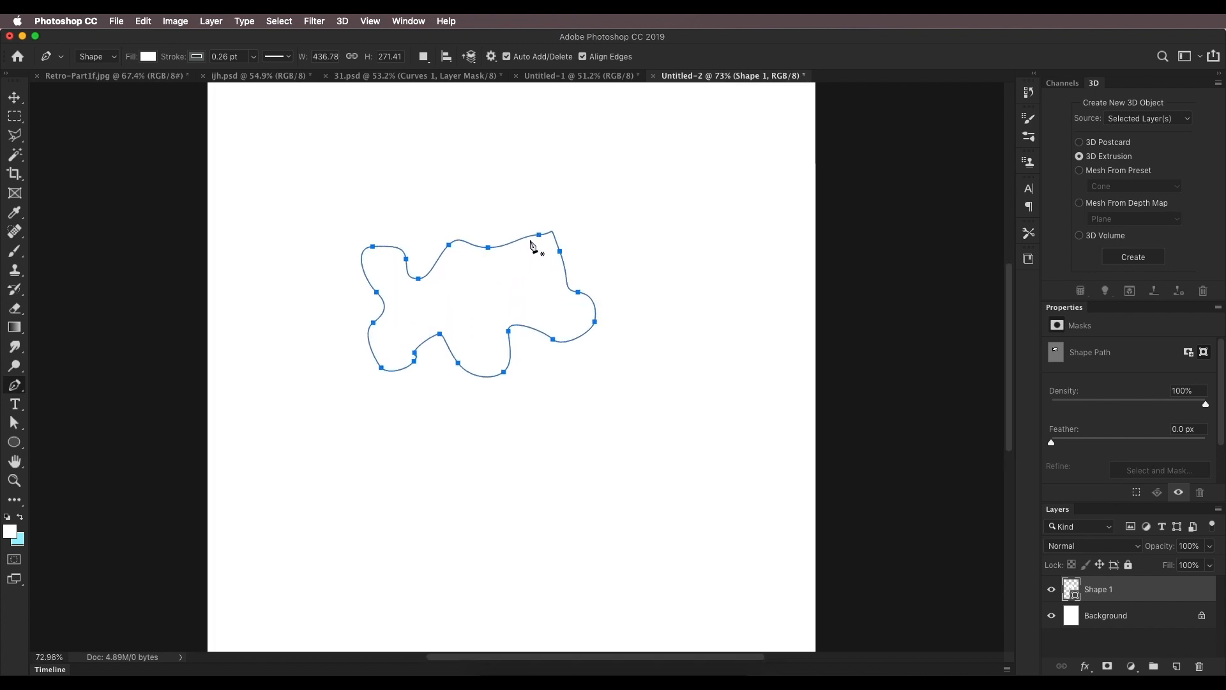
{"action": "left_click", "coordinate": [14, 422]}
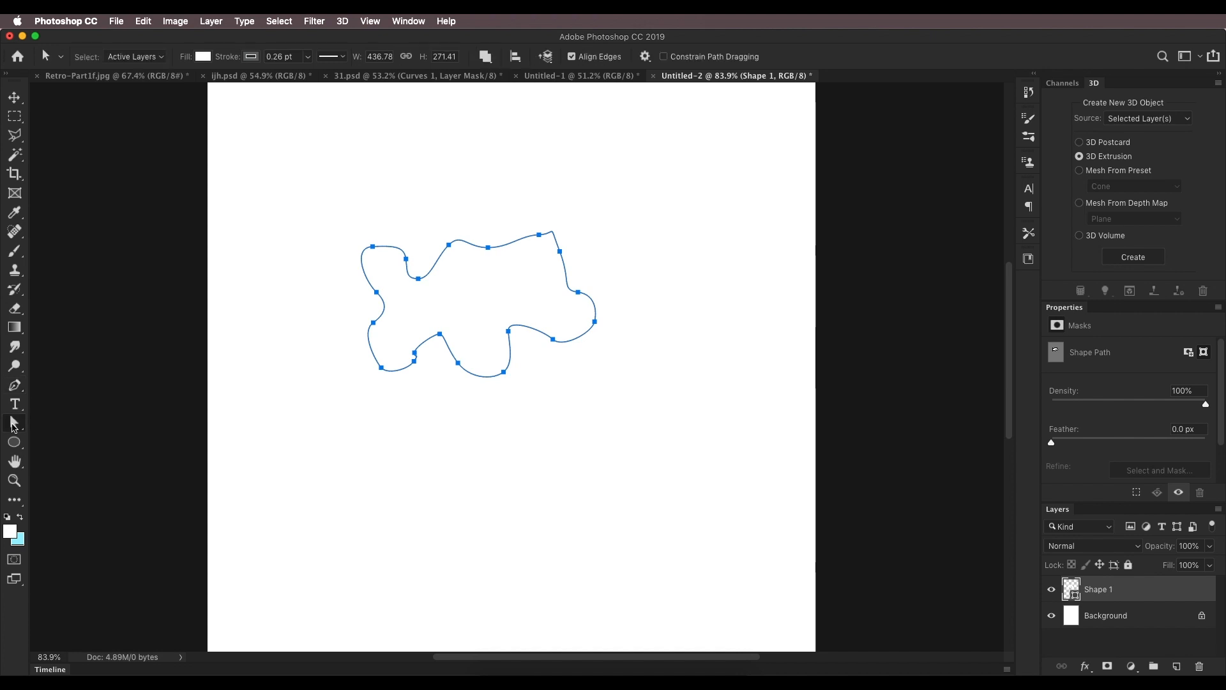
{"action": "left_click", "coordinate": [71, 438]}
{"action": "left_click_drag", "start_coordinate": [539, 234], "coordinate": [564, 249]}
{"action": "left_click_drag", "start_coordinate": [553, 339], "coordinate": [525, 312]}
{"action": "left_click_drag", "start_coordinate": [415, 352], "coordinate": [409, 368]}
{"action": "left_click", "coordinate": [373, 322]}
{"action": "left_click_drag", "start_coordinate": [360, 333], "coordinate": [356, 349]}
{"action": "left_click", "coordinate": [406, 258]}
{"action": "left_click_drag", "start_coordinate": [390, 246], "coordinate": [454, 246]}
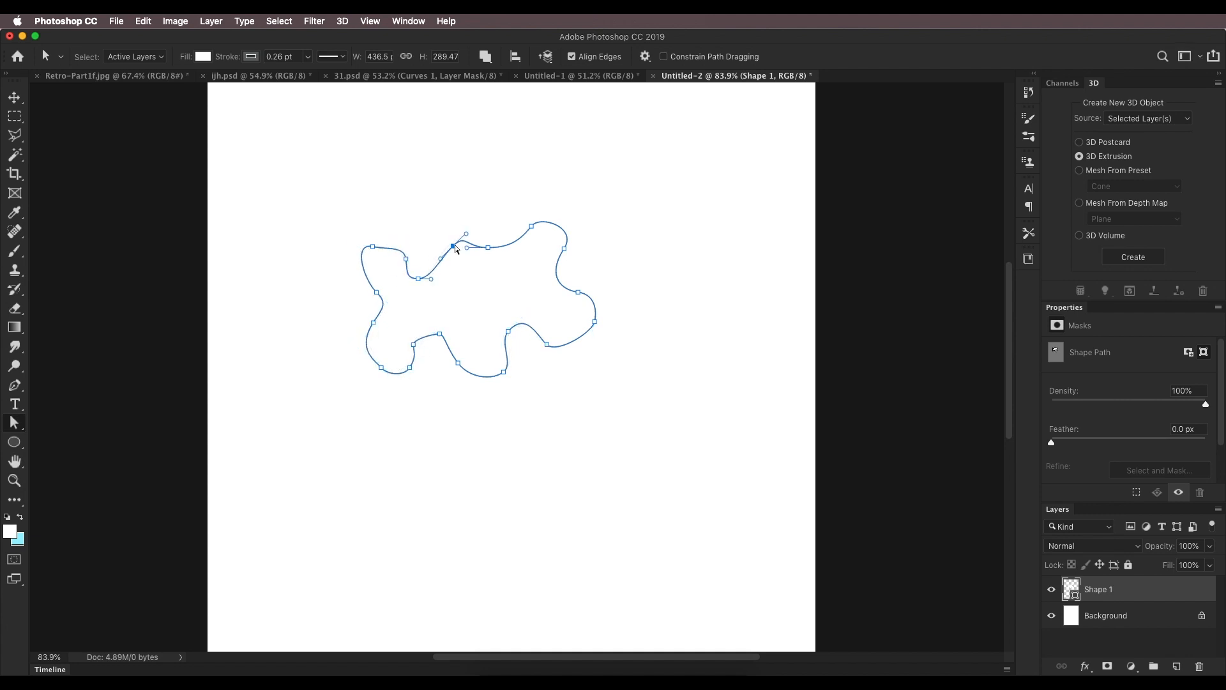
{"action": "left_click", "coordinate": [14, 97]}
{"action": "scroll", "coordinate": [473, 296], "scroll_direction": "down", "scroll_amount": 2}
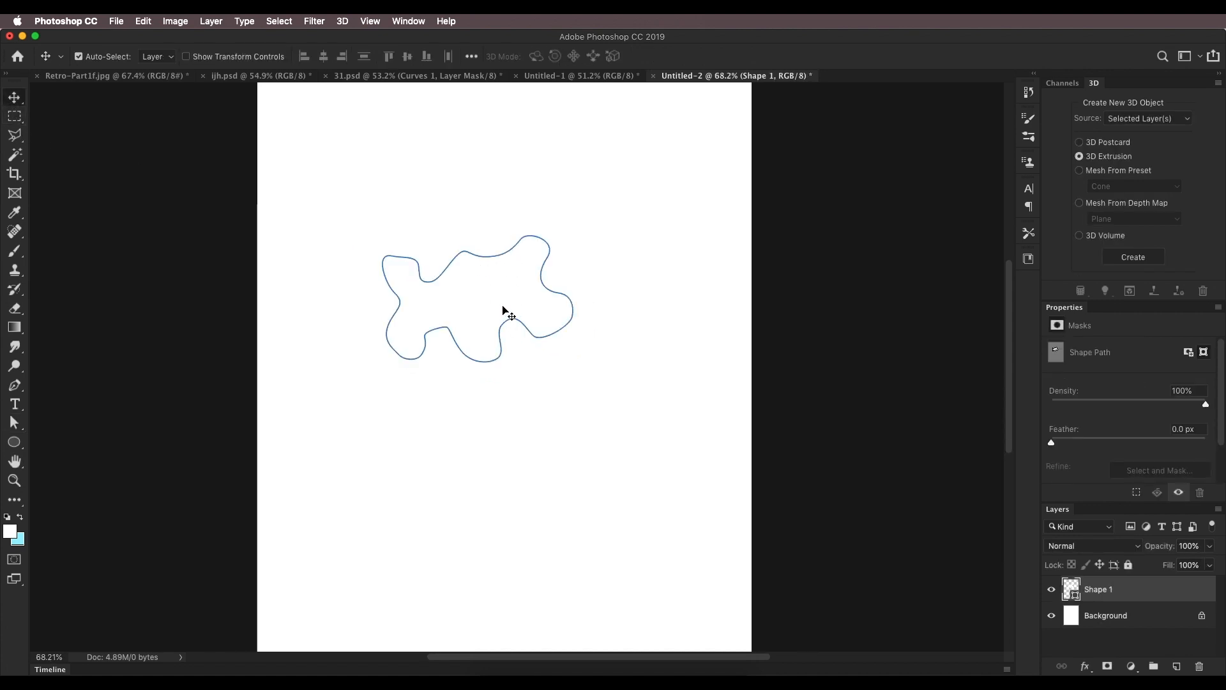
Fill the wavy shape with bright magenta, after trying a darker pink swatch.
{"action": "left_click", "coordinate": [12, 447]}
{"action": "left_click", "coordinate": [149, 58]}
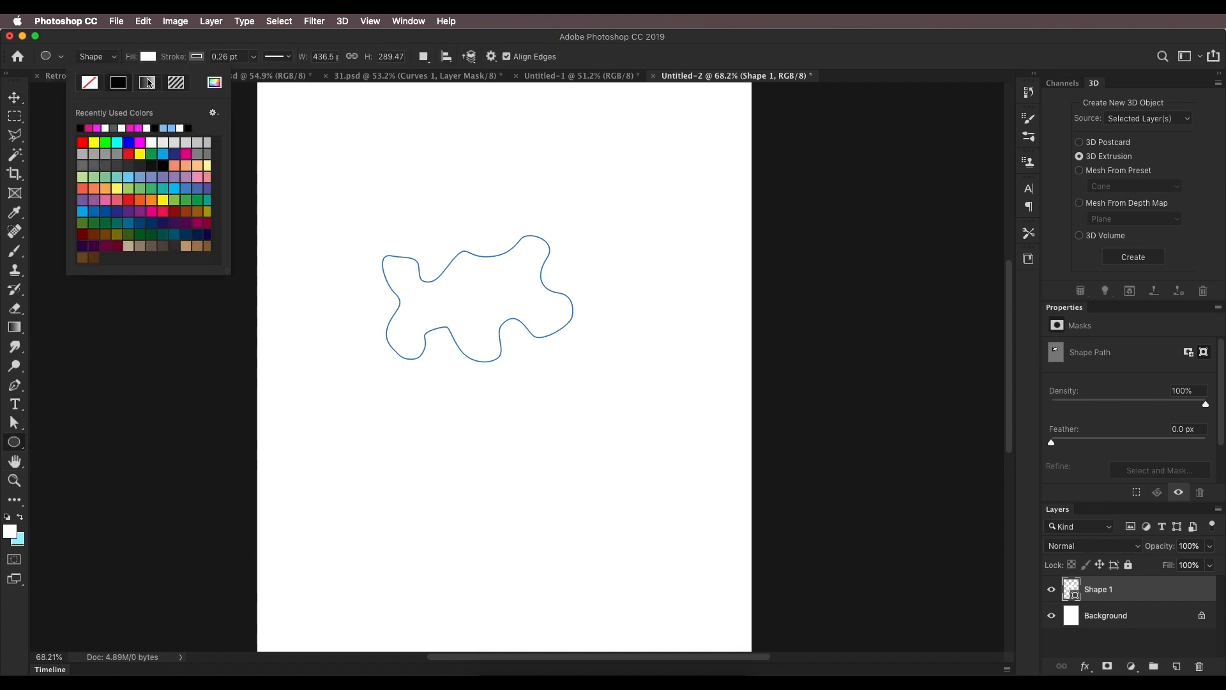
{"action": "left_click", "coordinate": [139, 142]}
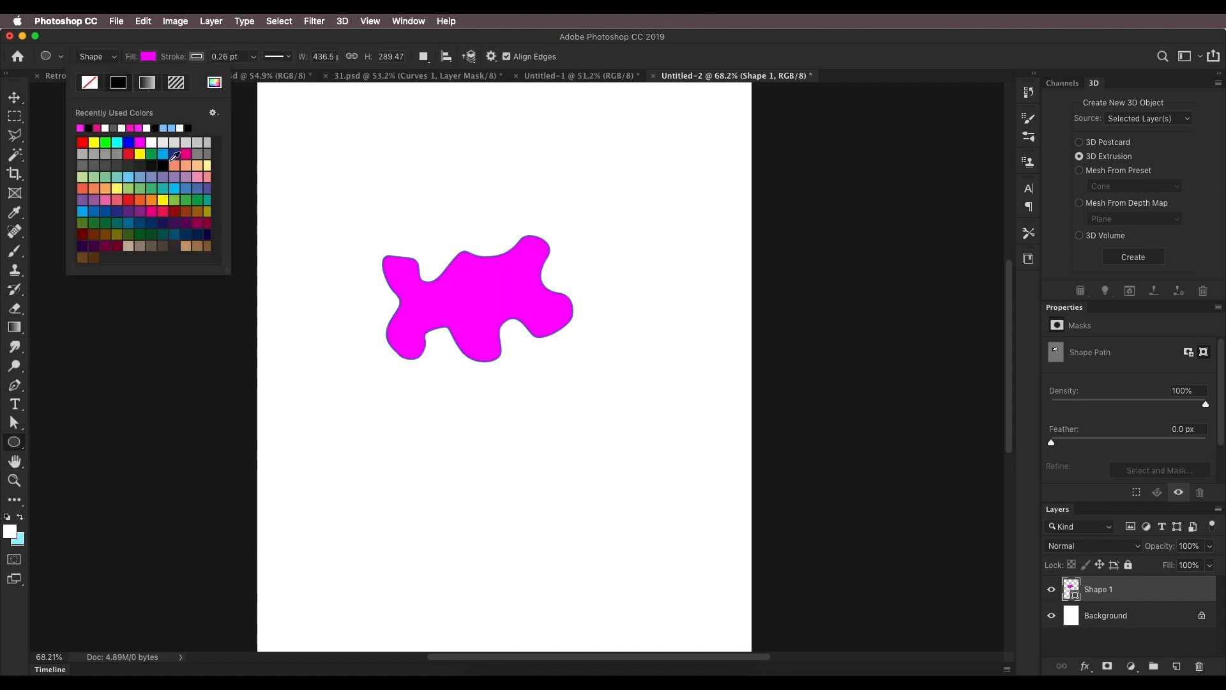
{"action": "left_click", "coordinate": [187, 154]}
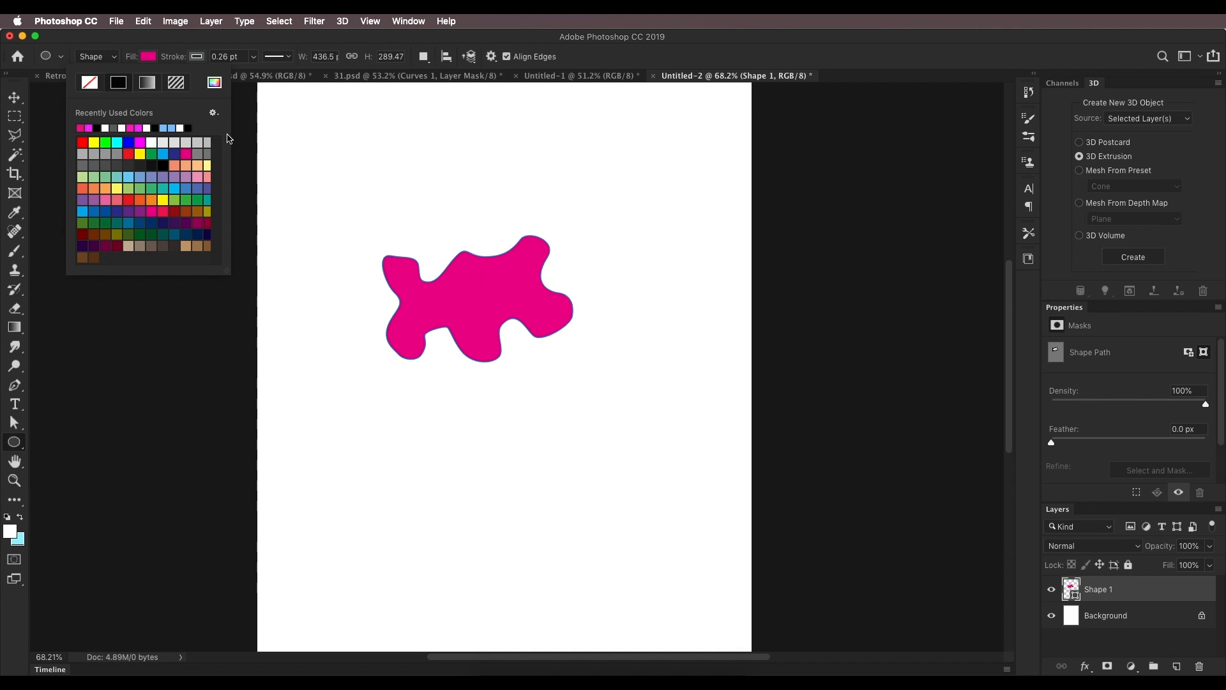
{"action": "left_click", "coordinate": [140, 154]}
{"action": "left_click", "coordinate": [141, 142]}
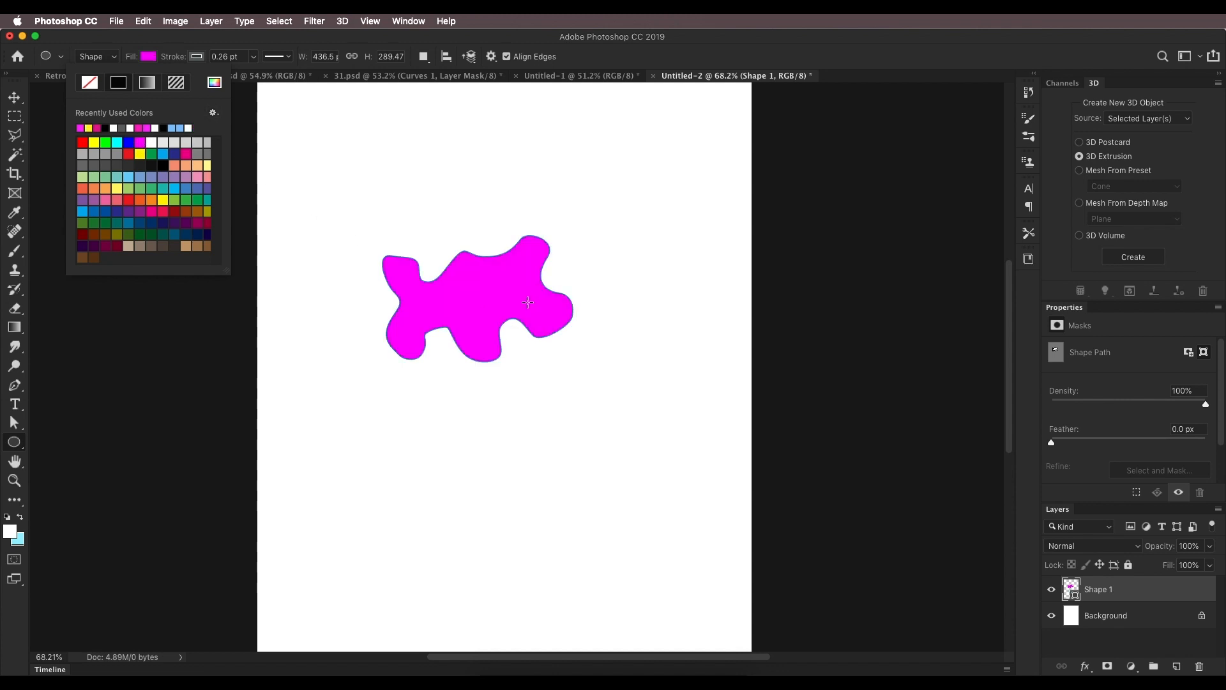
Check the colours of the 31.psd poster, and set the wavy shape's stroke to none in Untitled-2.
{"action": "left_click", "coordinate": [373, 80]}
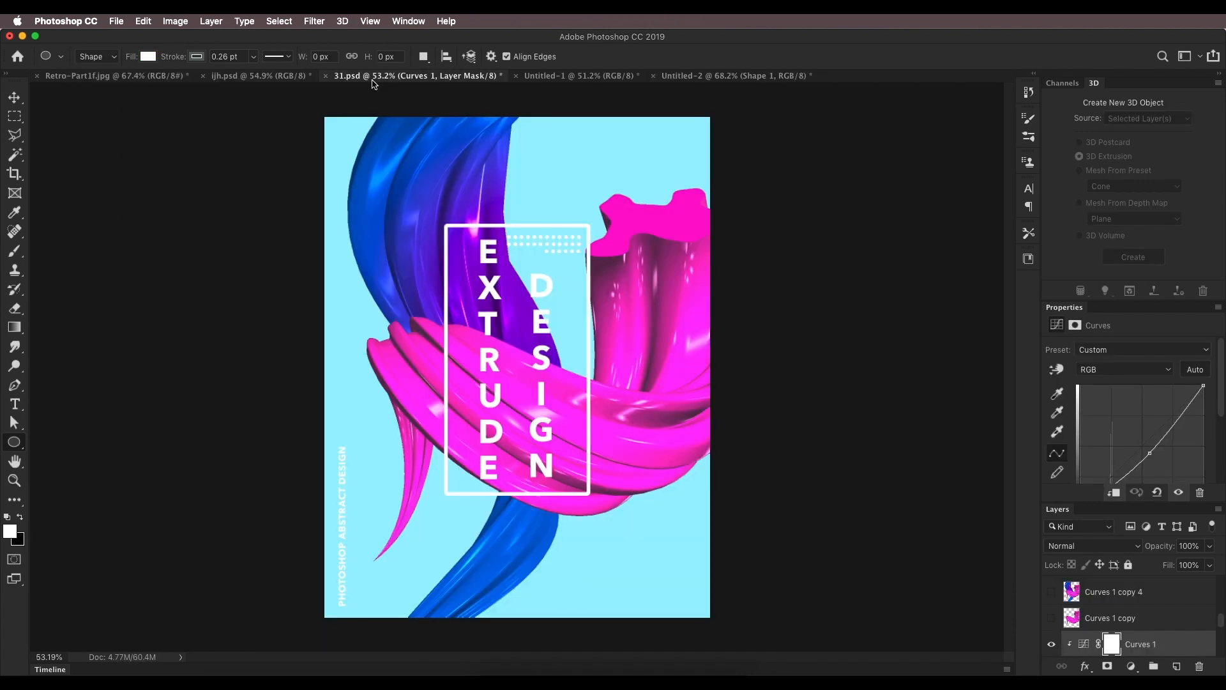
{"action": "left_click", "coordinate": [699, 76]}
{"action": "left_click", "coordinate": [197, 56]}
{"action": "left_click", "coordinate": [137, 82]}
{"action": "left_click", "coordinate": [195, 58]}
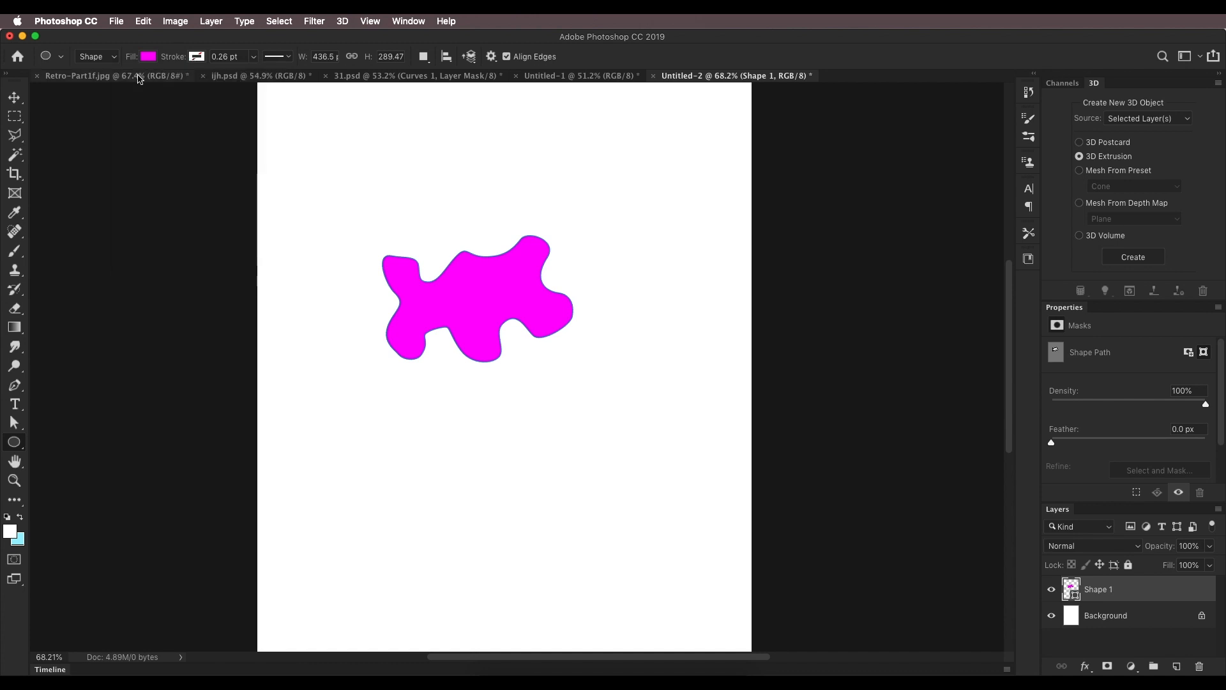
Move the magenta shape to the canvas's upper left, and place a duplicate of it in the lower right part of the canvas.
{"action": "key", "text": "v"}
{"action": "left_click_drag", "start_coordinate": [487, 323], "coordinate": [435, 260]}
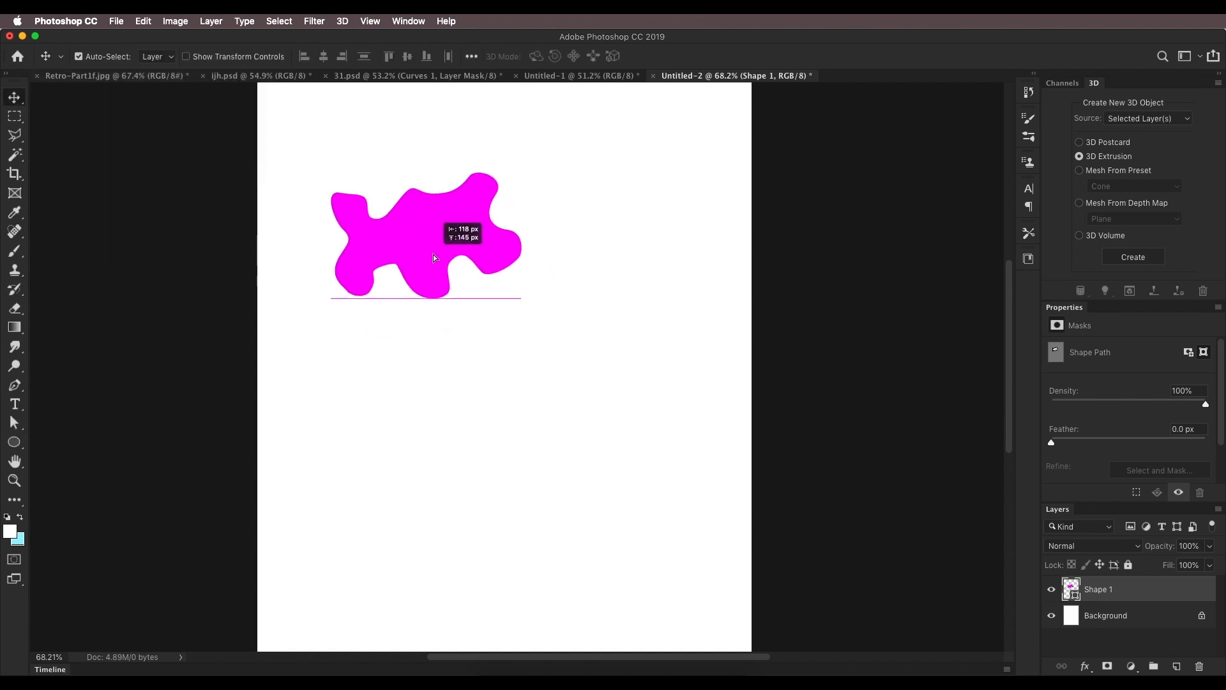
{"action": "scroll", "coordinate": [445, 280], "scroll_direction": "down", "scroll_amount": 1}
{"action": "left_click", "coordinate": [473, 76]}
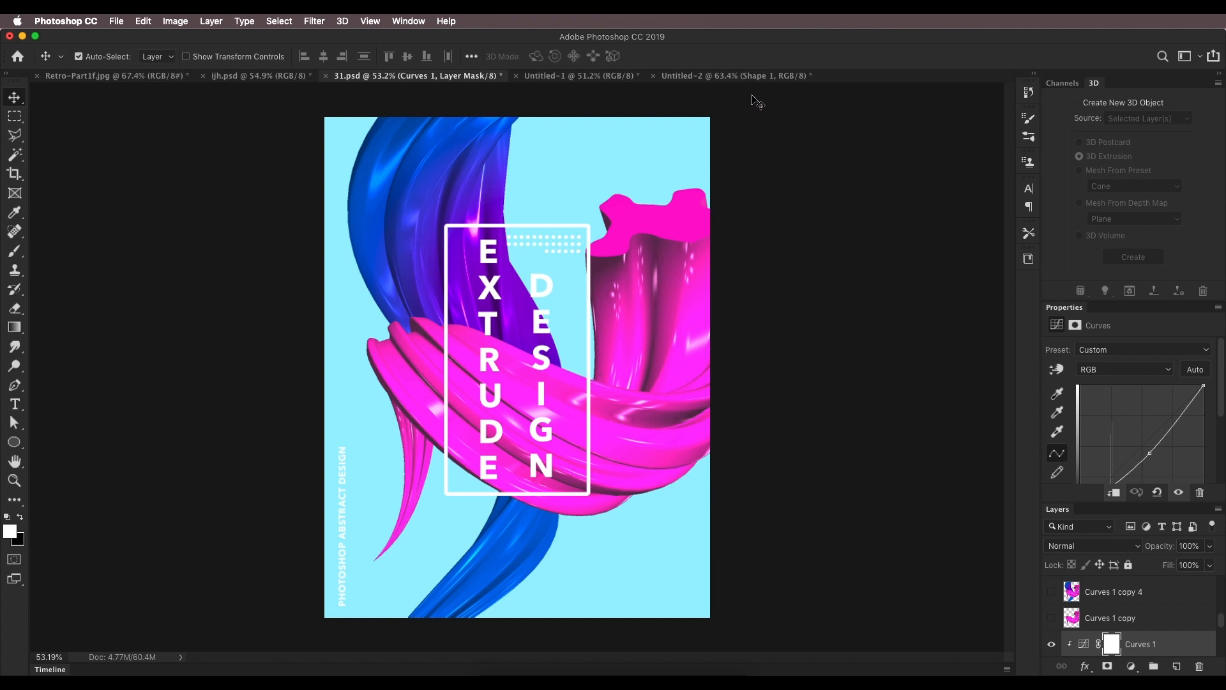
{"action": "left_click", "coordinate": [734, 76]}
{"action": "left_click_drag", "start_coordinate": [448, 252], "coordinate": [562, 465]}
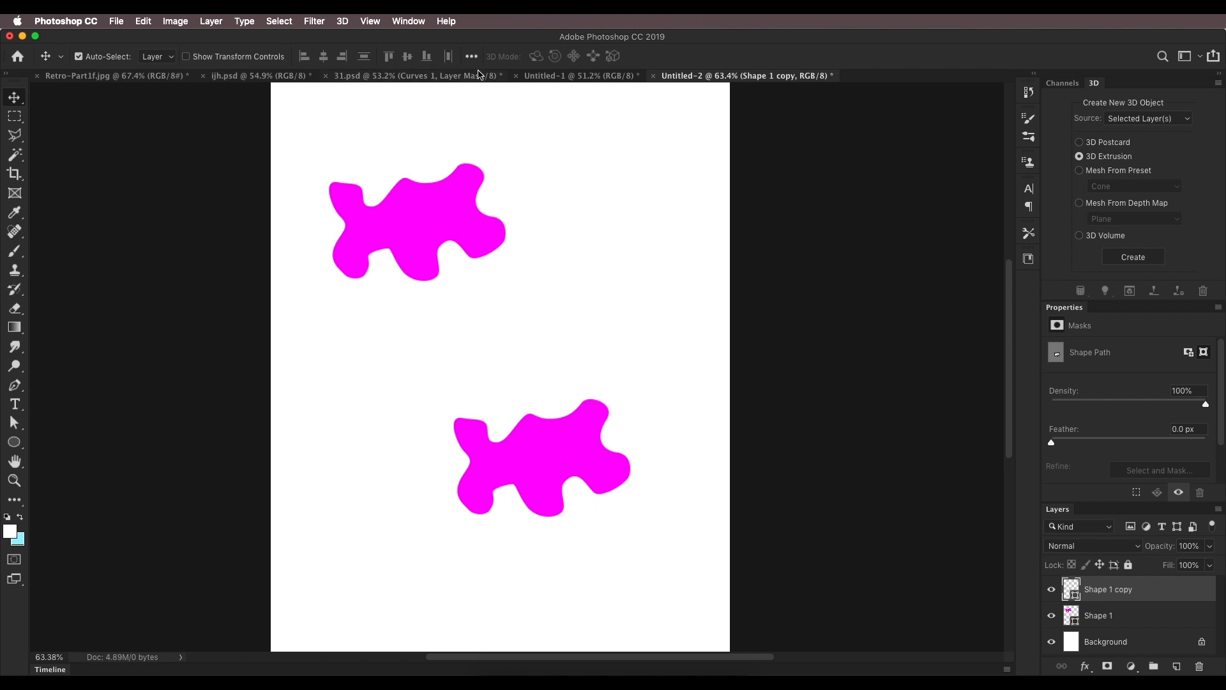
Create a 3D extrusion from the lower duplicate shape, and orbit the camera to an angled view from above.
{"action": "left_click", "coordinate": [447, 75]}
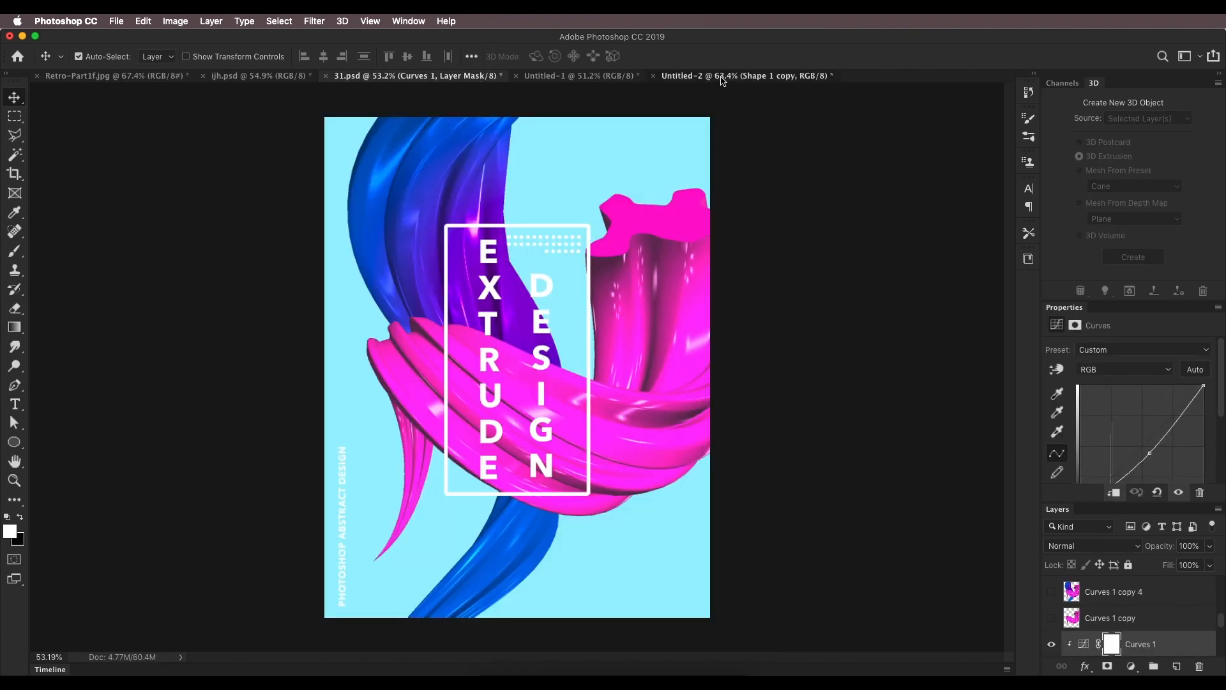
{"action": "left_click", "coordinate": [722, 76]}
{"action": "left_click_drag", "start_coordinate": [600, 470], "coordinate": [600, 454]}
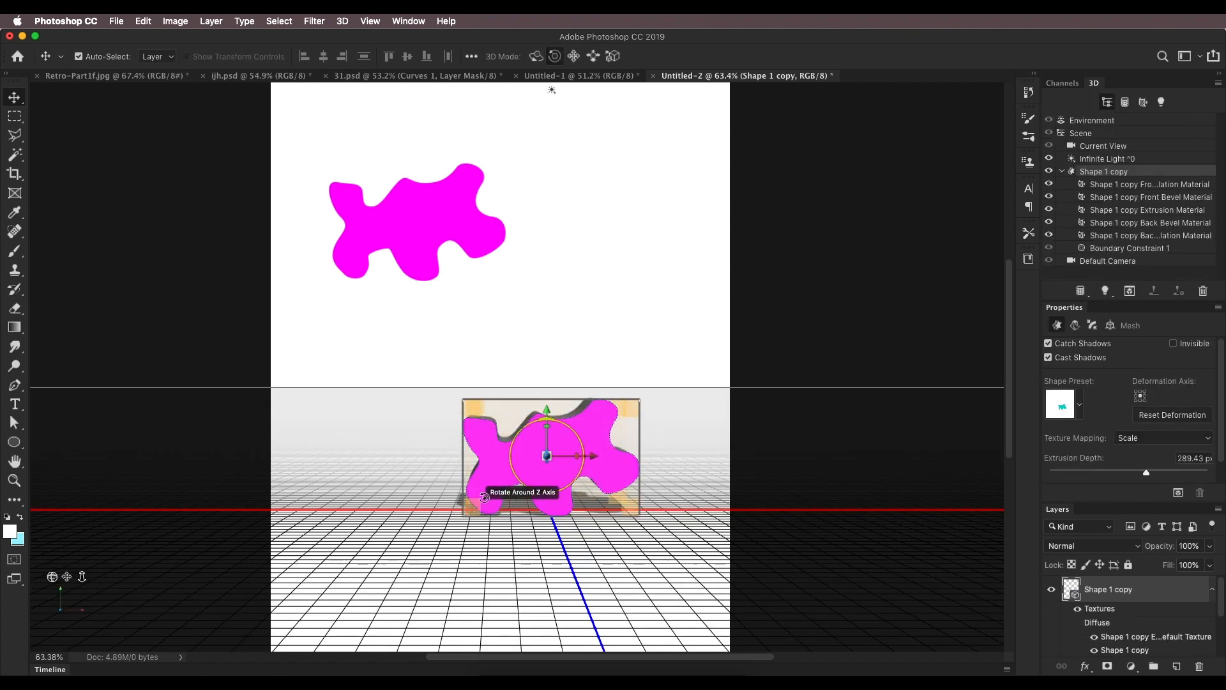
{"action": "left_click_drag", "start_coordinate": [704, 315], "coordinate": [590, 441]}
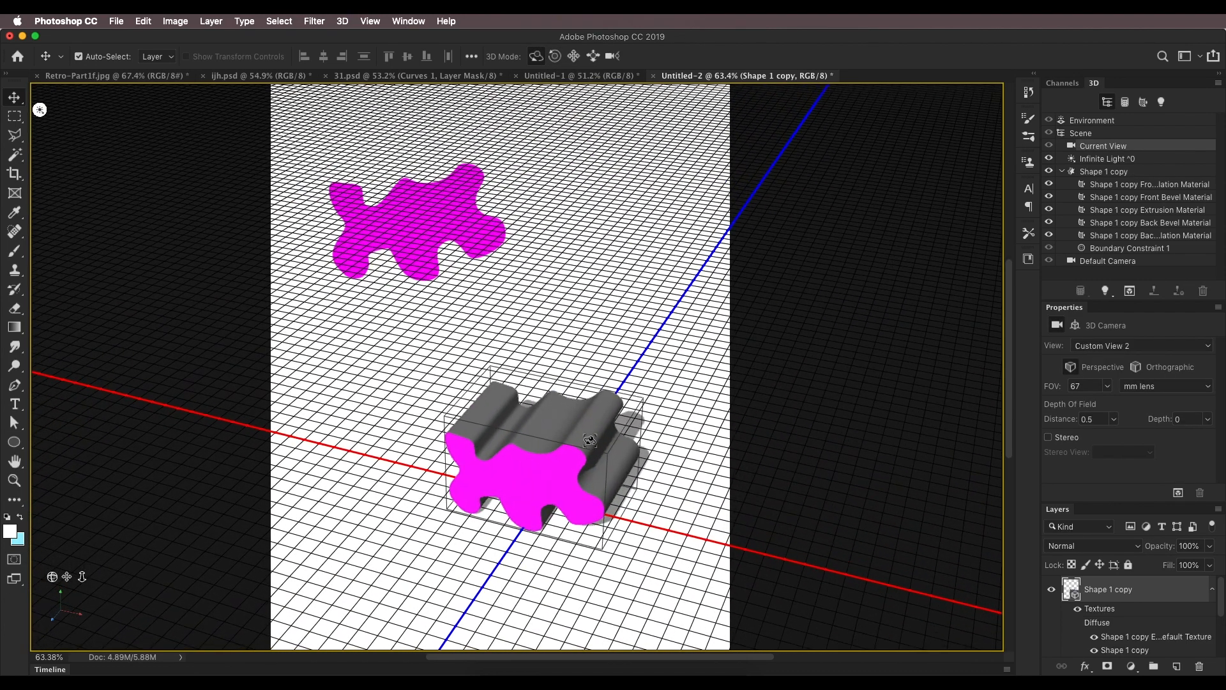
{"action": "left_click", "coordinate": [590, 440]}
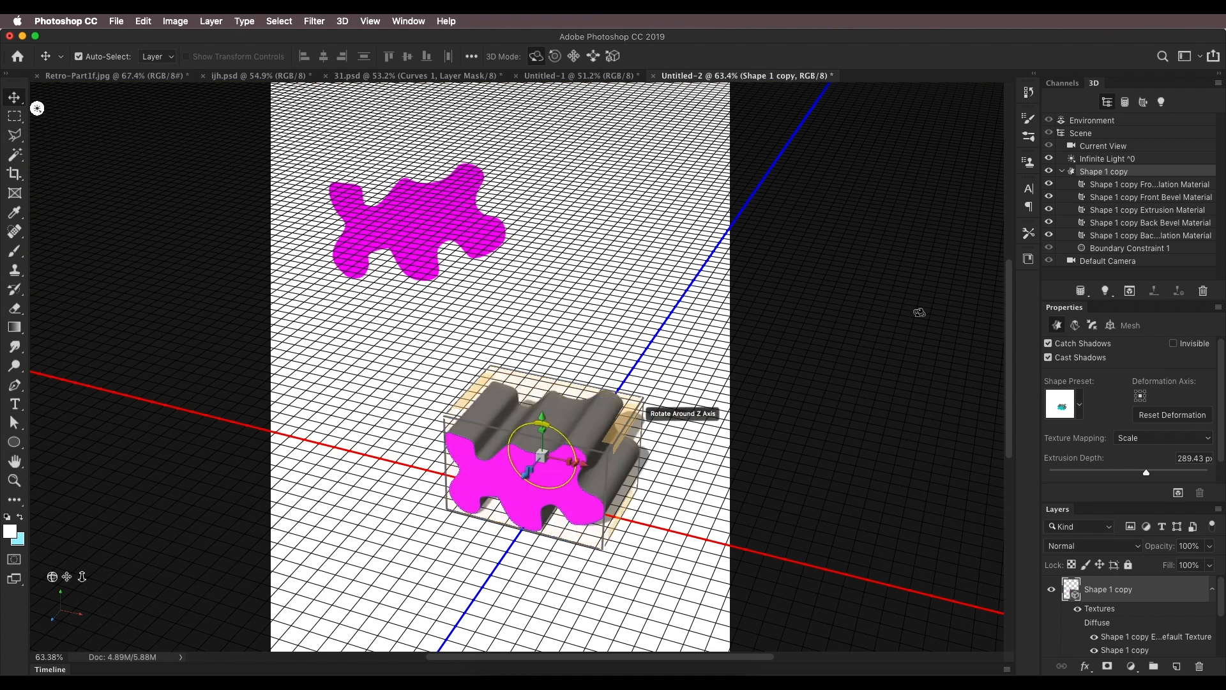
Apply the glossy blue Capsule preset to the extrusion material, and set its diffuse colour to pink with RGB 255, 0, 132.
{"action": "left_click", "coordinate": [1137, 213]}
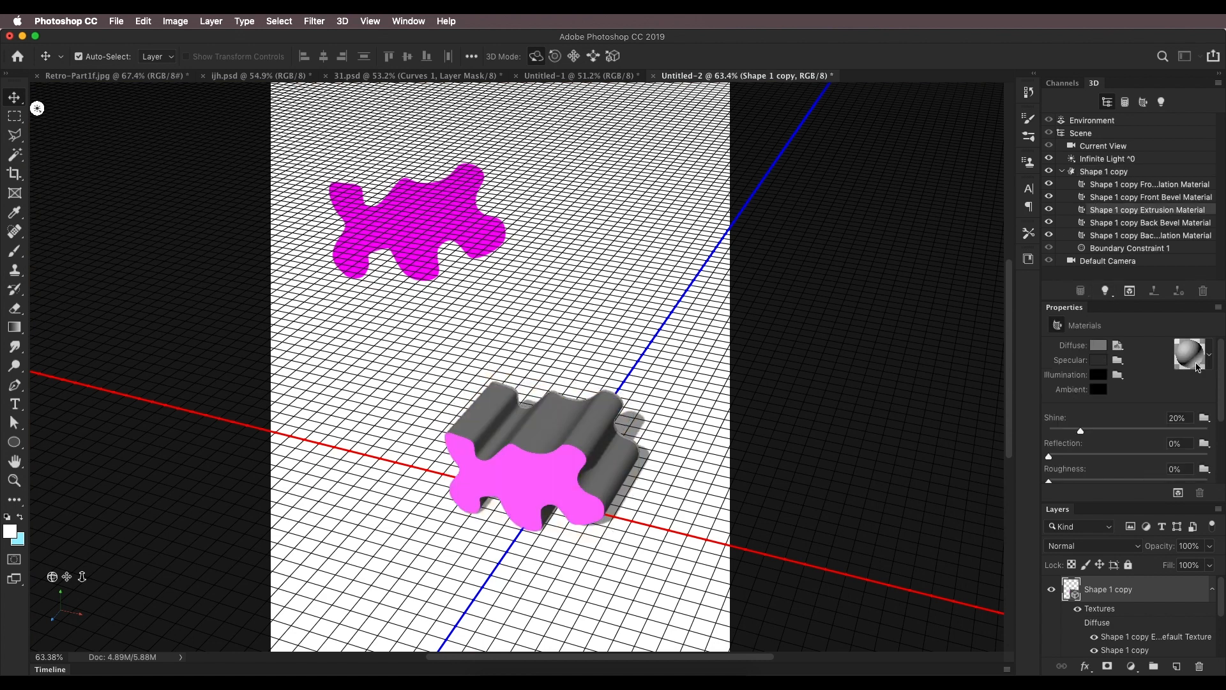
{"action": "left_click", "coordinate": [1210, 362]}
{"action": "left_click", "coordinate": [1085, 422]}
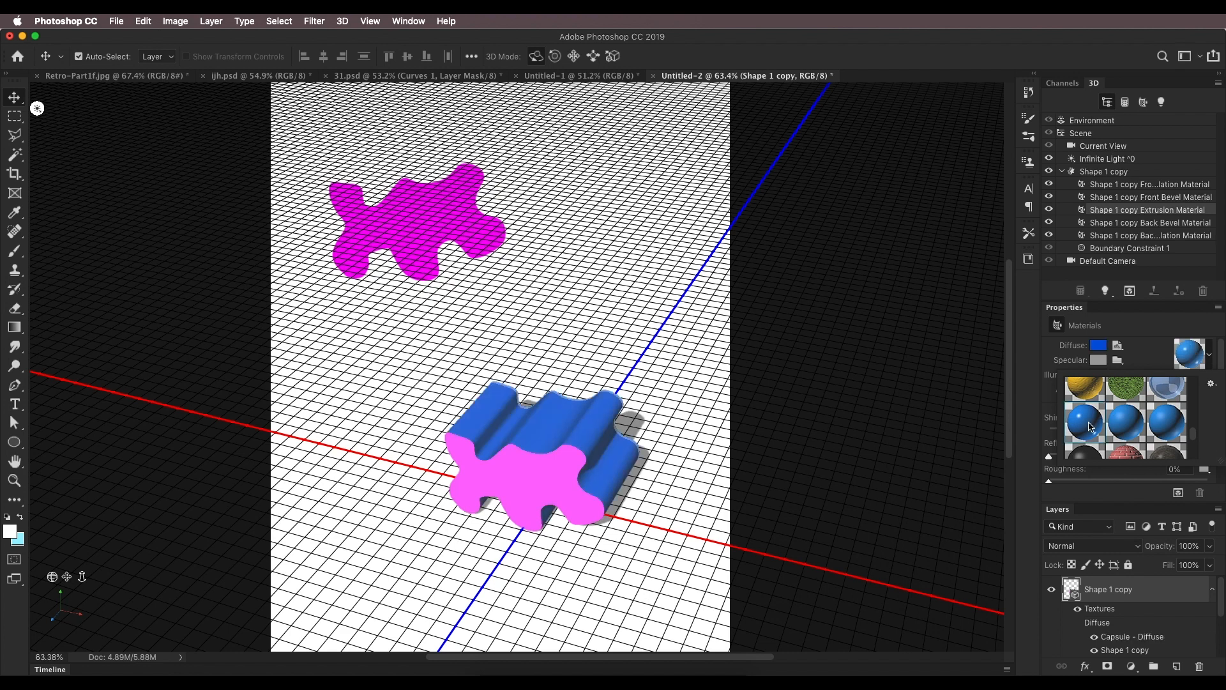
{"action": "left_click", "coordinate": [1096, 348]}
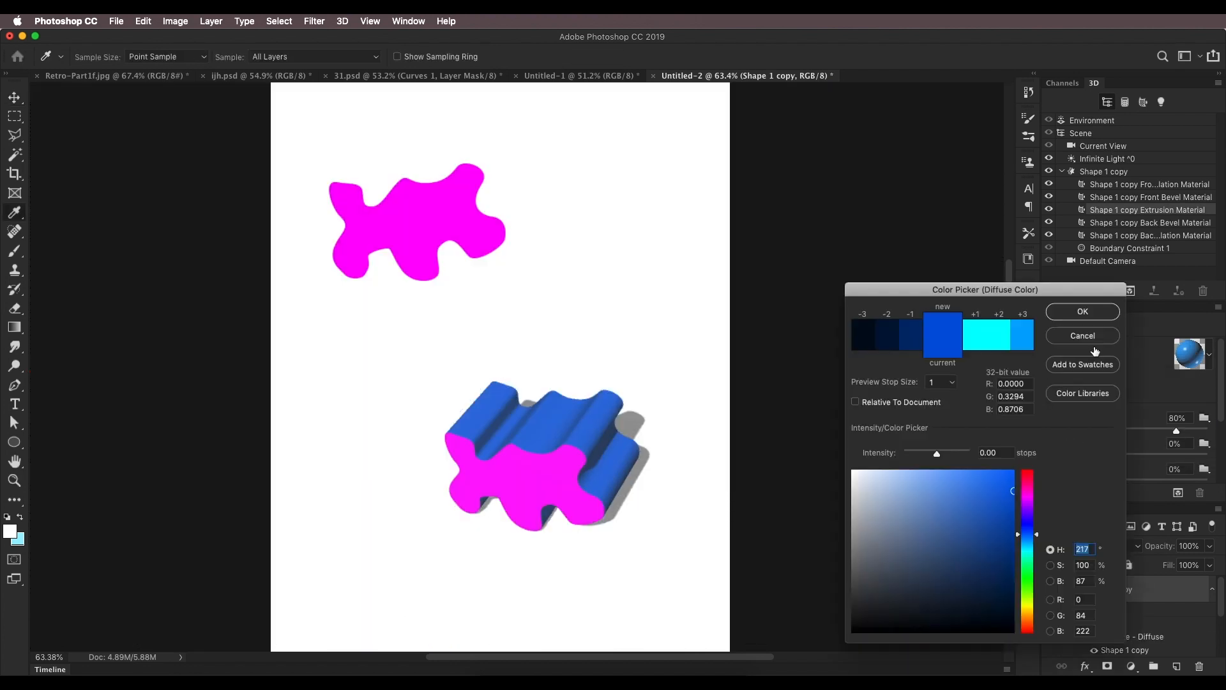
{"action": "left_click_drag", "start_coordinate": [1012, 488], "coordinate": [1025, 464]}
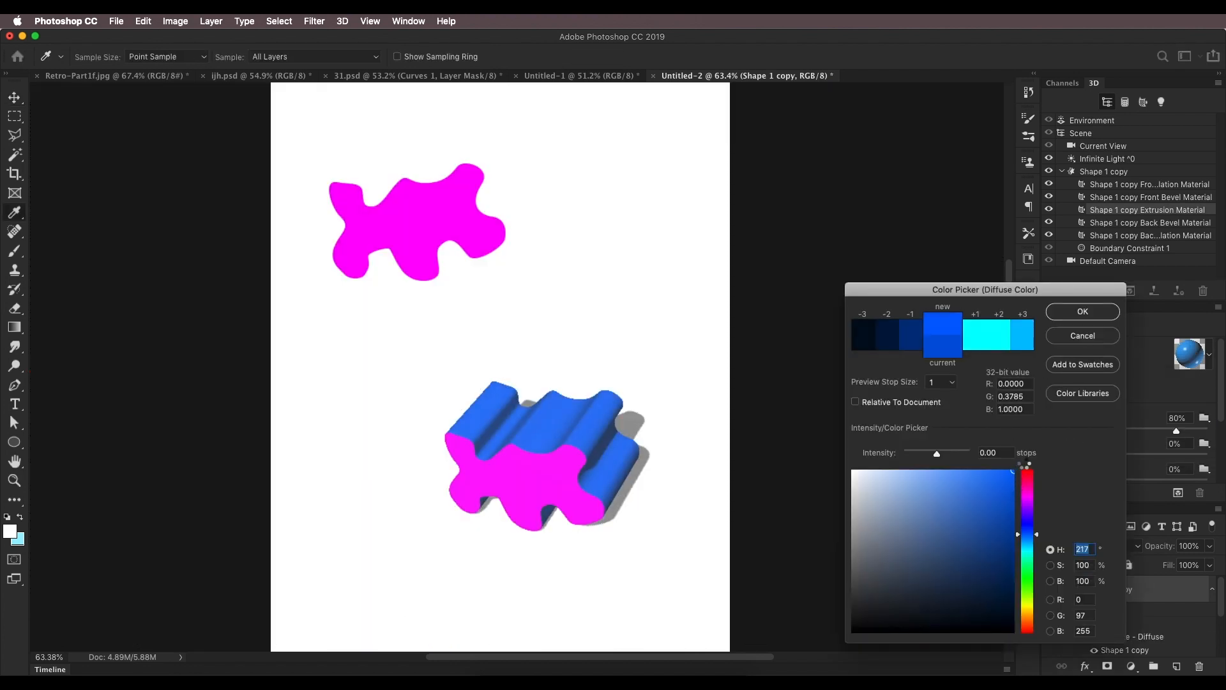
{"action": "left_click", "coordinate": [1026, 490]}
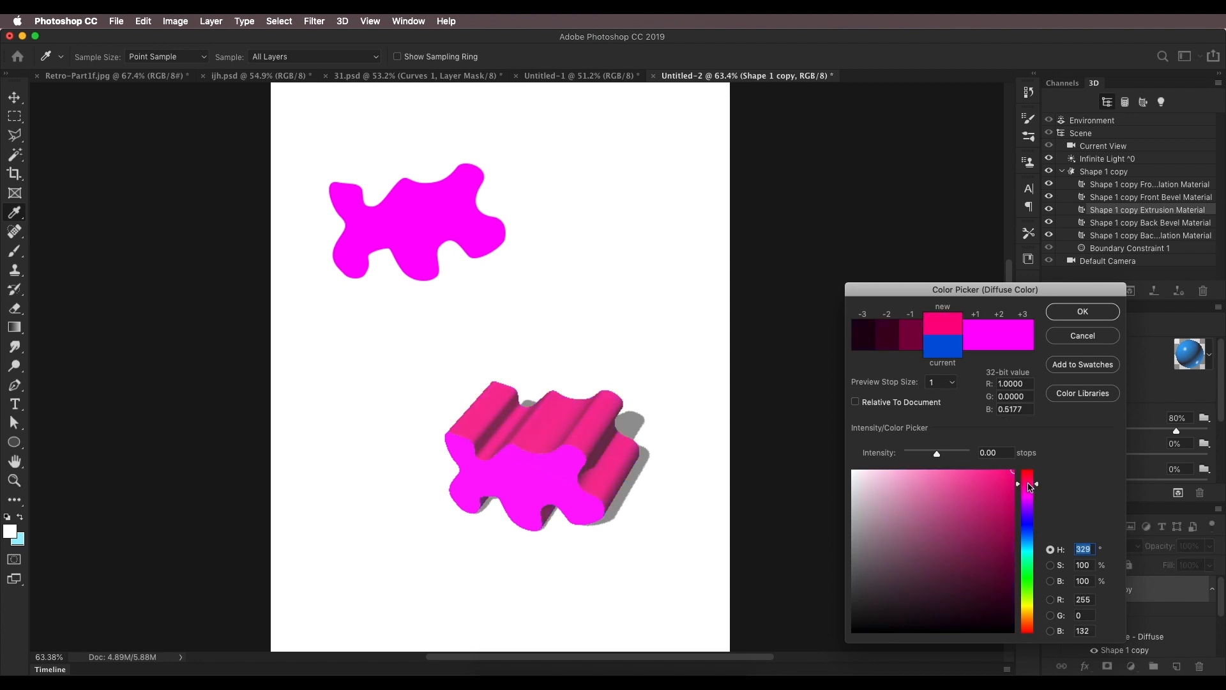
{"action": "left_click", "coordinate": [1059, 313]}
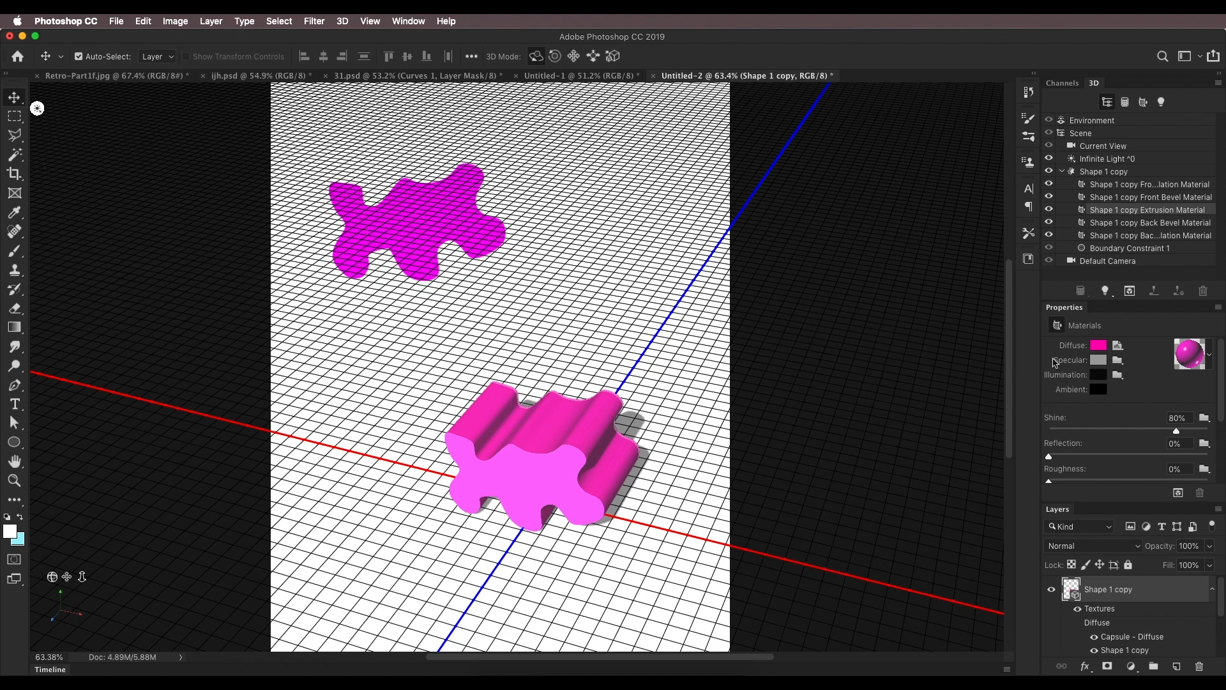
Lengthen the pink extrusion to a depth of about 1352 px, and bend it into a sideways curve.
{"action": "left_click", "coordinate": [619, 500]}
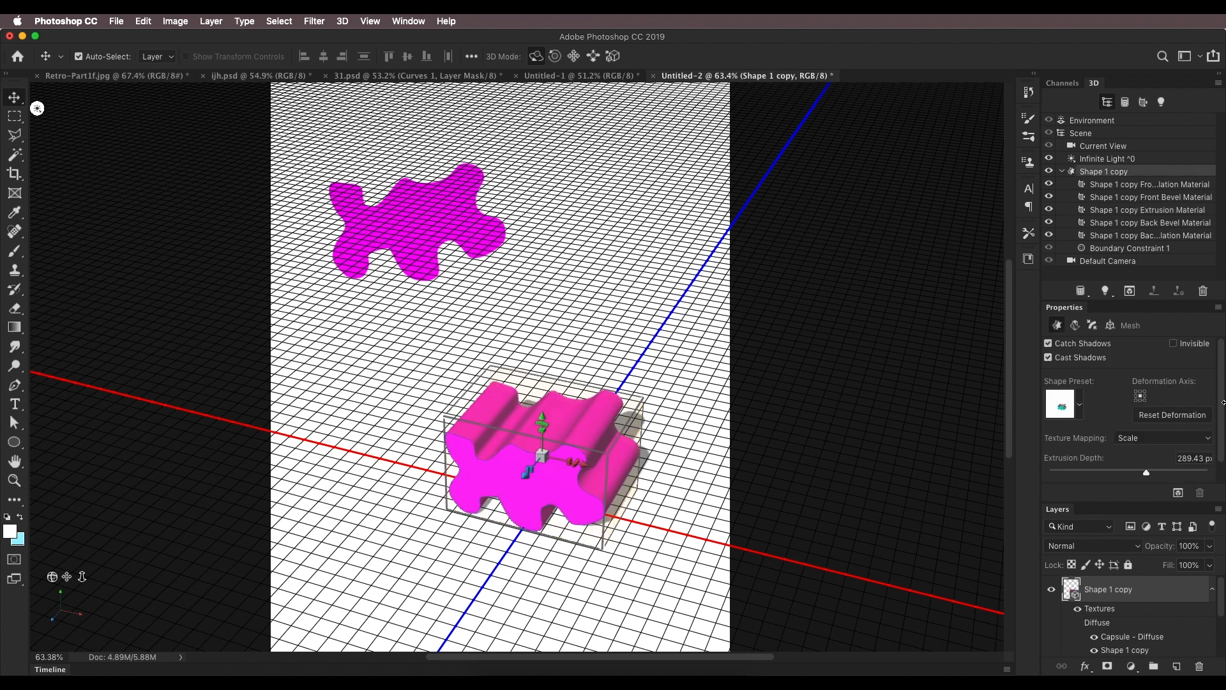
{"action": "left_click", "coordinate": [1075, 326]}
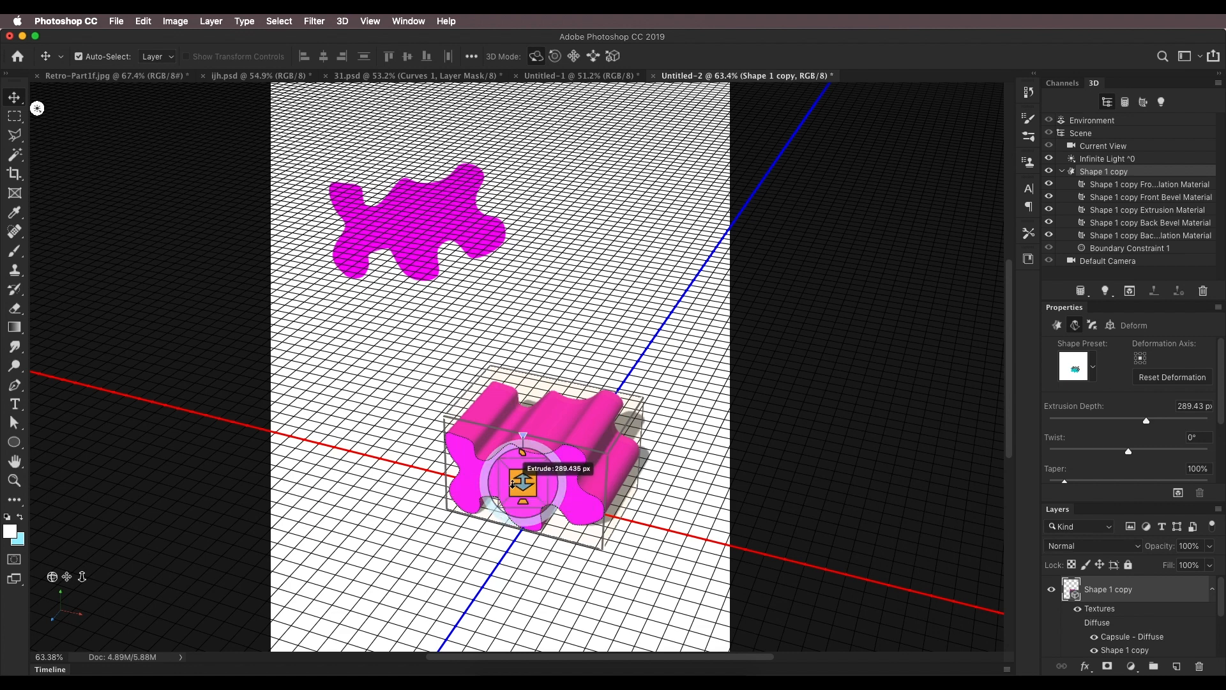
{"action": "left_click_drag", "start_coordinate": [523, 477], "coordinate": [583, 205]}
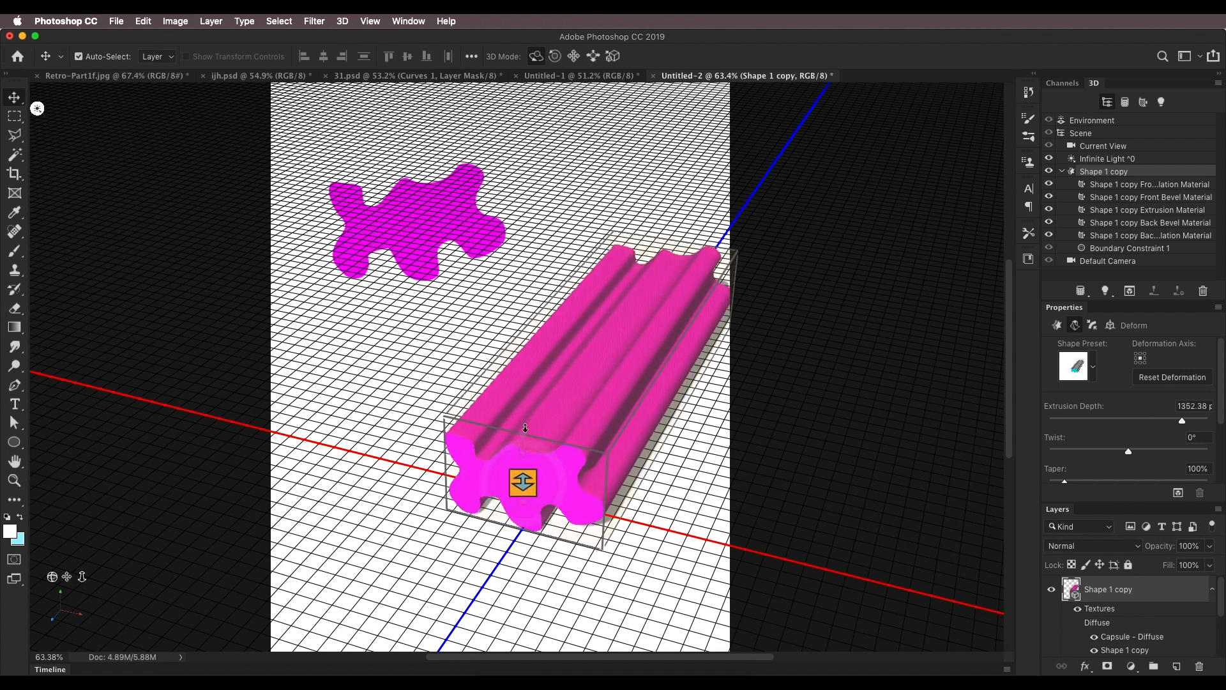
{"action": "left_click_drag", "start_coordinate": [523, 459], "coordinate": [393, 453]}
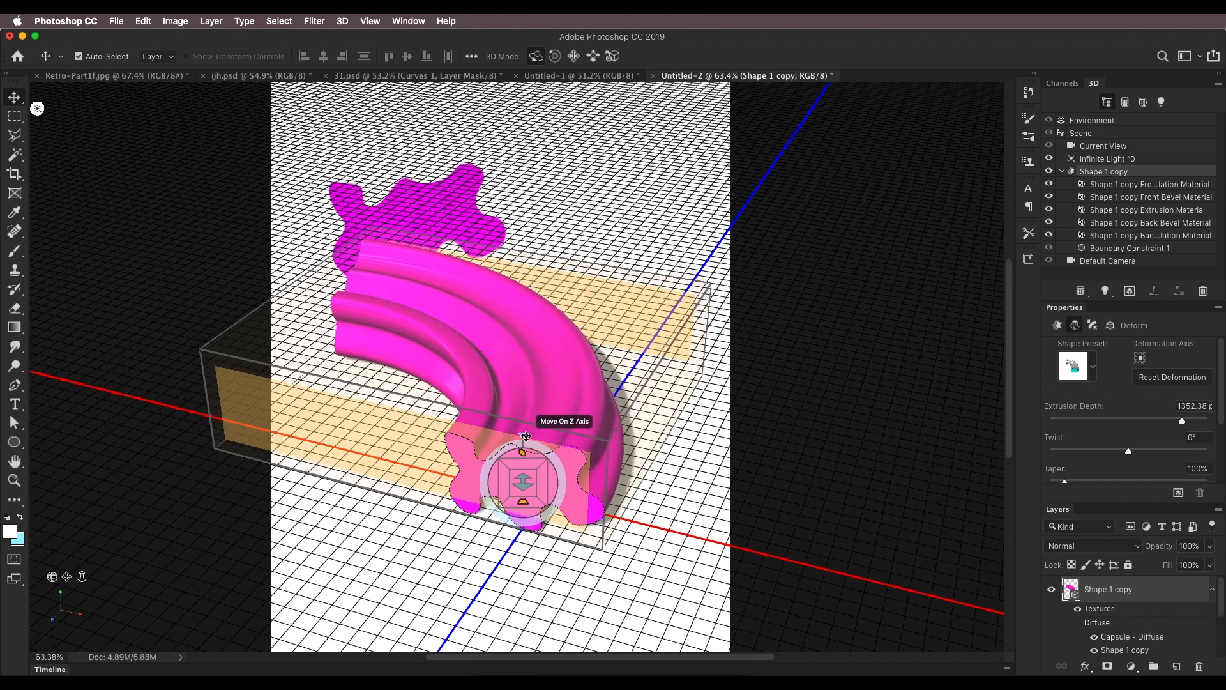
Taper the extrusion to 0%, and adjust its bend with a twist of 370°.
{"action": "left_click_drag", "start_coordinate": [525, 445], "coordinate": [450, 465]}
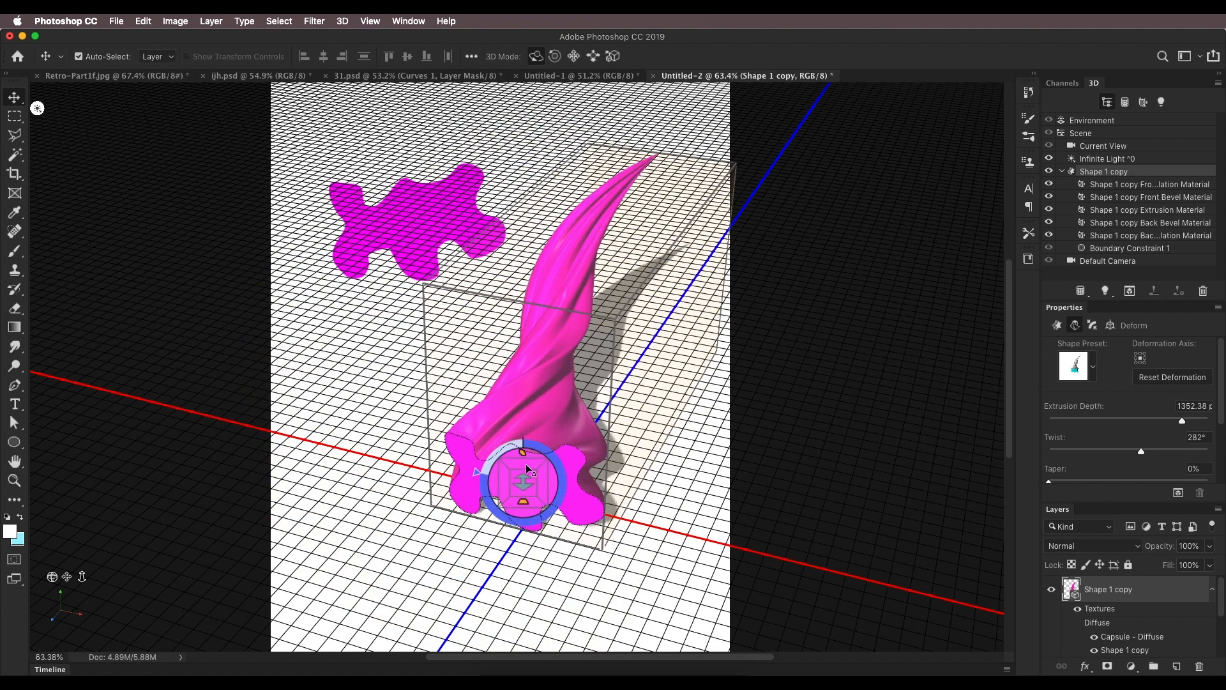
{"action": "left_click_drag", "start_coordinate": [522, 453], "coordinate": [489, 241]}
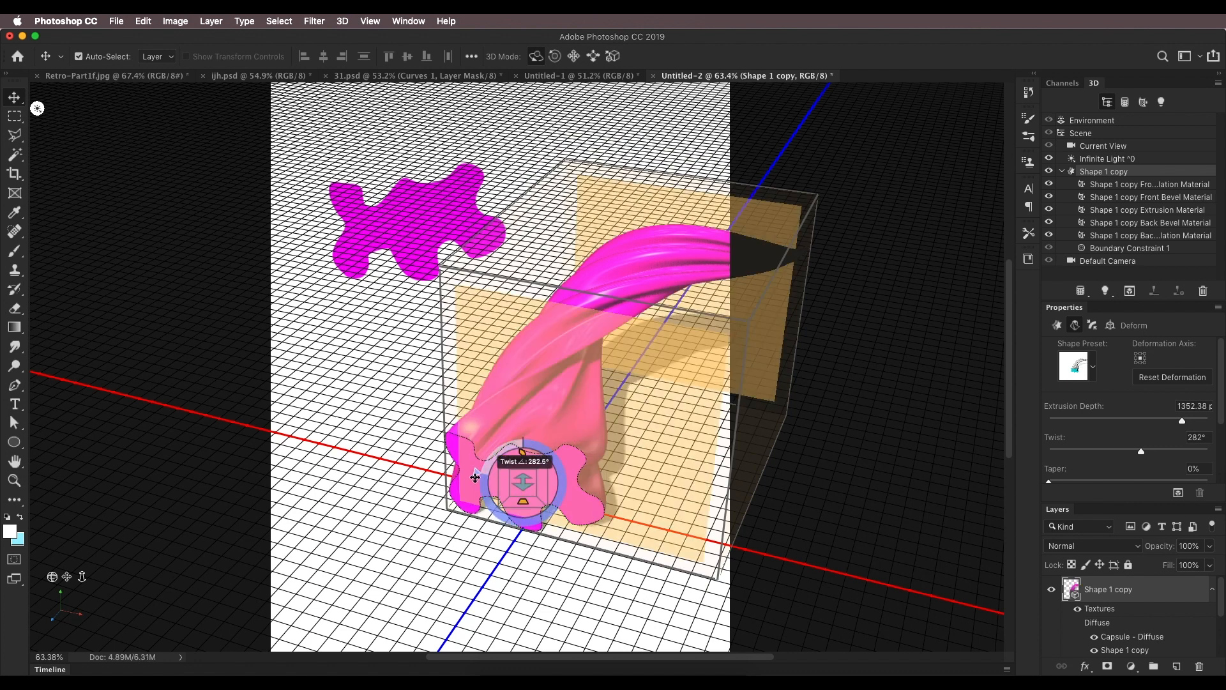
{"action": "left_click_drag", "start_coordinate": [475, 470], "coordinate": [550, 335]}
Orbit the 3D camera around the twisted extrusion until its open end sits at the upper right and its tip points down.
{"action": "left_click_drag", "start_coordinate": [38, 108], "coordinate": [159, 89]}
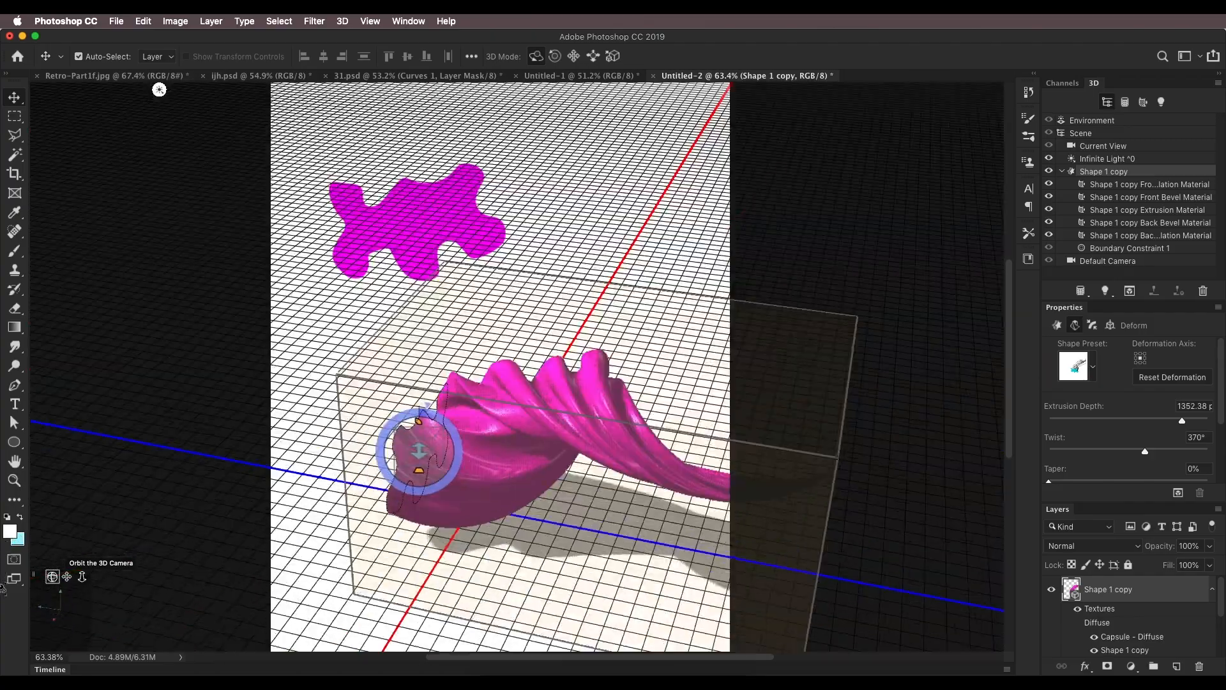
{"action": "left_click_drag", "start_coordinate": [3, 588], "coordinate": [43, 595]}
{"action": "left_click_drag", "start_coordinate": [794, 263], "coordinate": [710, 286]}
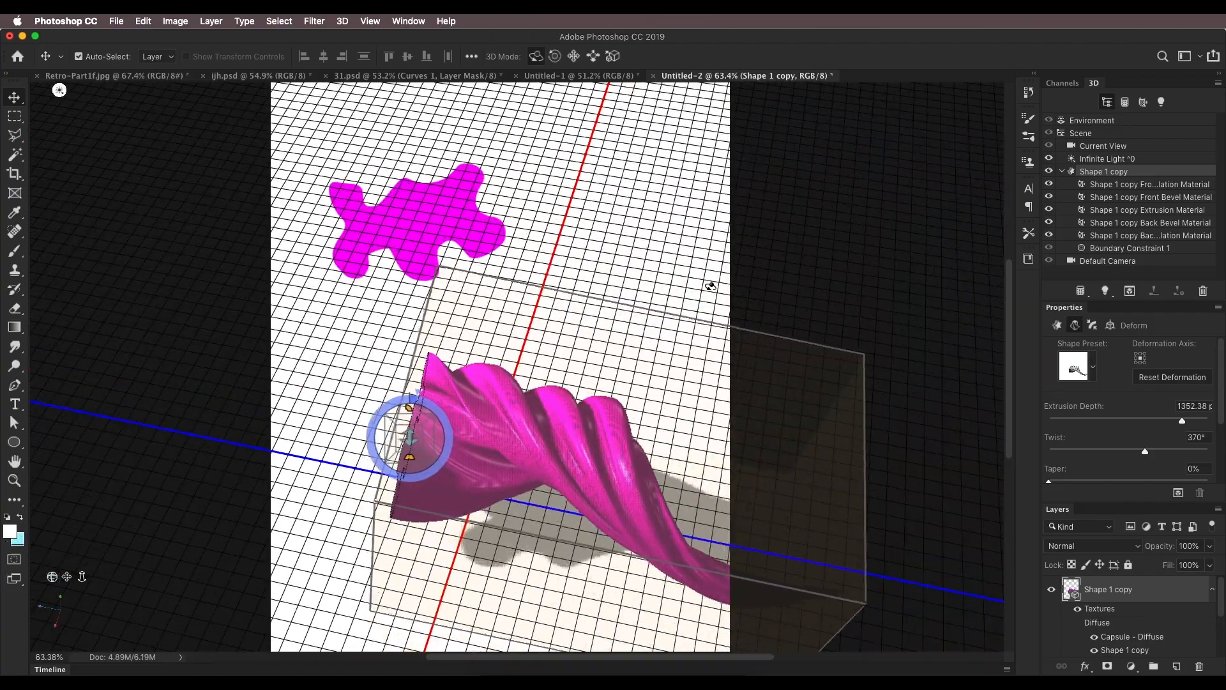
{"action": "left_click_drag", "start_coordinate": [59, 89], "coordinate": [500, 90]}
{"action": "left_click_drag", "start_coordinate": [69, 578], "coordinate": [95, 558]}
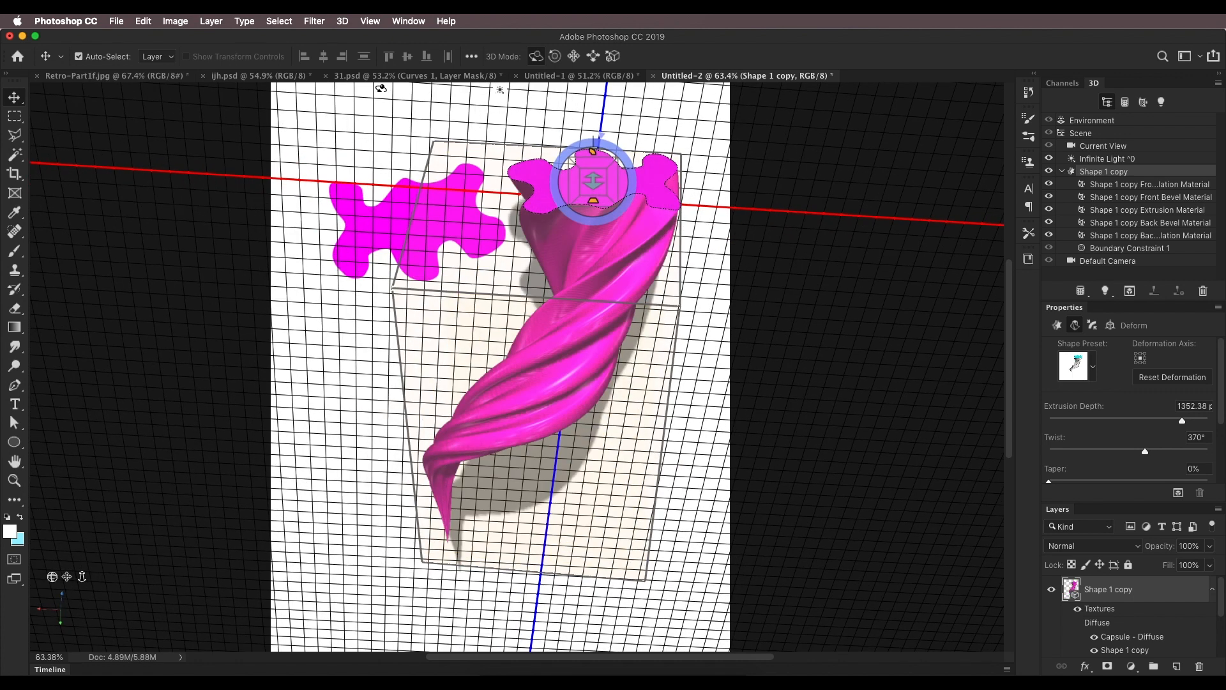
Deform the pink extrusion to a depth of about 1733 px and a 266° twist, bend it sideways, and pan it lower across the page.
{"action": "left_click", "coordinate": [457, 76]}
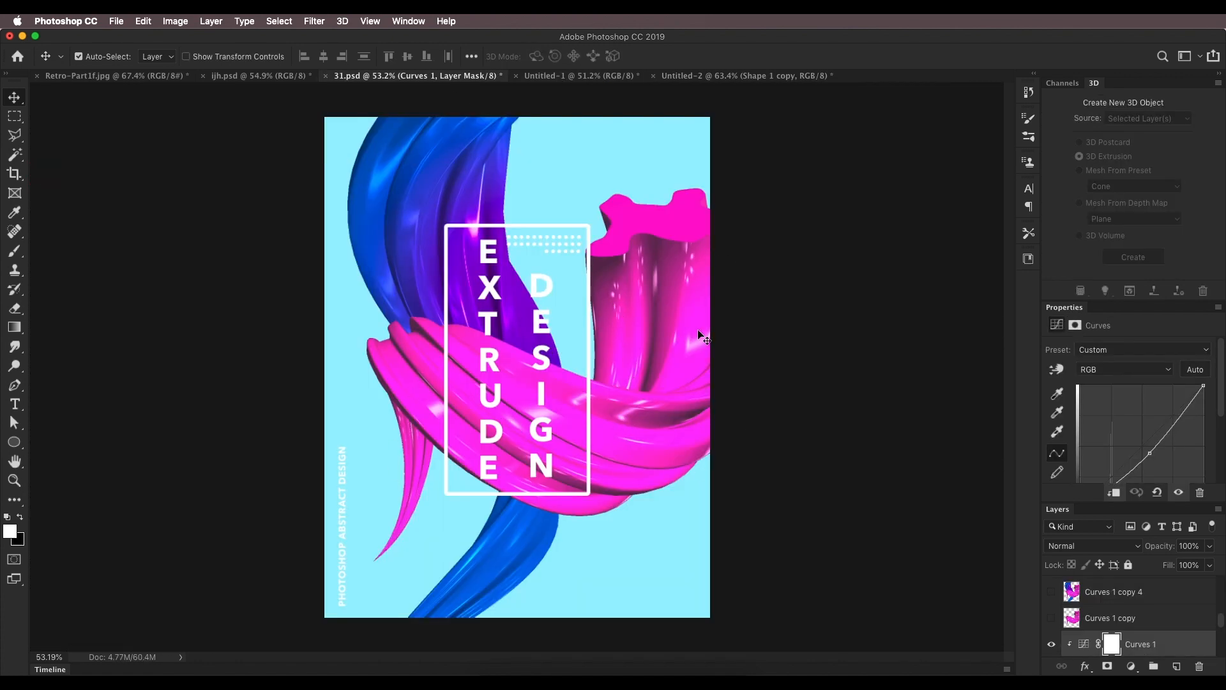
{"action": "left_click", "coordinate": [700, 75]}
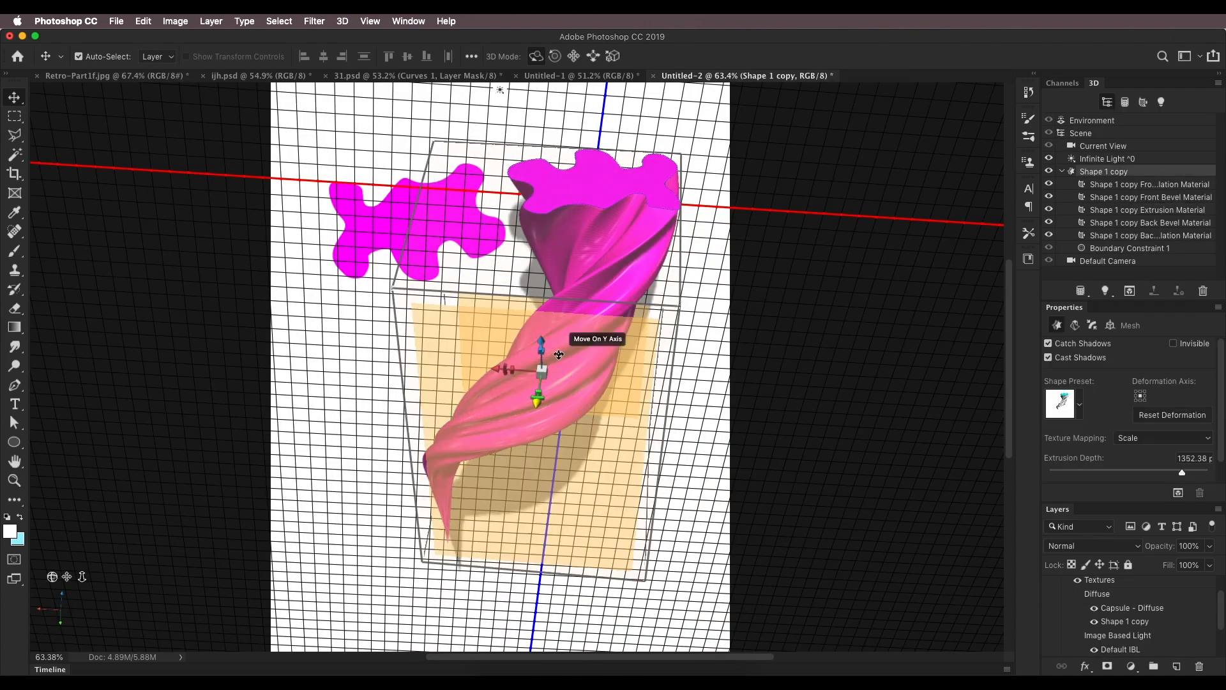
{"action": "left_click", "coordinate": [1075, 326]}
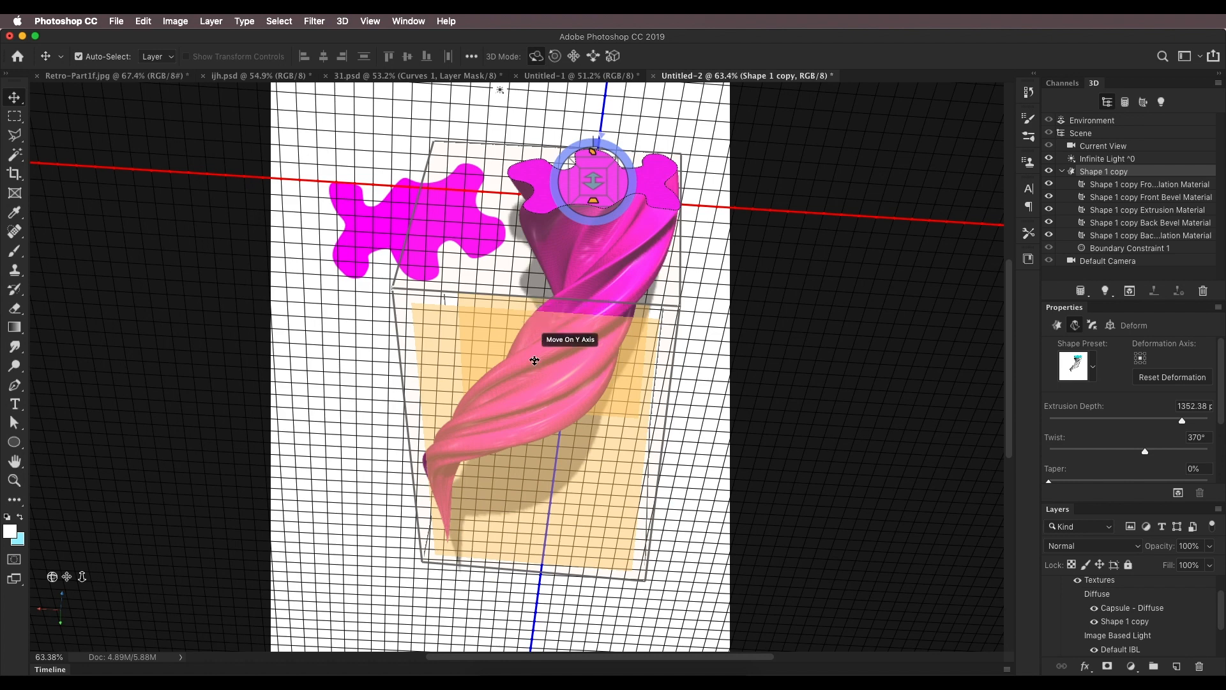
{"action": "left_click_drag", "start_coordinate": [593, 153], "coordinate": [638, 99]}
{"action": "mouse_move", "coordinate": [594, 153]}
{"action": "left_mouse_down"}
{"action": "mouse_move", "coordinate": [588, 118]}
{"action": "mouse_move", "coordinate": [583, 134]}
{"action": "left_mouse_up"}
{"action": "left_click_drag", "start_coordinate": [593, 182], "coordinate": [594, 61]}
{"action": "left_click_drag", "start_coordinate": [600, 141], "coordinate": [528, 109]}
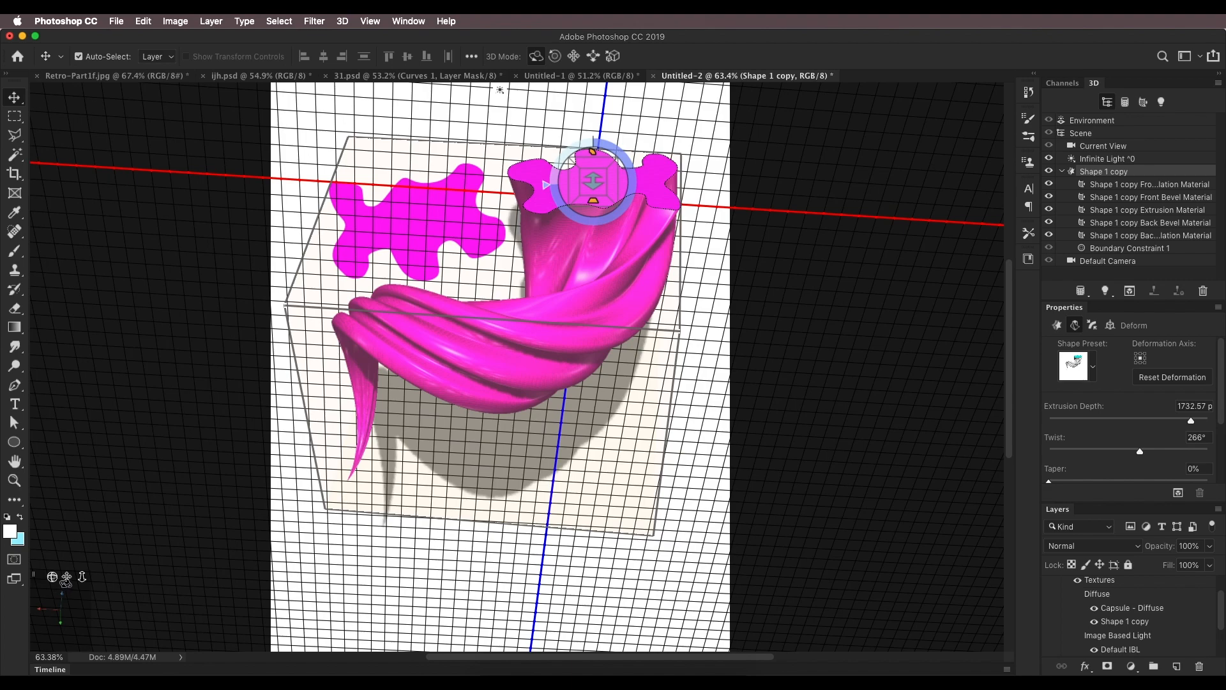
{"action": "left_click_drag", "start_coordinate": [66, 580], "coordinate": [81, 635]}
{"action": "left_click_drag", "start_coordinate": [67, 581], "coordinate": [68, 576]}
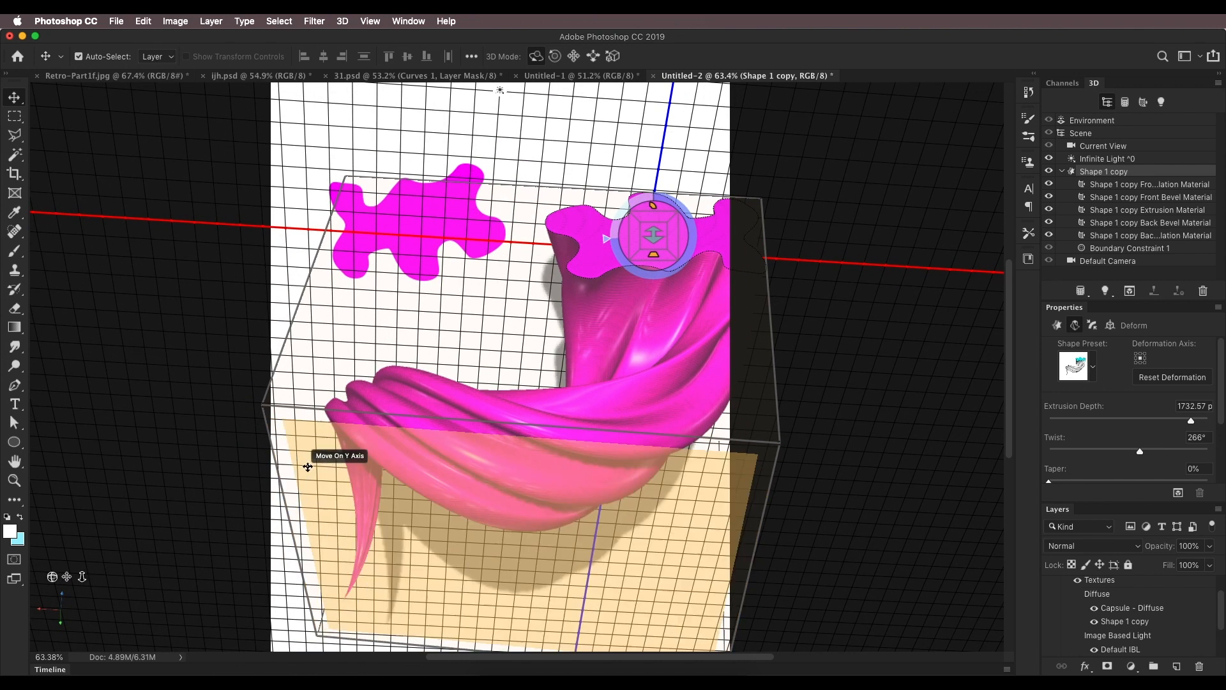
Create a 3D extrusion from the Shape 1 layer, and orbit the camera until its upper side and front face show.
{"action": "scroll", "coordinate": [1086, 606], "scroll_direction": "down", "scroll_amount": 3}
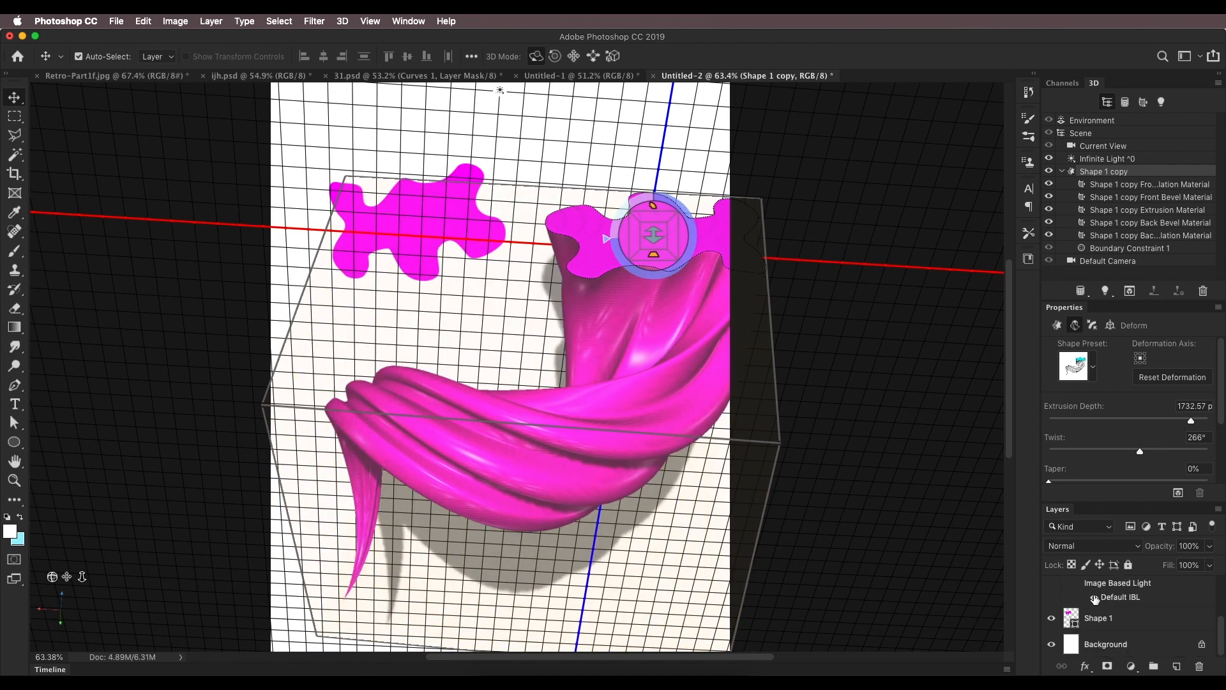
{"action": "left_click", "coordinate": [1097, 619]}
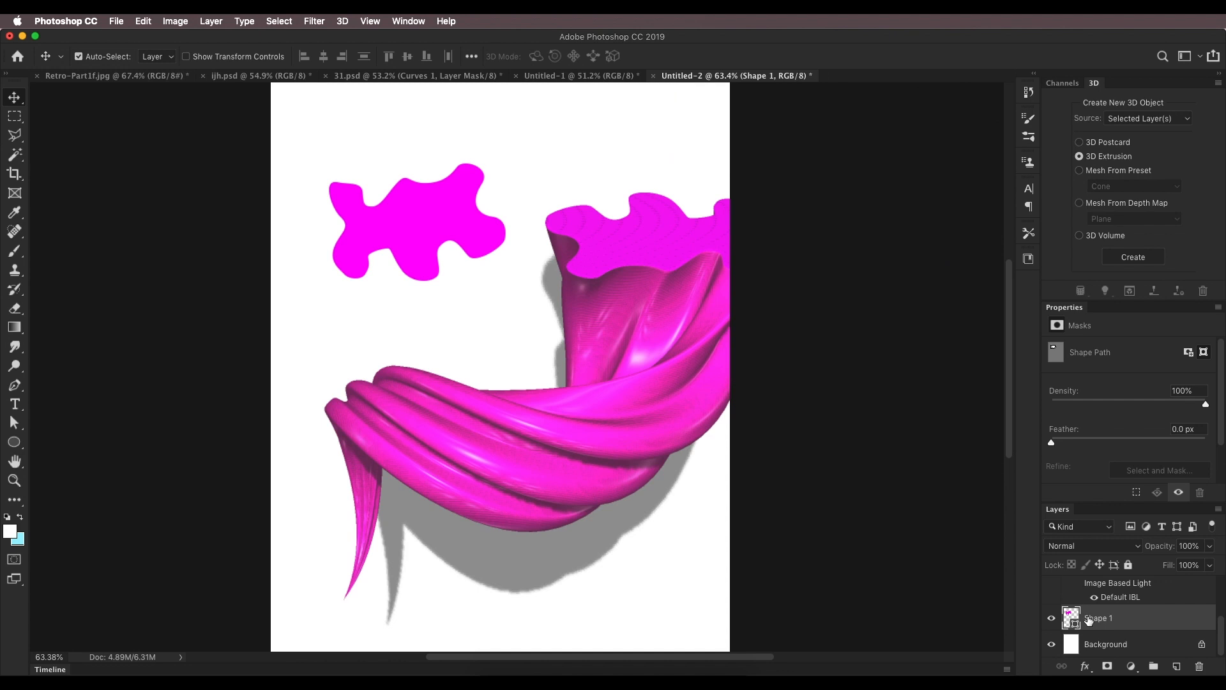
{"action": "left_click", "coordinate": [1131, 257]}
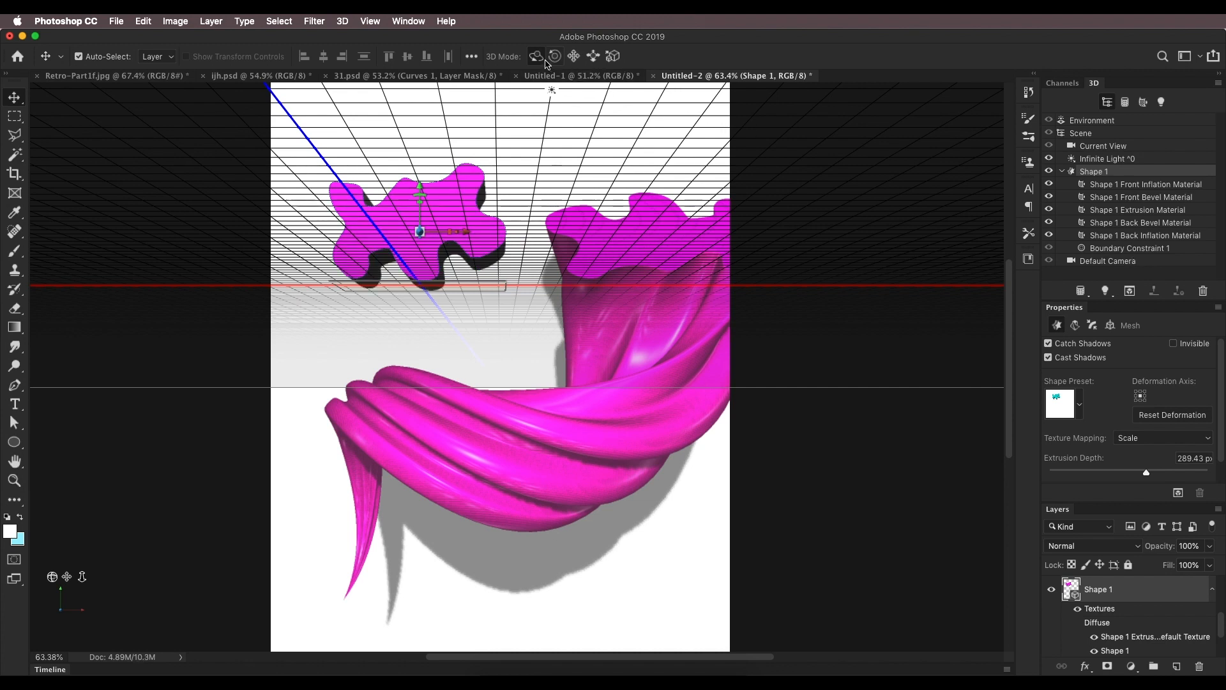
{"action": "left_click_drag", "start_coordinate": [765, 190], "coordinate": [742, 257]}
{"action": "key", "text": "super+z"}
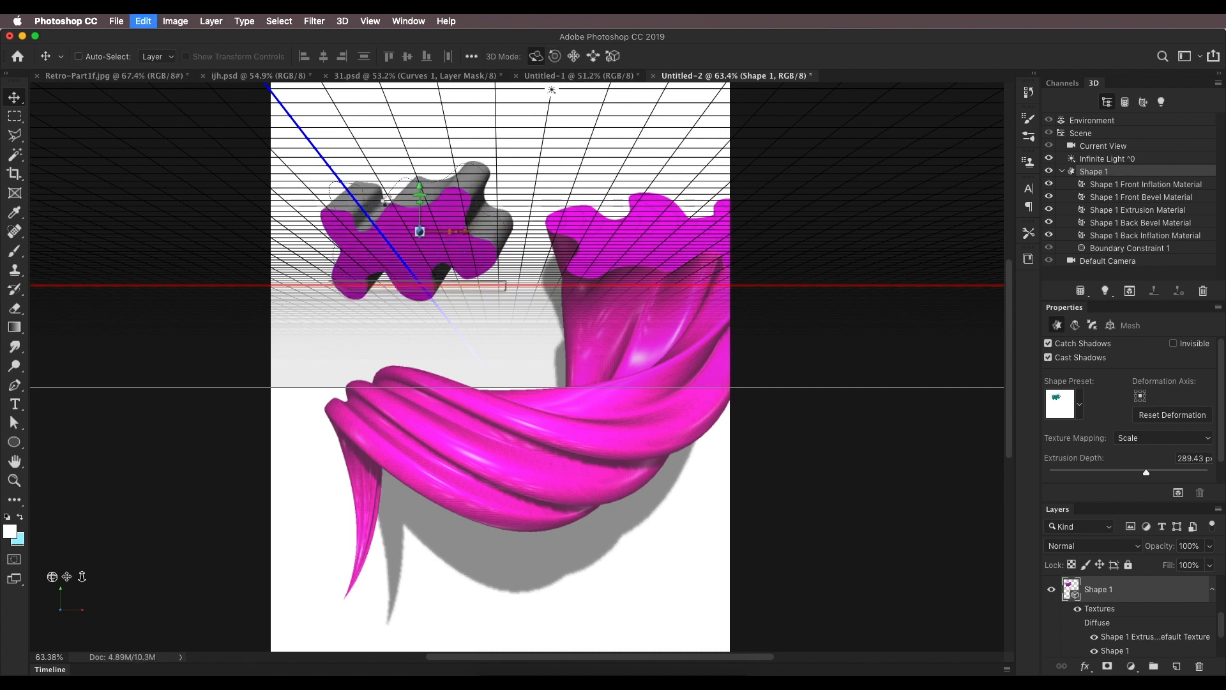
{"action": "left_click", "coordinate": [793, 224]}
{"action": "left_click_drag", "start_coordinate": [771, 248], "coordinate": [744, 259]}
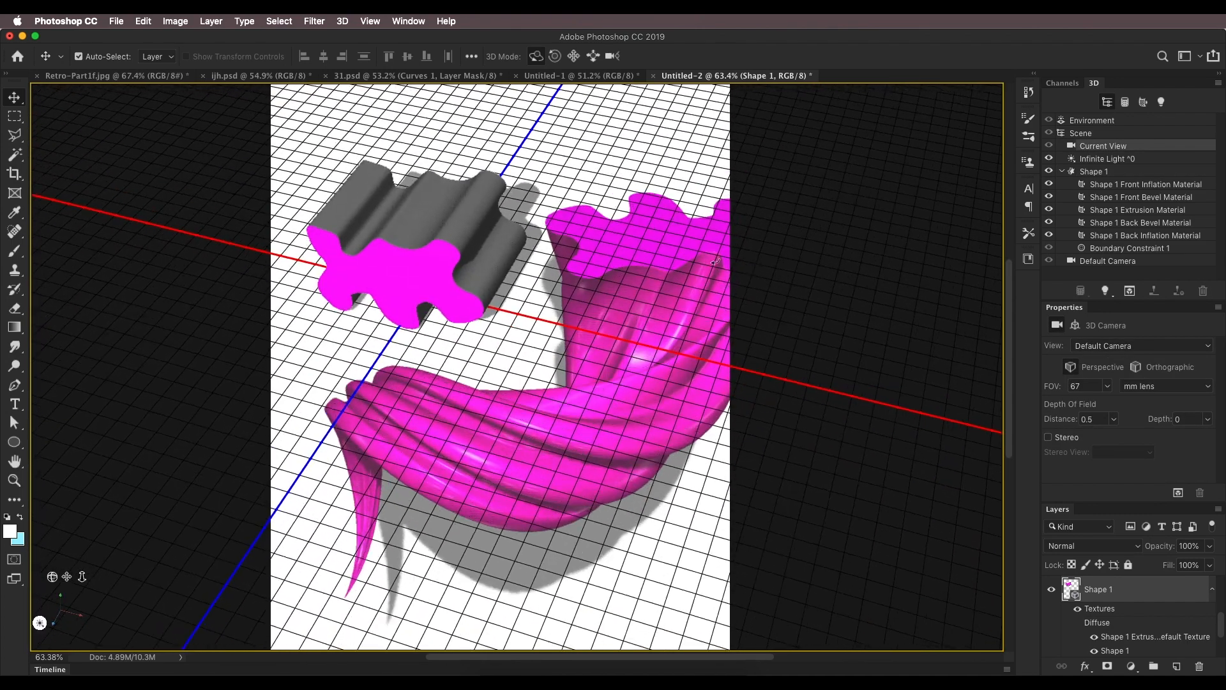
Apply the glossy blue Capsule preset to the extrusion and front inflation materials of Shape 1.
{"action": "left_click", "coordinate": [447, 253]}
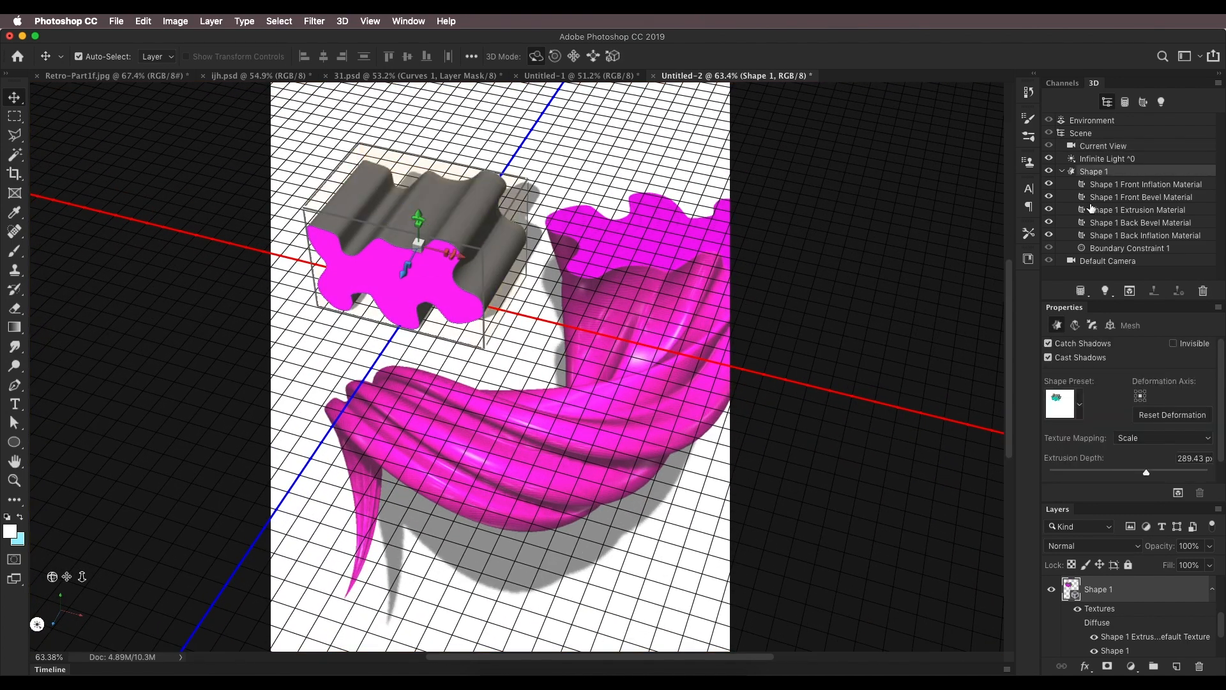
{"action": "left_click", "coordinate": [1122, 216]}
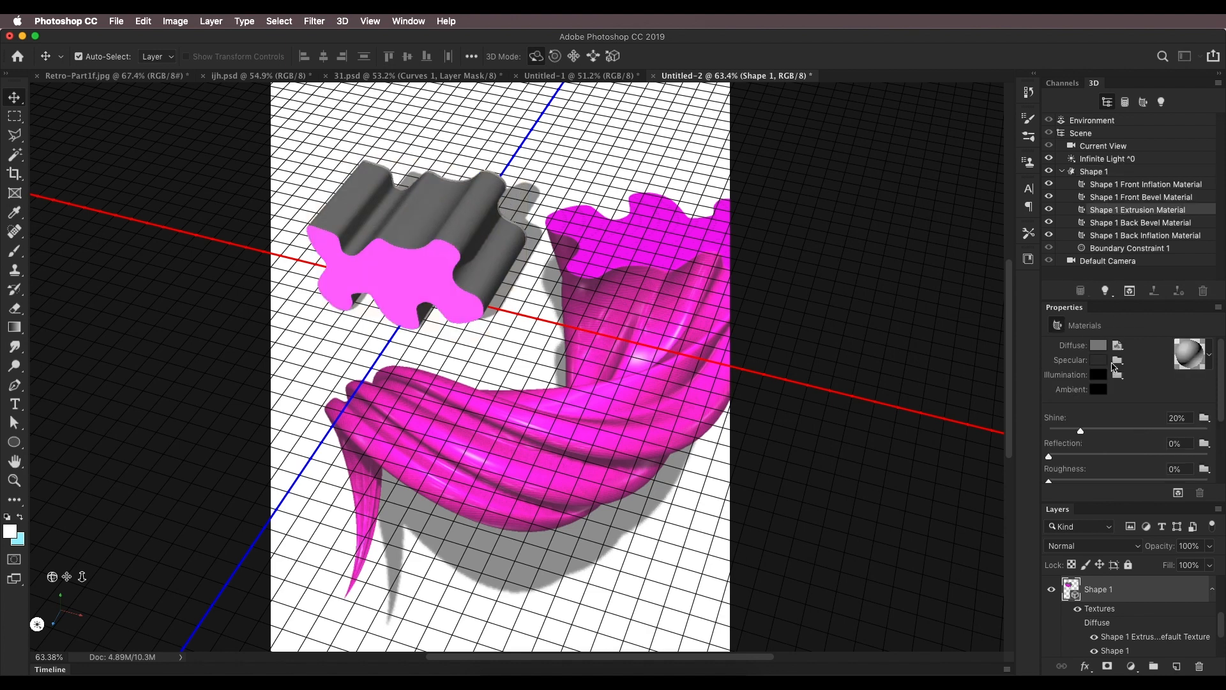
{"action": "left_click", "coordinate": [1208, 359]}
{"action": "left_click", "coordinate": [1091, 426]}
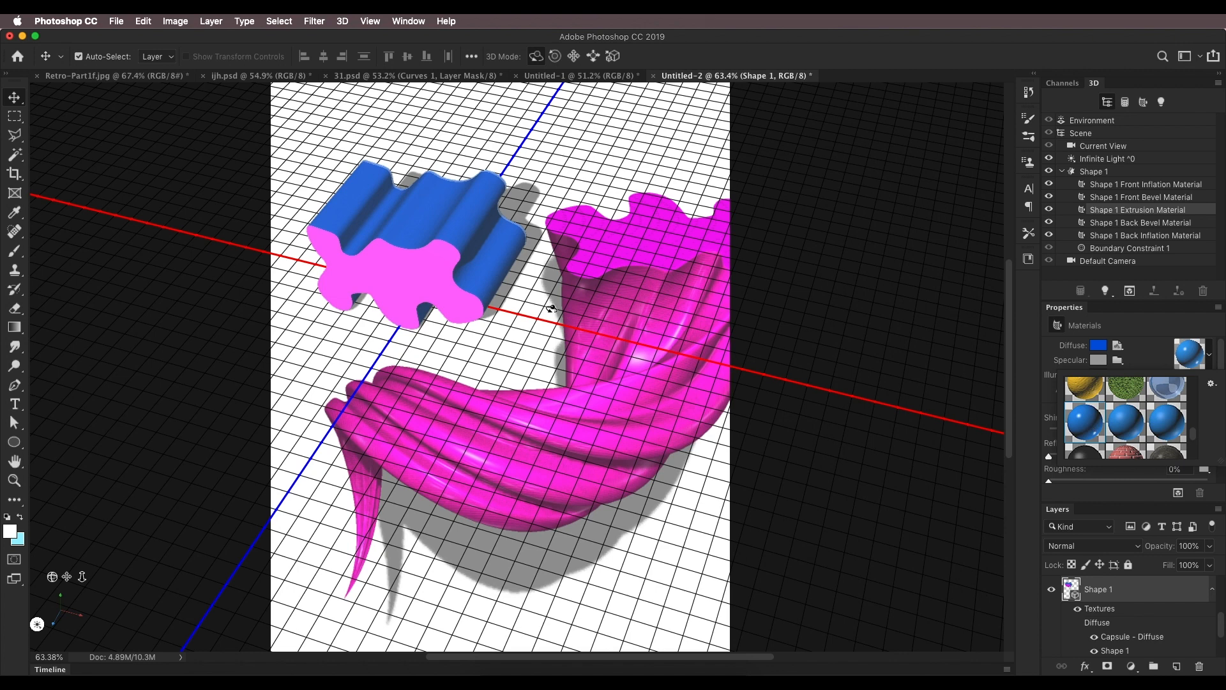
{"action": "left_click", "coordinate": [1116, 186]}
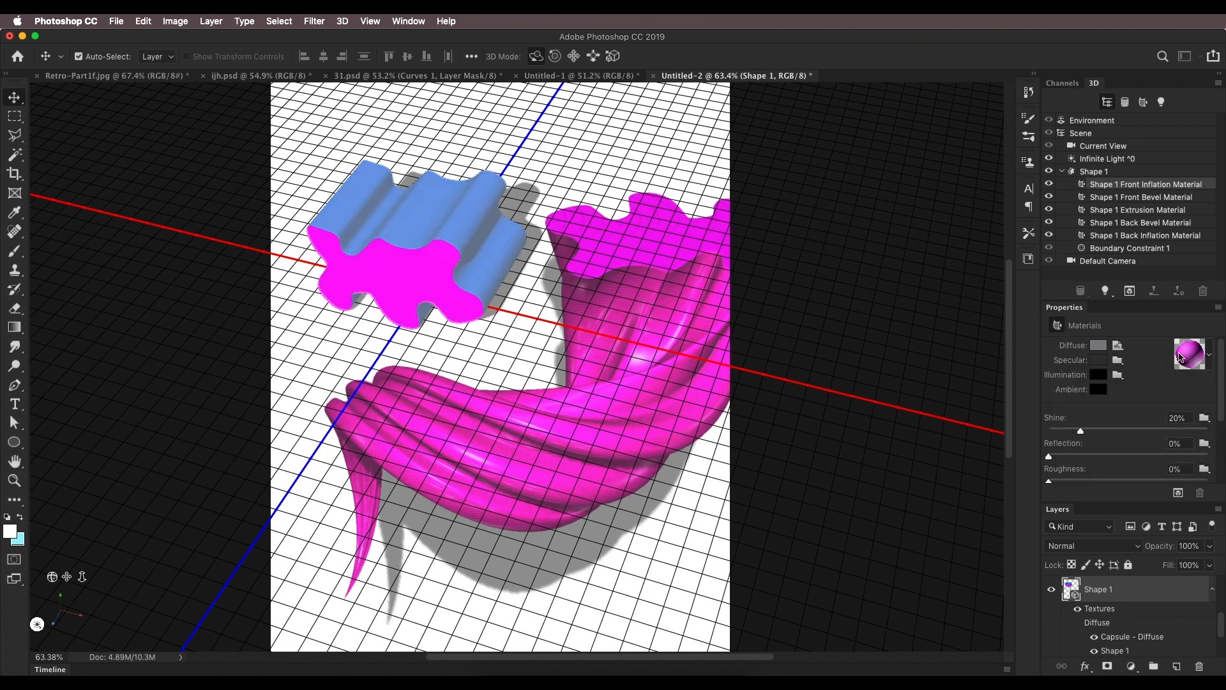
{"action": "left_click", "coordinate": [1098, 347]}
{"action": "left_click", "coordinate": [1100, 339]}
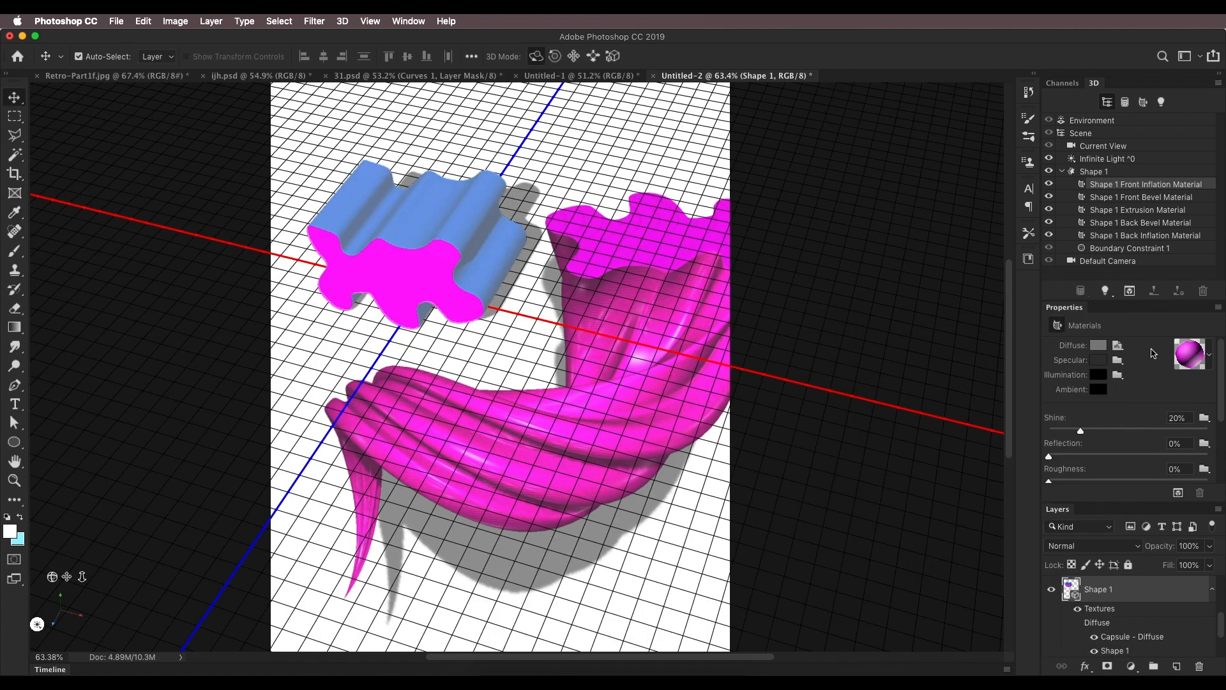
{"action": "left_click", "coordinate": [1208, 361]}
{"action": "left_click", "coordinate": [1084, 422]}
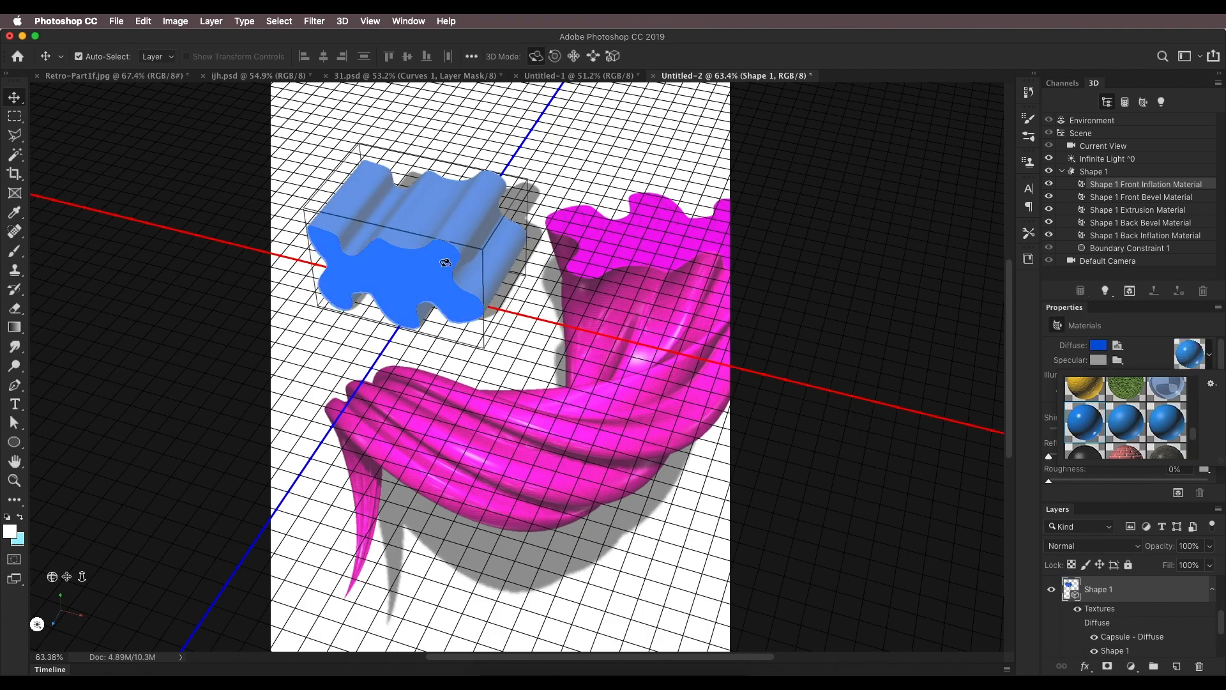
{"action": "left_click", "coordinate": [446, 203]}
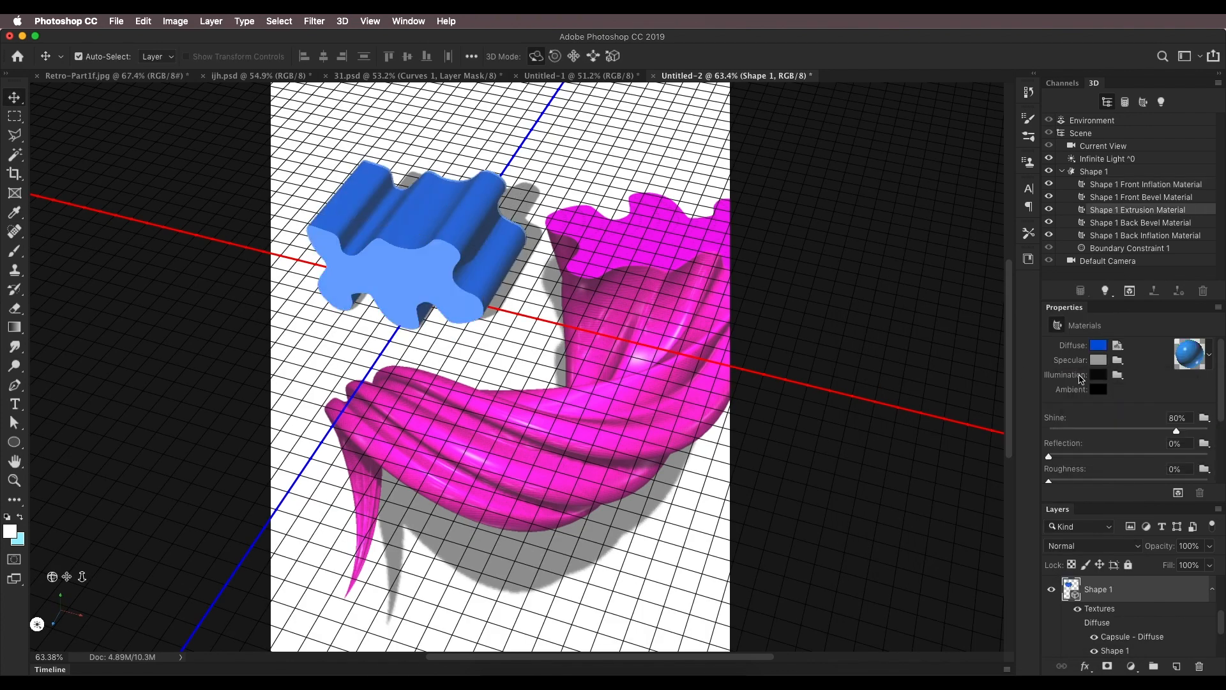
Lengthen the blue extrusion to a depth of about 812 px, and bend it into a curve.
{"action": "left_click", "coordinate": [1094, 171]}
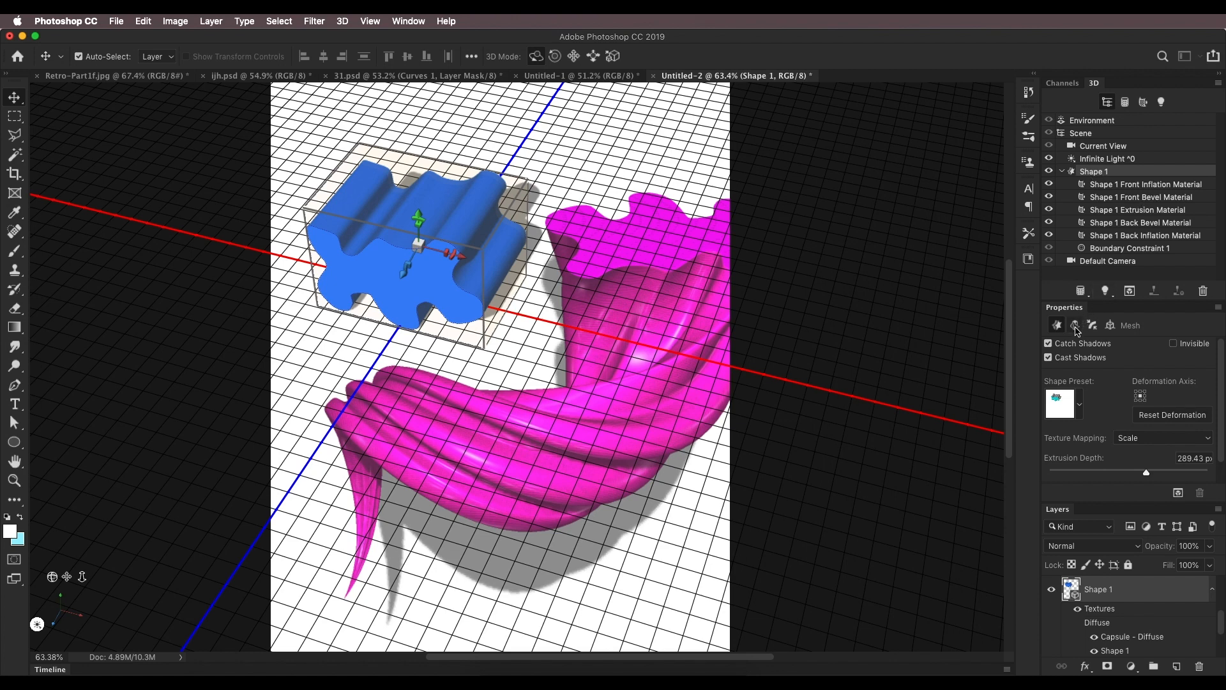
{"action": "left_click", "coordinate": [1076, 328]}
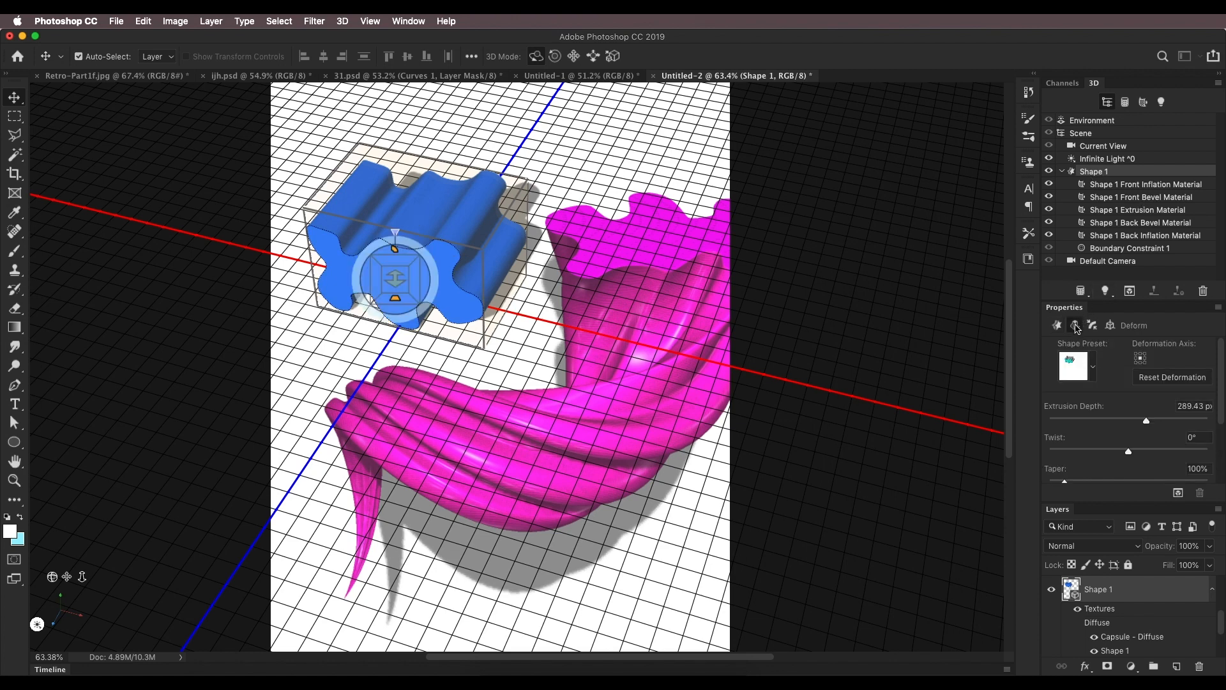
{"action": "left_click", "coordinate": [1057, 325]}
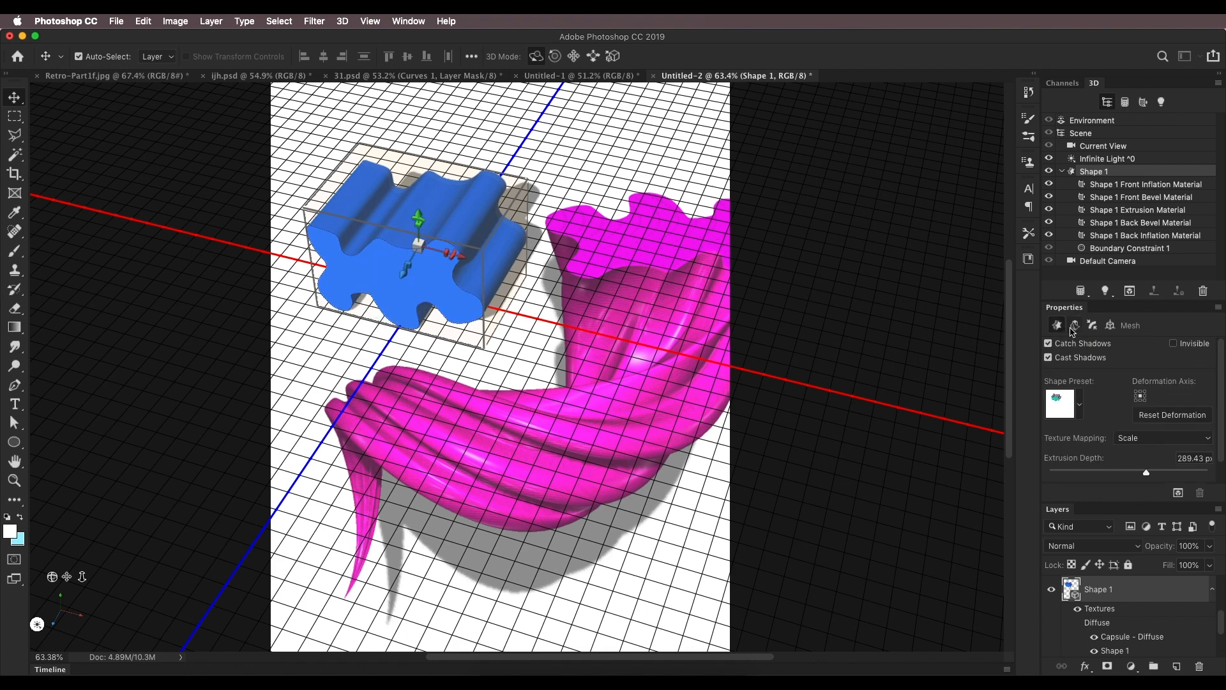
{"action": "left_click", "coordinate": [1075, 327]}
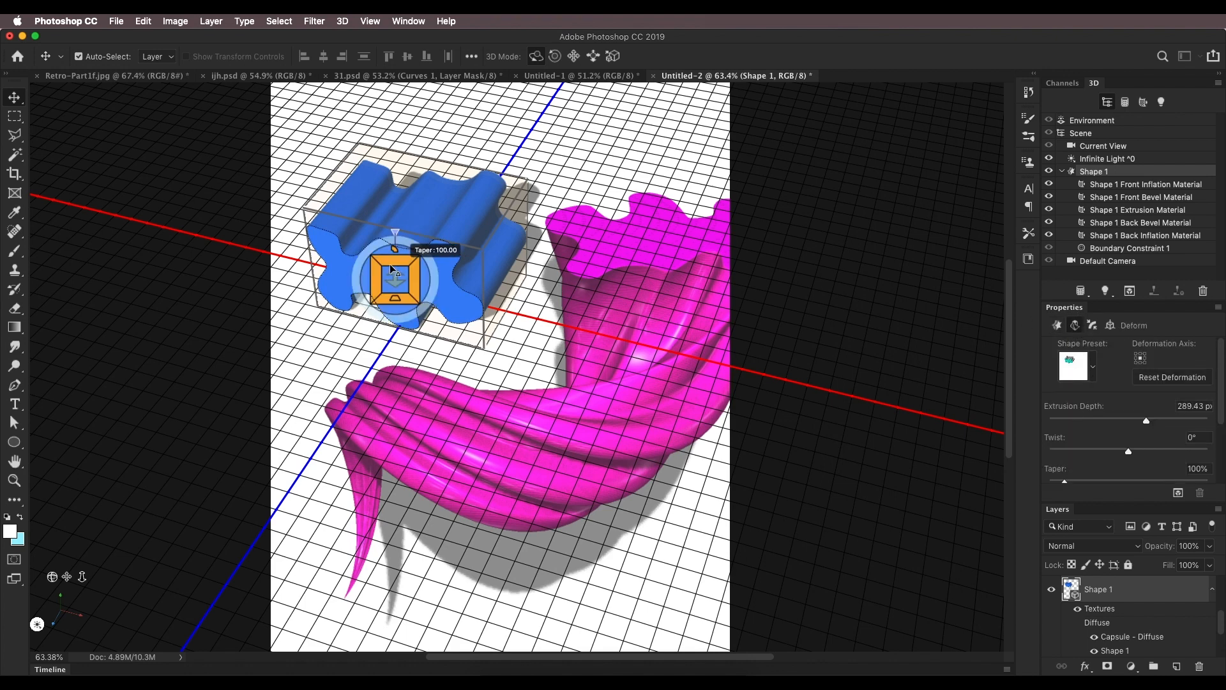
{"action": "left_click_drag", "start_coordinate": [397, 274], "coordinate": [413, 148]}
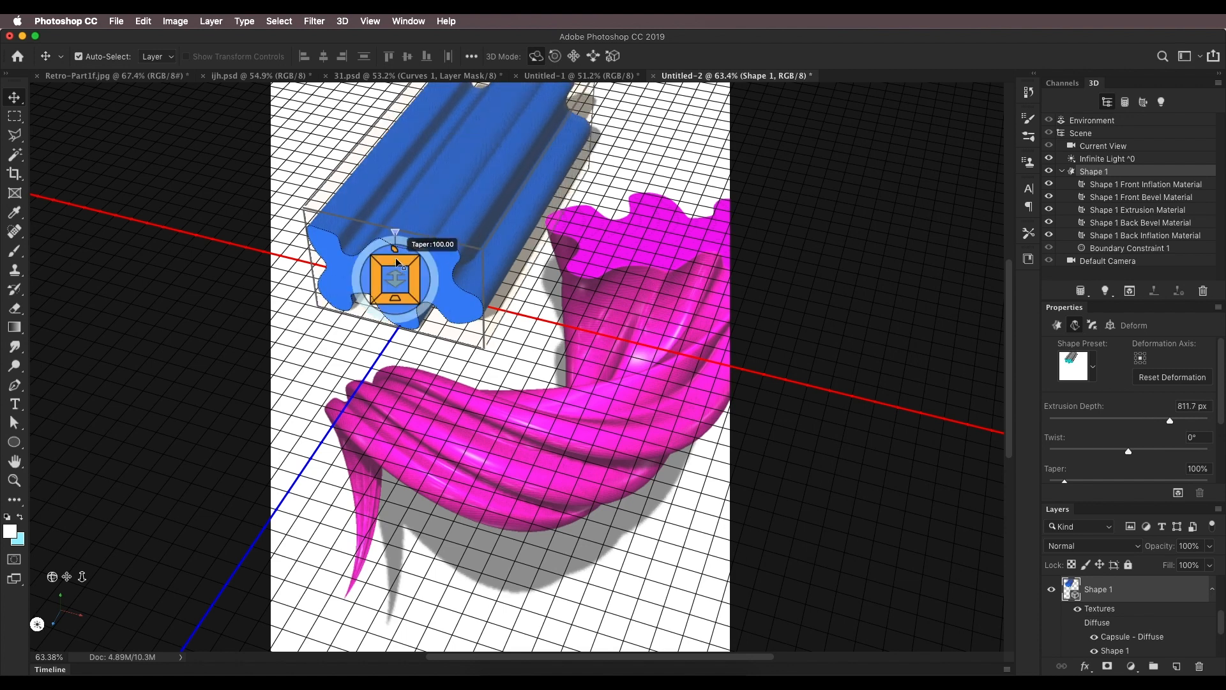
{"action": "left_click_drag", "start_coordinate": [394, 249], "coordinate": [400, 130]}
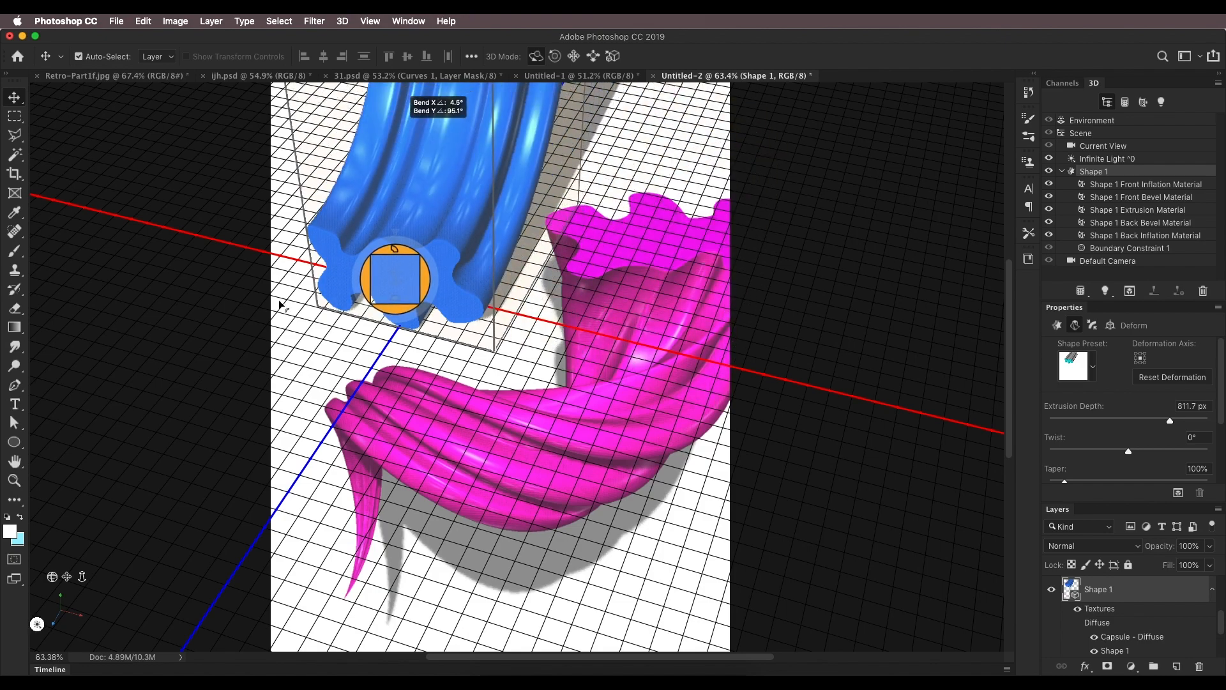
Orbit around the blue extrusion and deform it to a depth of about 1592 px, a 153° twist and a 0% taper, bent sideways.
{"action": "left_click_drag", "start_coordinate": [79, 598], "coordinate": [70, 633]}
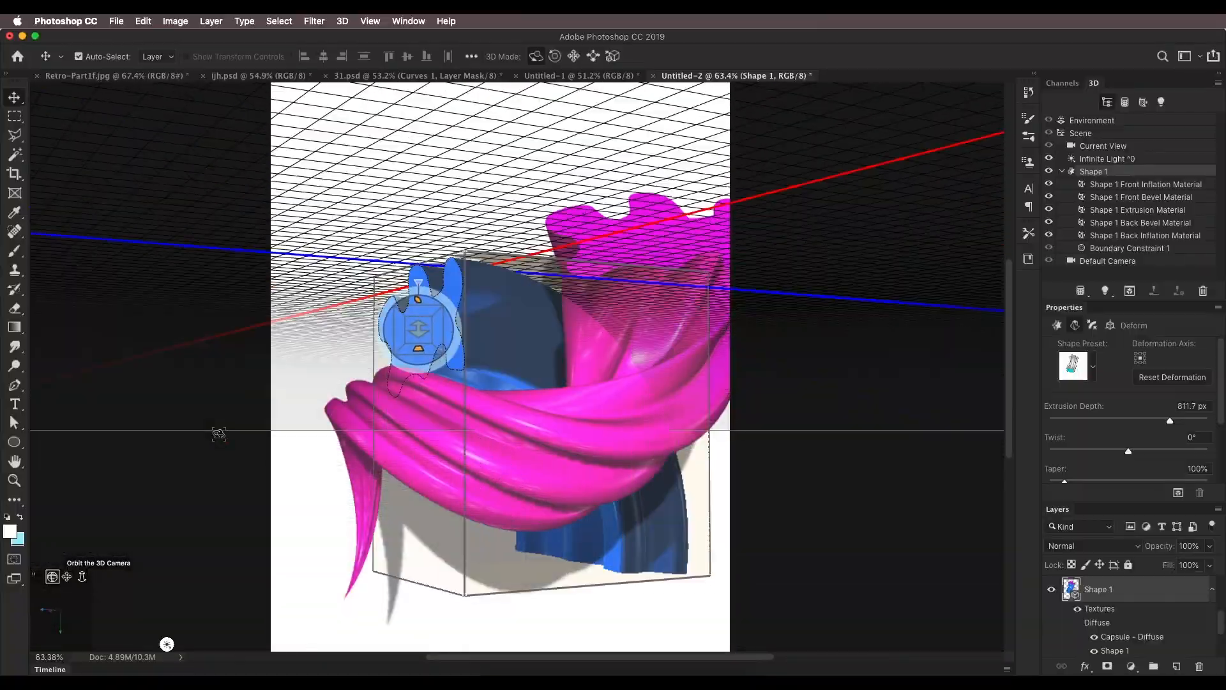
{"action": "left_click_drag", "start_coordinate": [488, 305], "coordinate": [496, 259]}
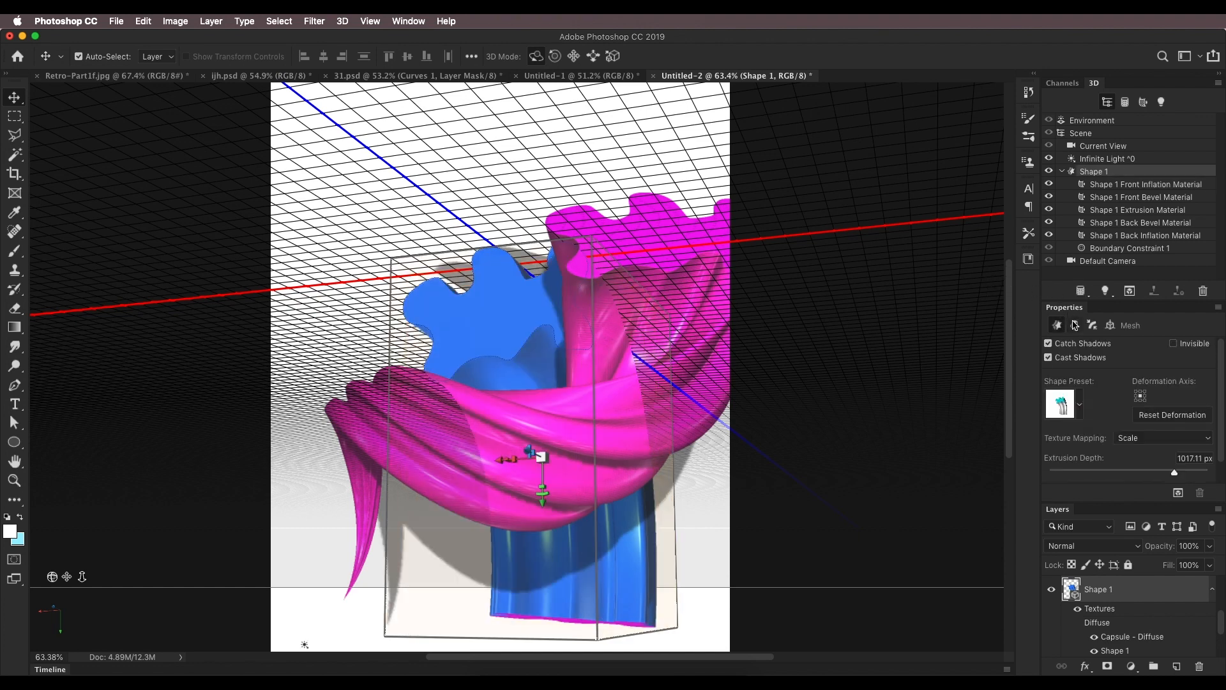
{"action": "left_click", "coordinate": [1075, 326]}
{"action": "left_click_drag", "start_coordinate": [505, 274], "coordinate": [421, 355]}
{"action": "left_click_drag", "start_coordinate": [810, 458], "coordinate": [761, 431]}
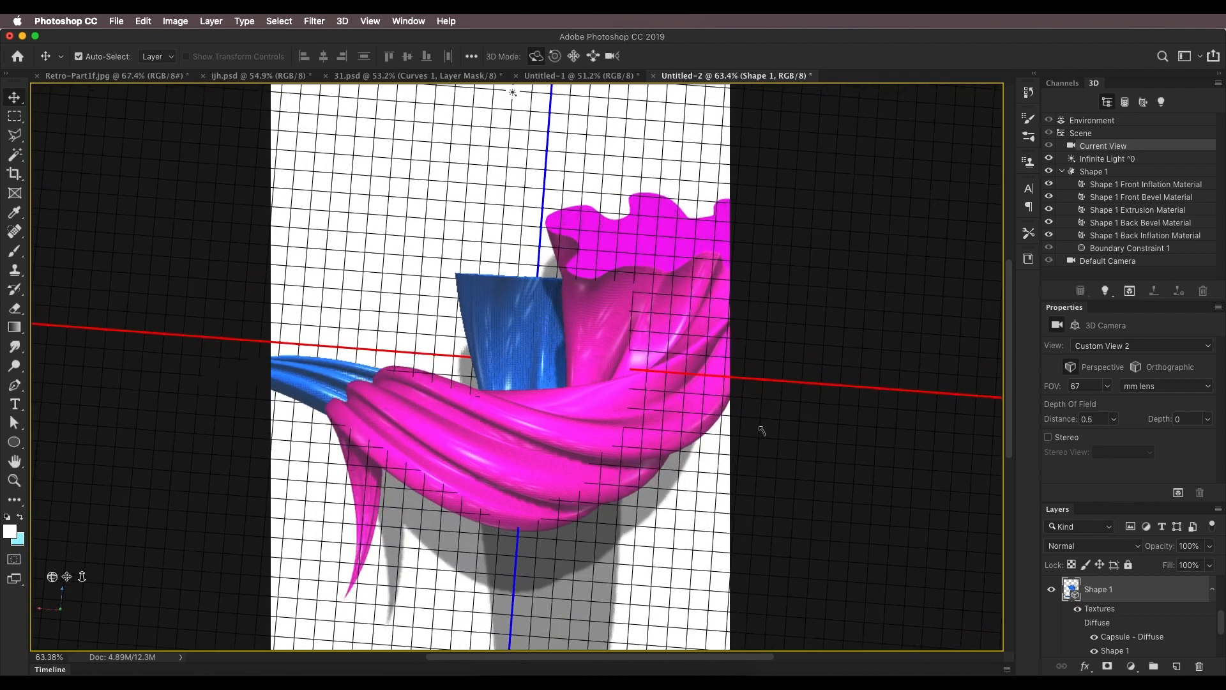
{"action": "left_click_drag", "start_coordinate": [242, 547], "coordinate": [597, 434]}
Hide the pink Shape 1 copy layer, and compare the blue extrusion with the reference poster 31.psd.
{"action": "scroll", "coordinate": [1120, 645], "scroll_direction": "up", "scroll_amount": 2}
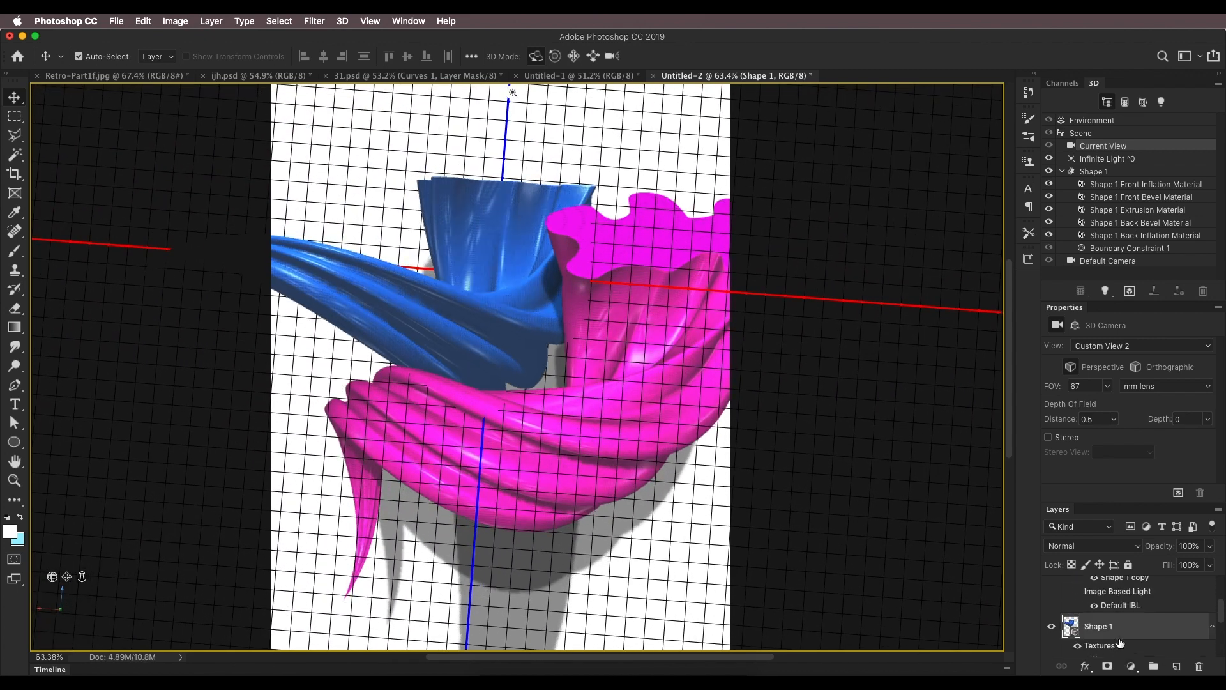
{"action": "scroll", "coordinate": [1060, 616], "scroll_direction": "up", "scroll_amount": 5}
{"action": "left_click", "coordinate": [1051, 592]}
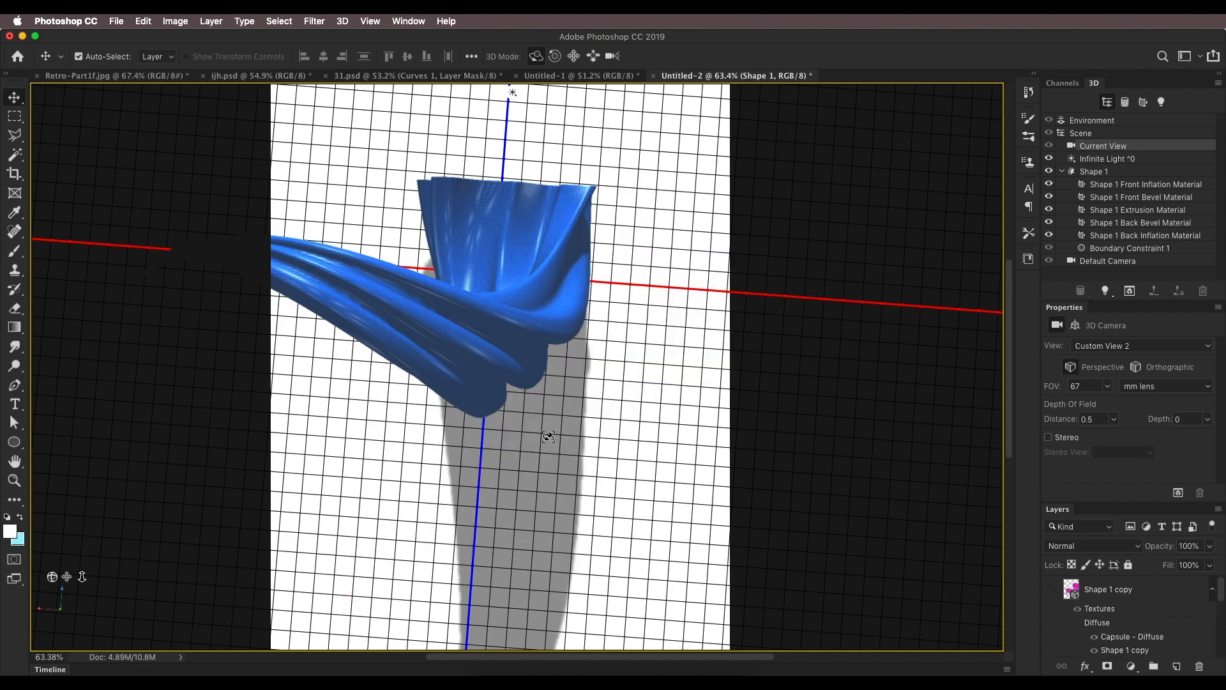
{"action": "left_click", "coordinate": [467, 77]}
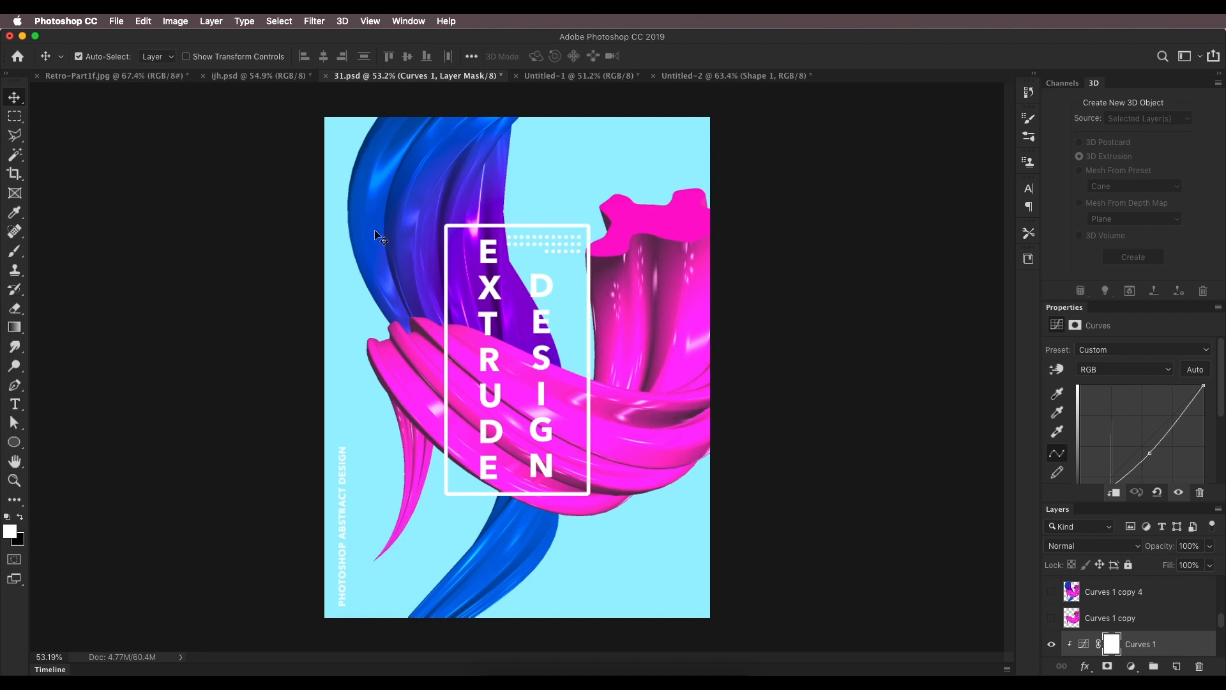
{"action": "left_click", "coordinate": [699, 77]}
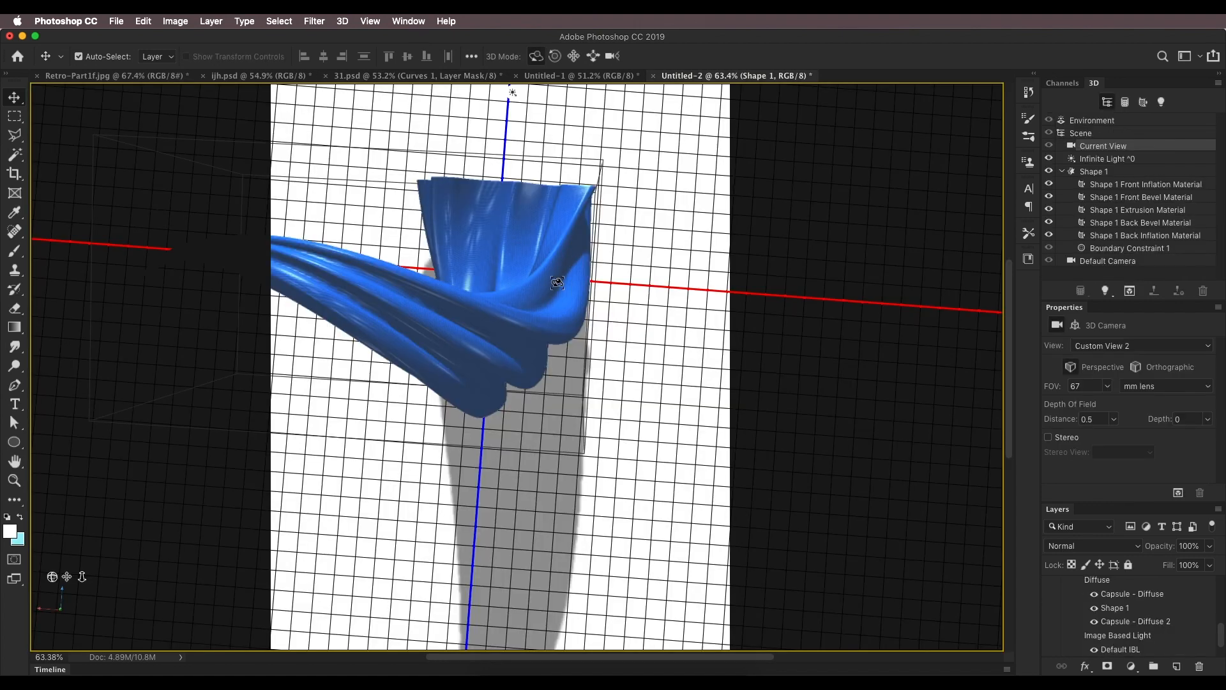
Bend the blue extrusion to about -50° in X and 36° in Y so it points down the page.
{"action": "left_click", "coordinate": [538, 311]}
{"action": "left_click", "coordinate": [1073, 326]}
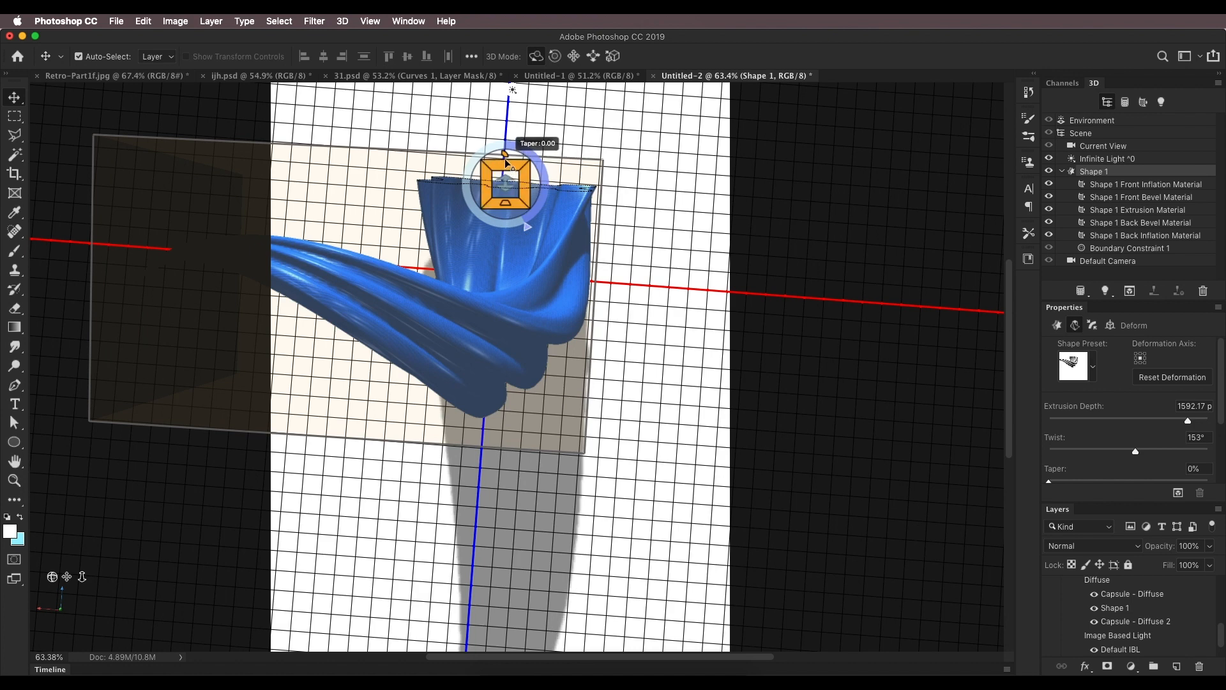
{"action": "left_click_drag", "start_coordinate": [503, 171], "coordinate": [583, 388]}
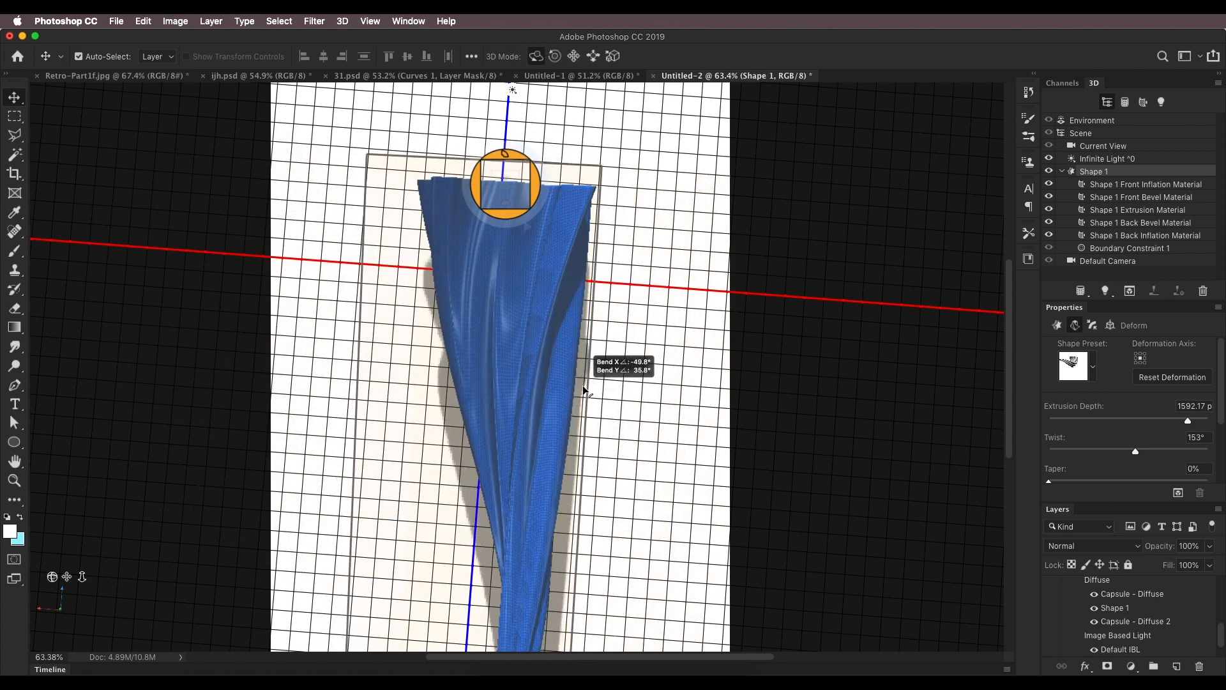
{"action": "left_click_drag", "start_coordinate": [529, 226], "coordinate": [516, 231]}
{"action": "left_click", "coordinate": [509, 215]}
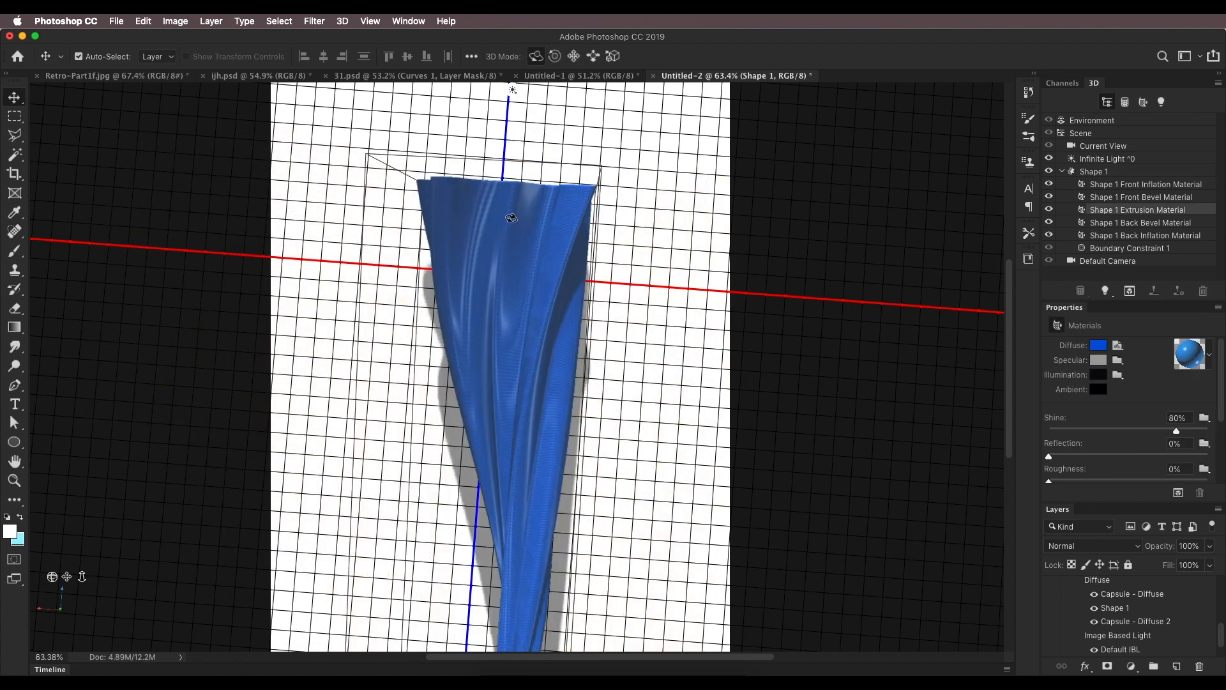
Twist the blue extrusion to 247°, bend it into a flowing curve down the page, and tilt the whole object.
{"action": "left_click", "coordinate": [1093, 171]}
{"action": "left_click", "coordinate": [1074, 326]}
{"action": "left_click_drag", "start_coordinate": [505, 145], "coordinate": [418, 222]}
{"action": "left_click_drag", "start_coordinate": [504, 154], "coordinate": [369, 219]}
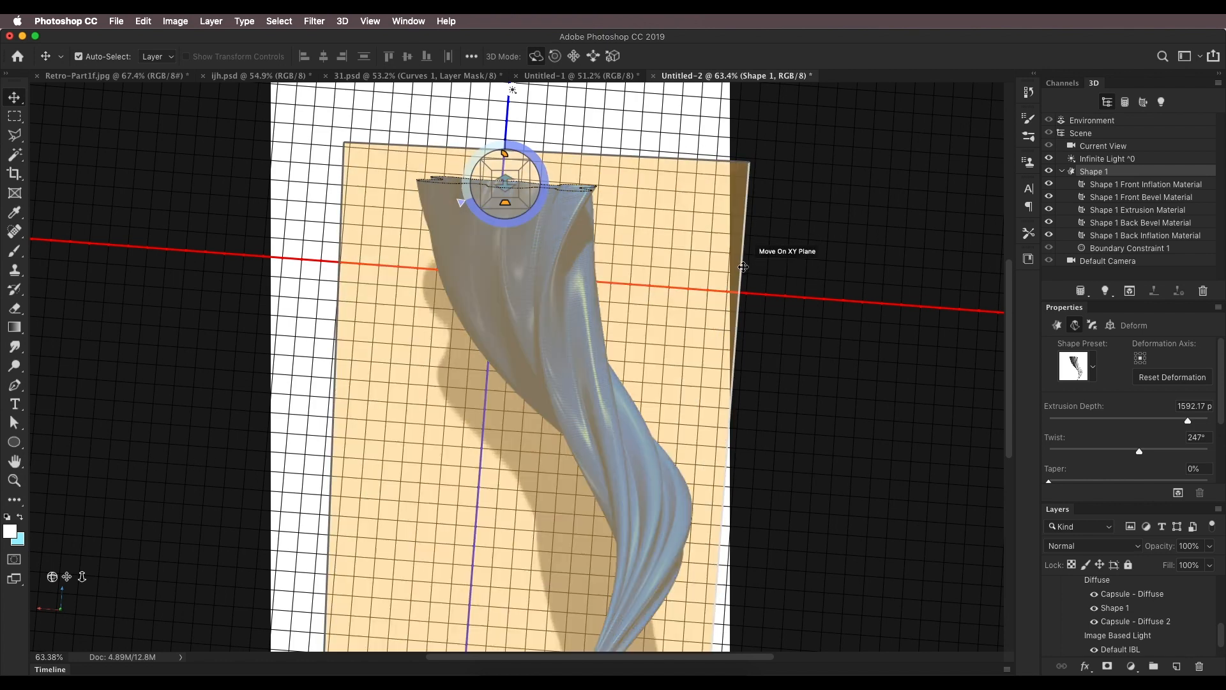
{"action": "left_click_drag", "start_coordinate": [745, 267], "coordinate": [651, 311]}
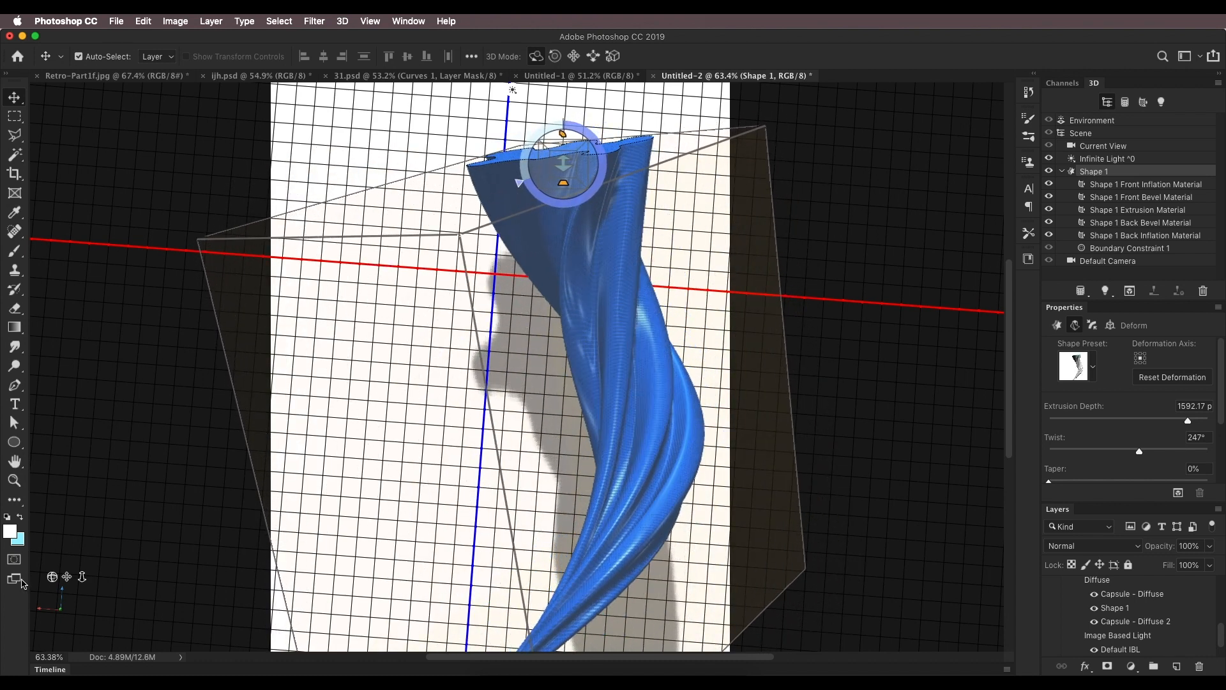
Pan the 3D camera so the blue extrusion runs off the canvas's upper edge and reaches its lower-left corner.
{"action": "left_click_drag", "start_coordinate": [67, 577], "coordinate": [48, 560]}
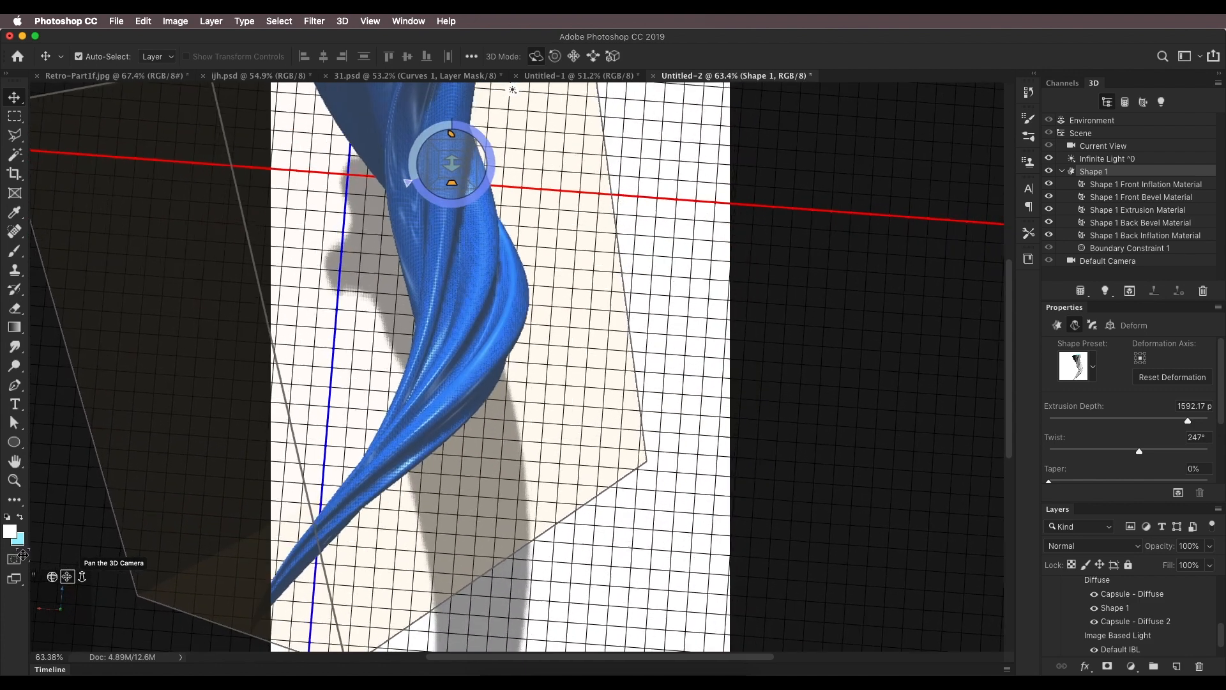
{"action": "scroll", "coordinate": [413, 546], "scroll_direction": "down", "scroll_amount": 3}
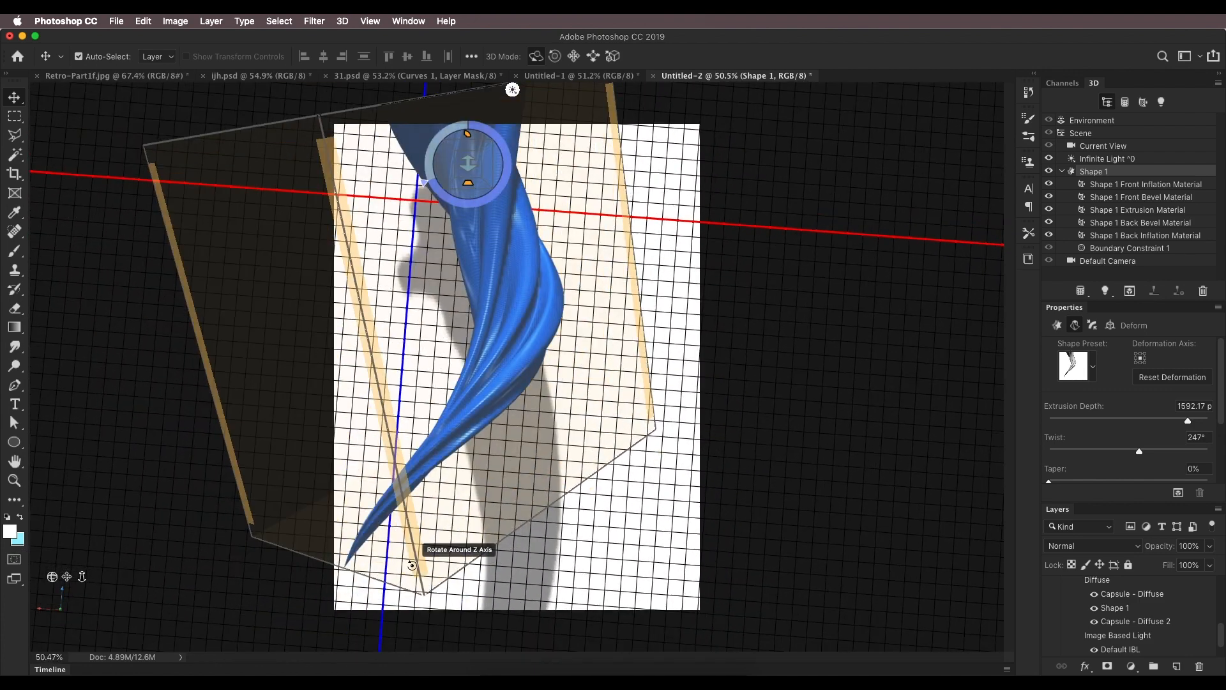
{"action": "mouse_move", "coordinate": [69, 575]}
{"action": "left_mouse_down"}
{"action": "mouse_move", "coordinate": [57, 575]}
{"action": "mouse_move", "coordinate": [82, 587]}
{"action": "mouse_move", "coordinate": [81, 605]}
{"action": "mouse_move", "coordinate": [65, 590]}
{"action": "left_mouse_up"}
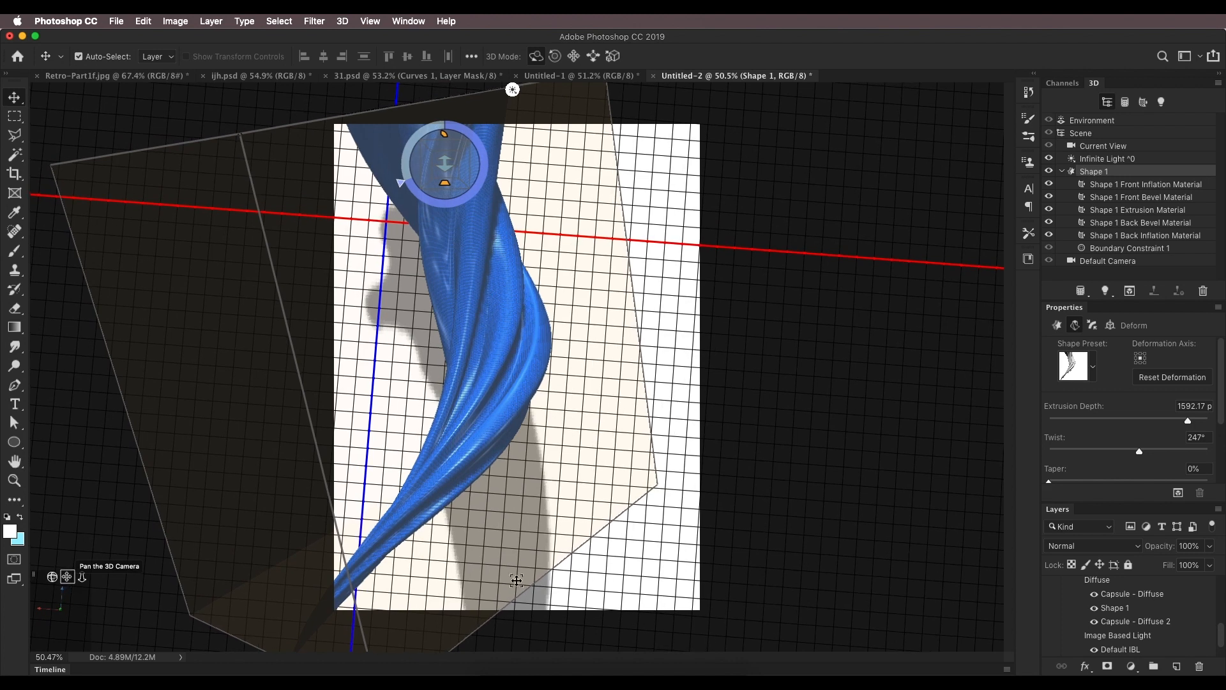
Show the pink Shape 1 copy layer again and compare the combined composition with the reference poster 31.psd.
{"action": "scroll", "coordinate": [1092, 608], "scroll_direction": "down", "scroll_amount": 4}
{"action": "scroll", "coordinate": [1089, 610], "scroll_direction": "down", "scroll_amount": 3}
{"action": "left_click", "coordinate": [1052, 591]}
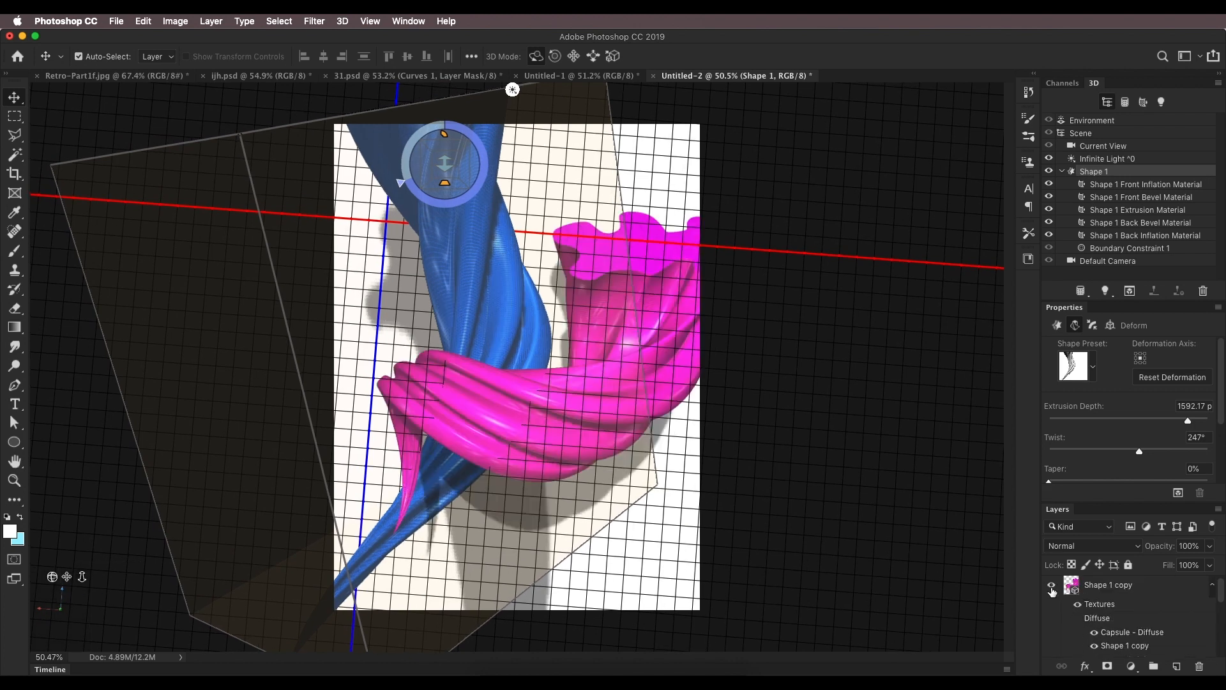
{"action": "left_click", "coordinate": [376, 76]}
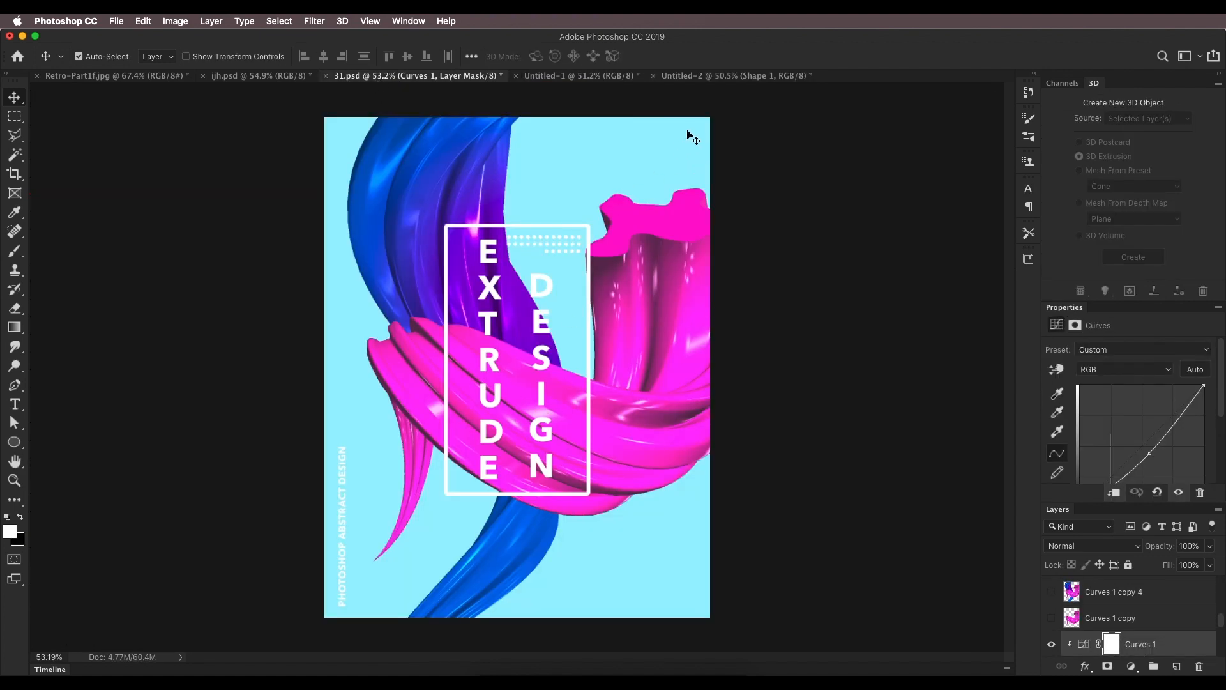
{"action": "left_click", "coordinate": [719, 77]}
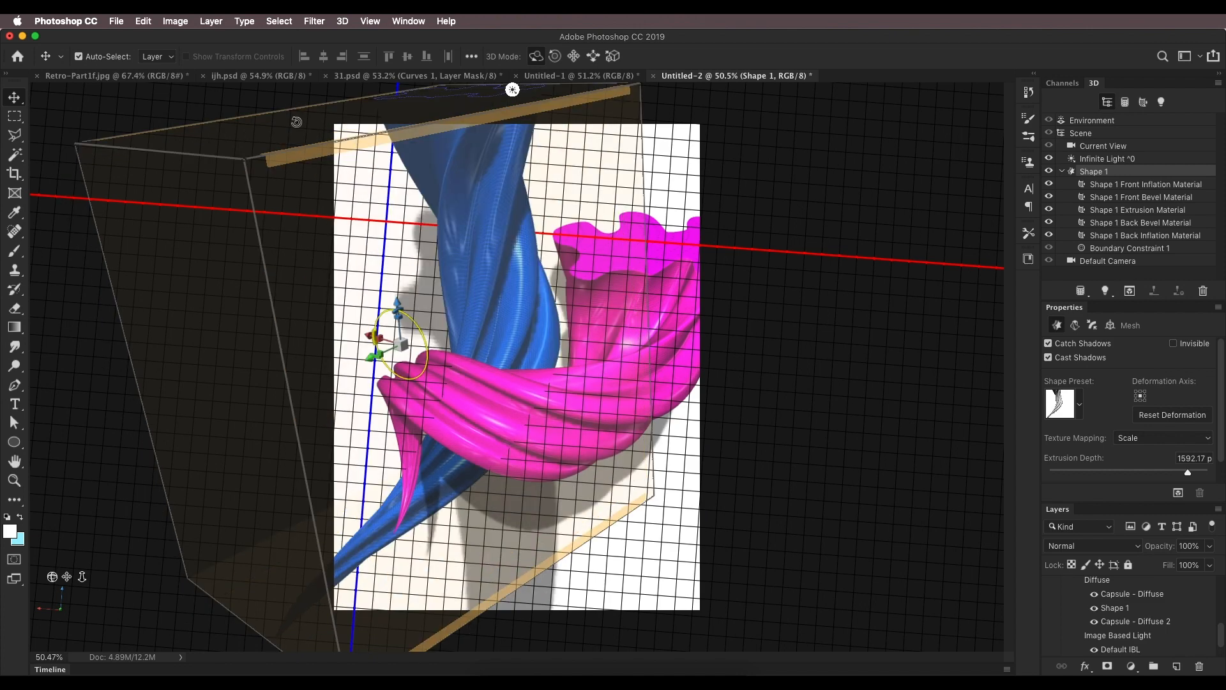
Rotate the blue extrusion and shift the 3D camera so it passes diagonally behind the pink one toward the canvas's lower edge.
{"action": "left_click_drag", "start_coordinate": [301, 122], "coordinate": [305, 121]}
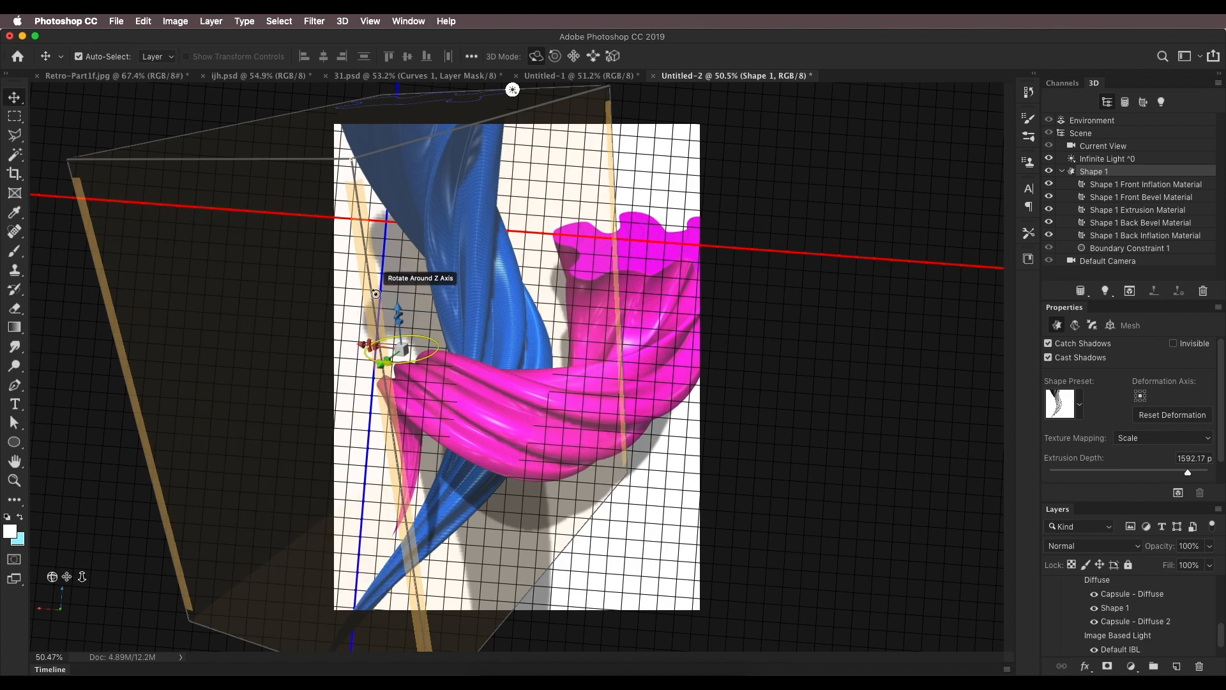
{"action": "left_click_drag", "start_coordinate": [414, 292], "coordinate": [442, 294]}
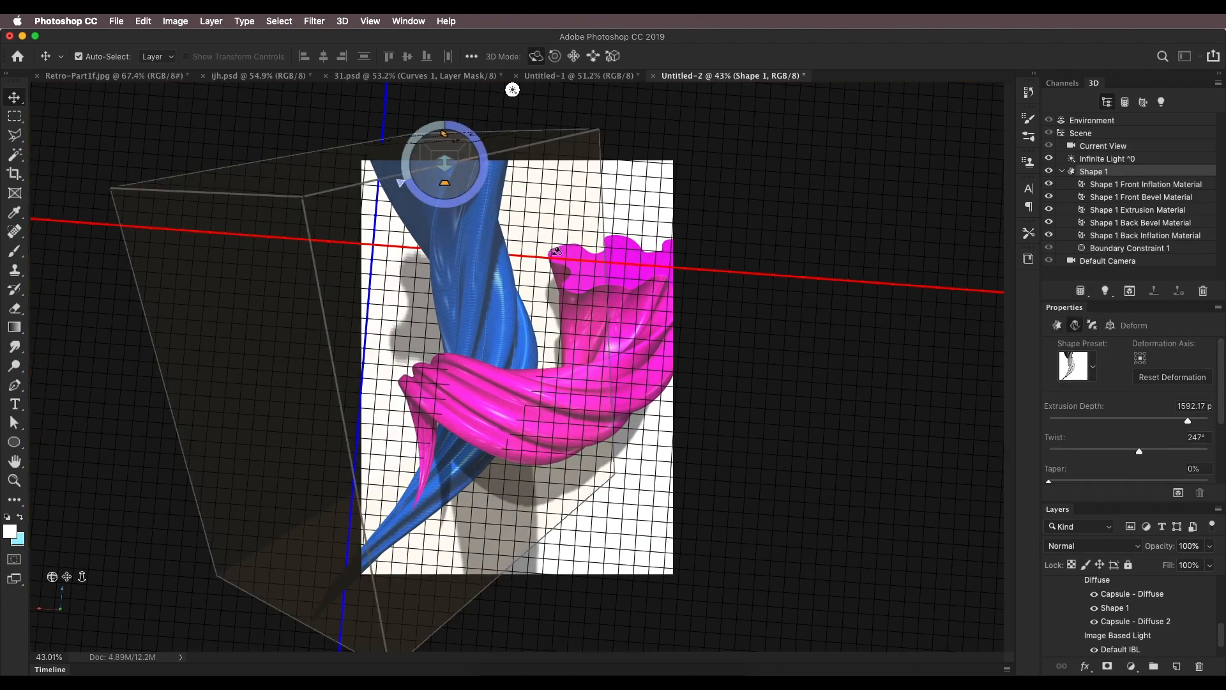
{"action": "left_click_drag", "start_coordinate": [445, 137], "coordinate": [440, 148]}
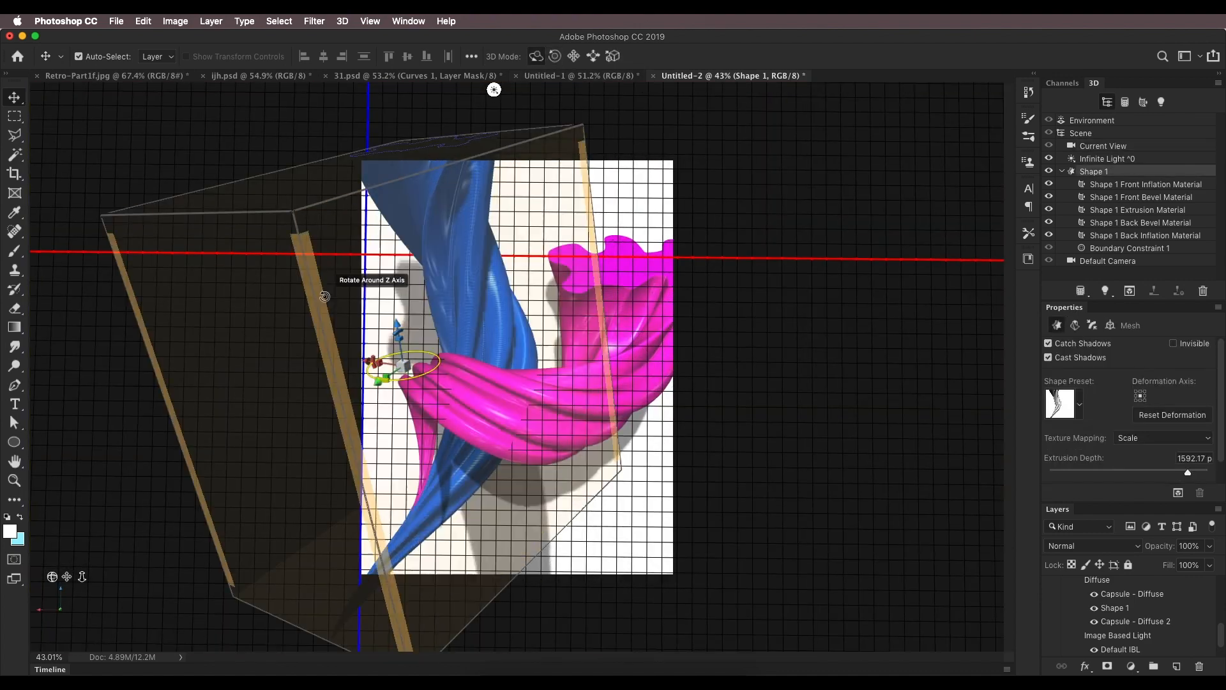
{"action": "left_click_drag", "start_coordinate": [324, 296], "coordinate": [368, 336]}
{"action": "left_click_drag", "start_coordinate": [67, 577], "coordinate": [84, 572]}
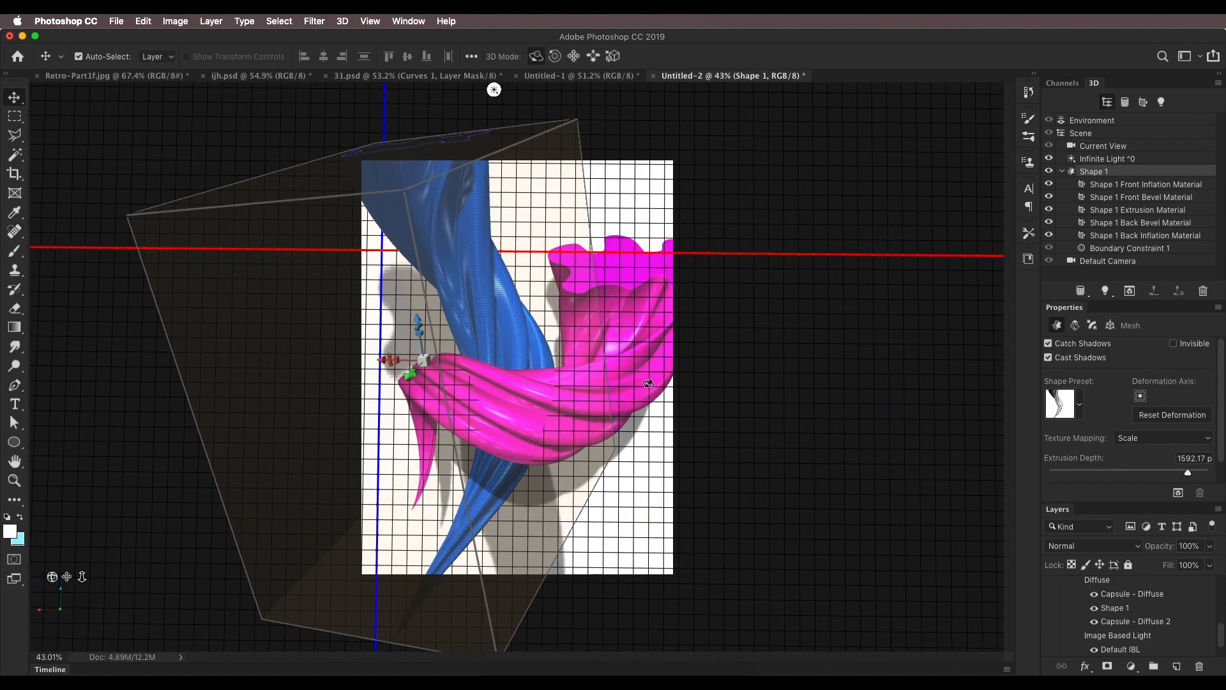
Select the Background layer to view the whole poster without 3D guides, and check the arrangement against 31.psd.
{"action": "left_click", "coordinate": [829, 455]}
{"action": "scroll", "coordinate": [1099, 633], "scroll_direction": "down", "scroll_amount": 3}
{"action": "left_click", "coordinate": [1093, 644]}
{"action": "key", "text": "super+0"}
{"action": "left_click", "coordinate": [395, 78]}
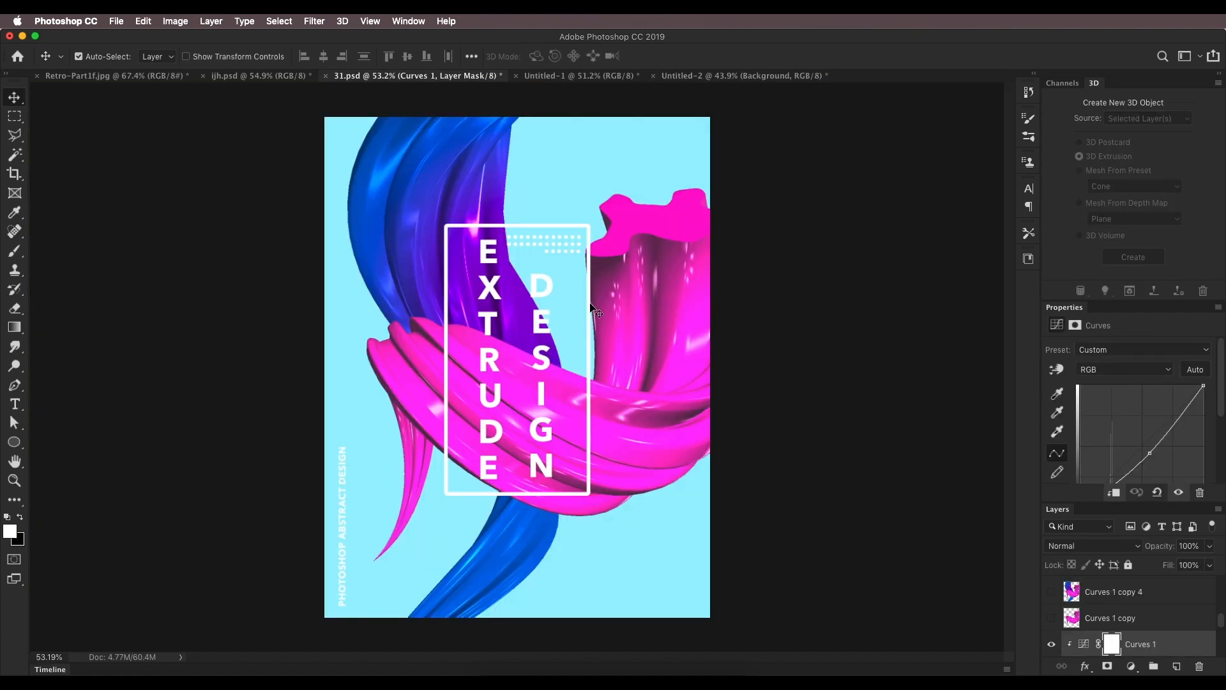
{"action": "left_click", "coordinate": [664, 79]}
Turn off Cast Shadows for the pink Shape 1 copy mesh.
{"action": "left_click", "coordinate": [562, 409]}
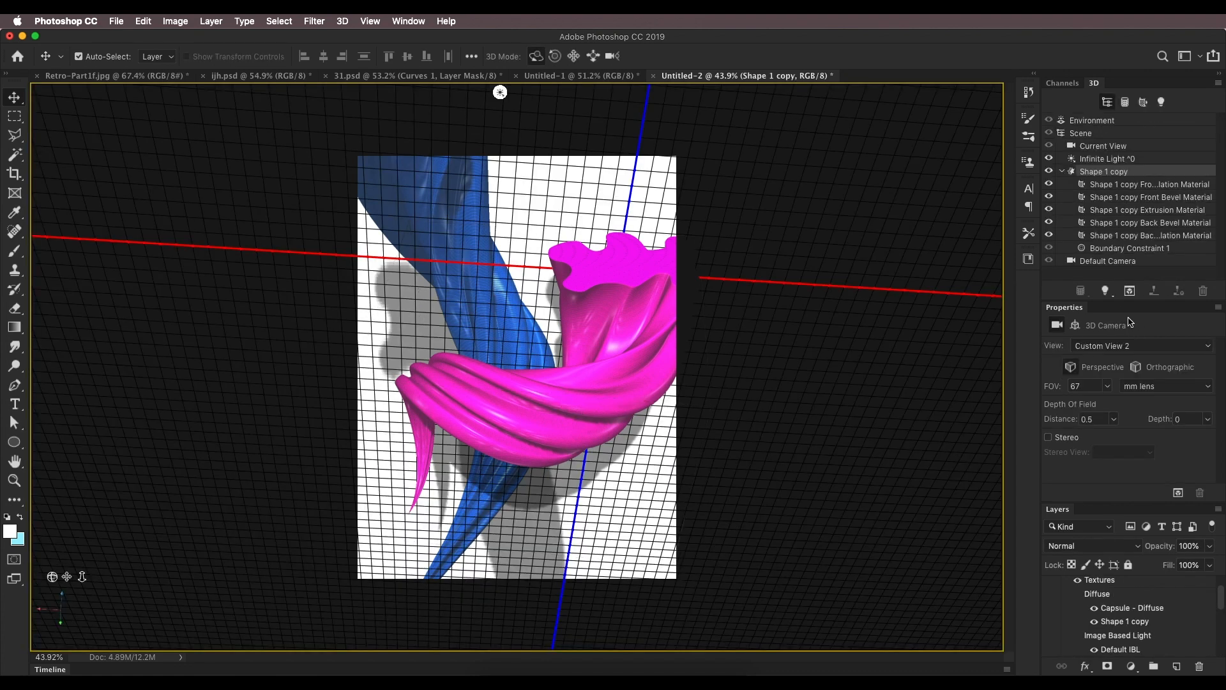
{"action": "left_click", "coordinate": [1098, 172]}
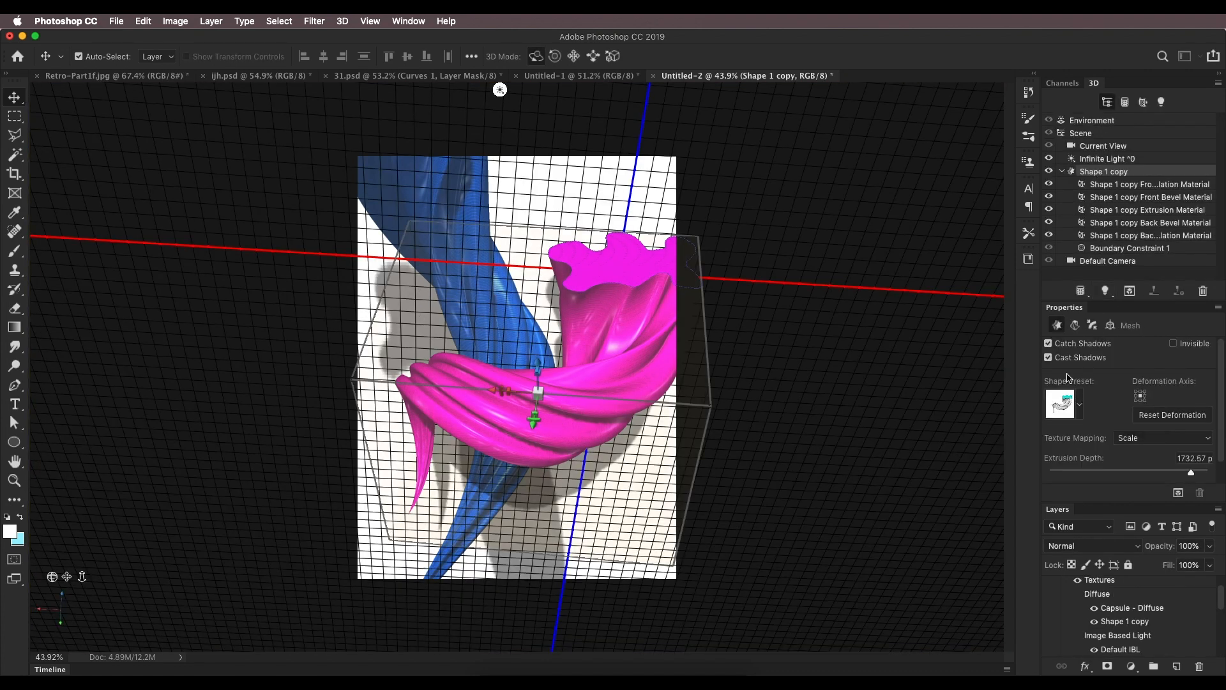
{"action": "left_click", "coordinate": [1048, 357]}
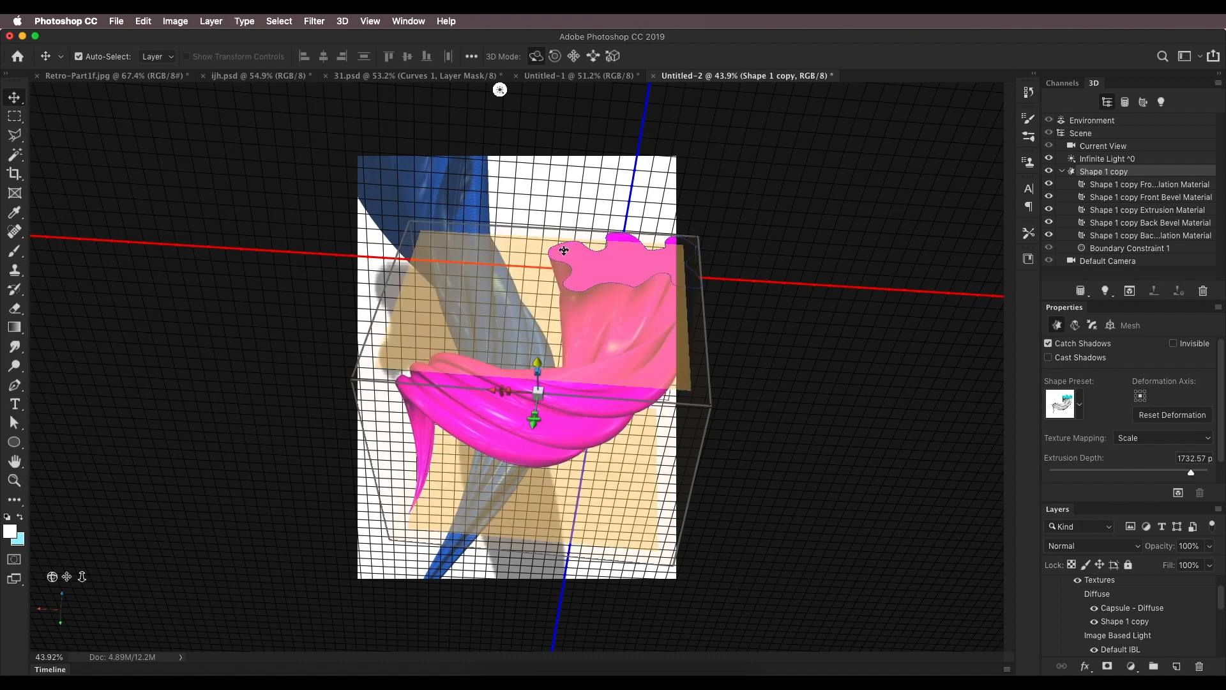
{"action": "left_click", "coordinate": [486, 209]}
Select the blue Shape 1 layer's mesh and turn off its Cast Shadows option.
{"action": "scroll", "coordinate": [1119, 624], "scroll_direction": "down", "scroll_amount": 5}
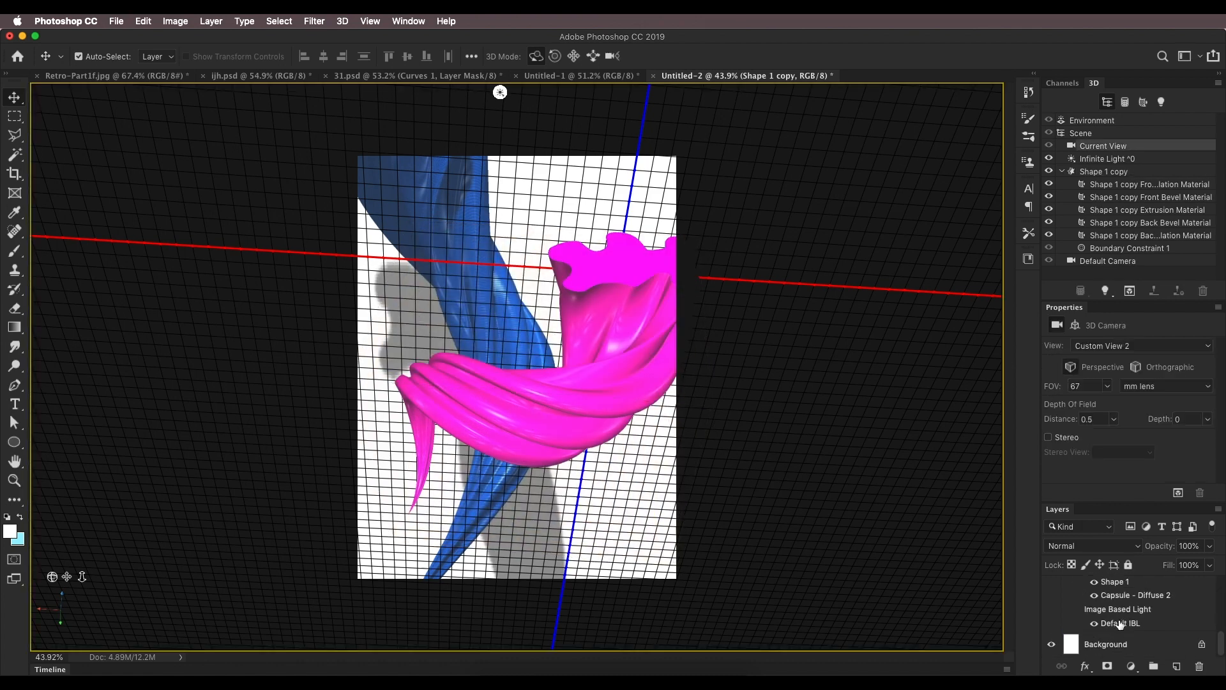
{"action": "scroll", "coordinate": [1119, 624], "scroll_direction": "up", "scroll_amount": 3}
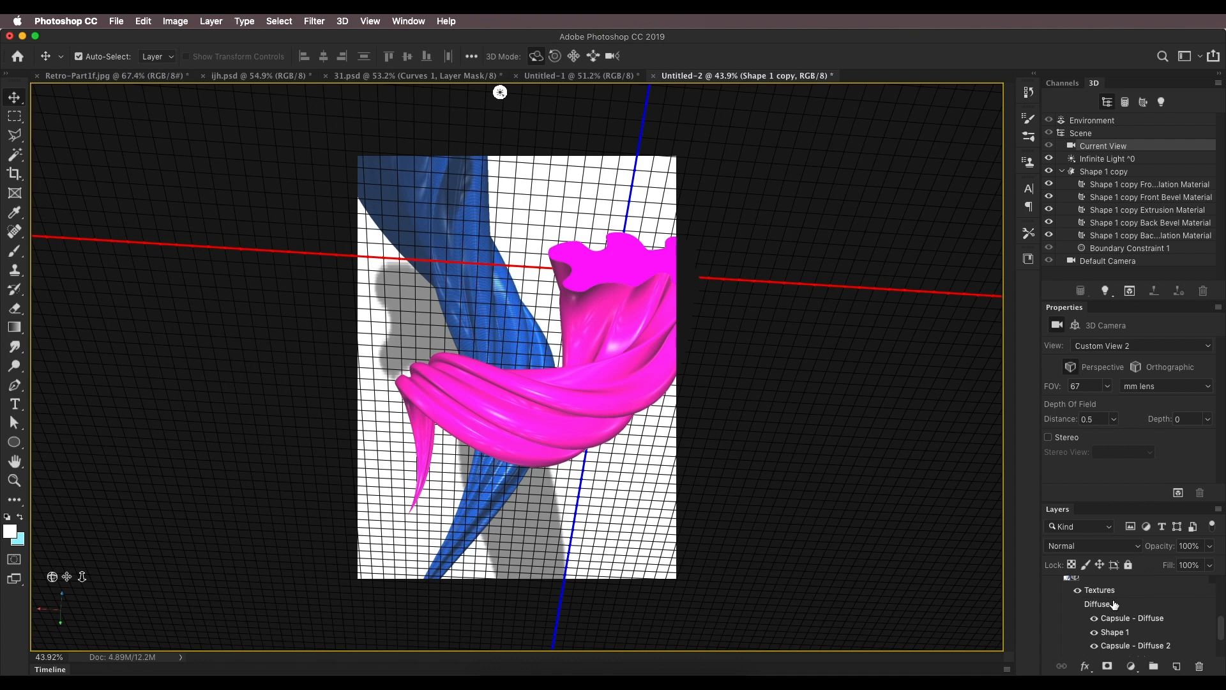
{"action": "scroll", "coordinate": [1112, 595], "scroll_direction": "up", "scroll_amount": 1}
{"action": "left_click", "coordinate": [1111, 583]}
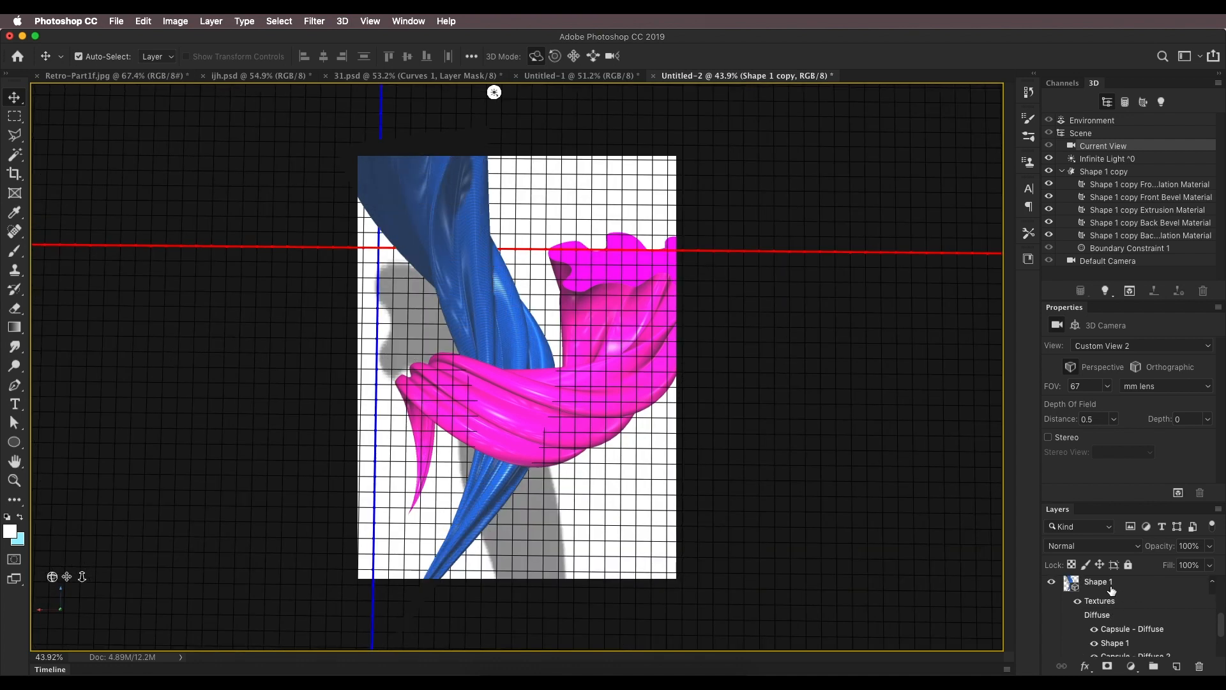
{"action": "left_click", "coordinate": [1091, 173]}
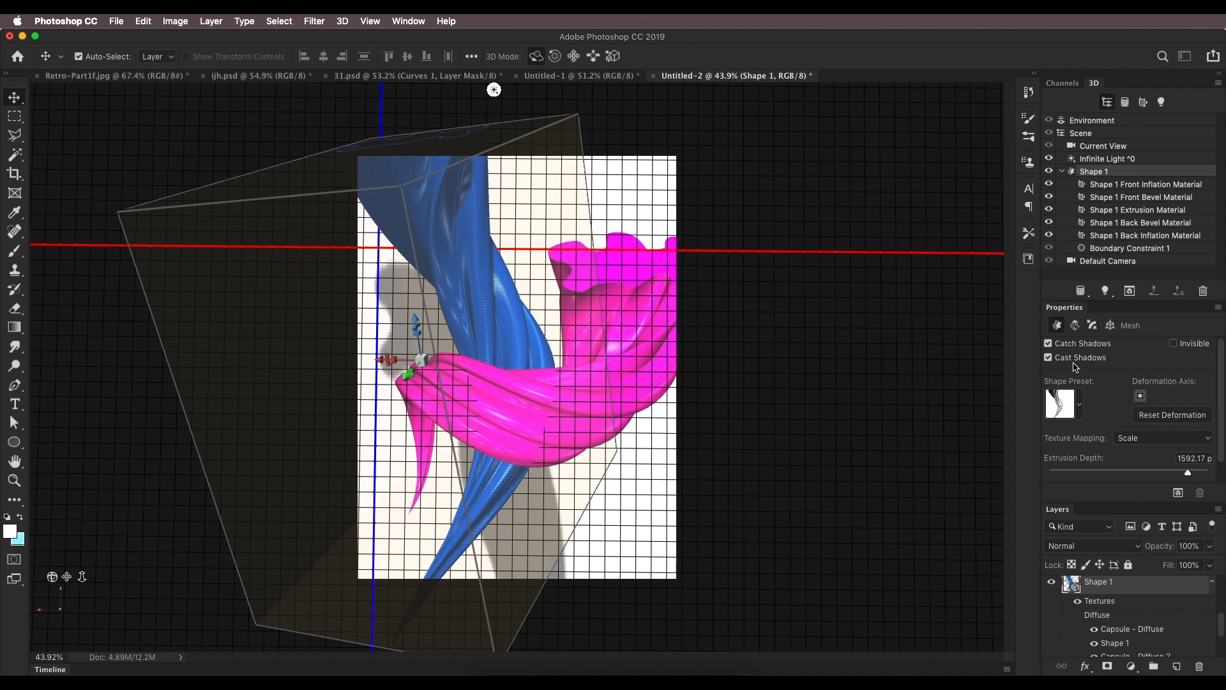
{"action": "left_click", "coordinate": [1048, 358]}
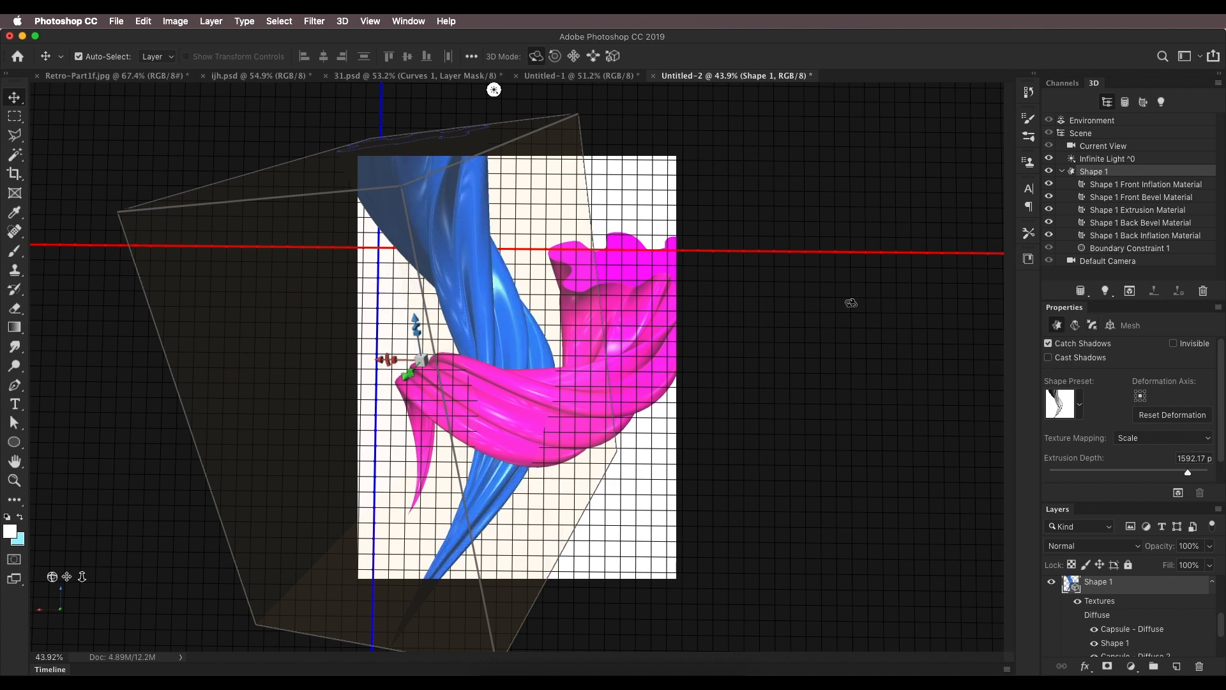
View the shadowless poster without the 3D grid and compare the blue shape's lighting with 31.psd.
{"action": "scroll", "coordinate": [1098, 597], "scroll_direction": "down", "scroll_amount": 3}
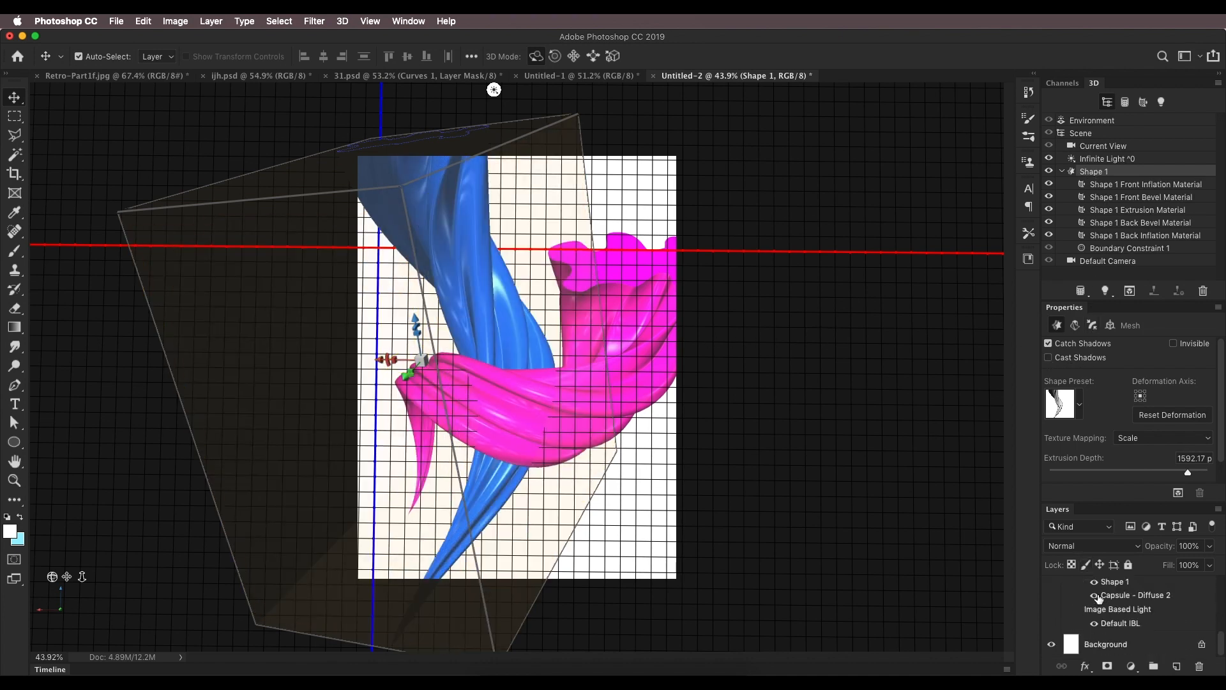
{"action": "left_click", "coordinate": [1108, 645]}
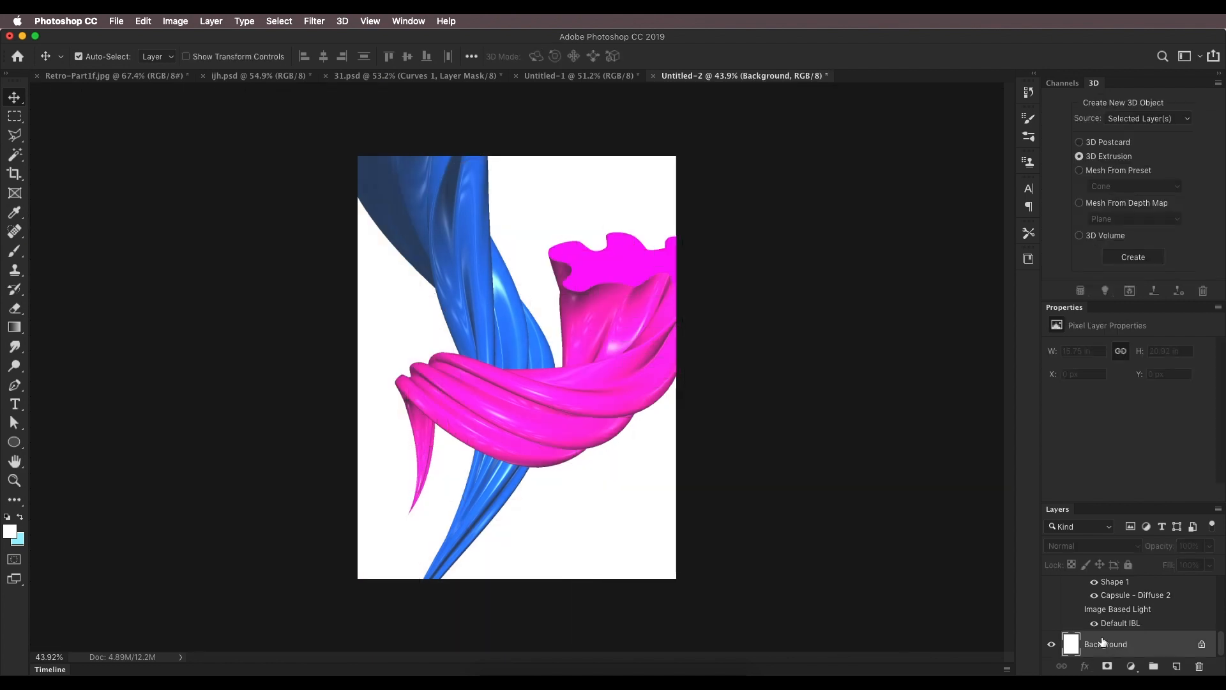
{"action": "left_click", "coordinate": [479, 75]}
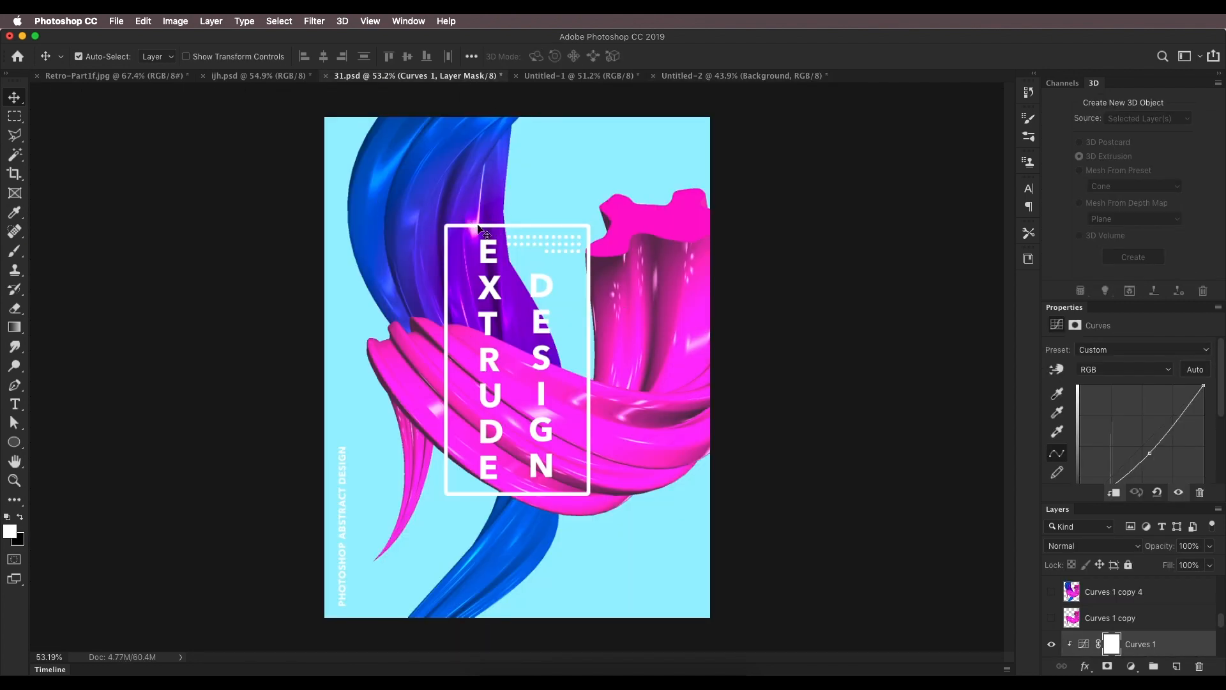
{"action": "left_click", "coordinate": [684, 77]}
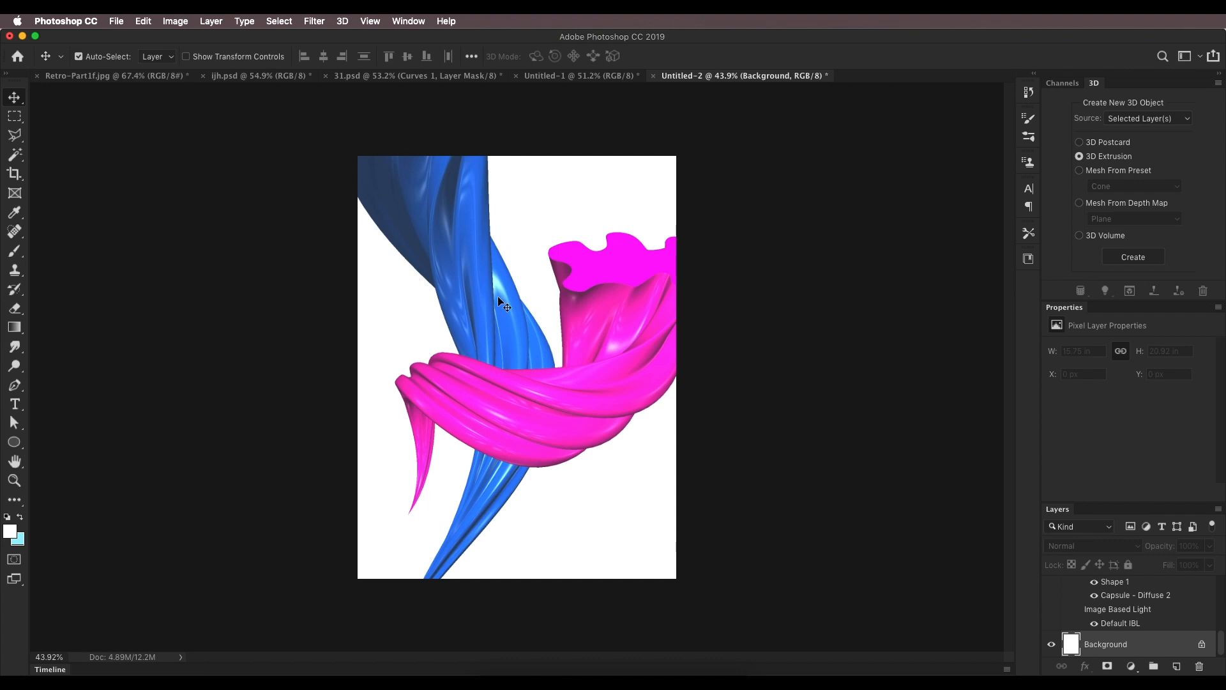
Redirect the blue shape's Infinite Light to shine from the front right, and check the result without the 3D grid.
{"action": "left_click", "coordinate": [1087, 160]}
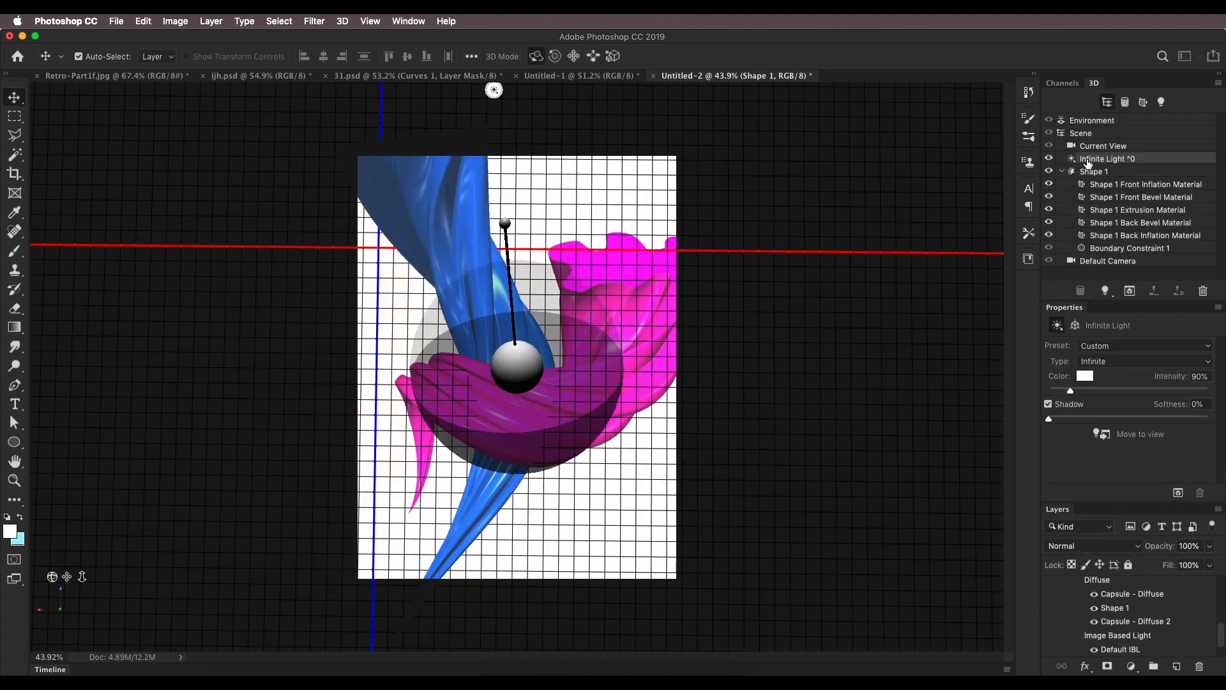
{"action": "mouse_move", "coordinate": [505, 240]}
{"action": "left_mouse_down"}
{"action": "mouse_move", "coordinate": [520, 320]}
{"action": "mouse_move", "coordinate": [569, 381]}
{"action": "mouse_move", "coordinate": [469, 402]}
{"action": "mouse_move", "coordinate": [486, 435]}
{"action": "mouse_move", "coordinate": [579, 443]}
{"action": "mouse_move", "coordinate": [562, 409]}
{"action": "mouse_move", "coordinate": [486, 361]}
{"action": "mouse_move", "coordinate": [478, 403]}
{"action": "mouse_move", "coordinate": [504, 403]}
{"action": "mouse_move", "coordinate": [508, 415]}
{"action": "mouse_move", "coordinate": [489, 378]}
{"action": "mouse_move", "coordinate": [588, 389]}
{"action": "left_mouse_up"}
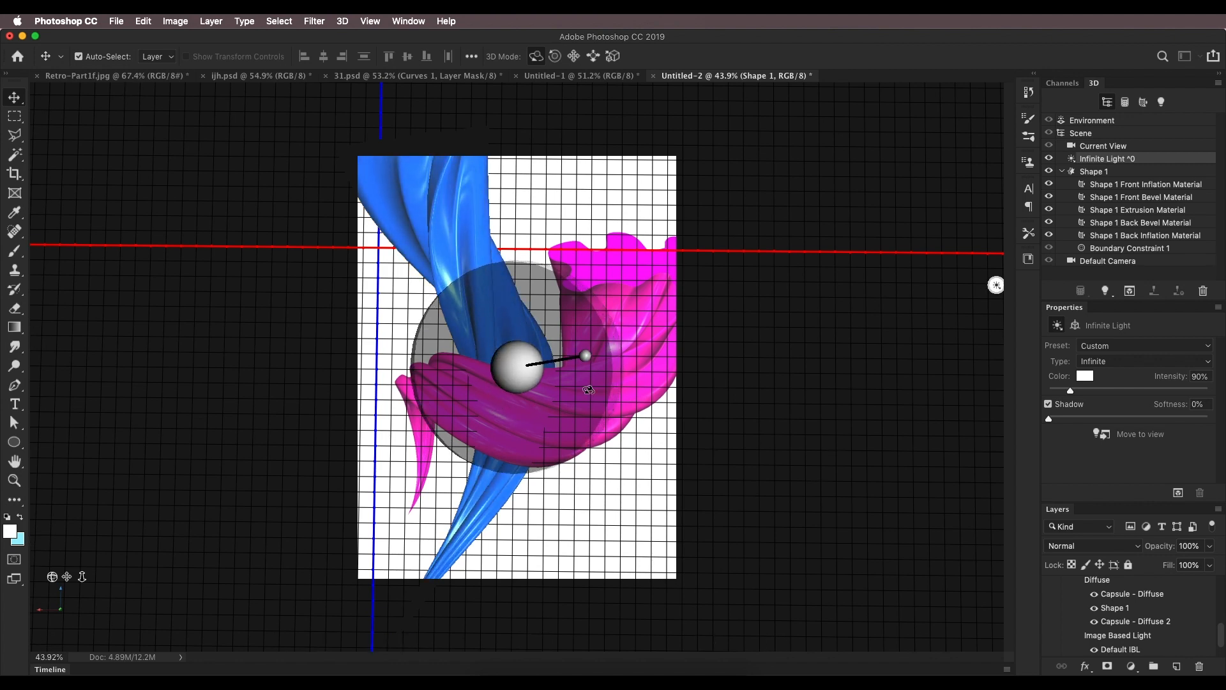
{"action": "scroll", "coordinate": [1155, 618], "scroll_direction": "down", "scroll_amount": 2}
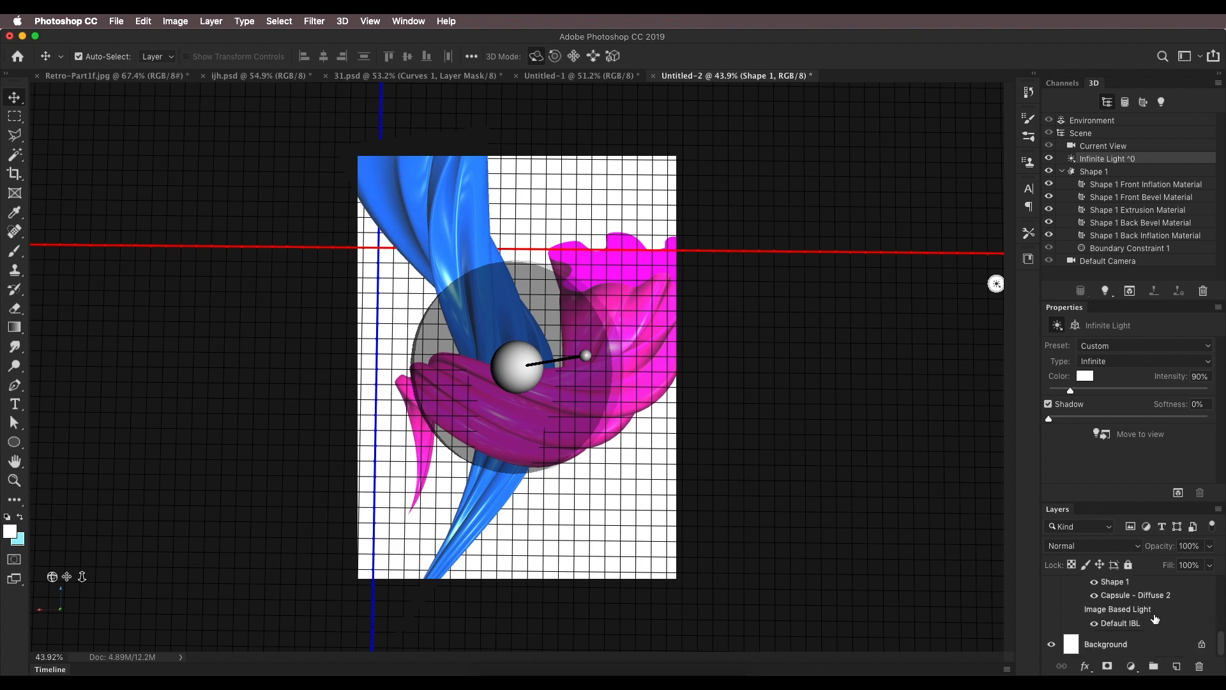
{"action": "left_click", "coordinate": [1169, 636]}
{"action": "scroll", "coordinate": [1143, 639], "scroll_direction": "up", "scroll_amount": 3}
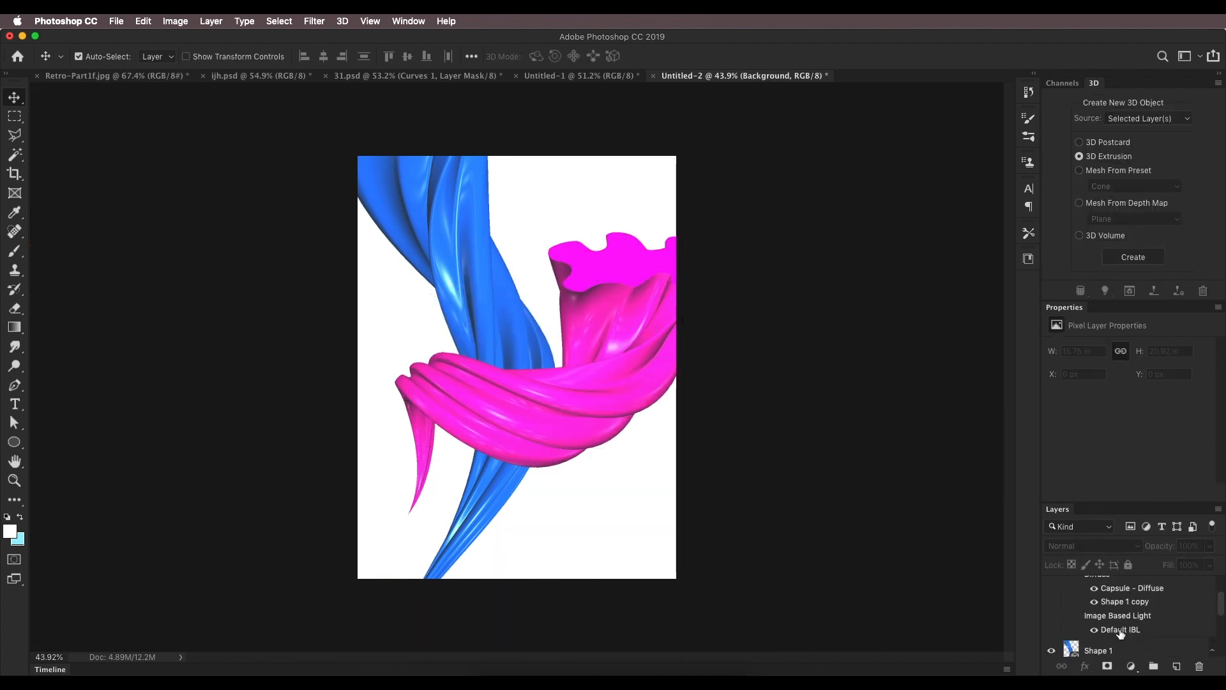
Add a Curves adjustment above the blue Shape 1 layer, raise its midtones and set its blend mode to Overlay.
{"action": "left_click", "coordinate": [1112, 649]}
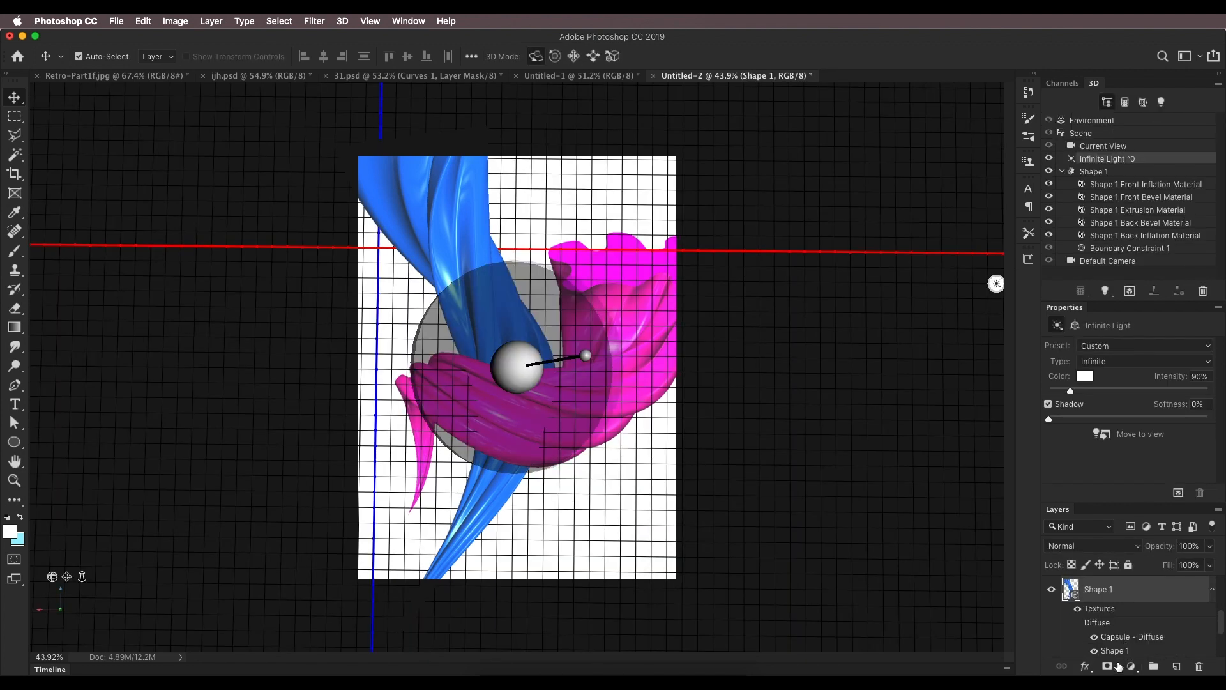
{"action": "left_click", "coordinate": [1129, 666]}
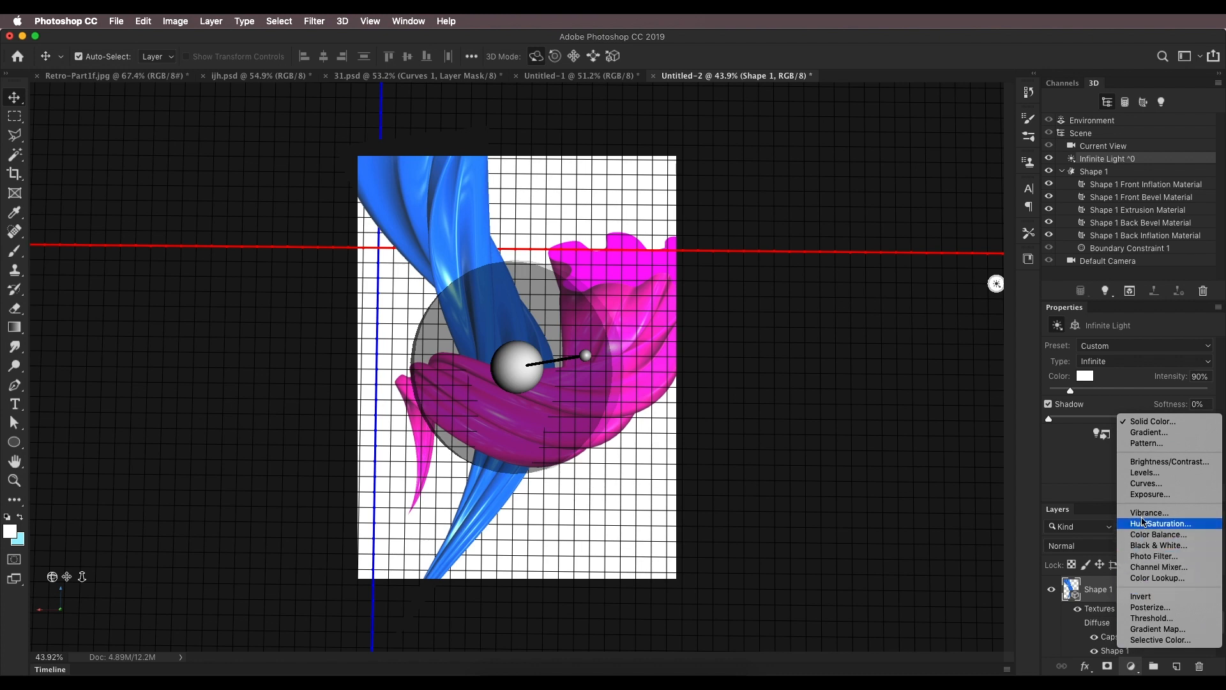
{"action": "left_click", "coordinate": [1146, 483]}
{"action": "left_click_drag", "start_coordinate": [1141, 446], "coordinate": [1133, 429]}
{"action": "left_click", "coordinate": [1093, 545]}
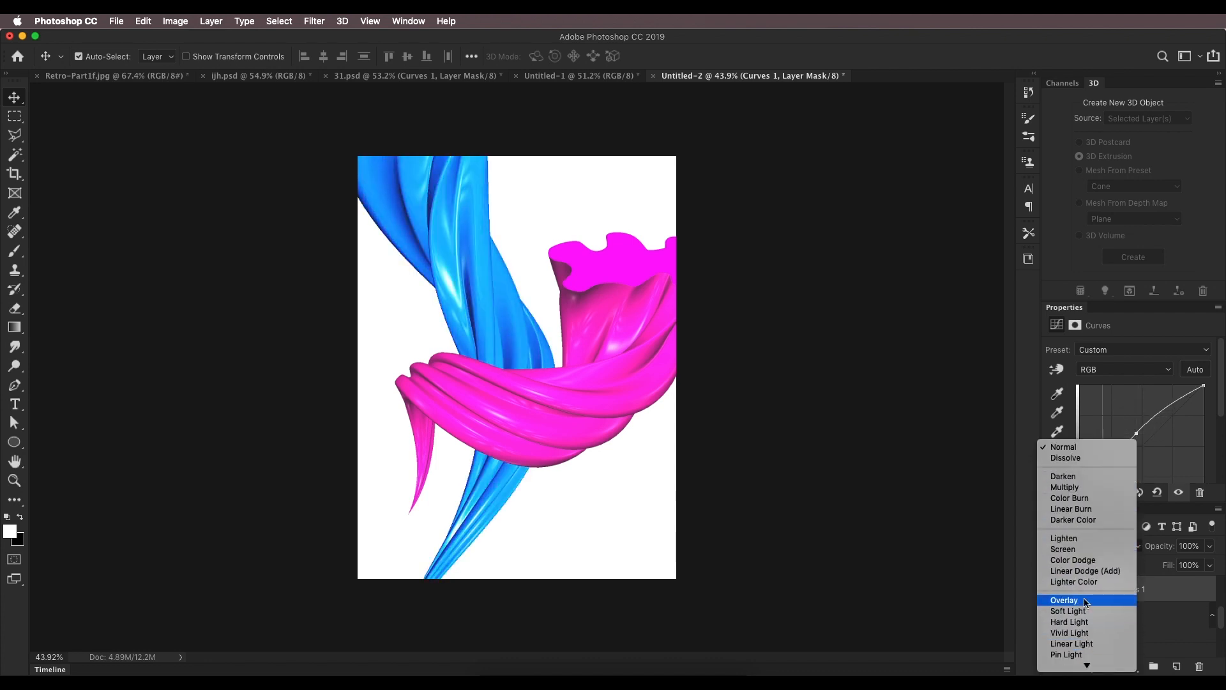
{"action": "left_click", "coordinate": [1085, 602]}
{"action": "scroll", "coordinate": [1098, 618], "scroll_direction": "up", "scroll_amount": 2}
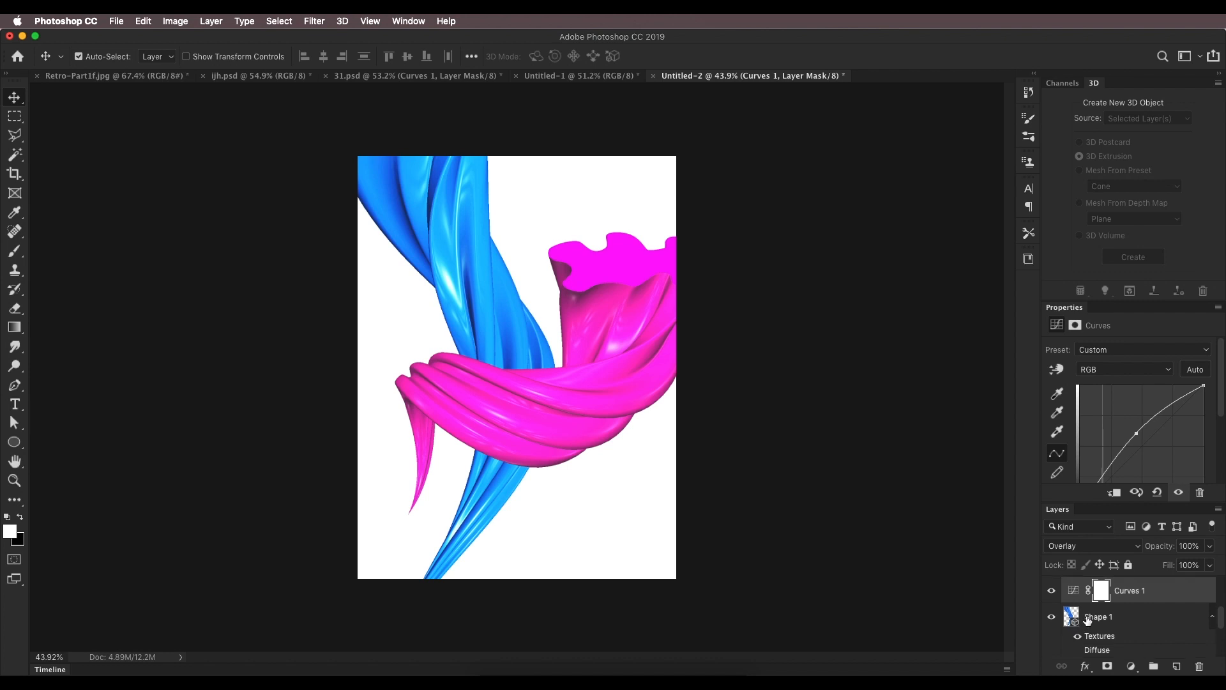
Add a Gradient Map adjustment above Curves 1 using the Black, White gradient preset.
{"action": "left_click", "coordinate": [1134, 668]}
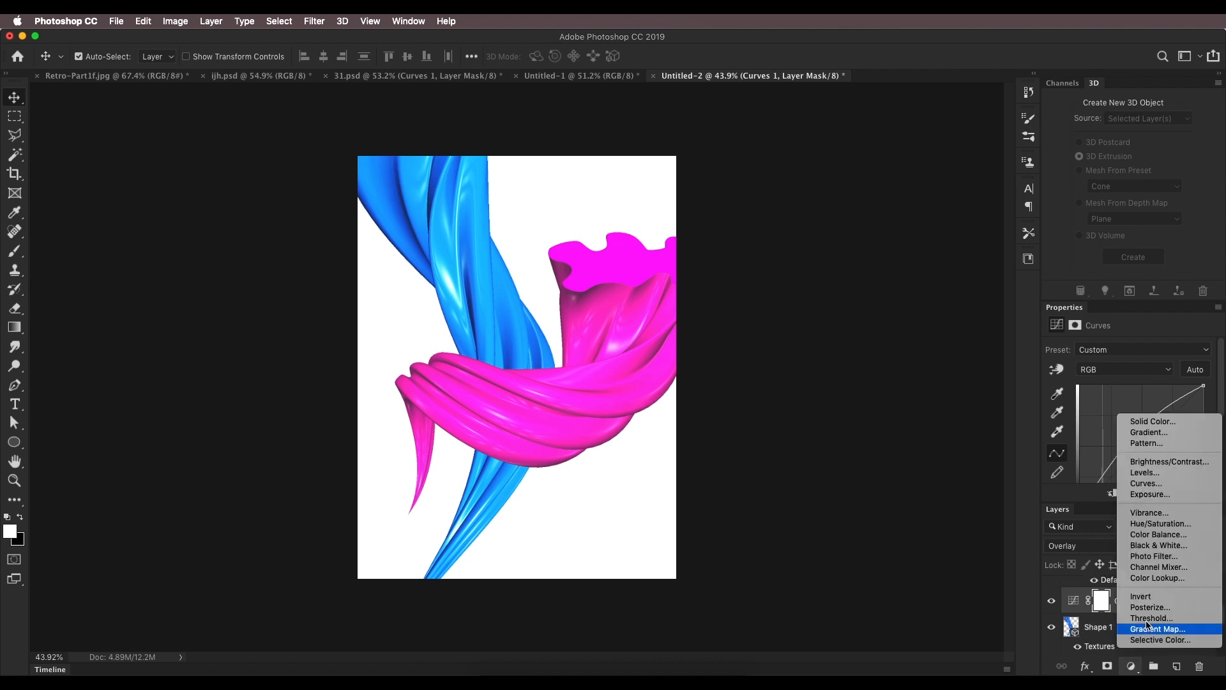
{"action": "left_click", "coordinate": [1150, 632]}
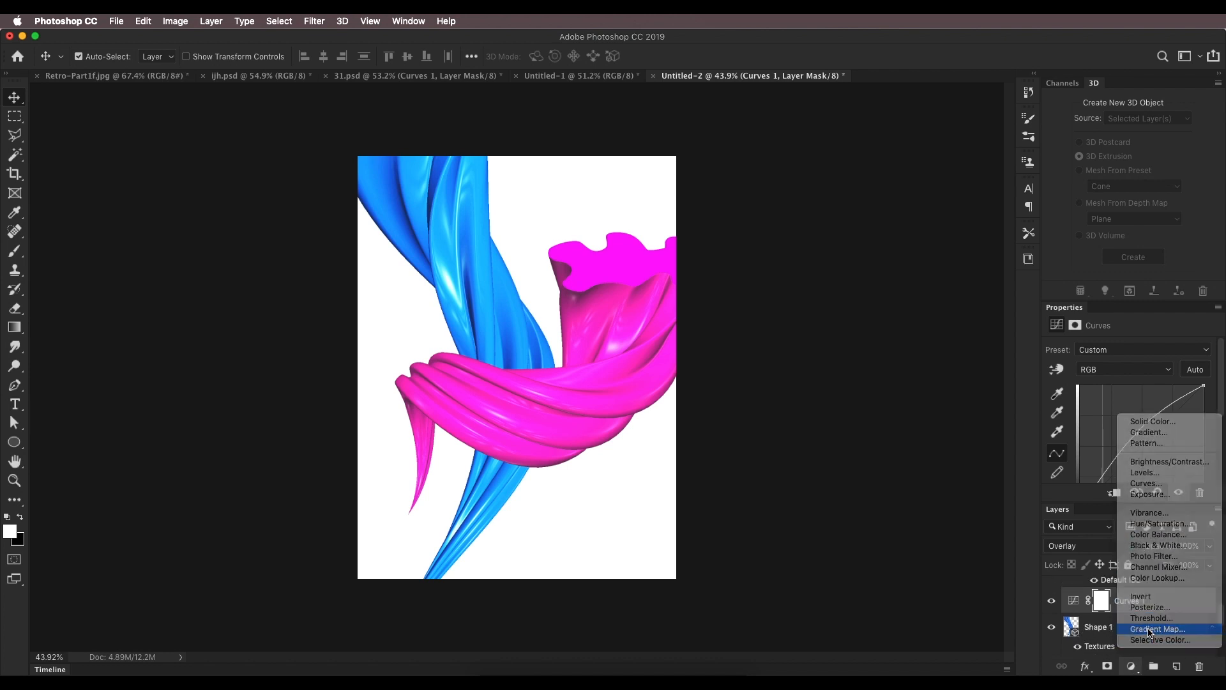
{"action": "left_click", "coordinate": [1172, 348]}
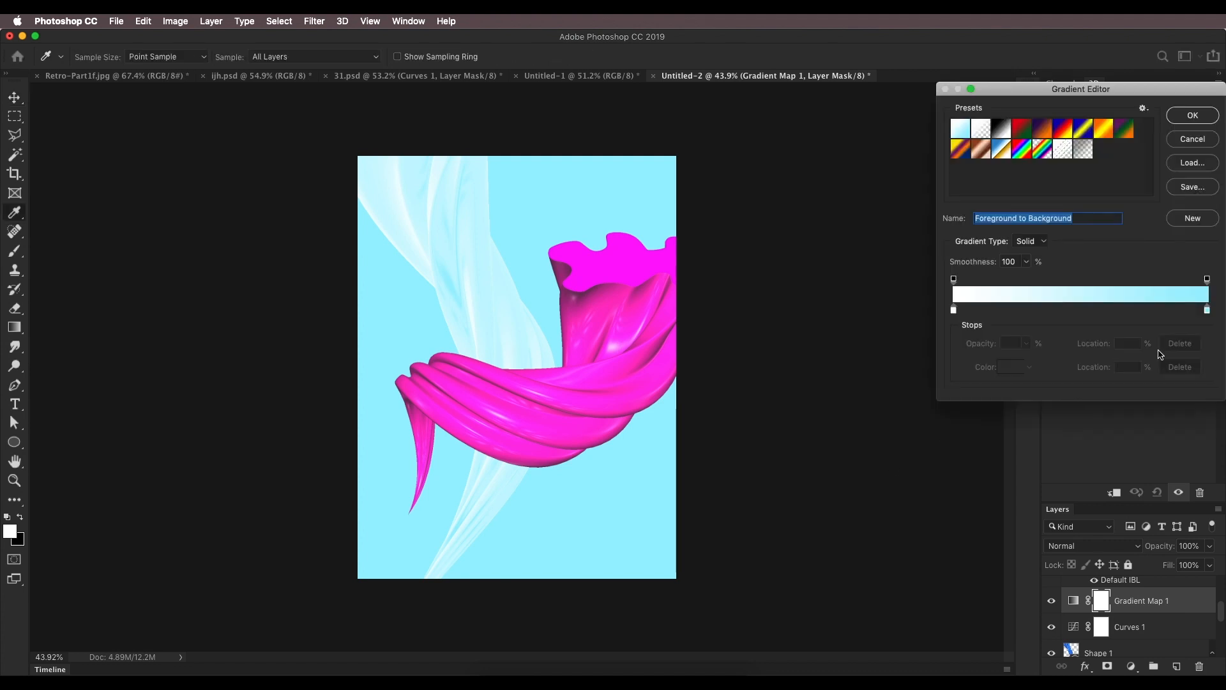
{"action": "left_click", "coordinate": [1007, 137]}
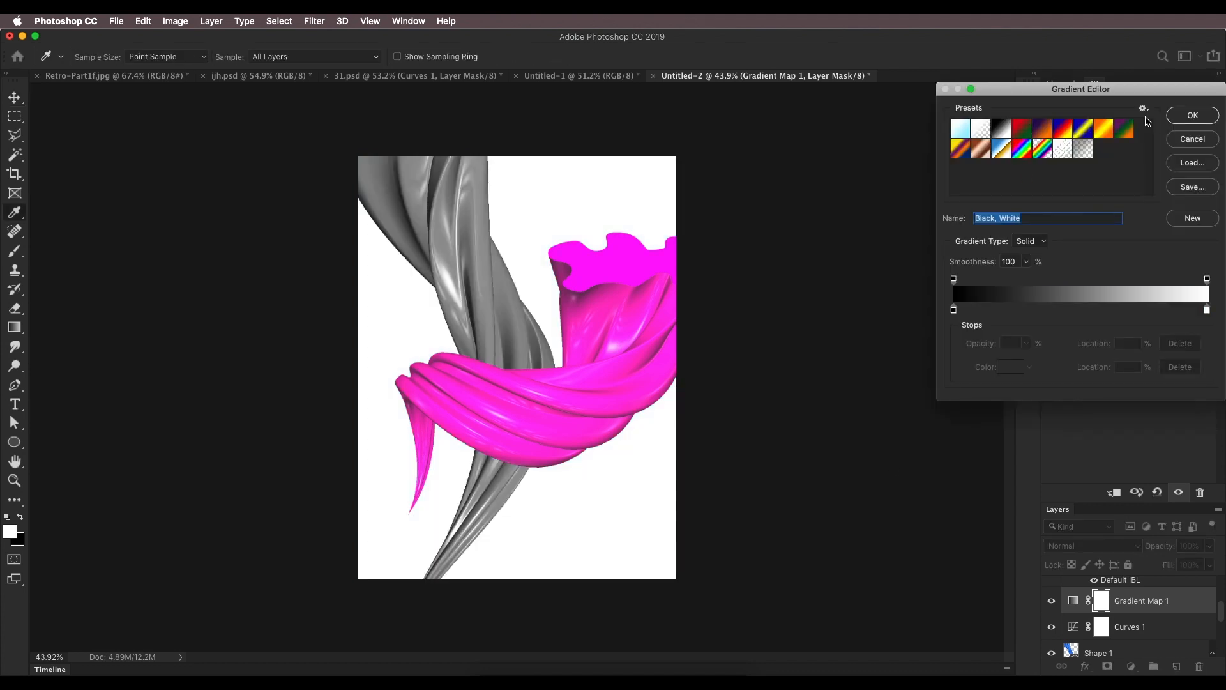
{"action": "left_click", "coordinate": [1192, 115]}
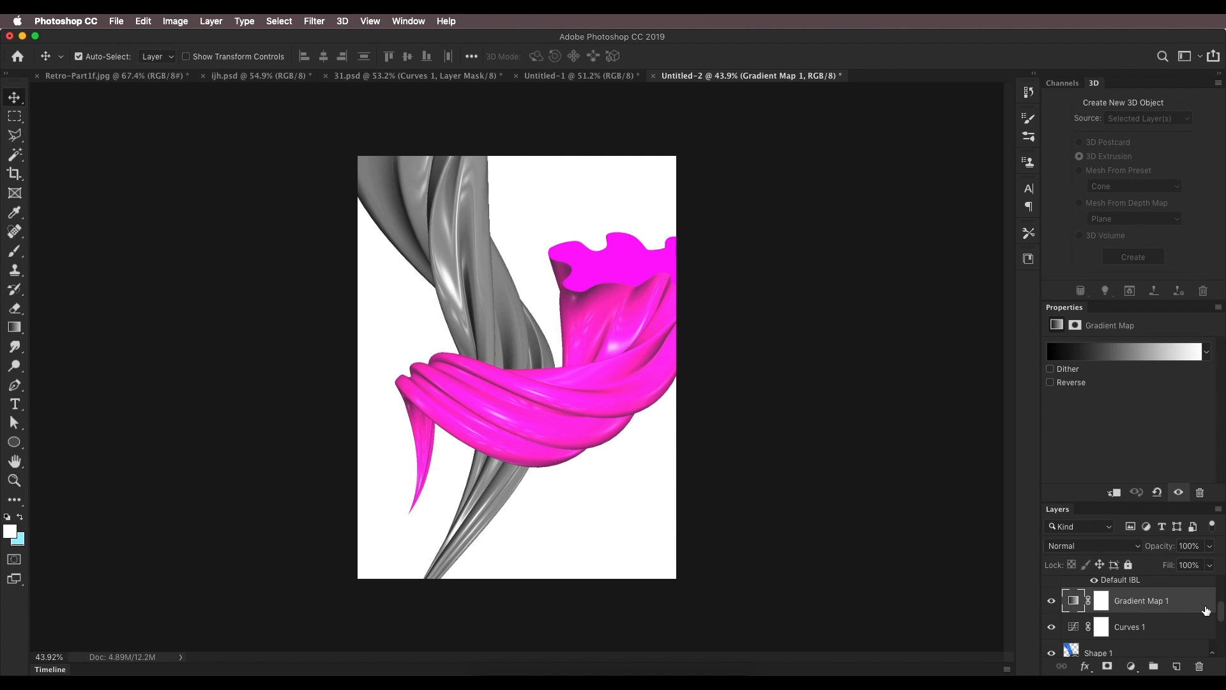
Enable a Gradient Overlay on the Gradient Map 1 layer, load the Black, White preset and recolor its black stop to saturated blue.
{"action": "double_click", "coordinate": [1205, 607]}
{"action": "left_click", "coordinate": [745, 248]}
{"action": "left_click", "coordinate": [948, 118]}
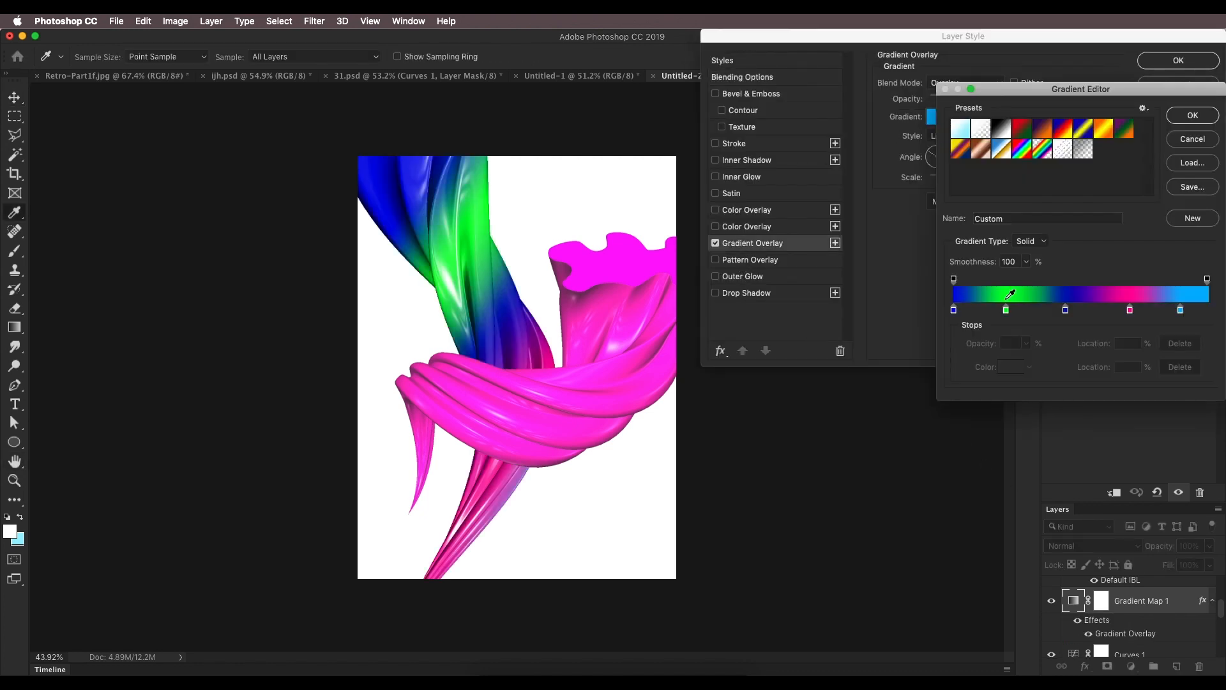
{"action": "left_click", "coordinate": [1002, 130]}
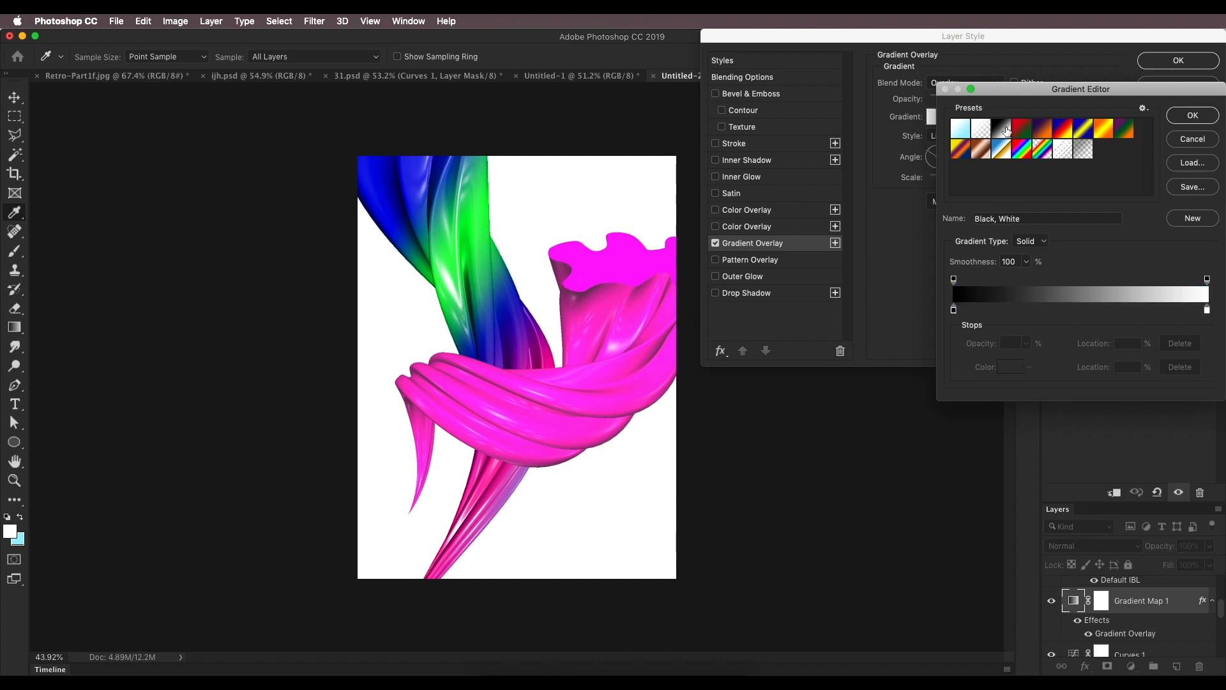
{"action": "double_click", "coordinate": [958, 312]}
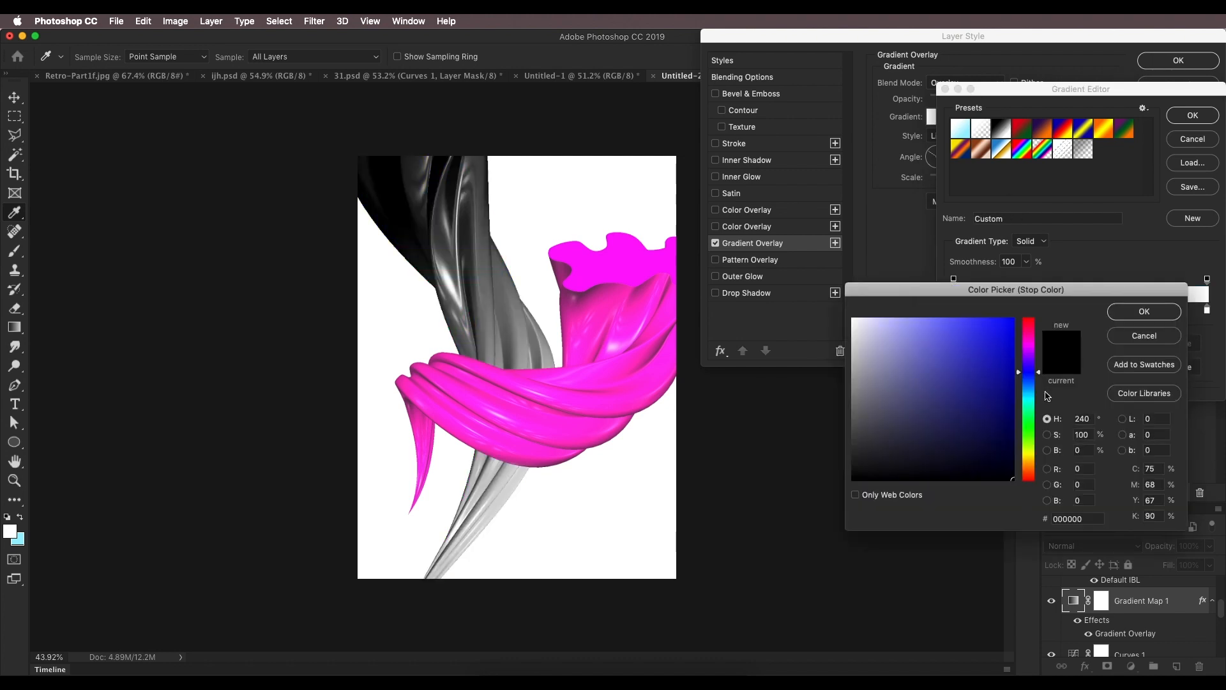
{"action": "left_click_drag", "start_coordinate": [1005, 364], "coordinate": [1013, 319]}
{"action": "left_click", "coordinate": [1028, 318]}
{"action": "left_click_drag", "start_coordinate": [1032, 361], "coordinate": [1029, 376]}
{"action": "left_click", "coordinate": [1109, 317]}
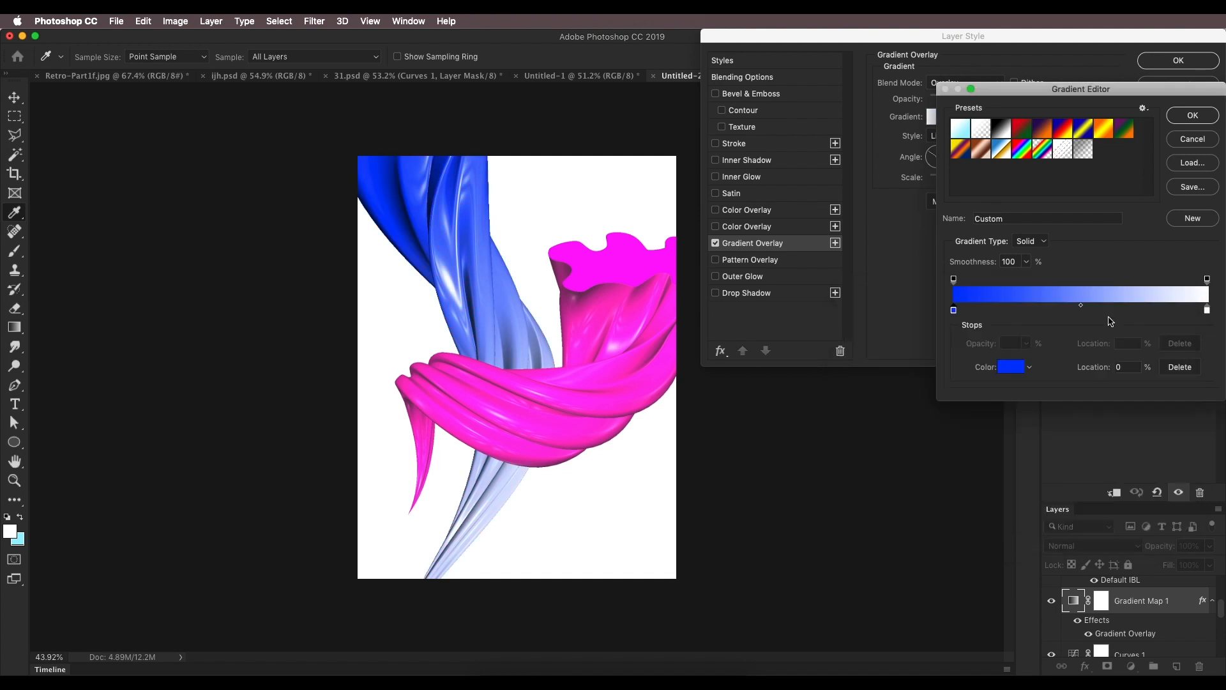
Change the overlay gradient's white end stop to purple cc00ff and accept the gradient.
{"action": "double_click", "coordinate": [1210, 311]}
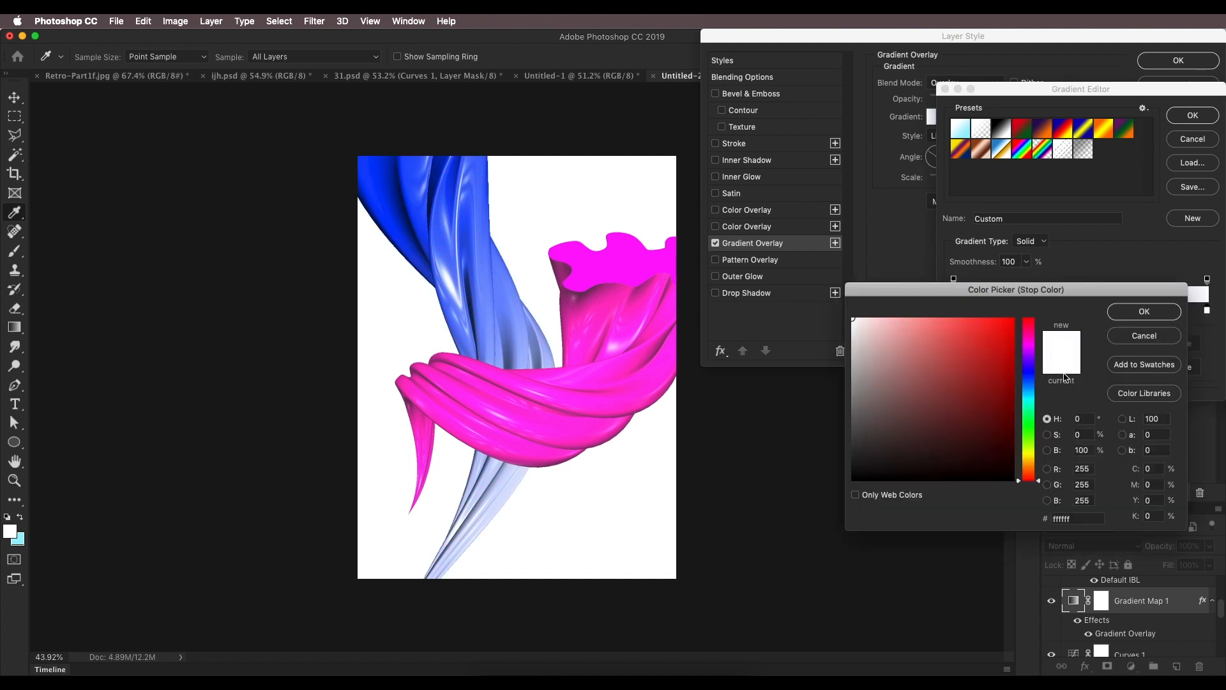
{"action": "left_click", "coordinate": [1033, 350]}
{"action": "left_click_drag", "start_coordinate": [1004, 328], "coordinate": [1016, 317]}
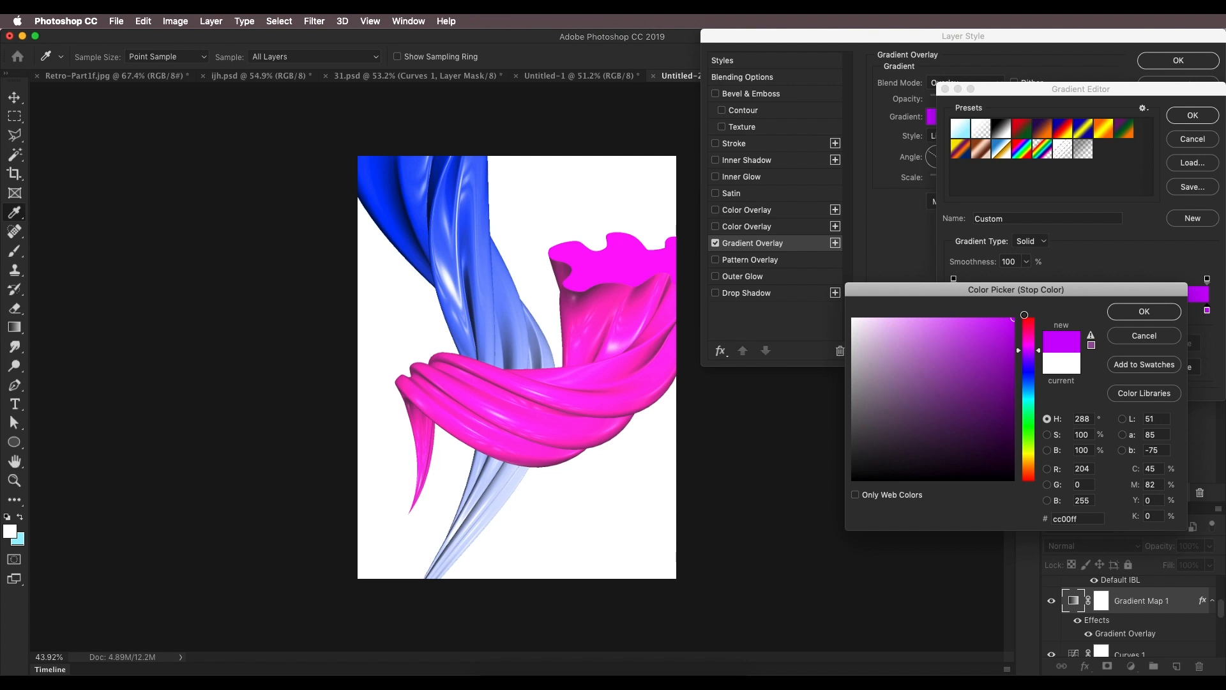
{"action": "left_click", "coordinate": [1134, 311]}
{"action": "left_click", "coordinate": [1183, 121]}
Set the Gradient Overlay style to Radial, apply it, and compare the blue-purple shape with 31.psd.
{"action": "left_click", "coordinate": [964, 135]}
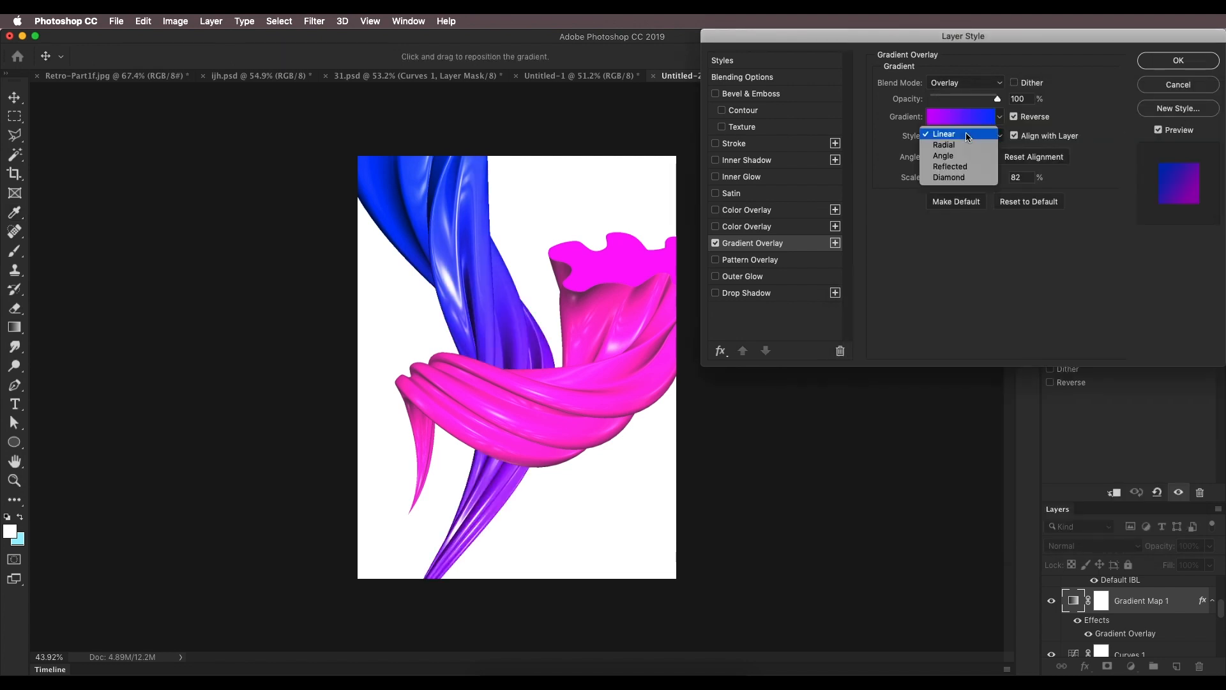
{"action": "left_click", "coordinate": [955, 144]}
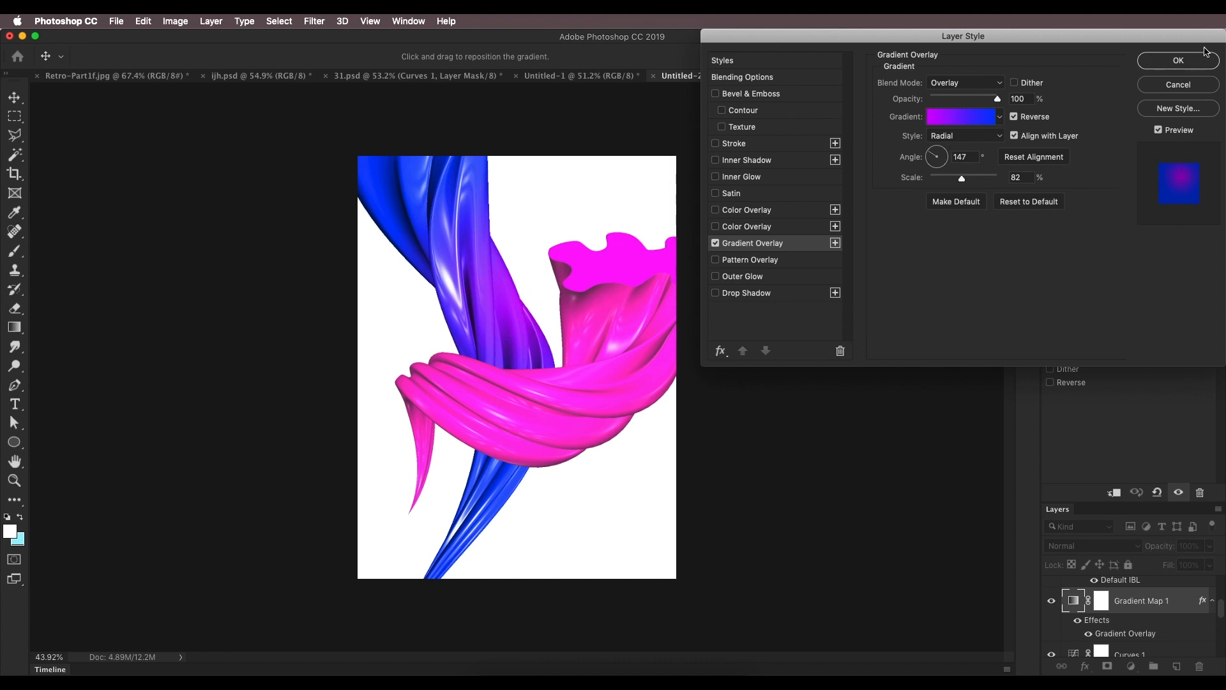
{"action": "left_click", "coordinate": [1178, 62]}
{"action": "left_click", "coordinate": [407, 75]}
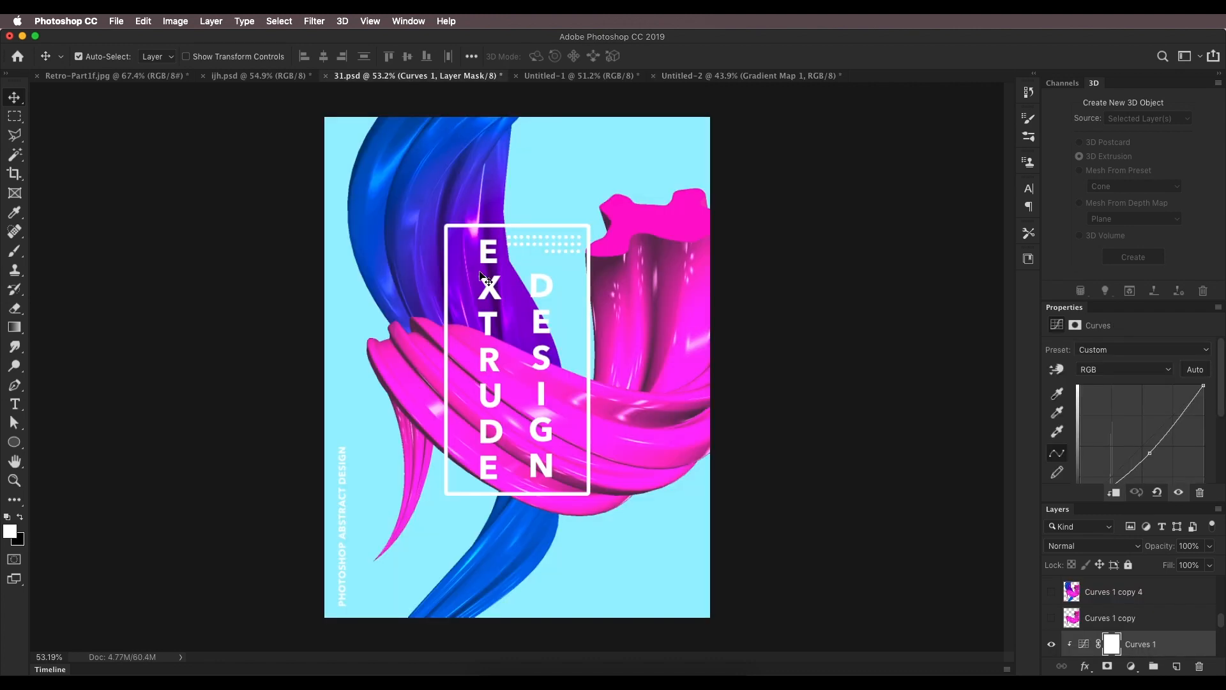
{"action": "left_click", "coordinate": [736, 77]}
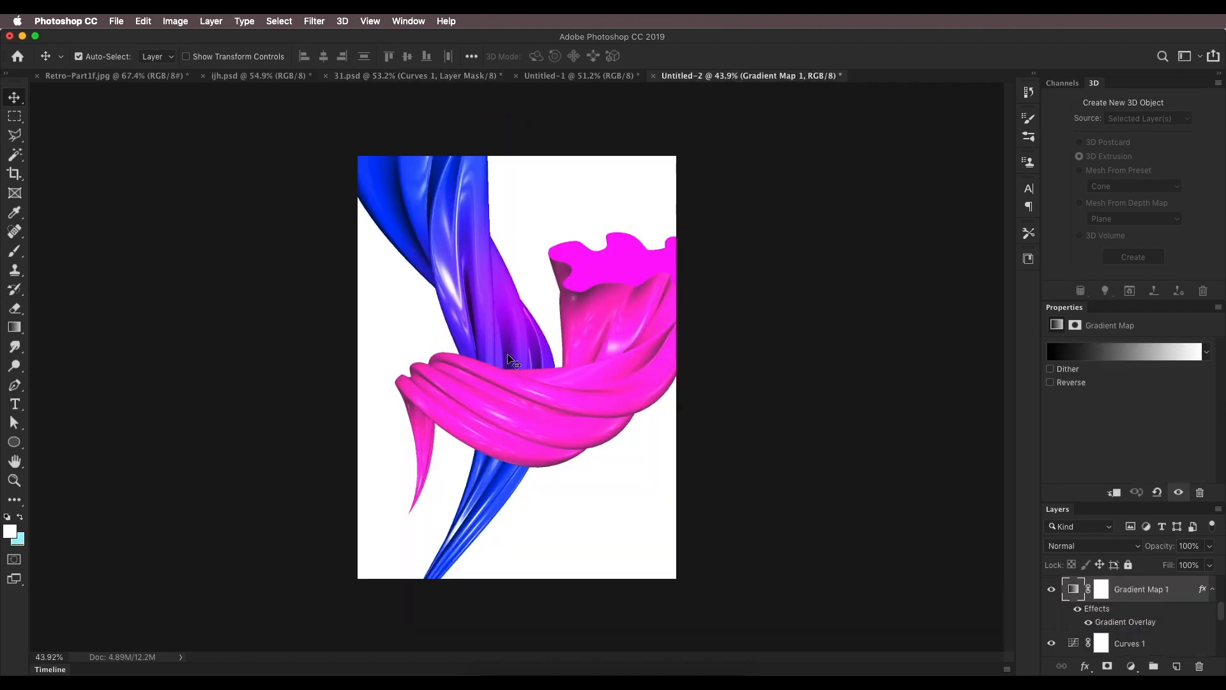
Add a Curves adjustment above the pink Shape 1 copy layer, lower its midtones and compare the poster with 31.psd.
{"action": "left_click", "coordinate": [601, 309]}
{"action": "left_click", "coordinate": [451, 77]}
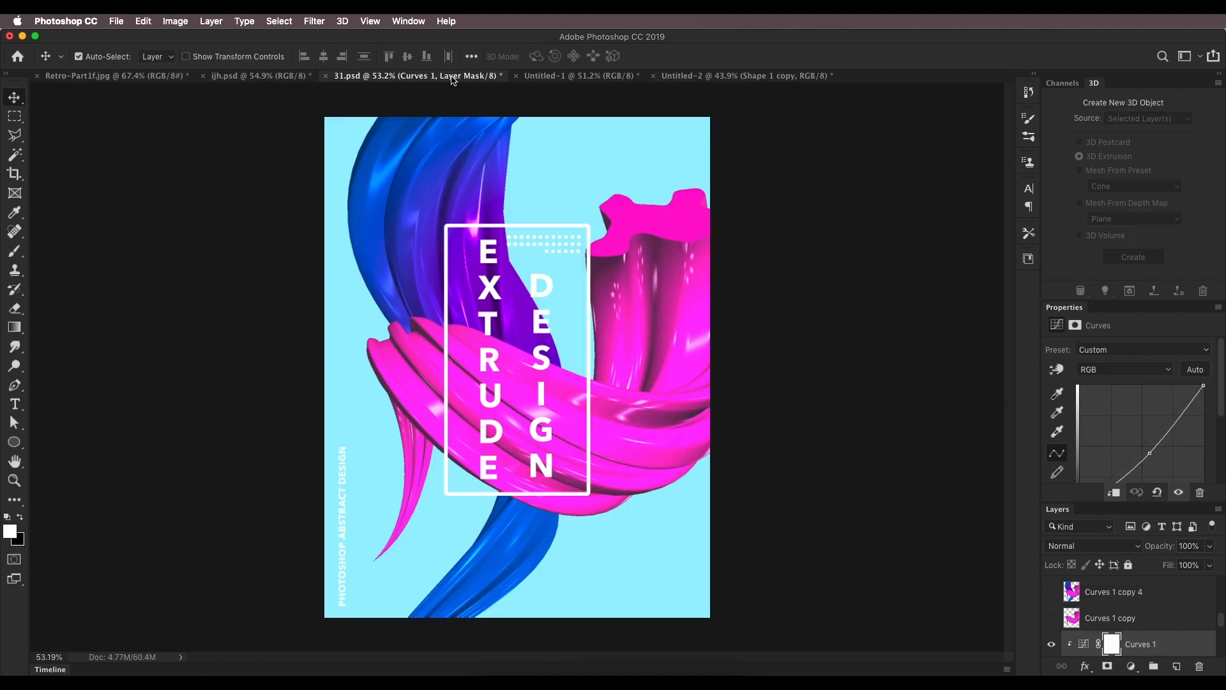
{"action": "left_click", "coordinate": [734, 77]}
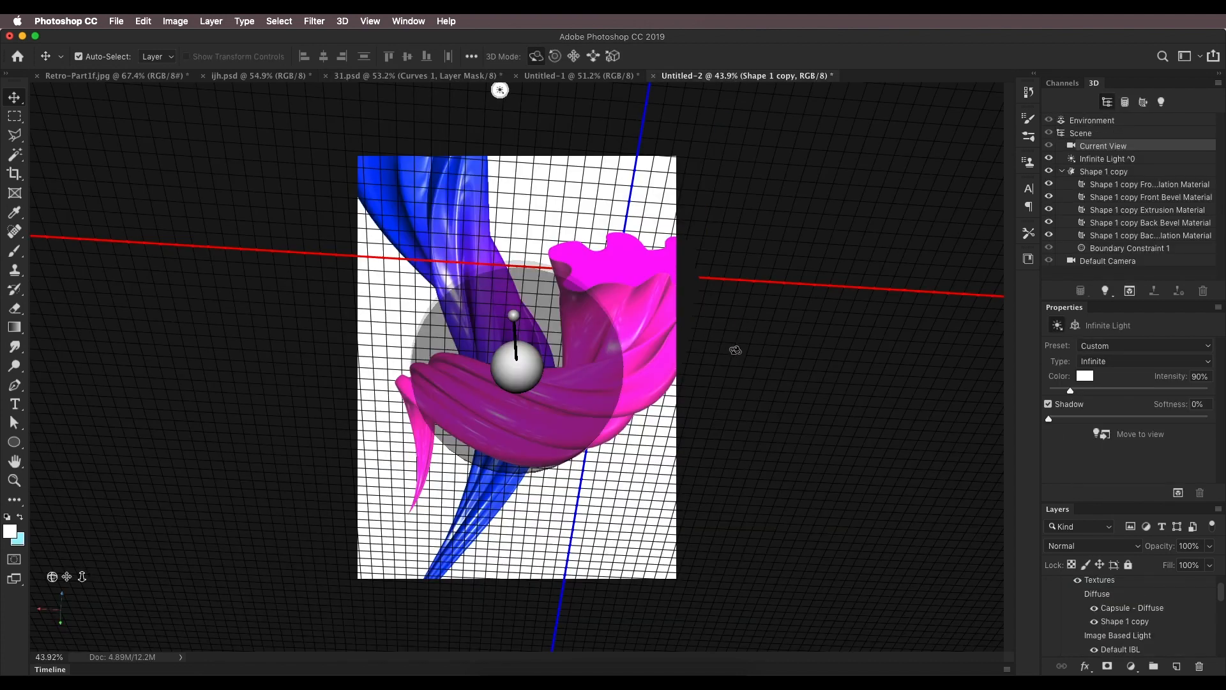
{"action": "scroll", "coordinate": [1134, 602], "scroll_direction": "up", "scroll_amount": 2}
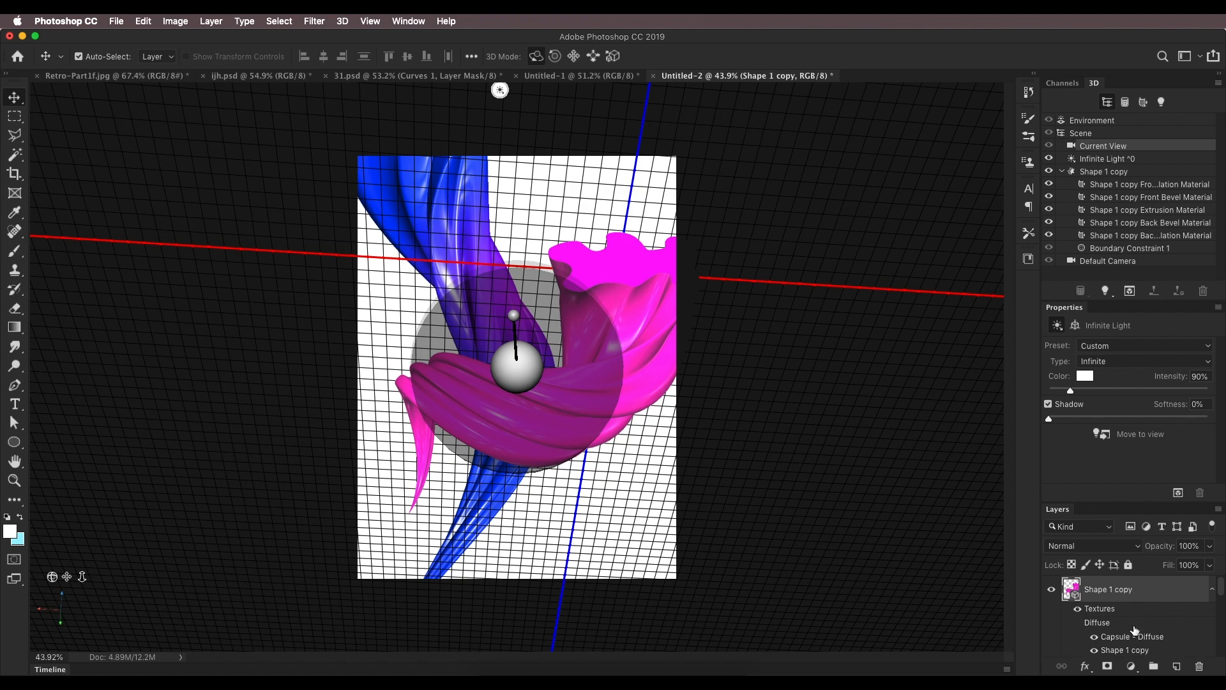
{"action": "left_click", "coordinate": [1131, 666]}
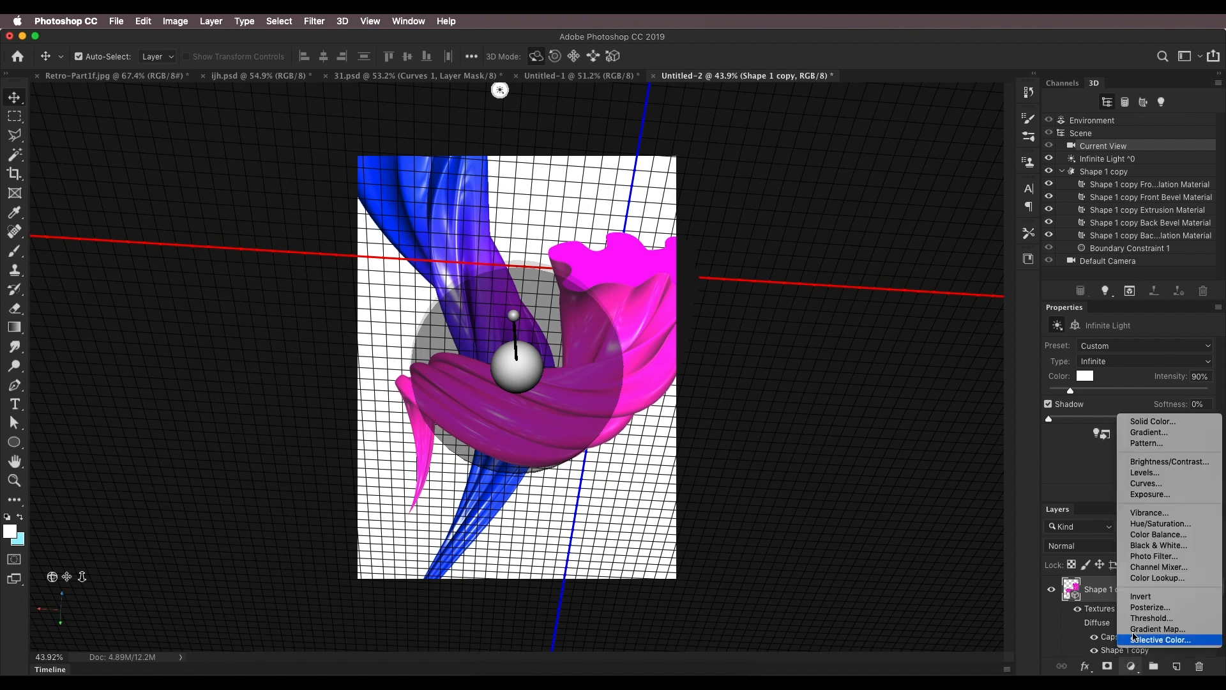
{"action": "left_click", "coordinate": [1146, 482]}
{"action": "mouse_move", "coordinate": [1142, 449]}
{"action": "left_mouse_down"}
{"action": "mouse_move", "coordinate": [1149, 470]}
{"action": "mouse_move", "coordinate": [1151, 452]}
{"action": "left_mouse_up"}
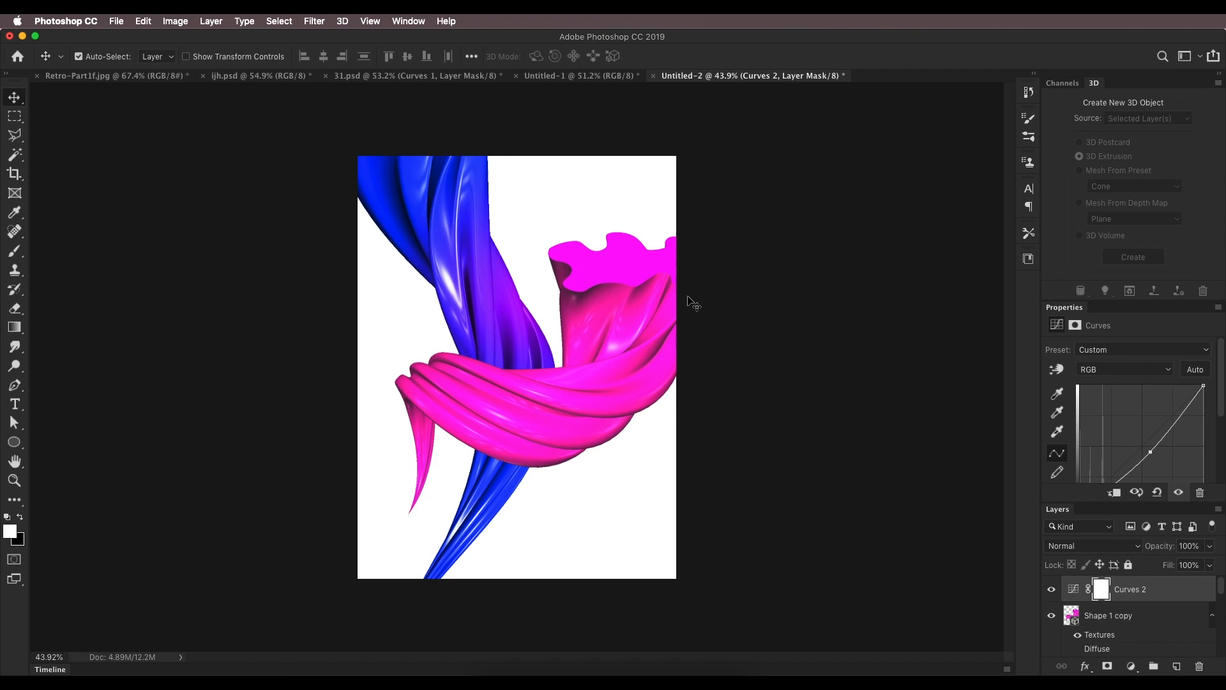
{"action": "left_click", "coordinate": [384, 77]}
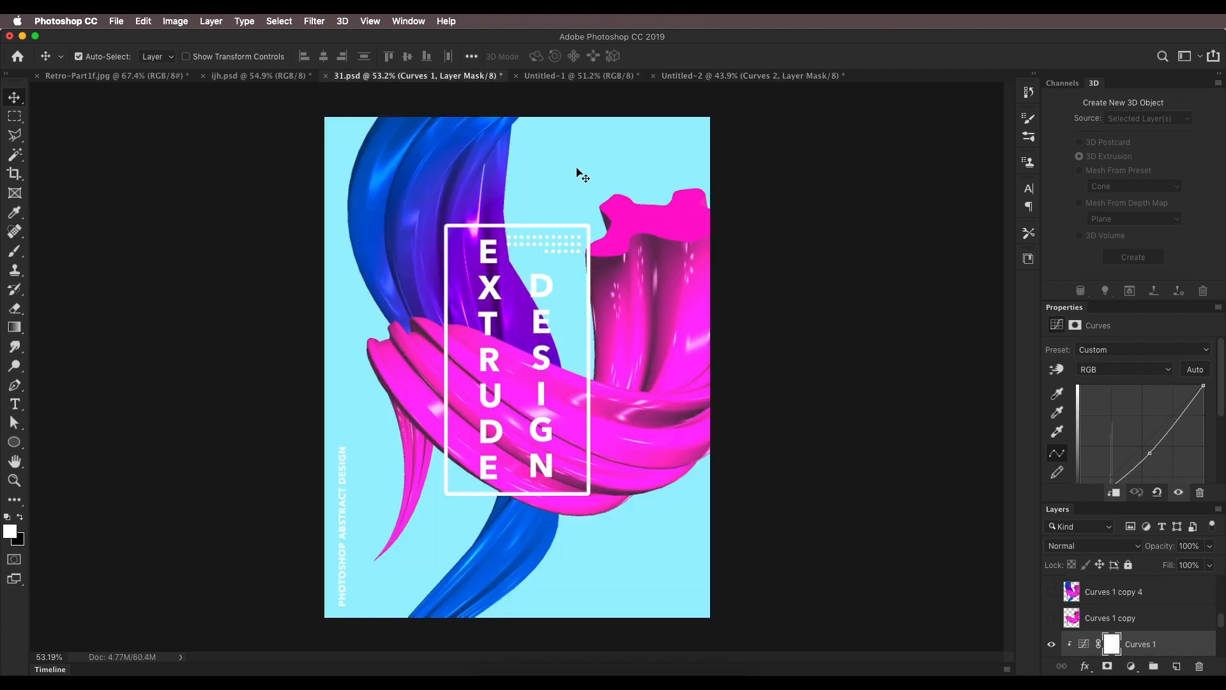
{"action": "left_click", "coordinate": [703, 76]}
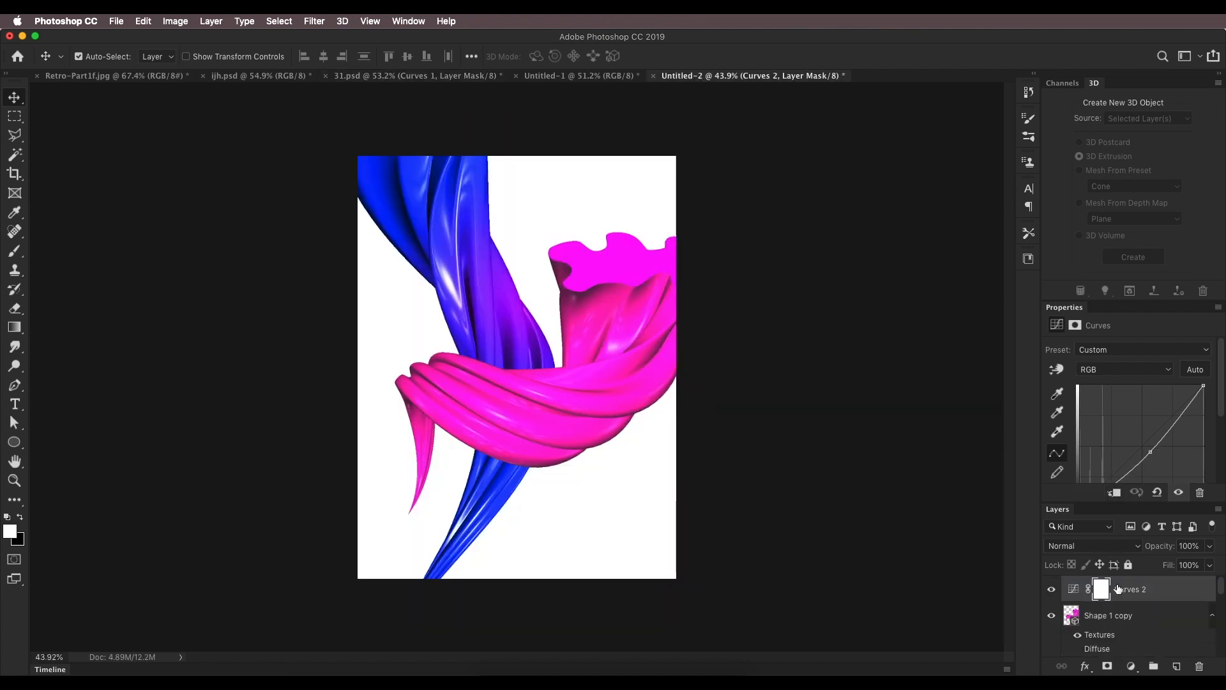
Set the pink Shape 1 copy's Extrusion Material to 100% Shine and 42% Reflection.
{"action": "left_click", "coordinate": [1075, 615]}
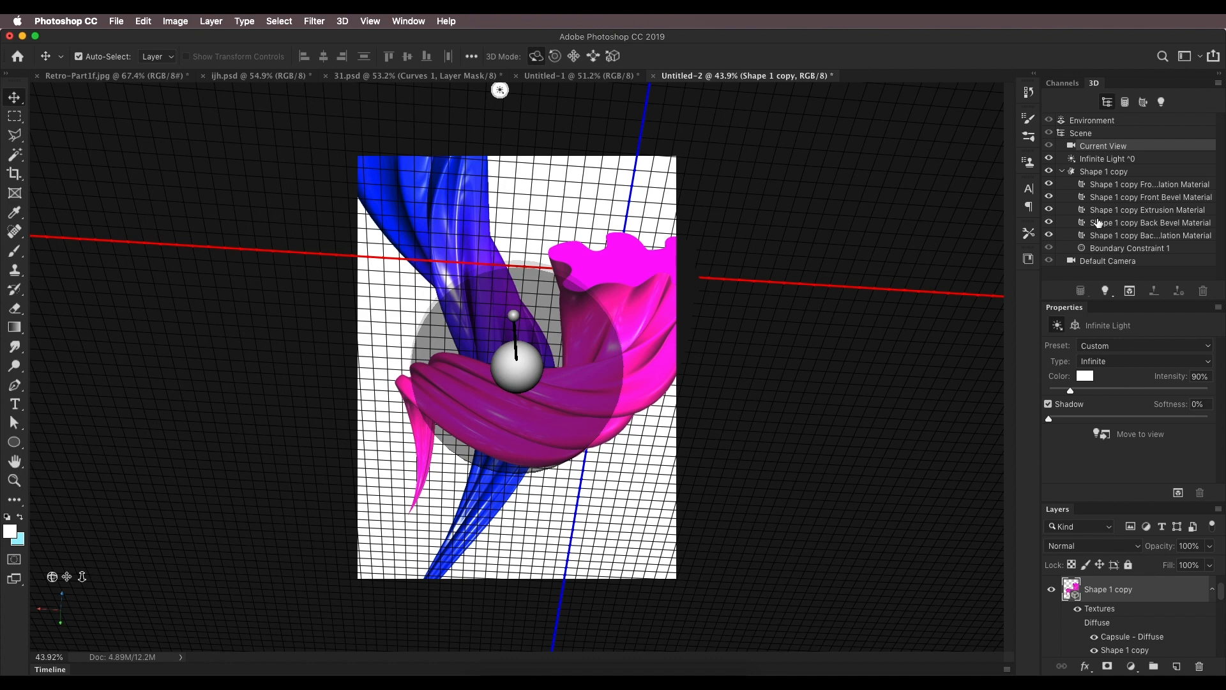
{"action": "left_click", "coordinate": [1133, 213]}
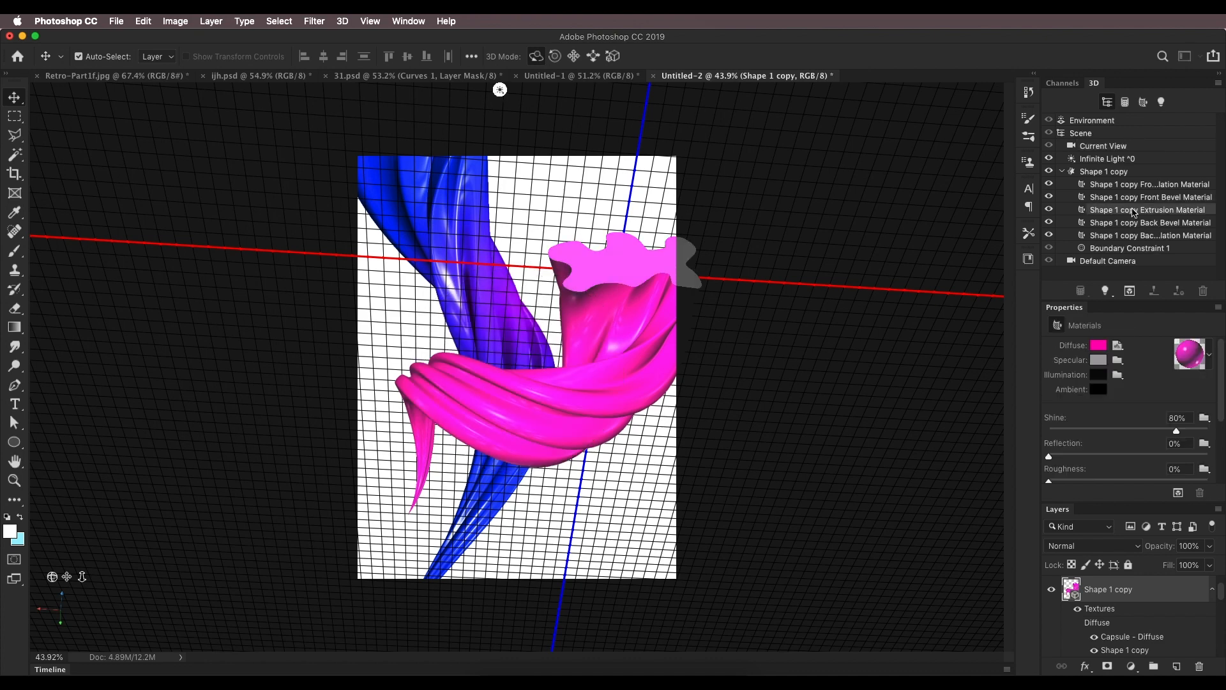
{"action": "left_click", "coordinate": [1210, 358]}
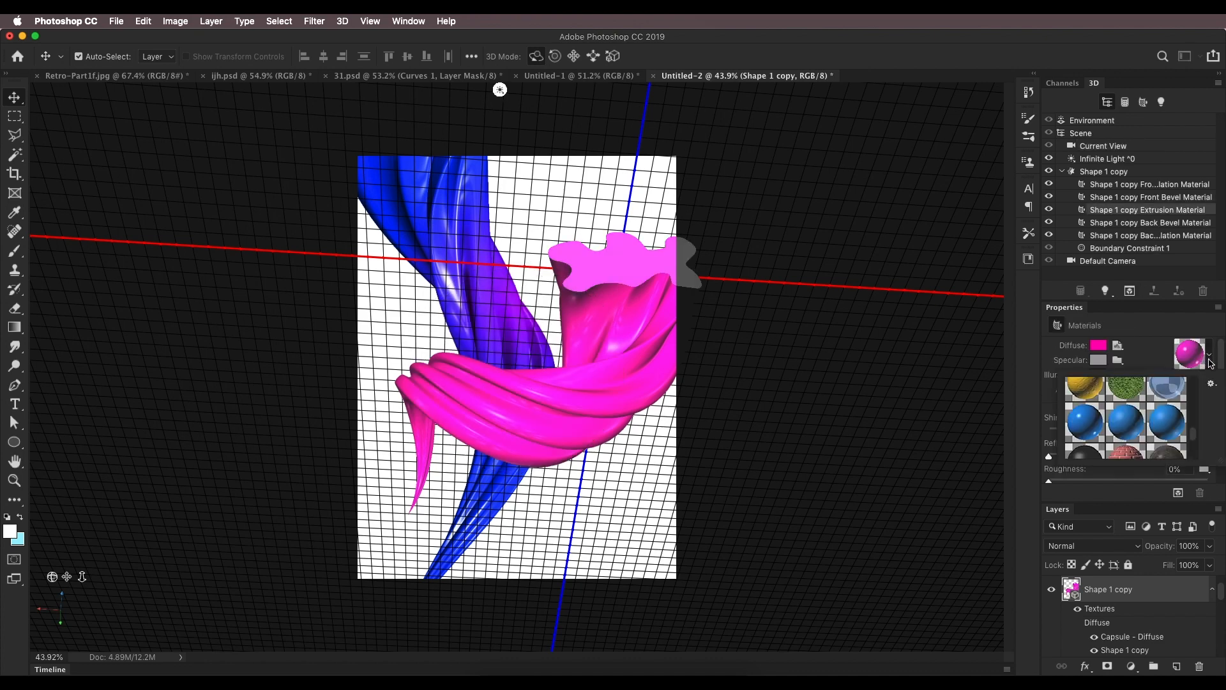
{"action": "left_click", "coordinate": [1152, 360]}
{"action": "left_click_drag", "start_coordinate": [1176, 428], "coordinate": [1207, 426]}
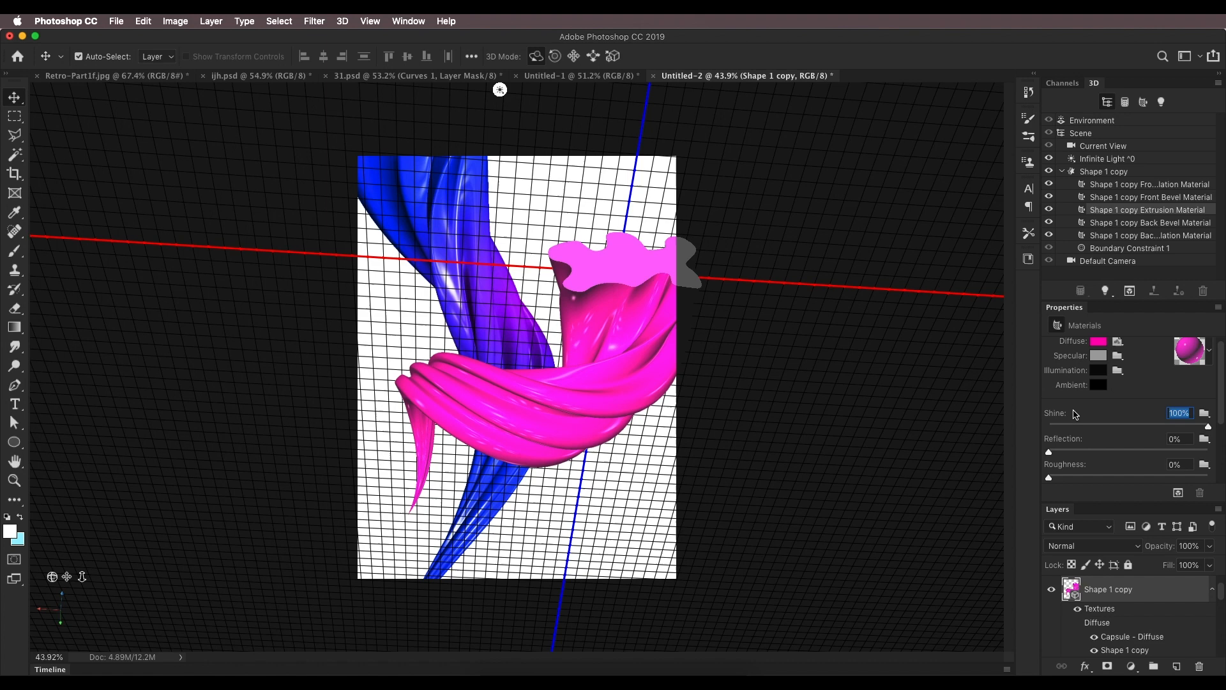
{"action": "mouse_move", "coordinate": [1049, 453]}
{"action": "left_mouse_down"}
{"action": "mouse_move", "coordinate": [1126, 444]}
{"action": "mouse_move", "coordinate": [1074, 449]}
{"action": "mouse_move", "coordinate": [1114, 445]}
{"action": "left_mouse_up"}
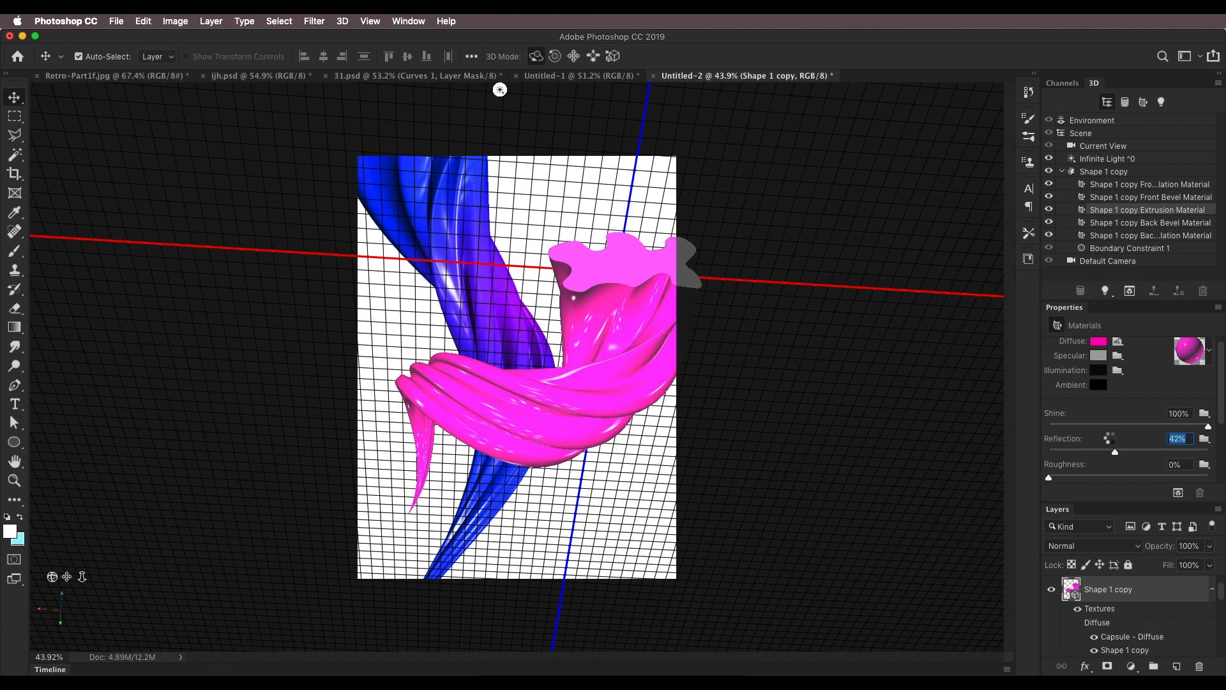
Redirect the pink shape's Infinite Light to shine from the lower left, and check the result without the 3D grid.
{"action": "left_click", "coordinate": [1089, 161]}
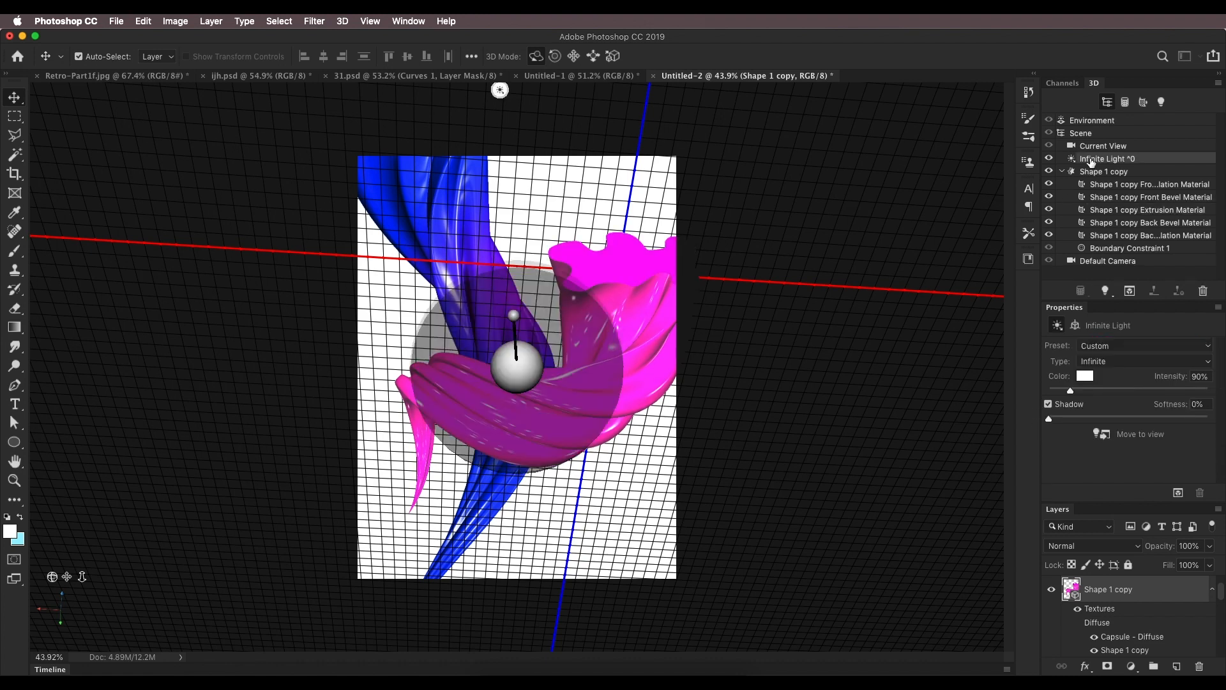
{"action": "mouse_move", "coordinate": [510, 332]}
{"action": "left_mouse_down"}
{"action": "mouse_move", "coordinate": [523, 431]}
{"action": "mouse_move", "coordinate": [482, 447]}
{"action": "mouse_move", "coordinate": [509, 365]}
{"action": "mouse_move", "coordinate": [479, 439]}
{"action": "left_mouse_up"}
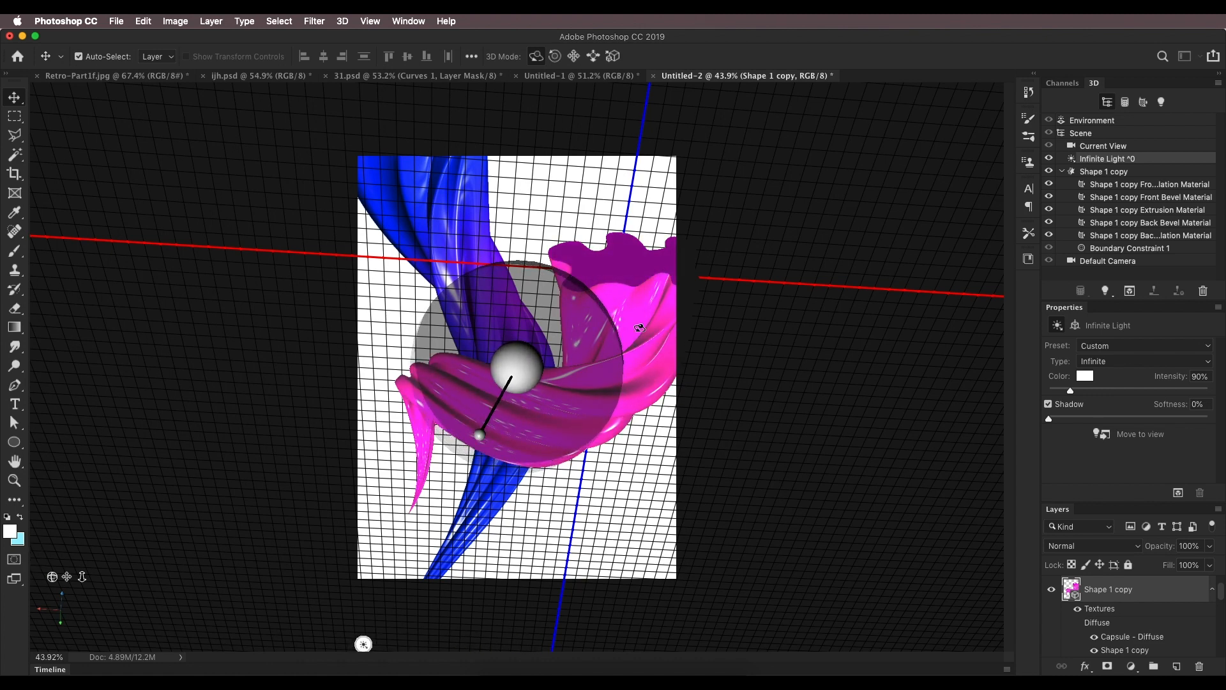
{"action": "scroll", "coordinate": [1089, 607], "scroll_direction": "down", "scroll_amount": 3}
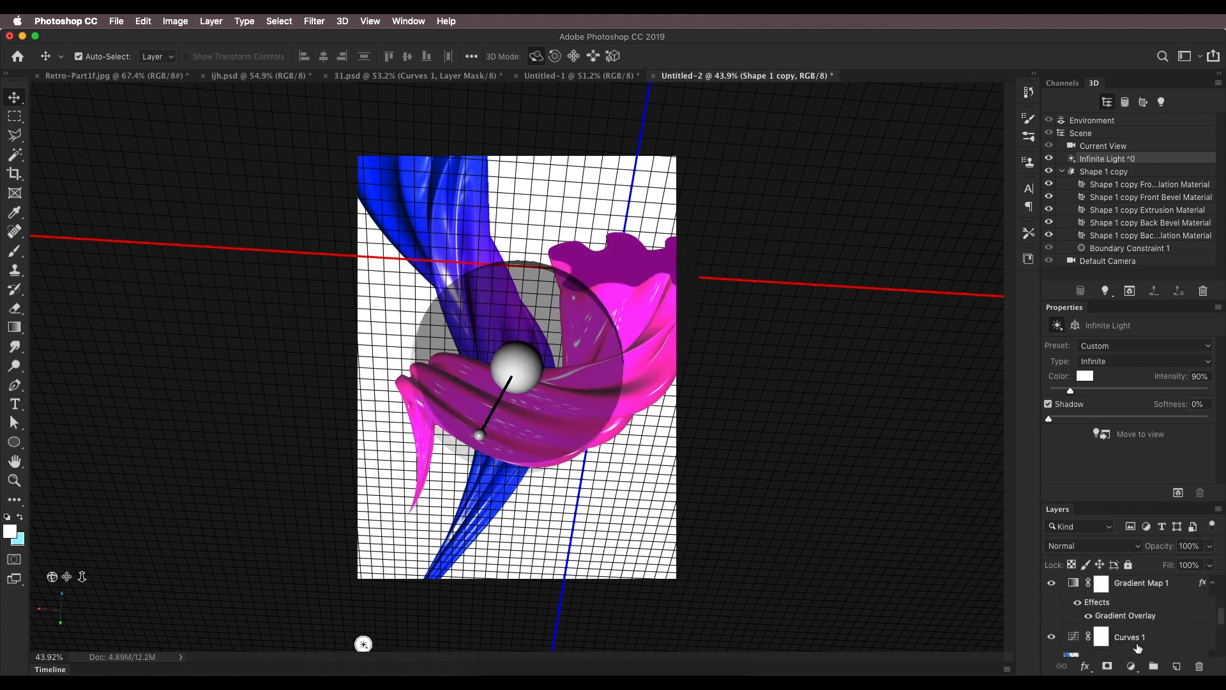
{"action": "scroll", "coordinate": [1133, 649], "scroll_direction": "down", "scroll_amount": 2}
{"action": "left_click", "coordinate": [1130, 644]}
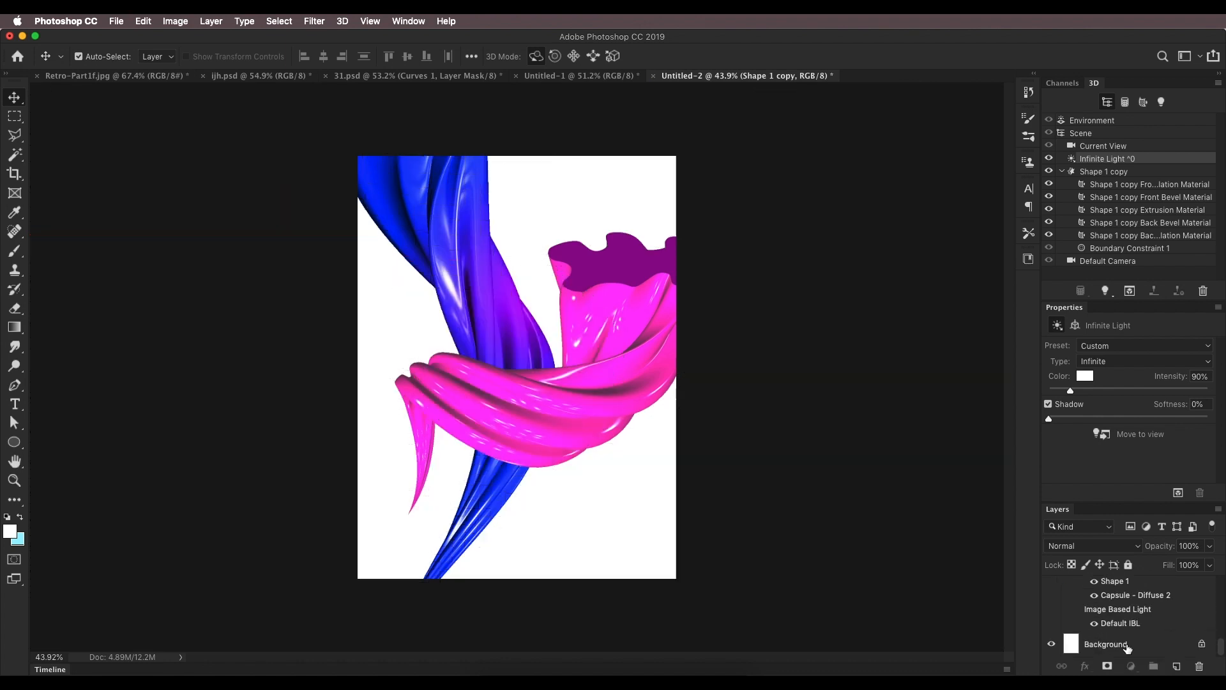
{"action": "scroll", "coordinate": [554, 375], "scroll_direction": "up", "scroll_amount": 3}
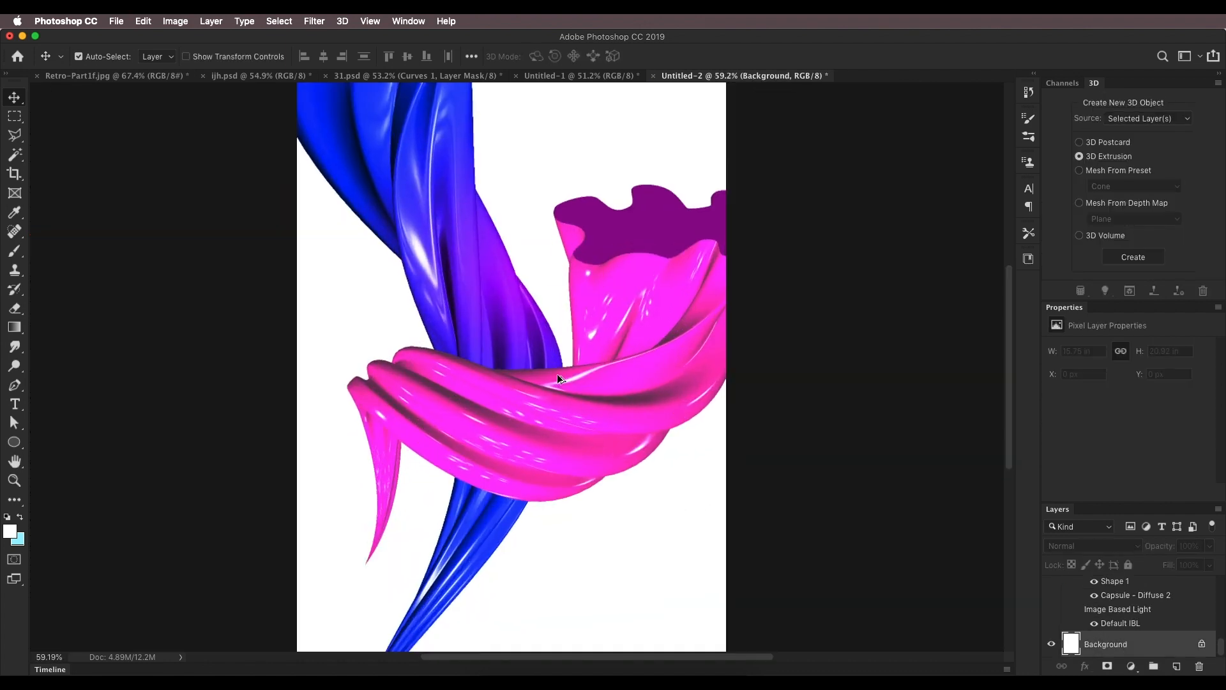
{"action": "scroll", "coordinate": [599, 359], "scroll_direction": "down", "scroll_amount": 2}
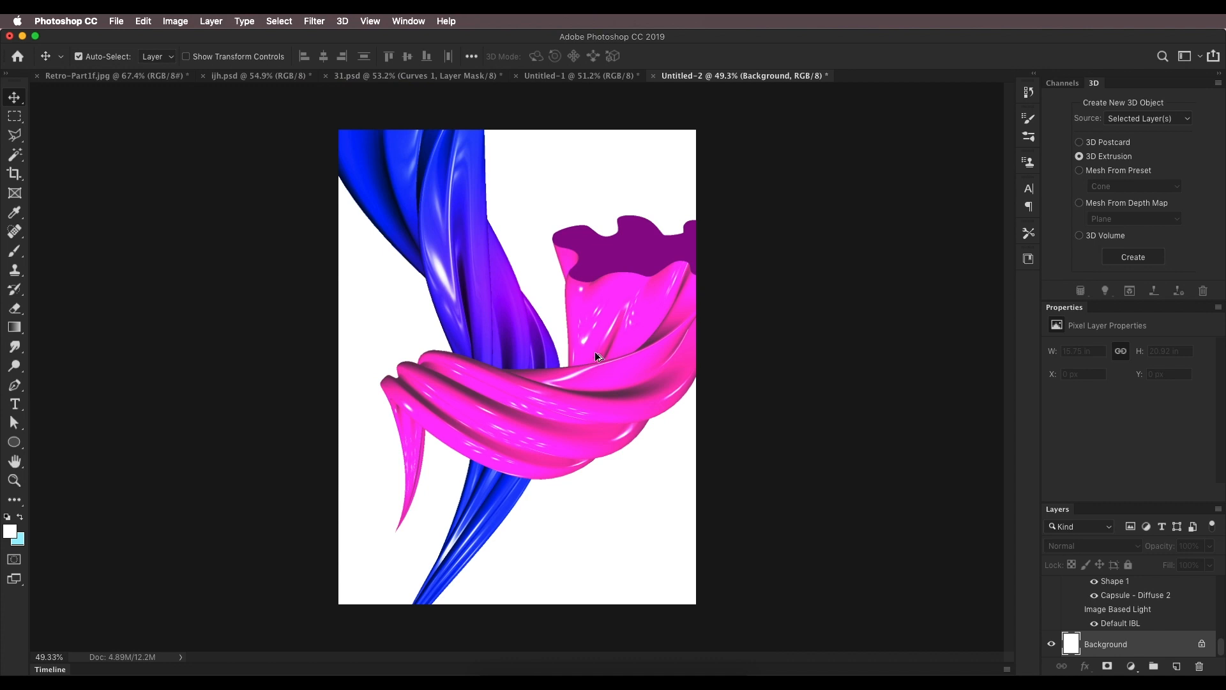
Sample the light blue background color from 31.psd and fill the Background layer of Untitled-2 with it.
{"action": "left_click", "coordinate": [398, 75]}
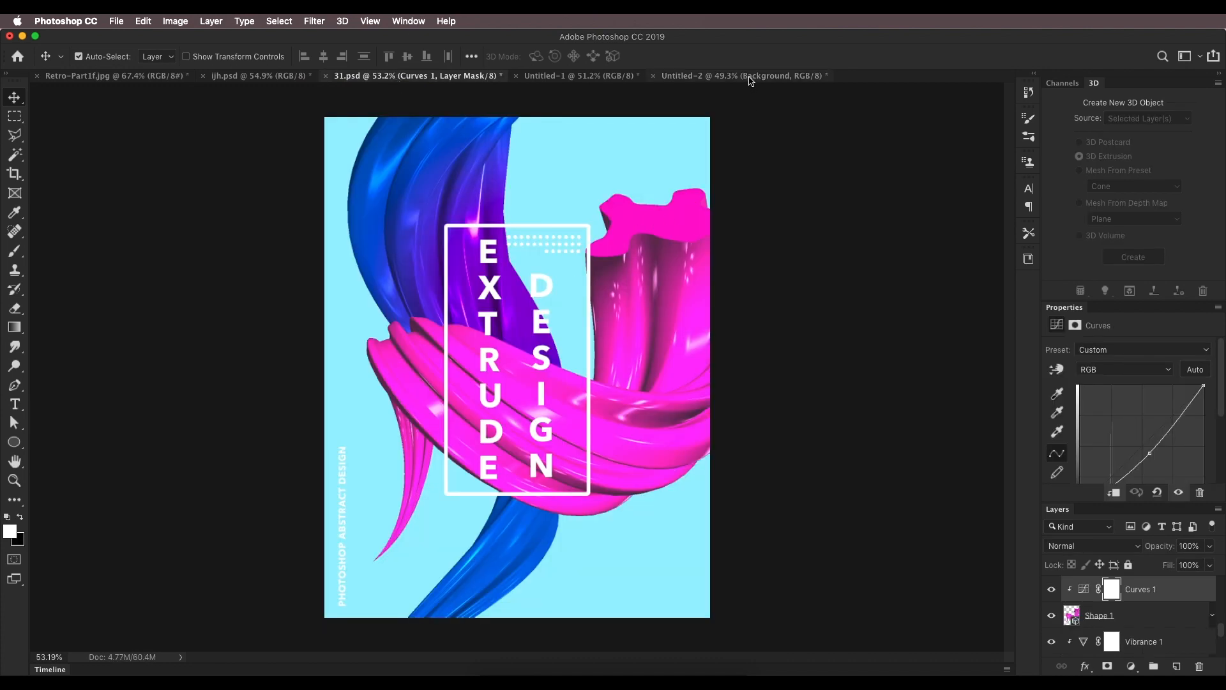
{"action": "key", "text": "i"}
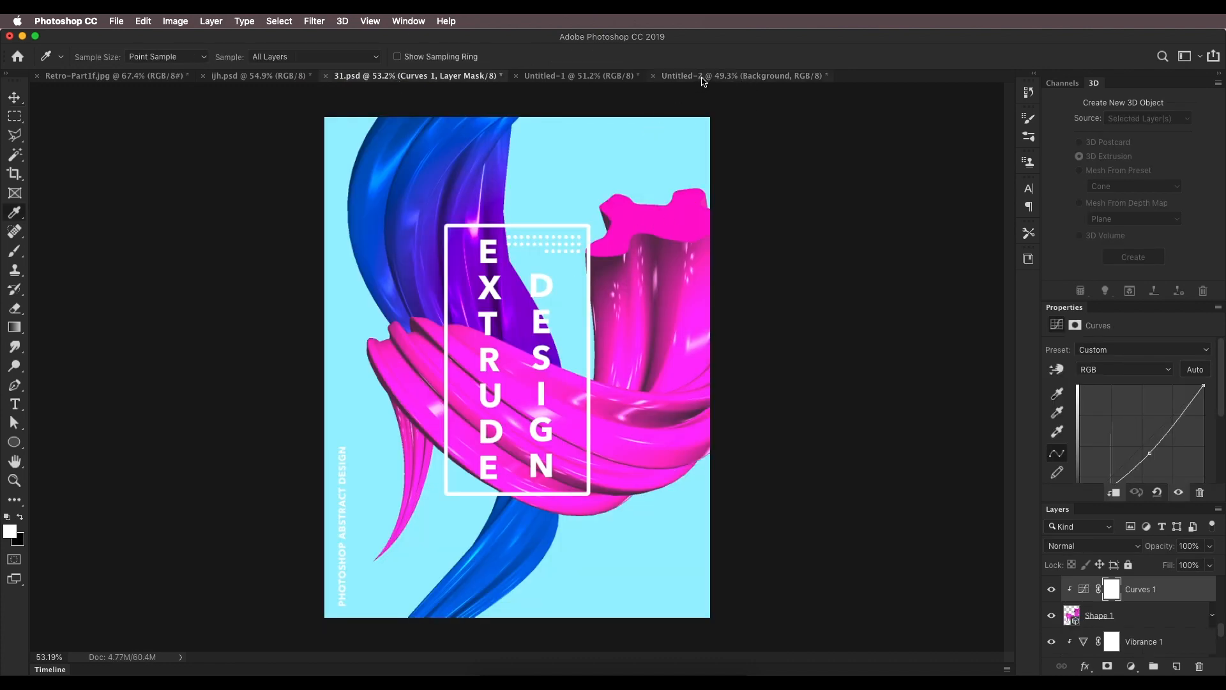
{"action": "left_click", "coordinate": [702, 77]}
{"action": "key", "text": "v"}
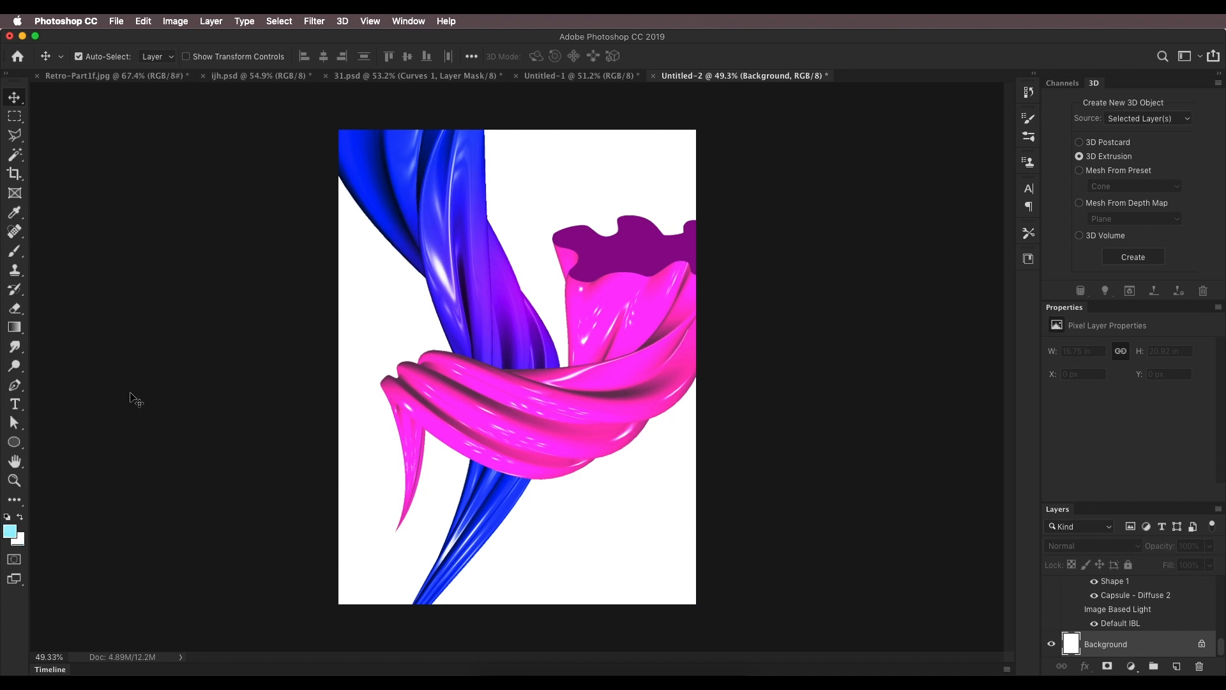
{"action": "key", "text": "alt+BackSpace"}
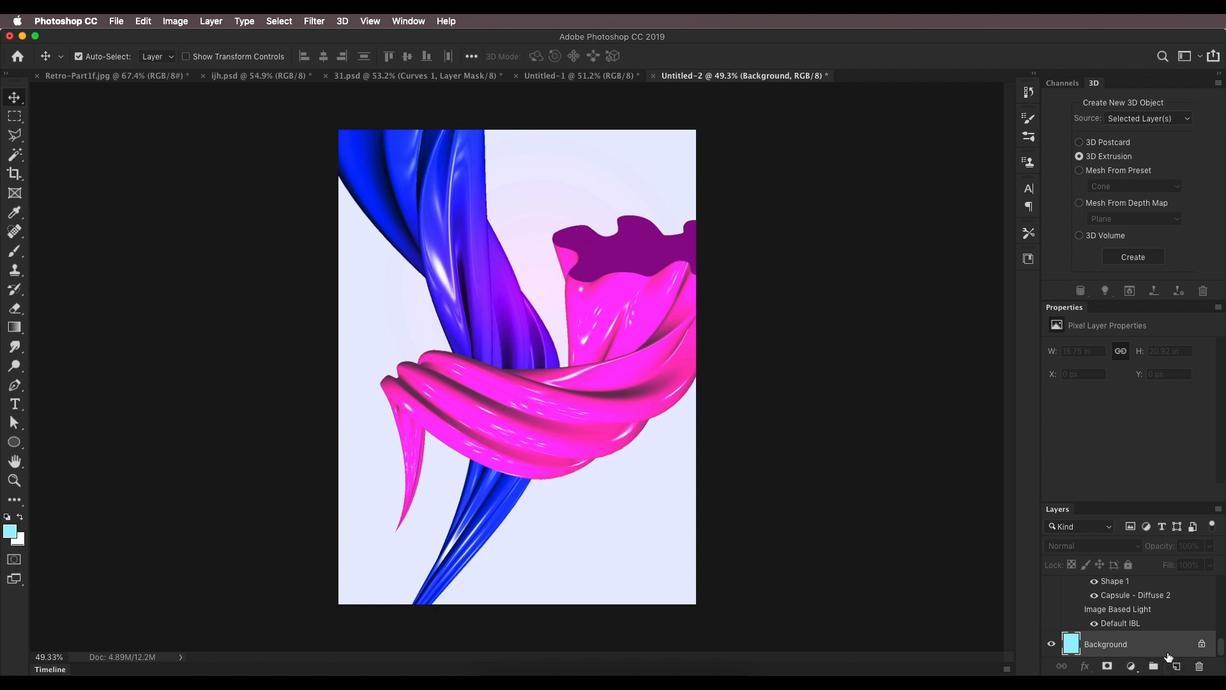
Clip the Curves 1 adjustment to the blue-purple Shape 1 layer.
{"action": "scroll", "coordinate": [1161, 642], "scroll_direction": "up", "scroll_amount": 5}
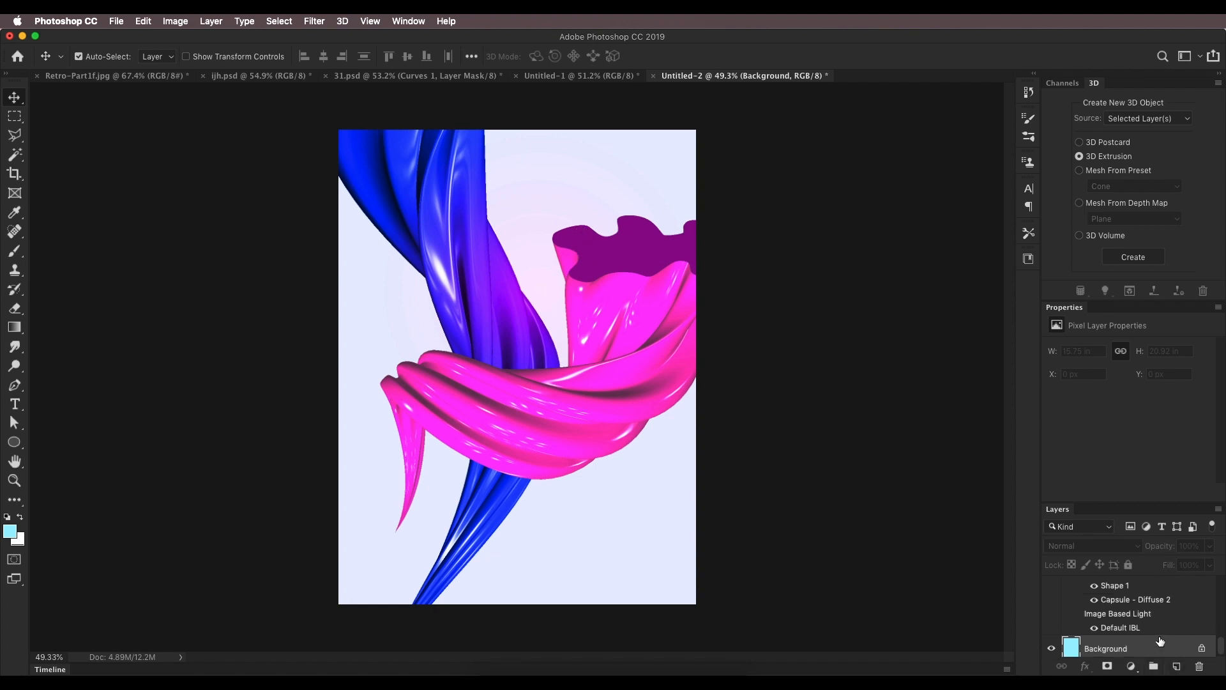
{"action": "scroll", "coordinate": [1142, 629], "scroll_direction": "up", "scroll_amount": 3}
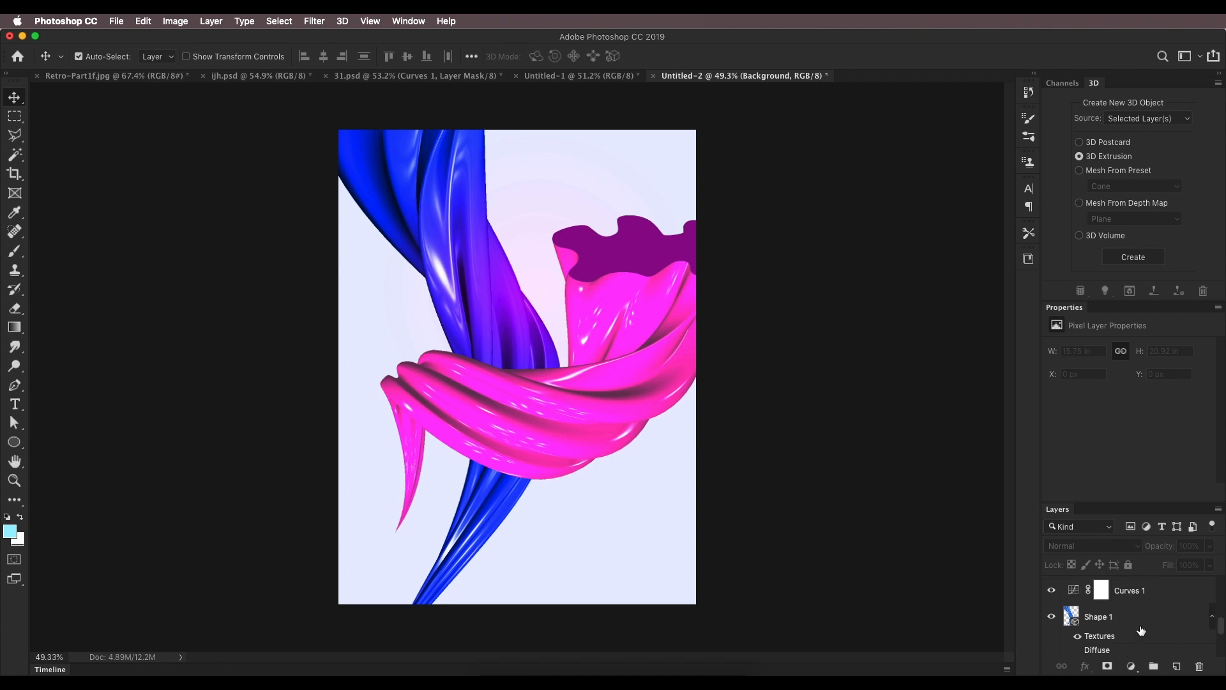
{"action": "left_click", "coordinate": [1075, 622], "text": "alt"}
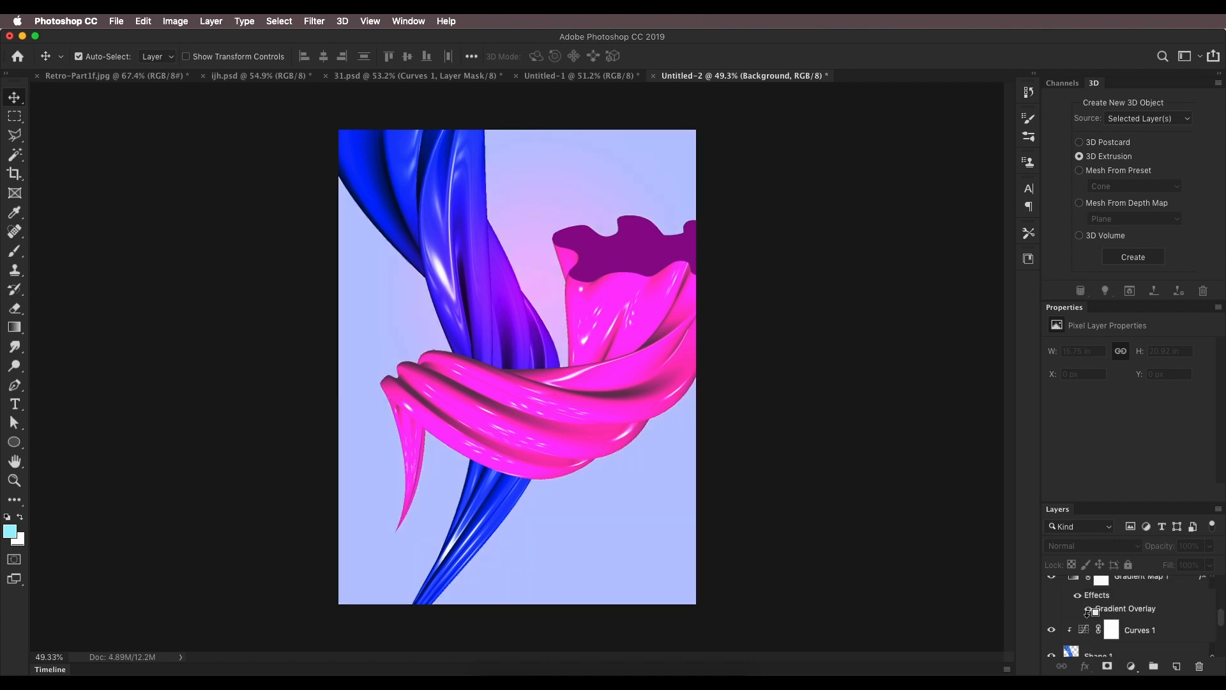
Hide the Gradient Overlay effect of Gradient Map 1 to check its influence, and show it again.
{"action": "left_click", "coordinate": [1088, 608]}
{"action": "scroll", "coordinate": [1090, 639], "scroll_direction": "down", "scroll_amount": 5}
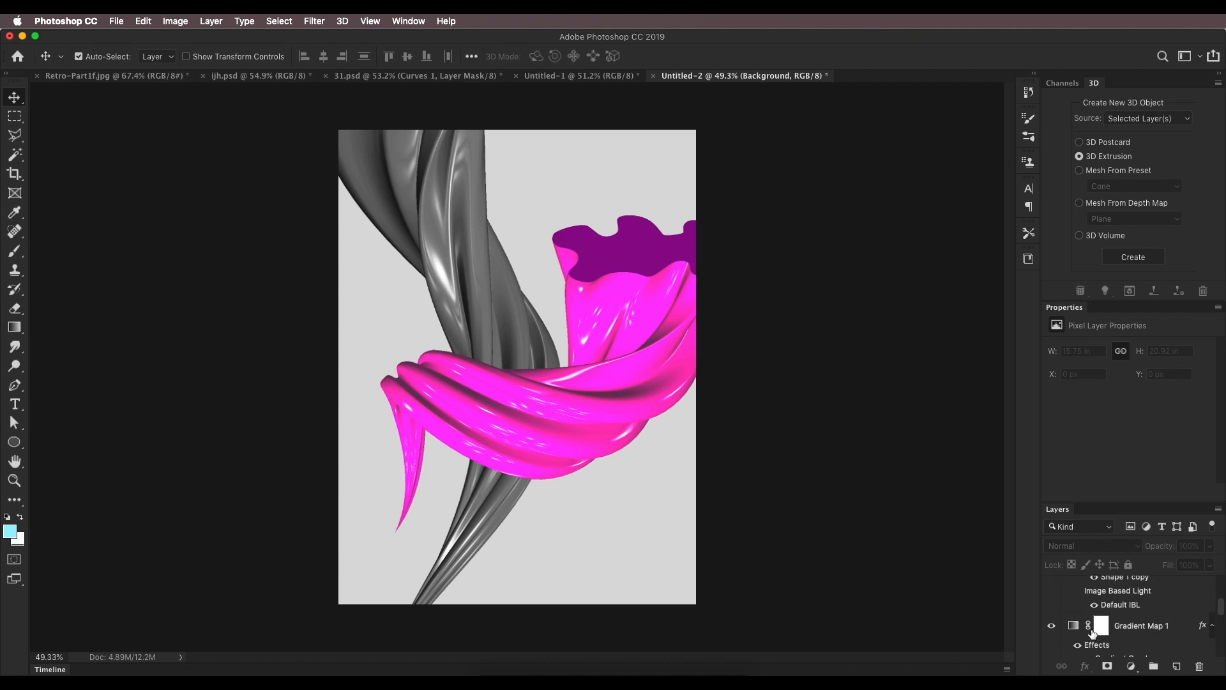
{"action": "scroll", "coordinate": [1094, 625], "scroll_direction": "up", "scroll_amount": 2}
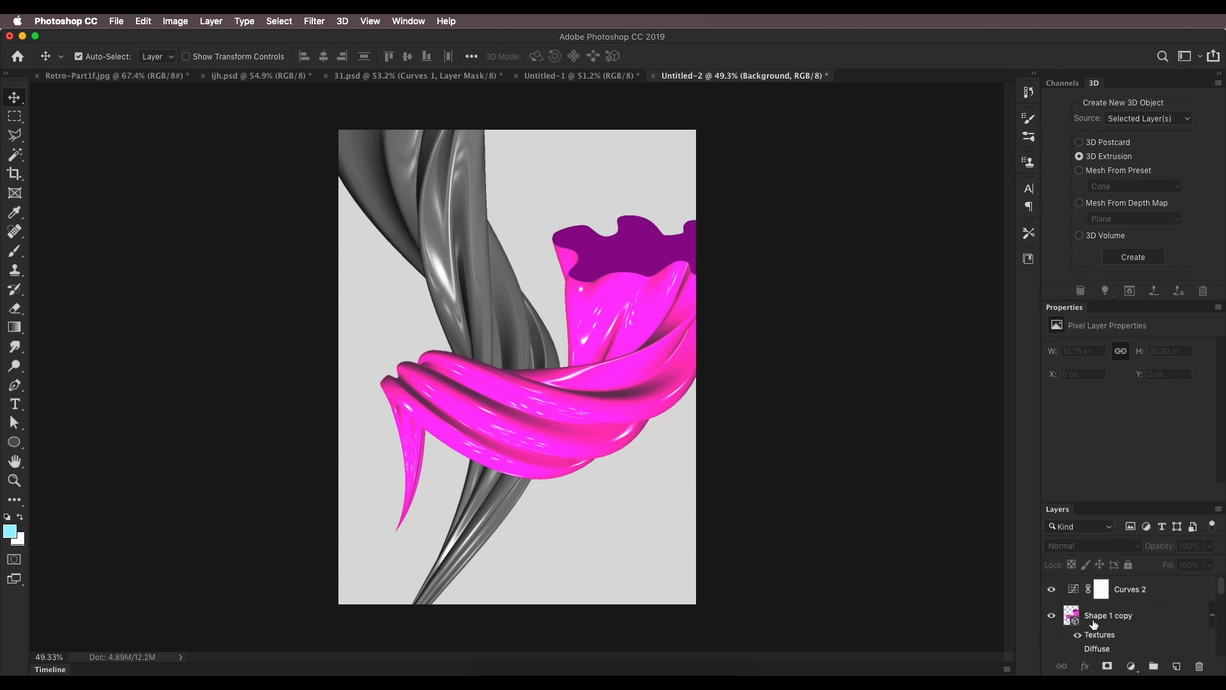
{"action": "scroll", "coordinate": [1086, 611], "scroll_direction": "up", "scroll_amount": 2}
{"action": "left_click", "coordinate": [1088, 613]}
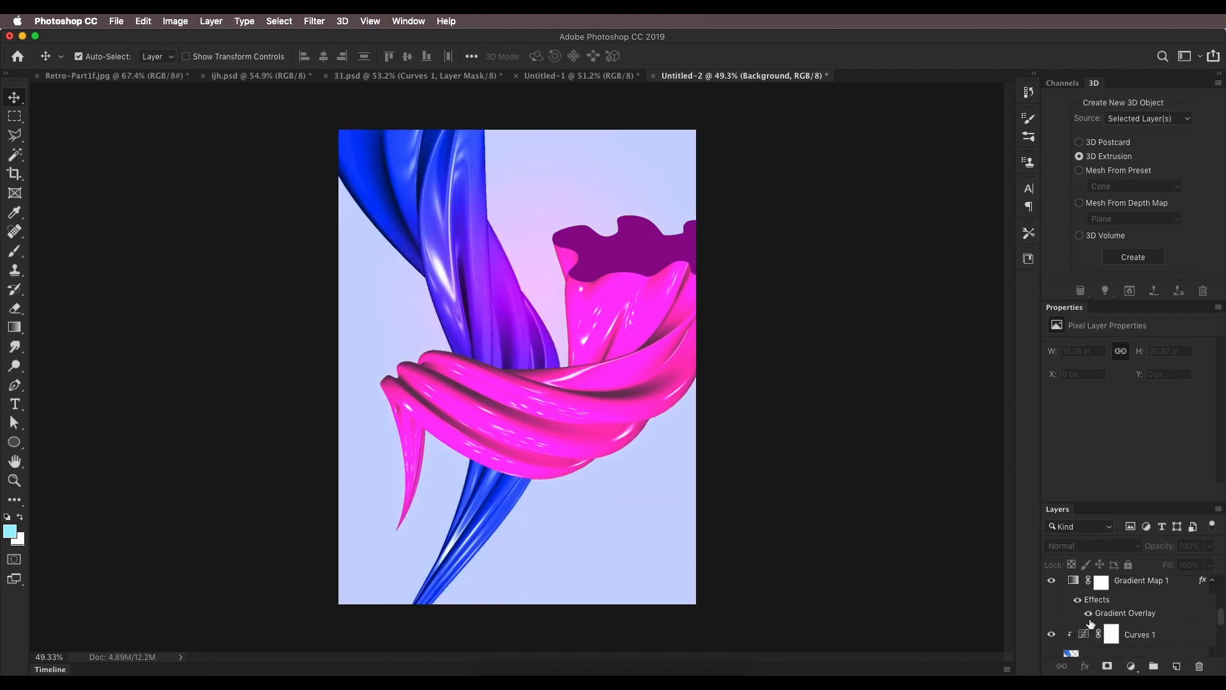
Clip Gradient Map 1 to the blue-purple Shape 1 layer so it no longer tints the background.
{"action": "scroll", "coordinate": [1093, 626], "scroll_direction": "down", "scroll_amount": 1}
{"action": "left_click", "coordinate": [1084, 604], "text": "alt"}
{"action": "scroll", "coordinate": [1087, 621], "scroll_direction": "down", "scroll_amount": 3}
{"action": "scroll", "coordinate": [1093, 626], "scroll_direction": "up", "scroll_amount": 5}
{"action": "scroll", "coordinate": [1098, 619], "scroll_direction": "down", "scroll_amount": 2}
{"action": "scroll", "coordinate": [1099, 600], "scroll_direction": "down", "scroll_amount": 5}
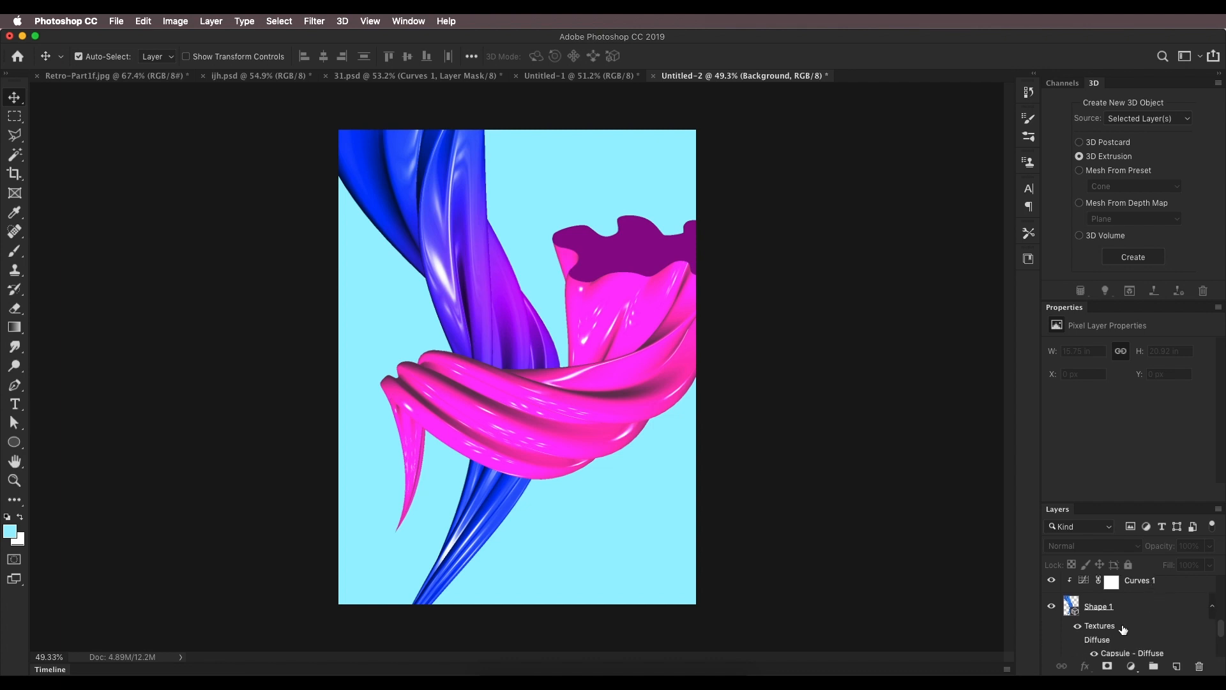
Compare the recolored poster with 31.psd and inspect it both close up and as a whole.
{"action": "left_click", "coordinate": [365, 76]}
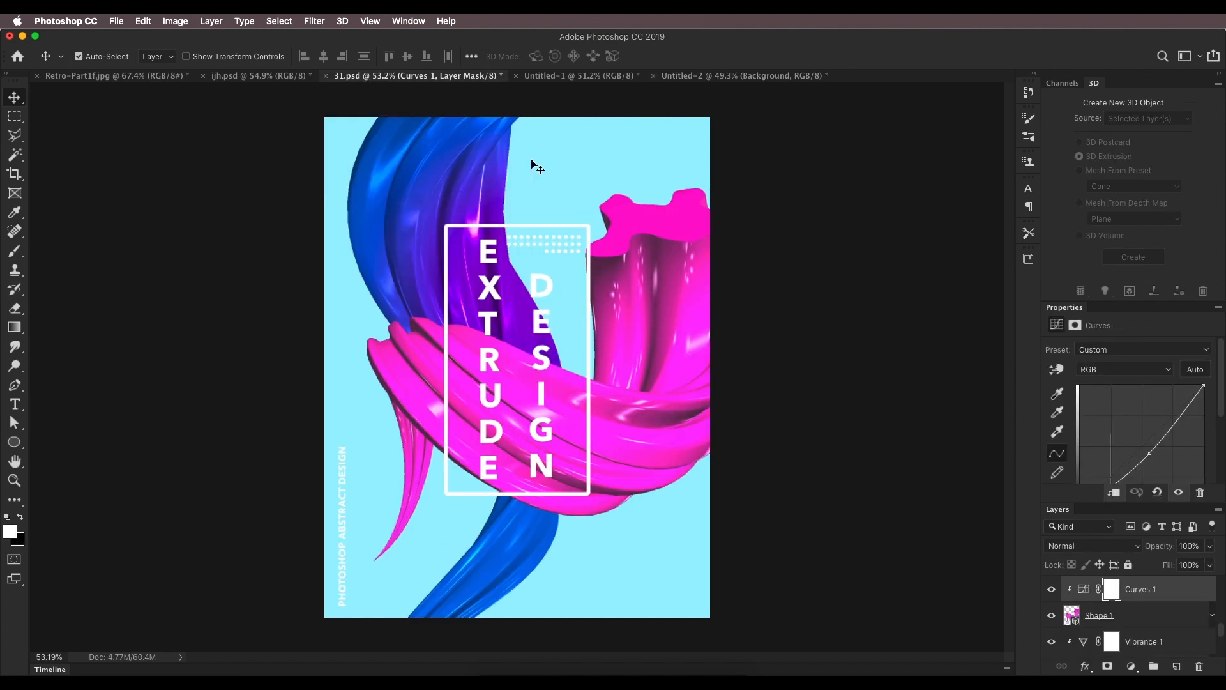
{"action": "left_click", "coordinate": [732, 76]}
{"action": "scroll", "coordinate": [575, 261], "scroll_direction": "up", "scroll_amount": 1}
{"action": "scroll", "coordinate": [575, 262], "scroll_direction": "down", "scroll_amount": 2}
{"action": "scroll", "coordinate": [581, 270], "scroll_direction": "up", "scroll_amount": 3}
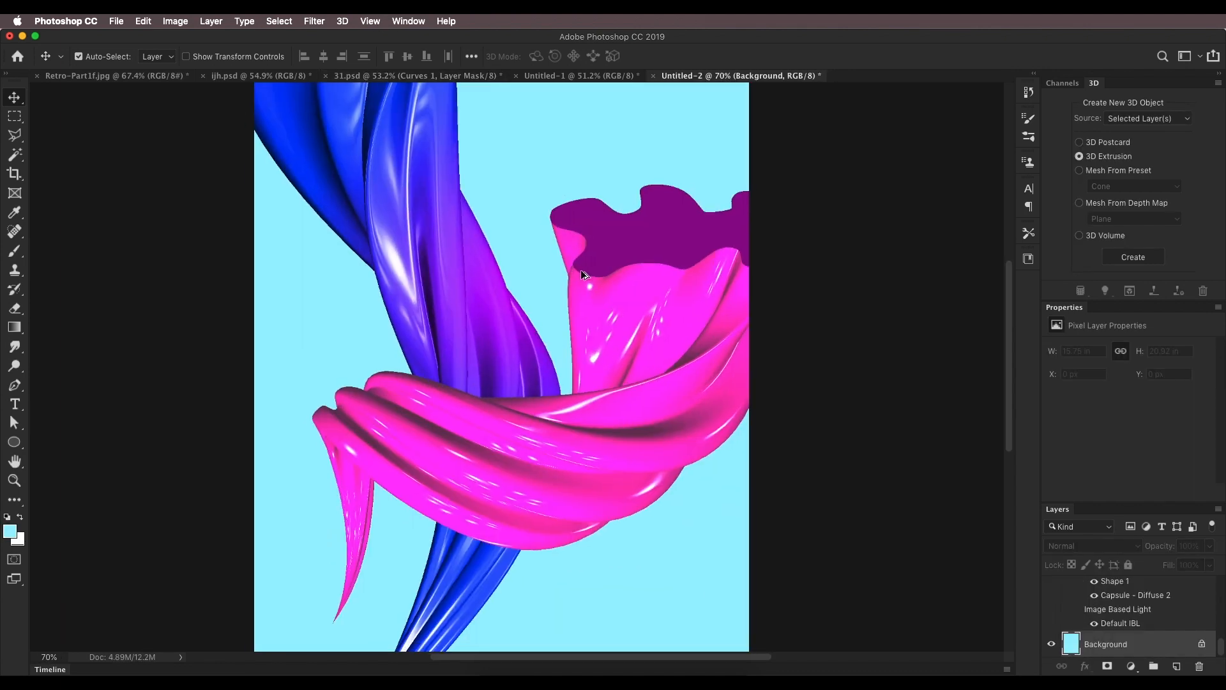
{"action": "scroll", "coordinate": [581, 275], "scroll_direction": "down", "scroll_amount": 8}
{"action": "scroll", "coordinate": [567, 315], "scroll_direction": "up", "scroll_amount": 1}
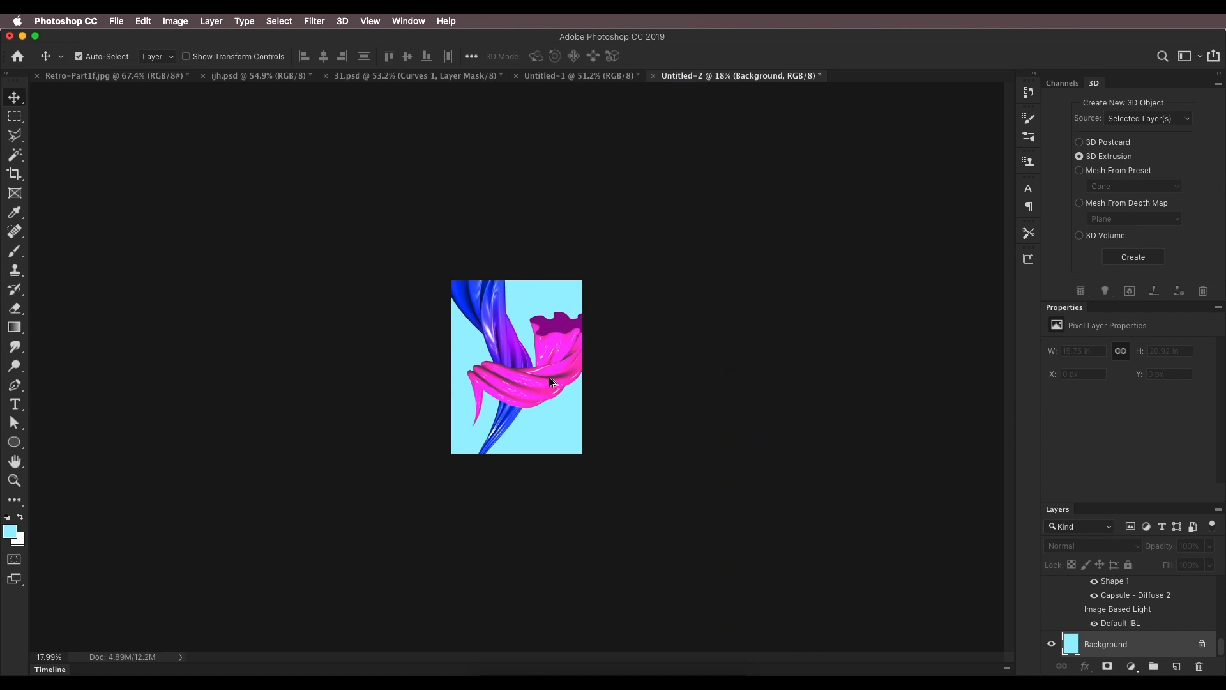
{"action": "scroll", "coordinate": [549, 377], "scroll_direction": "up", "scroll_amount": 3}
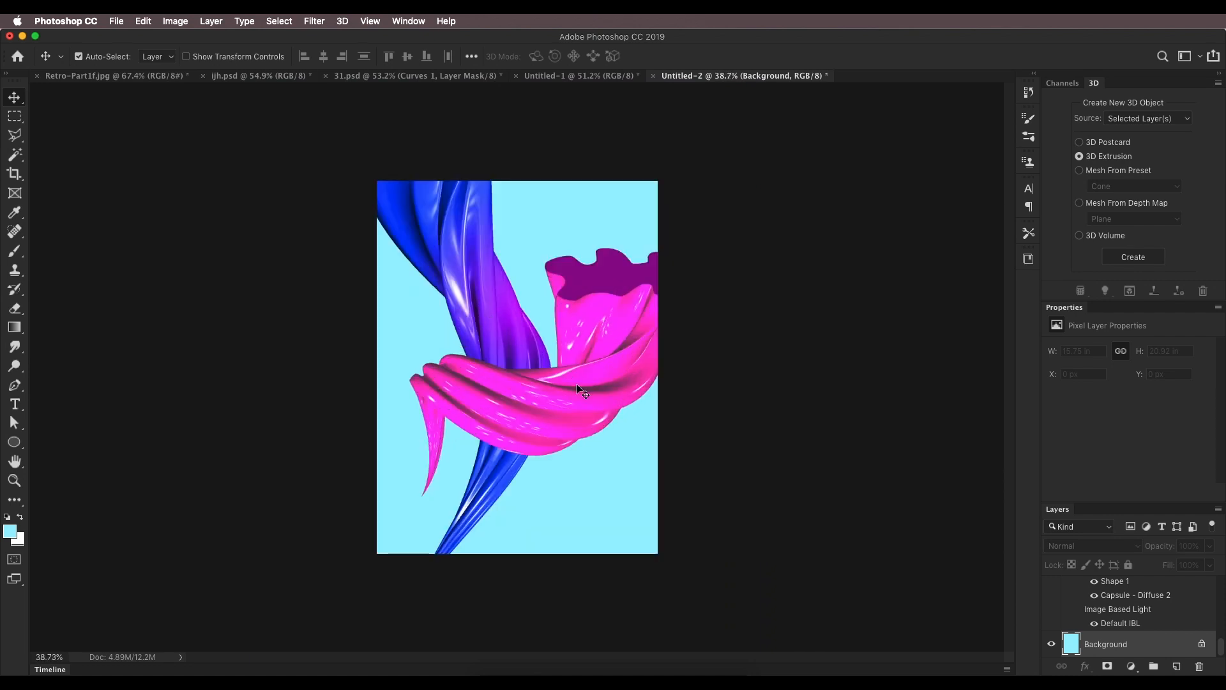
Pan the 3D cameras of the pink Shape 1 copy and the blue-purple Shape 1 to shift both slightly left and down.
{"action": "left_click", "coordinate": [576, 383]}
{"action": "mouse_move", "coordinate": [81, 576]}
{"action": "left_mouse_down"}
{"action": "mouse_move", "coordinate": [88, 592]}
{"action": "mouse_move", "coordinate": [65, 581]}
{"action": "left_mouse_up"}
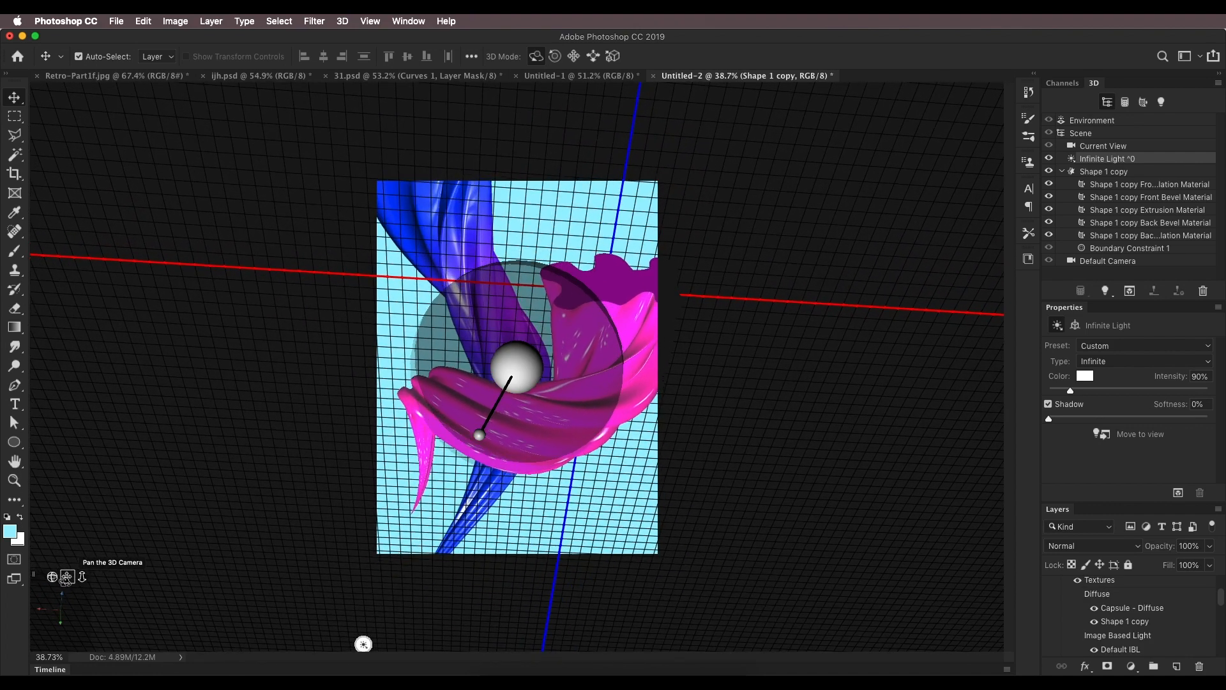
{"action": "left_click", "coordinate": [1093, 600]}
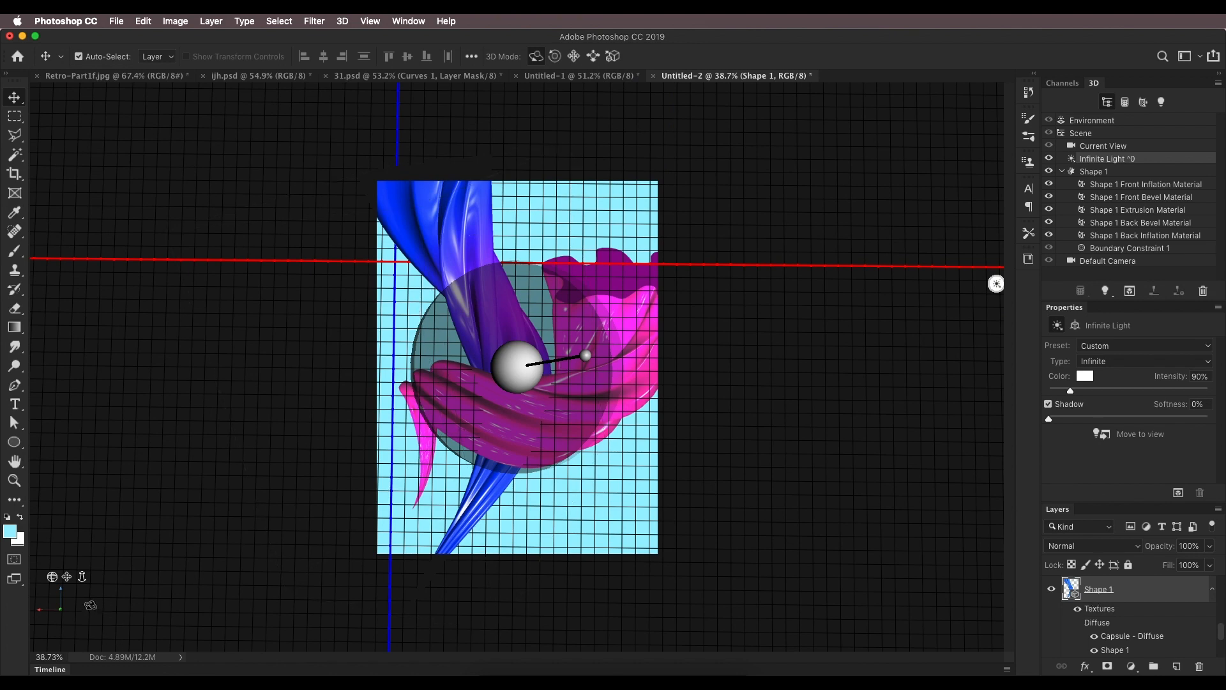
{"action": "left_click_drag", "start_coordinate": [82, 577], "coordinate": [67, 582]}
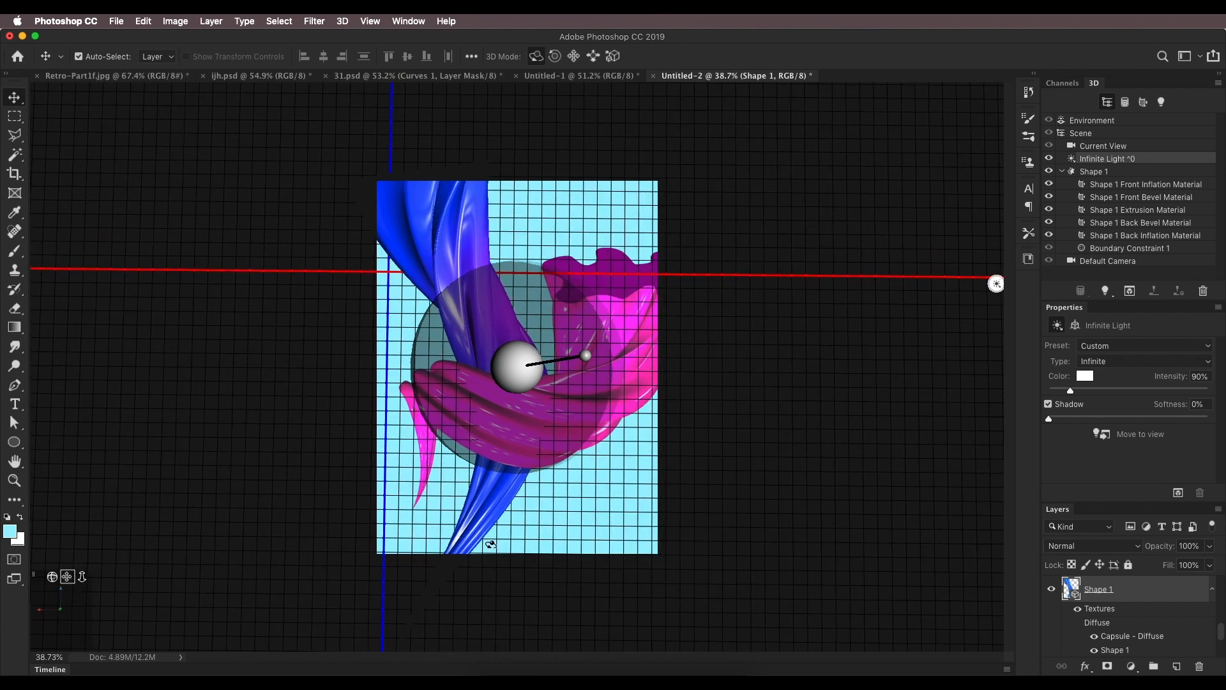
{"action": "scroll", "coordinate": [1185, 649], "scroll_direction": "down", "scroll_amount": 3}
{"action": "left_click", "coordinate": [1167, 651]}
Copy all text layers, the dotted rows and the rounded rectangle frame from 31.psd into Untitled-2.
{"action": "scroll", "coordinate": [889, 517], "scroll_direction": "up", "scroll_amount": 2}
{"action": "scroll", "coordinate": [631, 421], "scroll_direction": "down", "scroll_amount": 10}
{"action": "scroll", "coordinate": [631, 421], "scroll_direction": "up", "scroll_amount": 10}
{"action": "scroll", "coordinate": [628, 420], "scroll_direction": "down", "scroll_amount": 5}
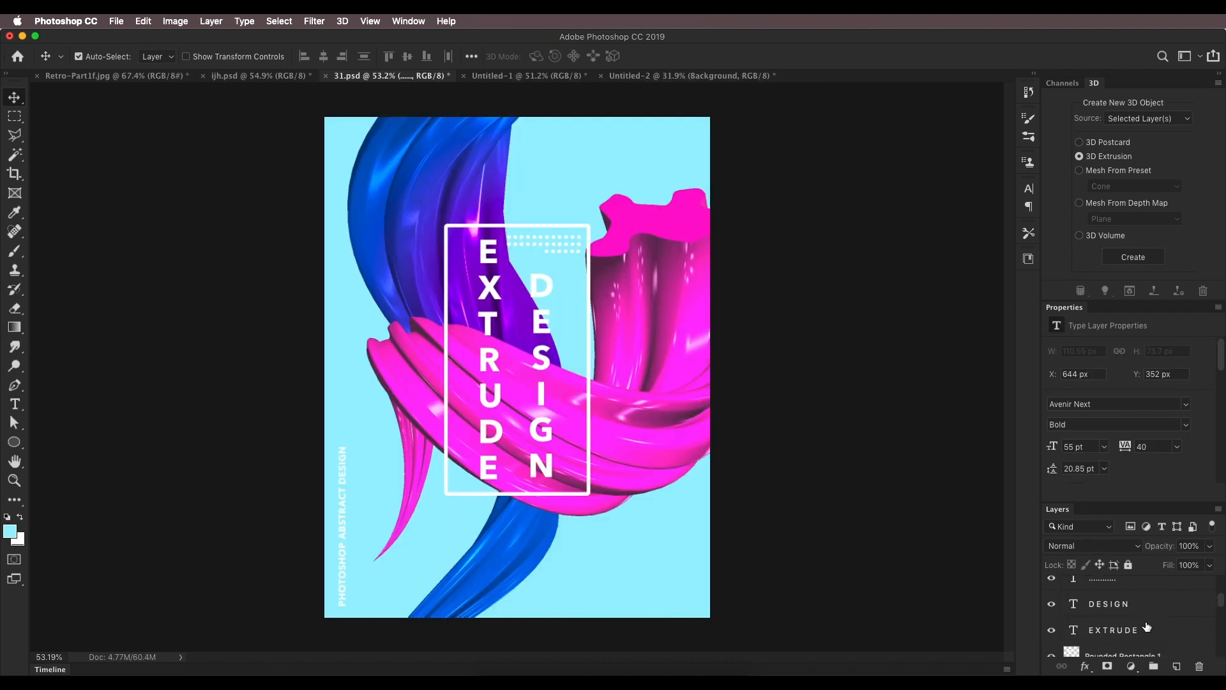
{"action": "scroll", "coordinate": [1148, 627], "scroll_direction": "down", "scroll_amount": 3}
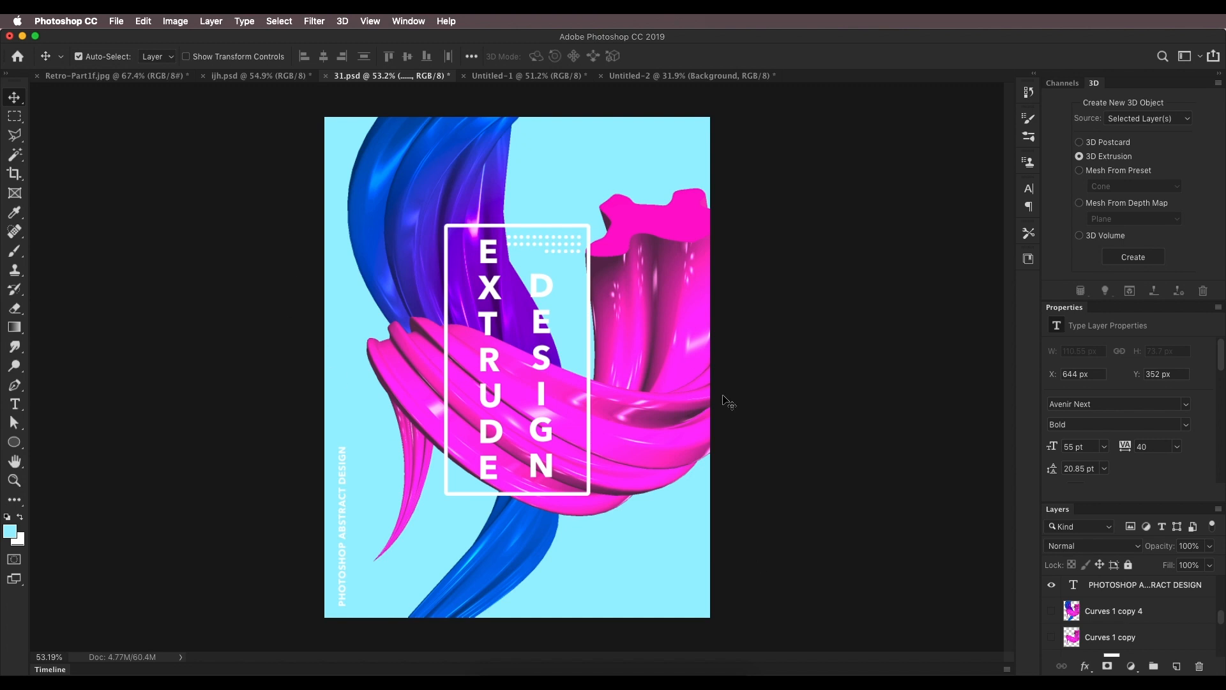
{"action": "scroll", "coordinate": [1106, 621], "scroll_direction": "up", "scroll_amount": 1}
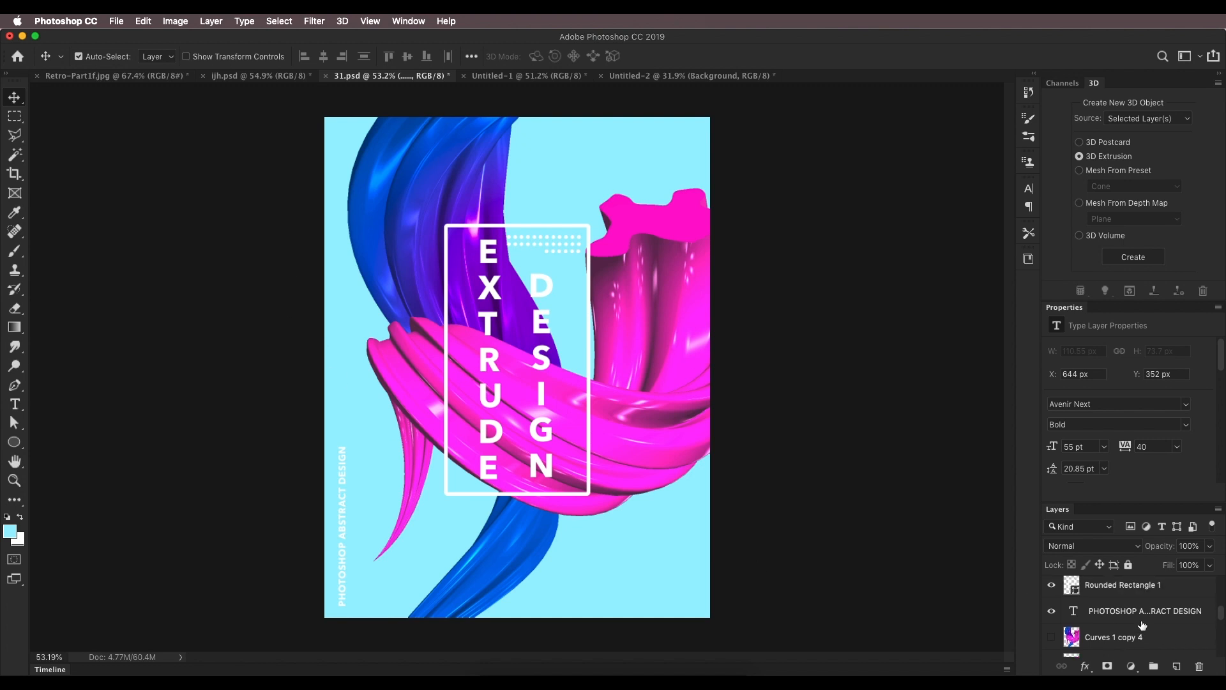
{"action": "left_click", "coordinate": [1143, 612]}
{"action": "scroll", "coordinate": [1143, 617], "scroll_direction": "up", "scroll_amount": 3}
{"action": "scroll", "coordinate": [1142, 616], "scroll_direction": "up", "scroll_amount": 2}
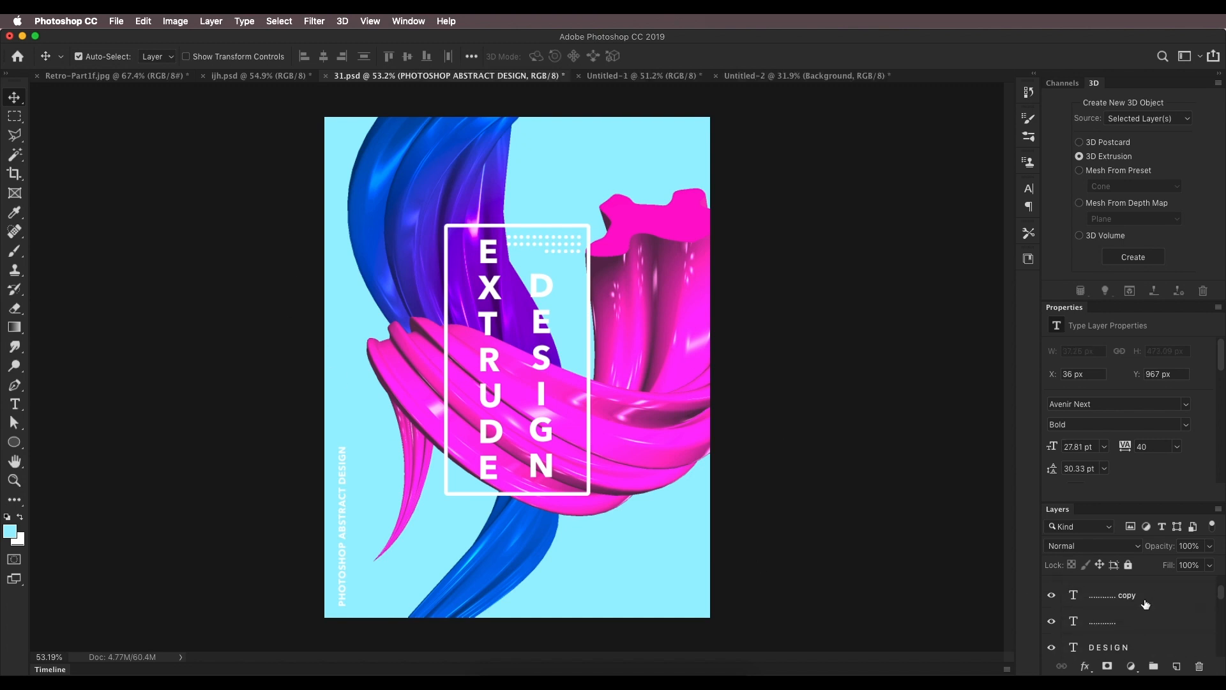
{"action": "left_click", "coordinate": [1134, 610], "text": "shift"}
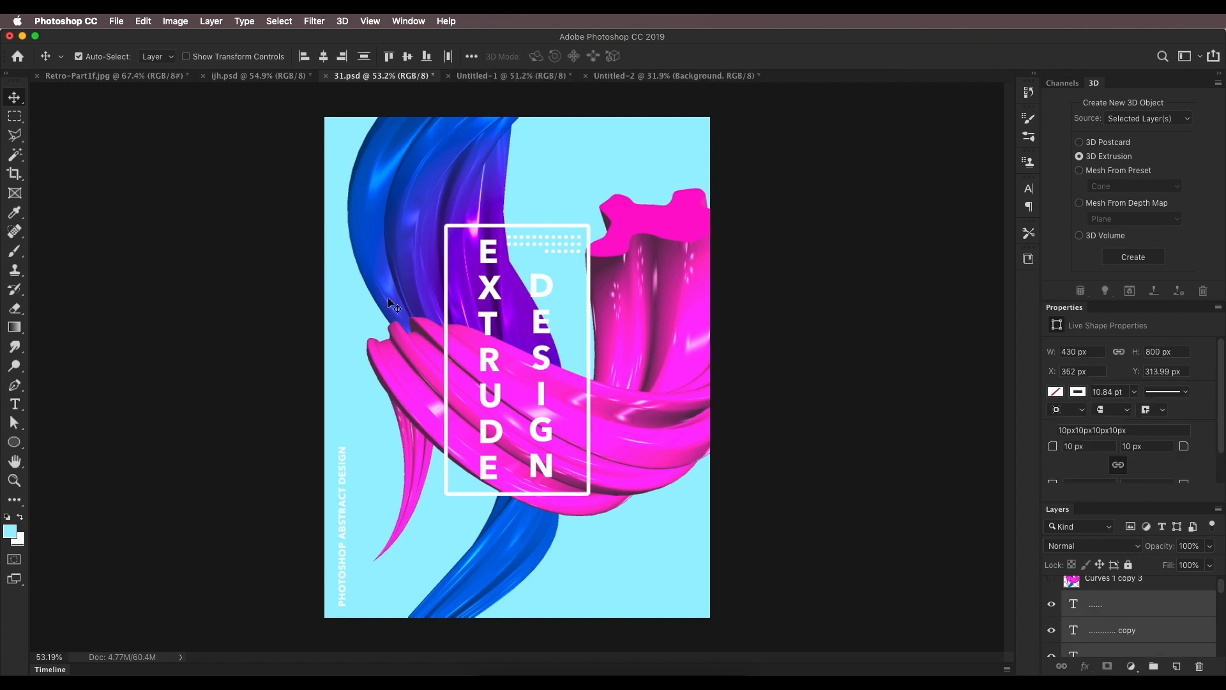
{"action": "left_click_drag", "start_coordinate": [500, 403], "coordinate": [559, 78]}
{"action": "left_click_drag", "start_coordinate": [641, 79], "coordinate": [487, 454]}
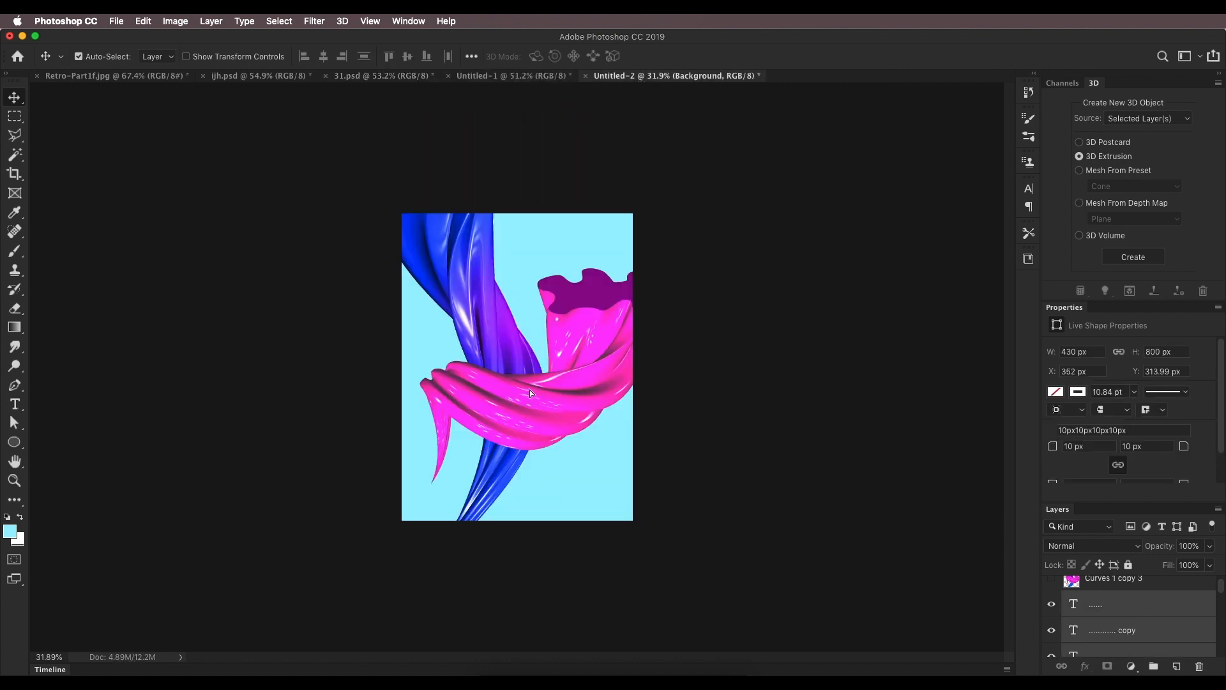
{"action": "left_click_drag", "start_coordinate": [531, 390], "coordinate": [529, 392]}
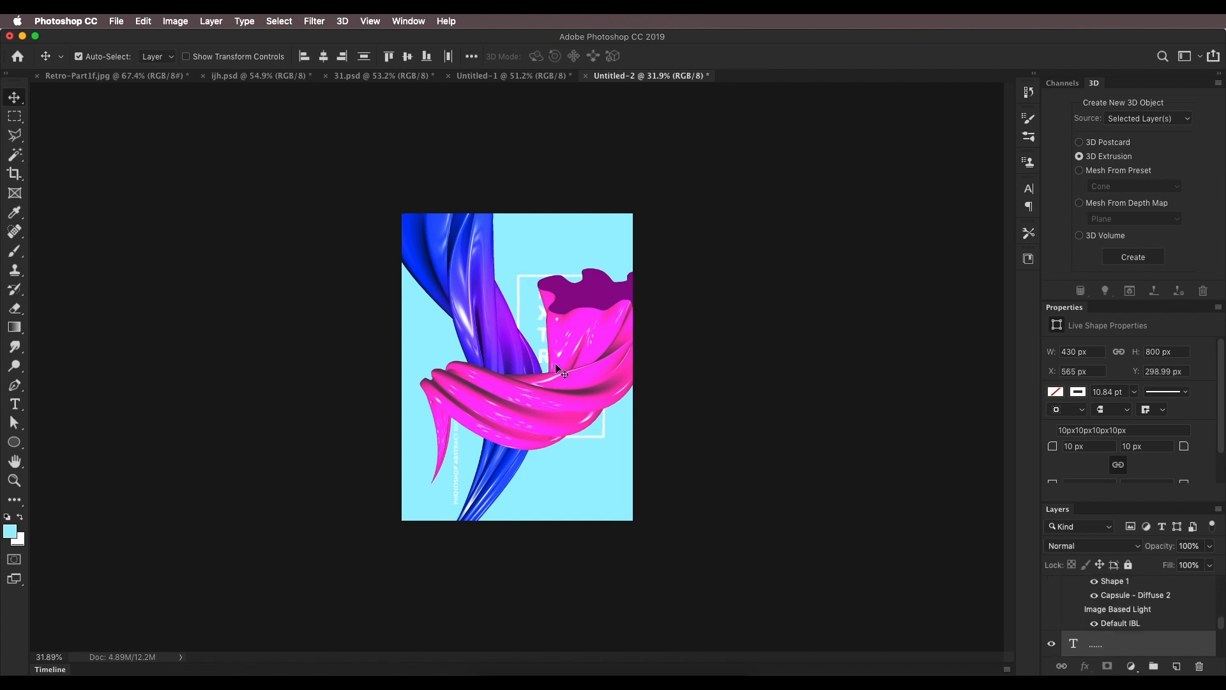
Bring the copied text and frame layers to the top of the stack and move the frame to about X 343 px, Y 338 px.
{"action": "left_click_drag", "start_coordinate": [1193, 645], "coordinate": [1192, 499]}
{"action": "left_click_drag", "start_coordinate": [1193, 498], "coordinate": [1192, 578]}
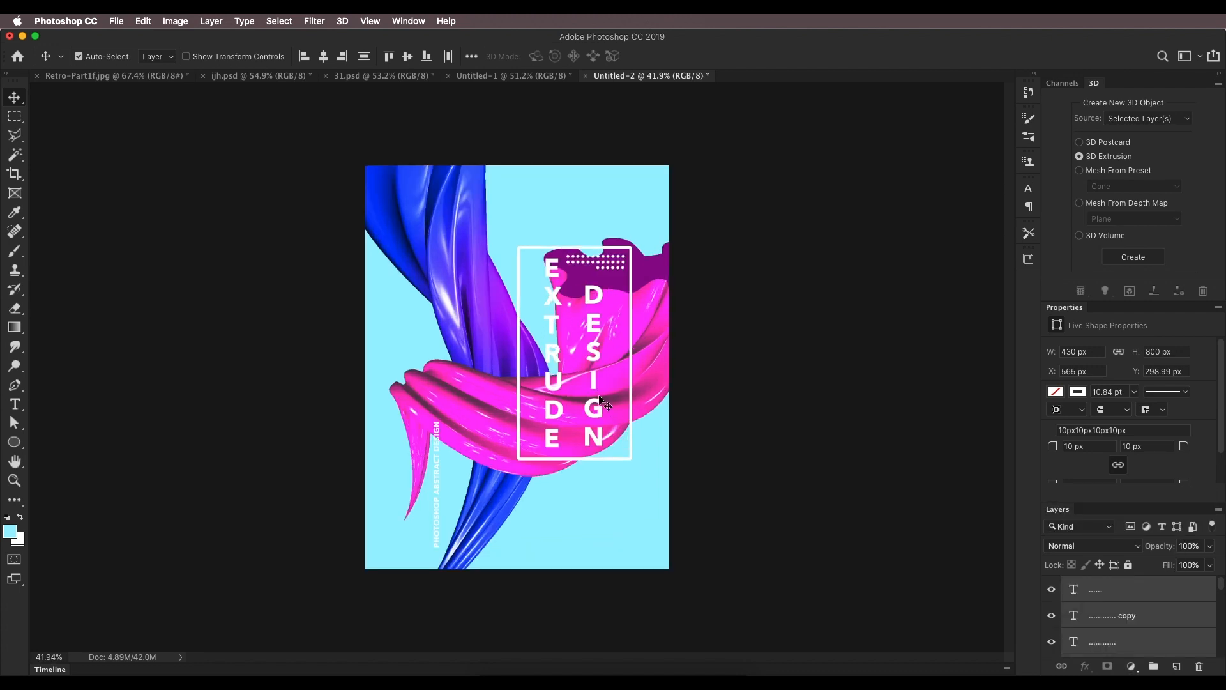
{"action": "left_click_drag", "start_coordinate": [602, 401], "coordinate": [533, 397]}
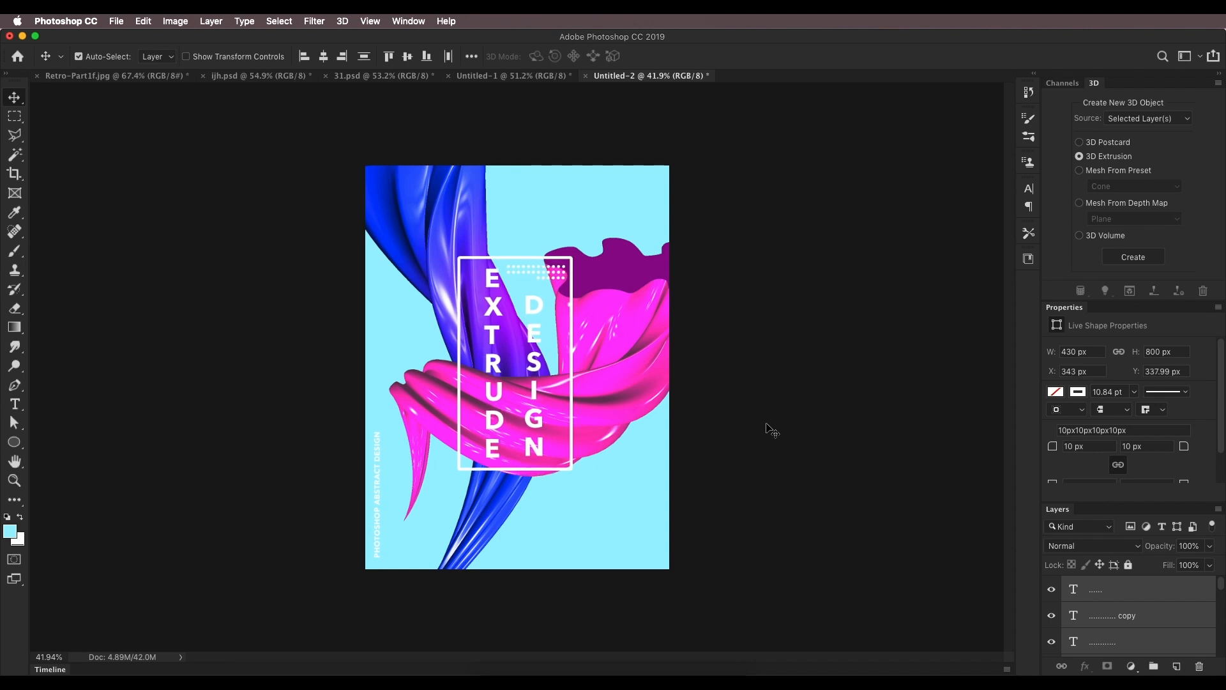
{"action": "left_click", "coordinate": [772, 430]}
Inspect the finished portrait poster at different magnifications and compare it with the landscape design in Untitled-1.
{"action": "scroll", "coordinate": [515, 364], "scroll_direction": "down", "scroll_amount": 2}
{"action": "scroll", "coordinate": [524, 377], "scroll_direction": "up", "scroll_amount": 5}
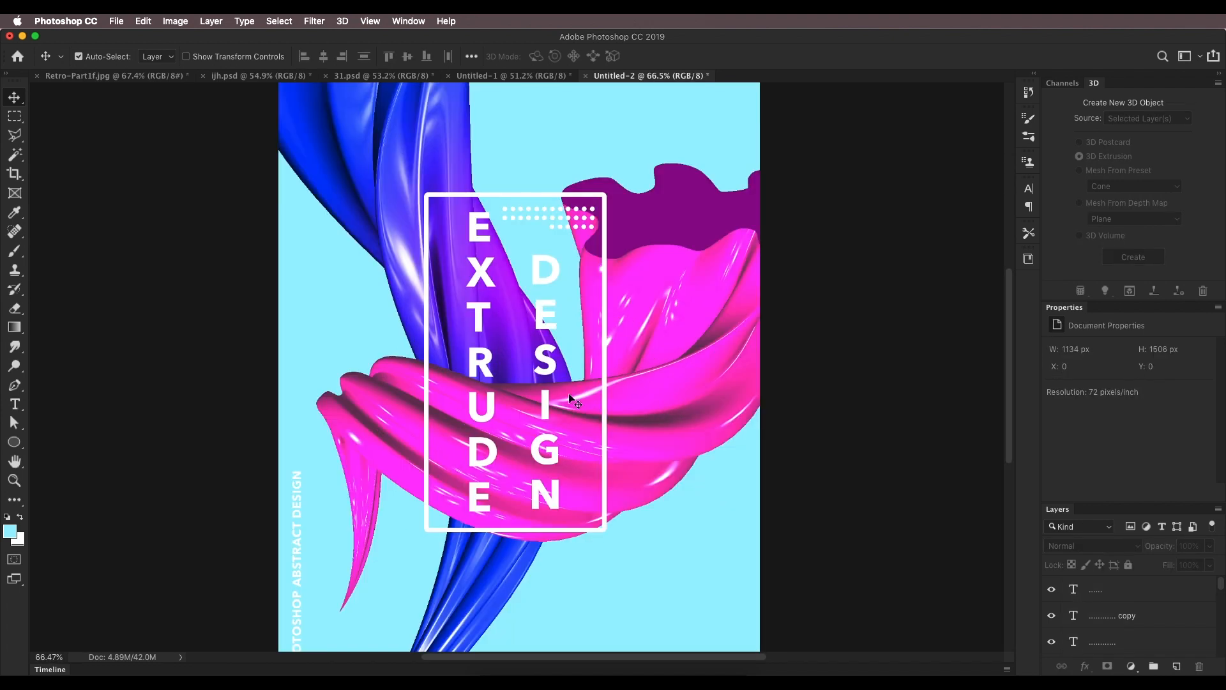
{"action": "scroll", "coordinate": [606, 408], "scroll_direction": "down", "scroll_amount": 5}
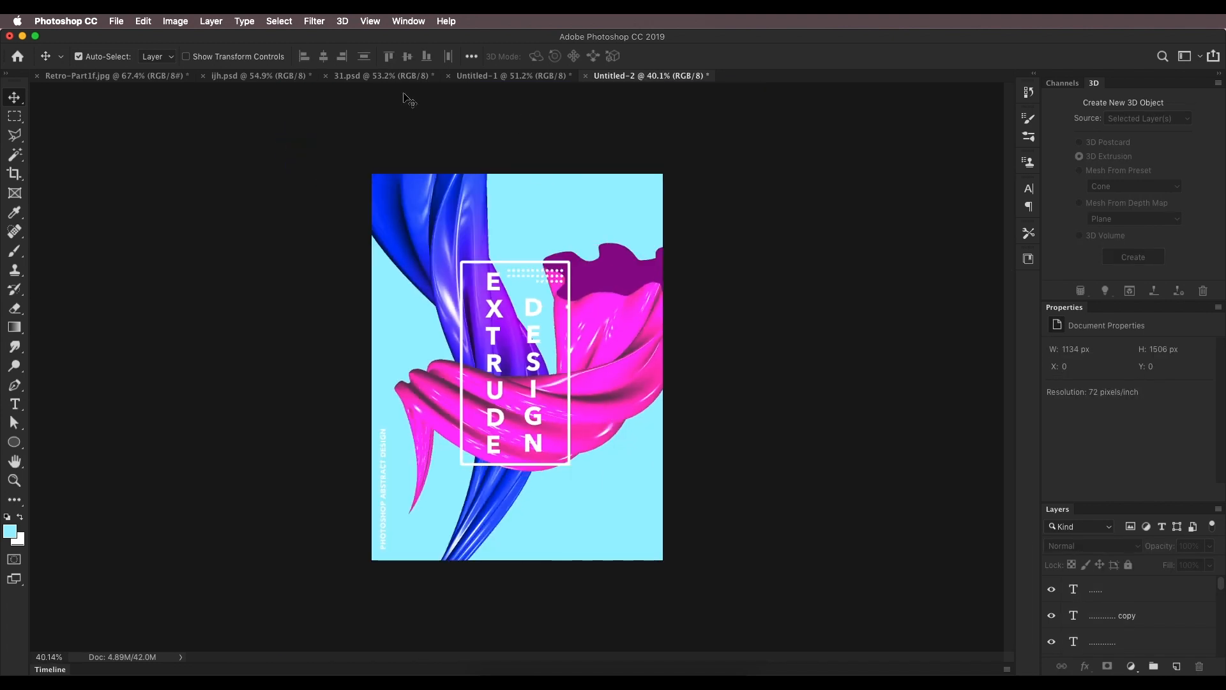
{"action": "left_click", "coordinate": [519, 76]}
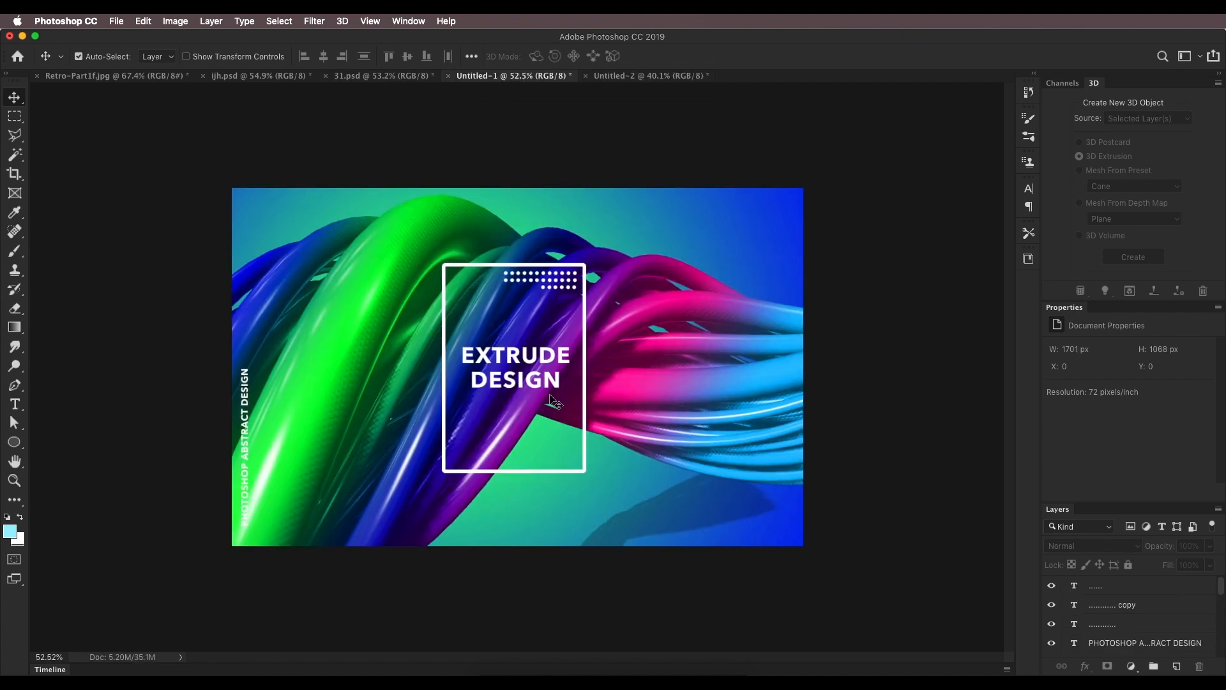
{"action": "scroll", "coordinate": [562, 386], "scroll_direction": "up", "scroll_amount": 6}
{"action": "scroll", "coordinate": [580, 369], "scroll_direction": "down", "scroll_amount": 7}
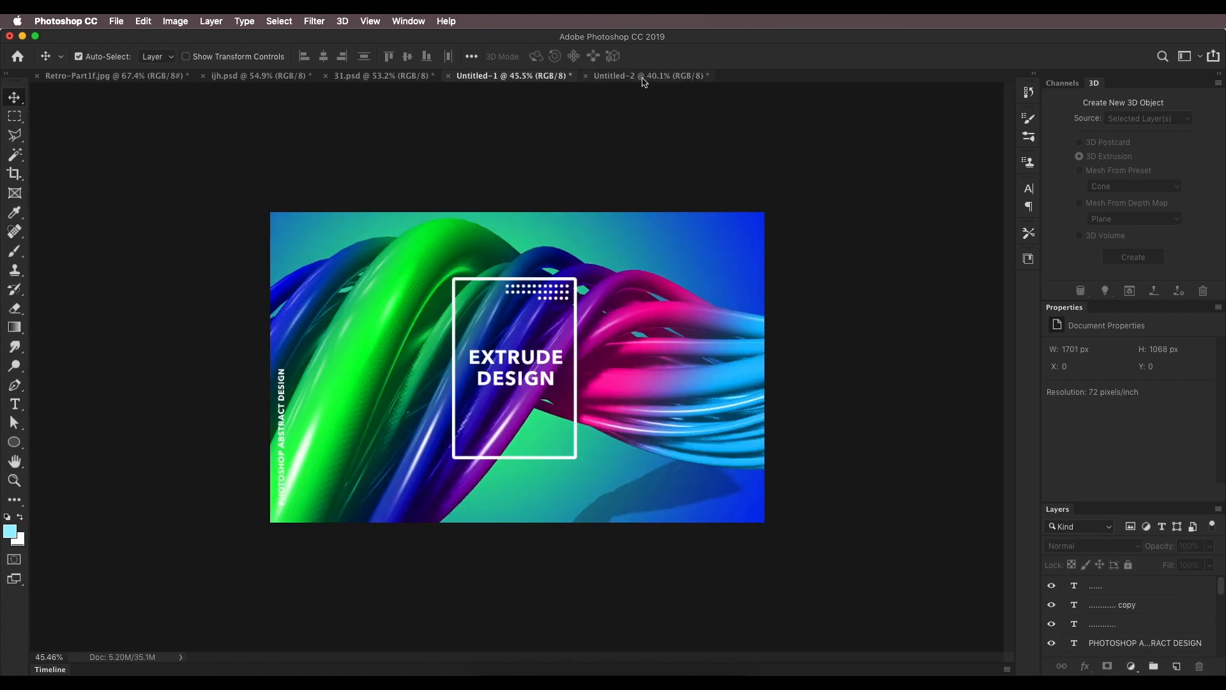
{"action": "left_click", "coordinate": [643, 76]}
{"action": "scroll", "coordinate": [564, 298], "scroll_direction": "up", "scroll_amount": 2}
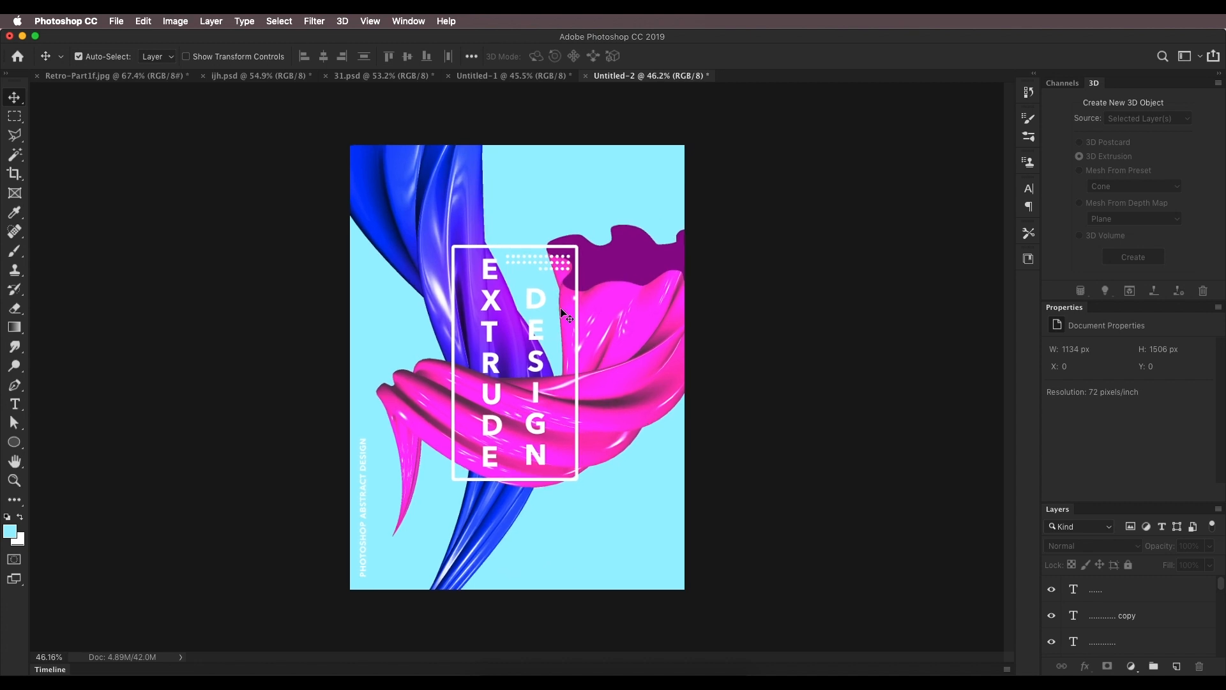
Select the pink Shape 1 copy extrusion and review its mesh, deform, cap, bevel contour and coordinate settings.
{"action": "left_click", "coordinate": [570, 401]}
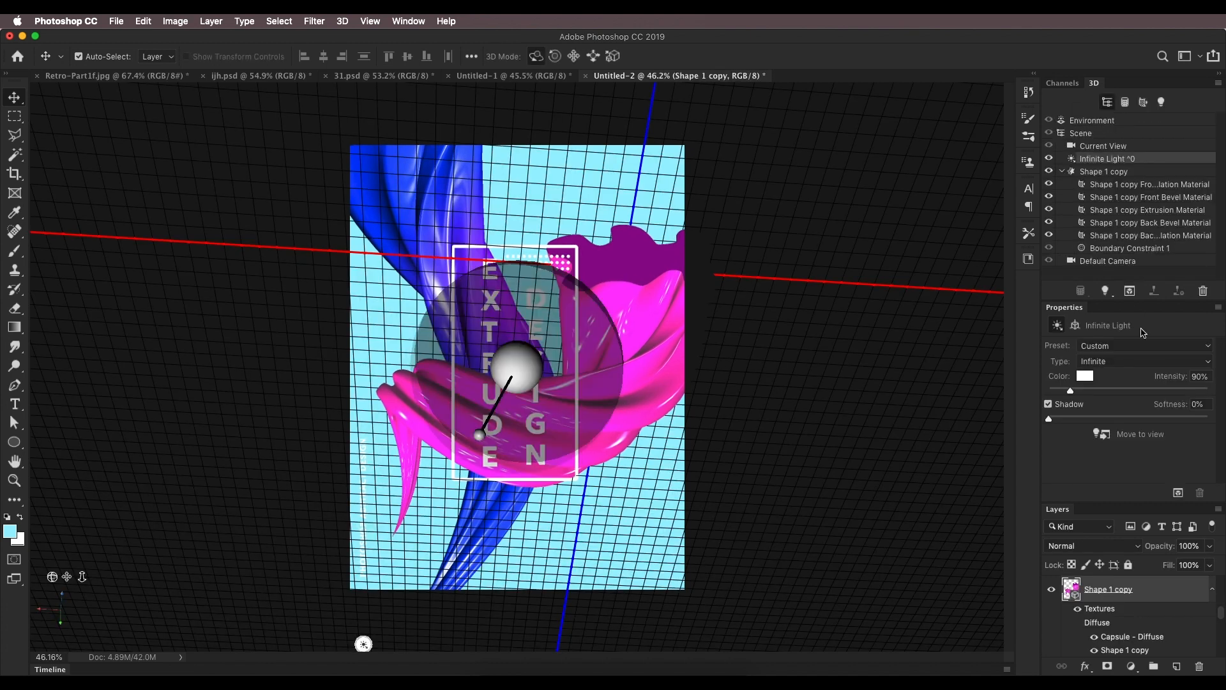
{"action": "left_click", "coordinate": [559, 334]}
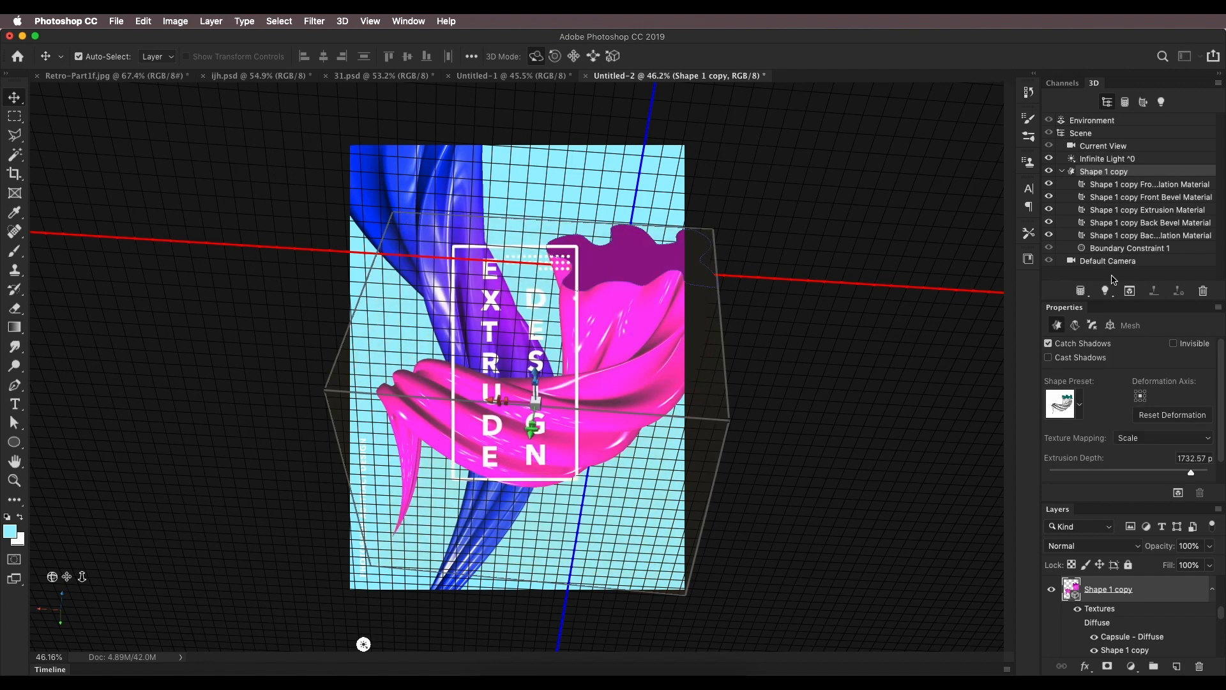
{"action": "left_click", "coordinate": [1076, 325]}
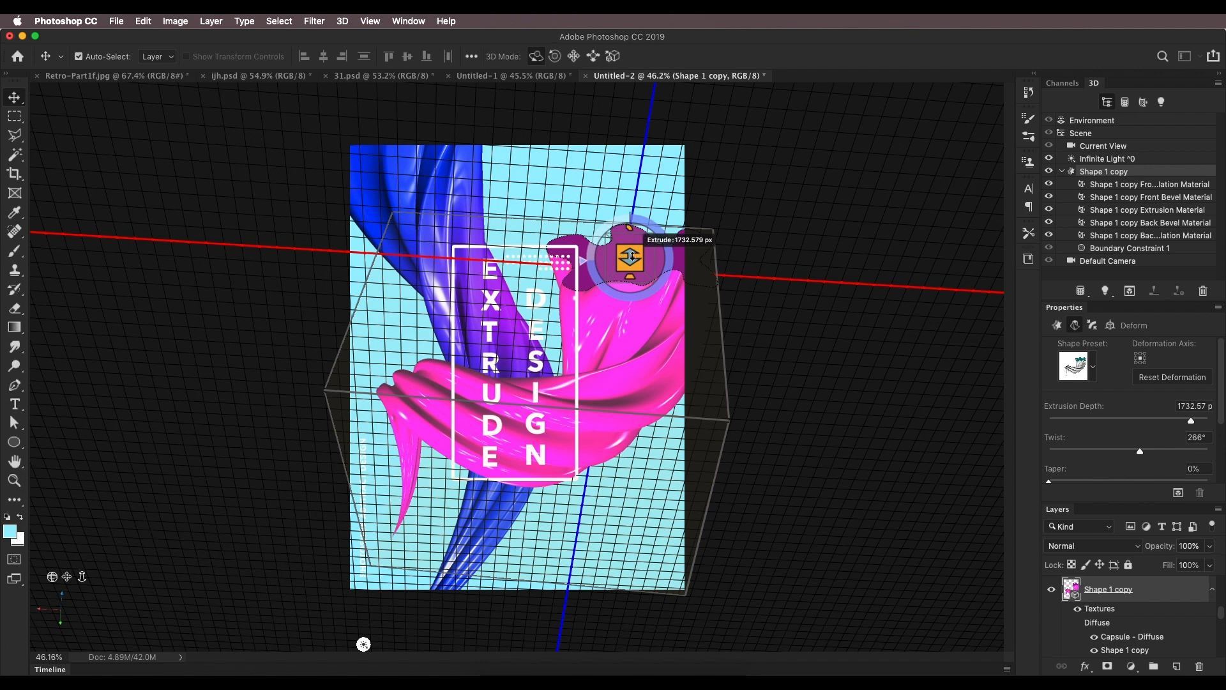
{"action": "left_click", "coordinate": [1092, 325]}
{"action": "left_click", "coordinate": [1150, 409]}
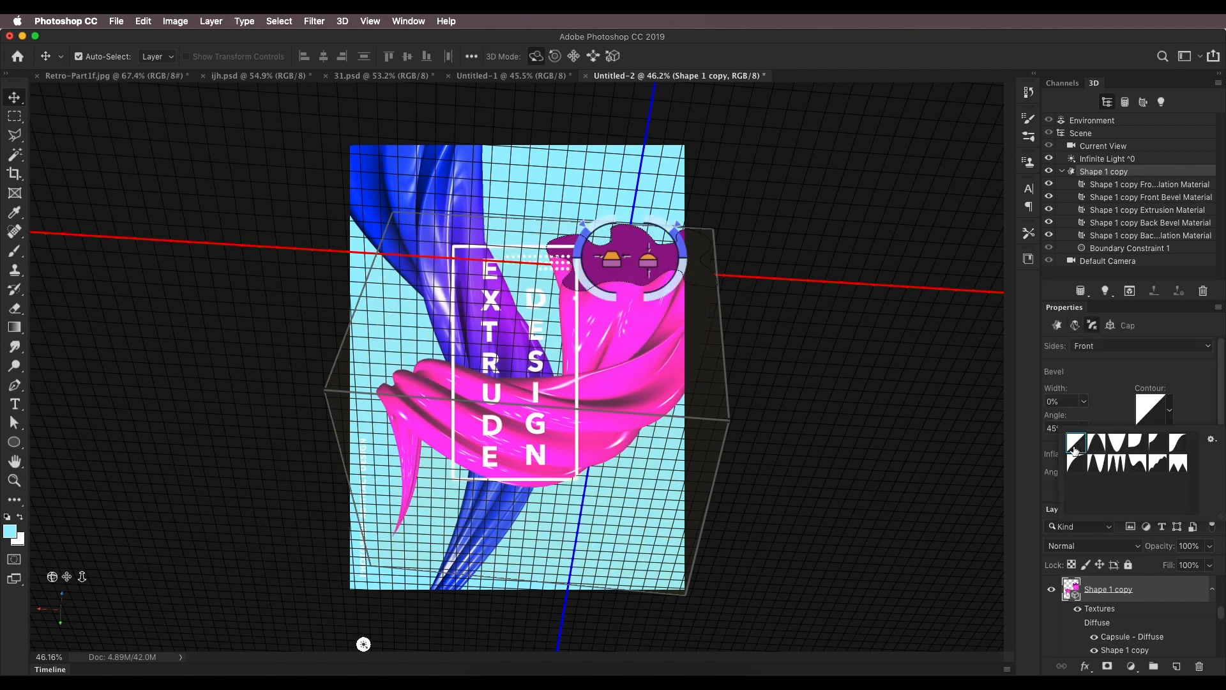
{"action": "left_click", "coordinate": [1169, 412]}
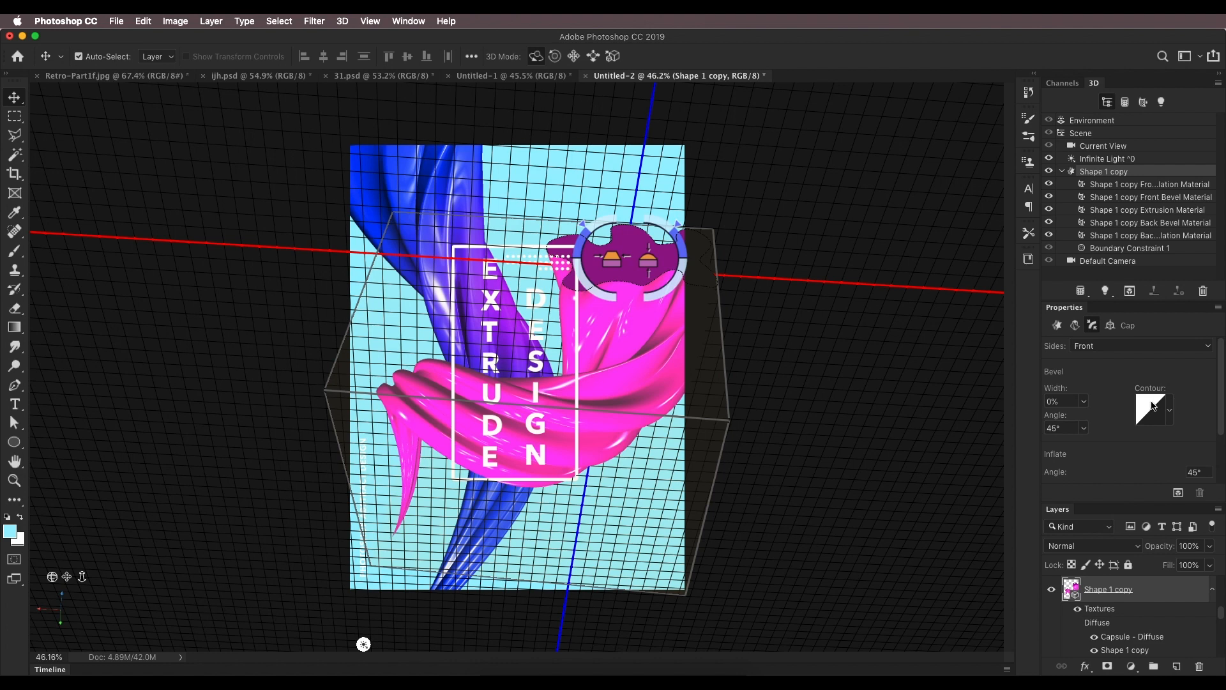
{"action": "left_click", "coordinate": [1109, 325]}
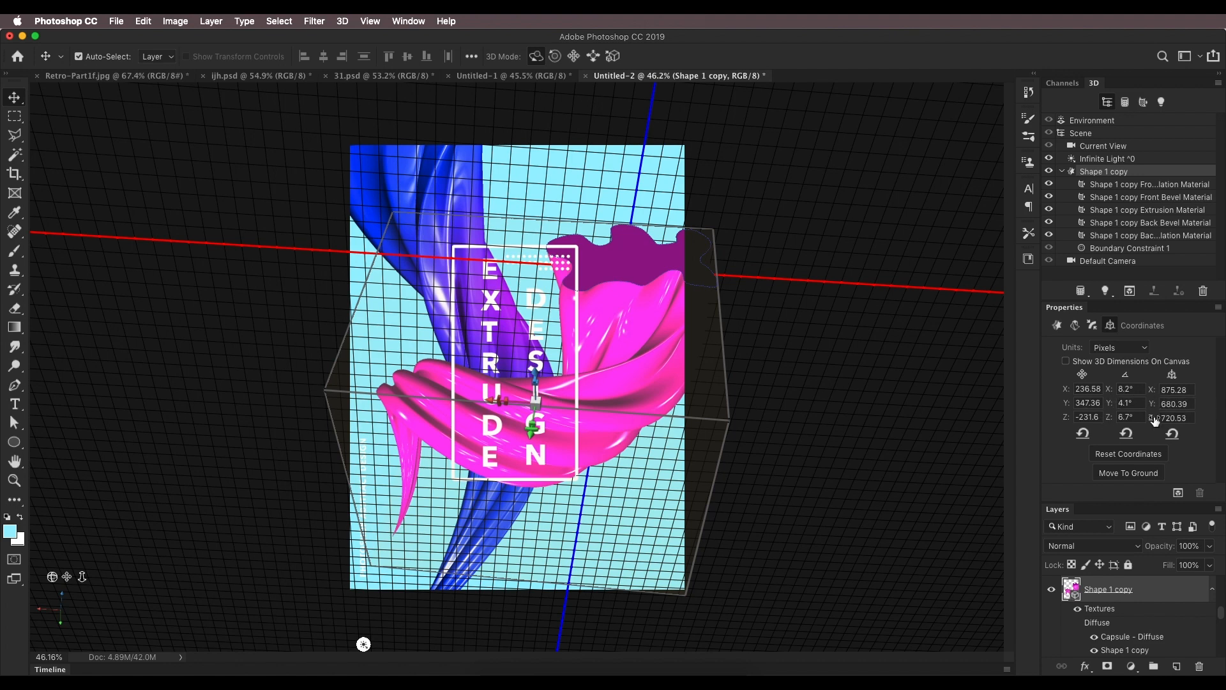
Recheck the pink extrusion's shadow options and its full deform settings, including extrusion depth, twist, taper and bend angles.
{"action": "left_click", "coordinate": [1074, 325]}
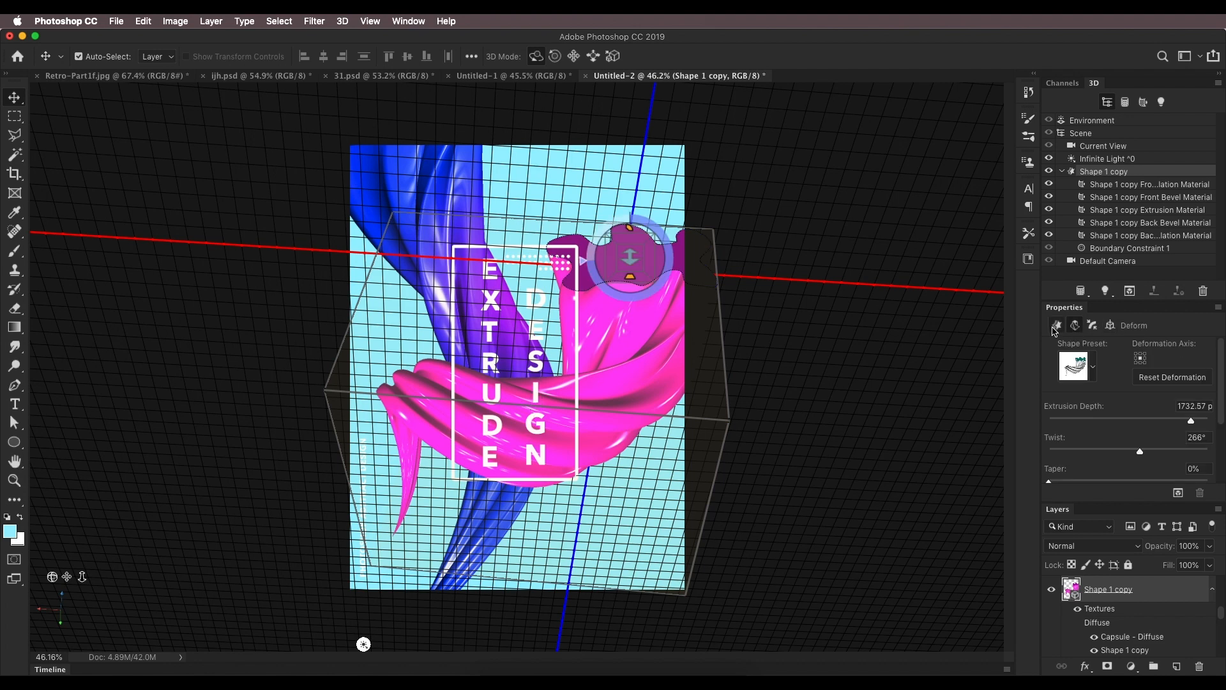
{"action": "left_click", "coordinate": [1055, 327]}
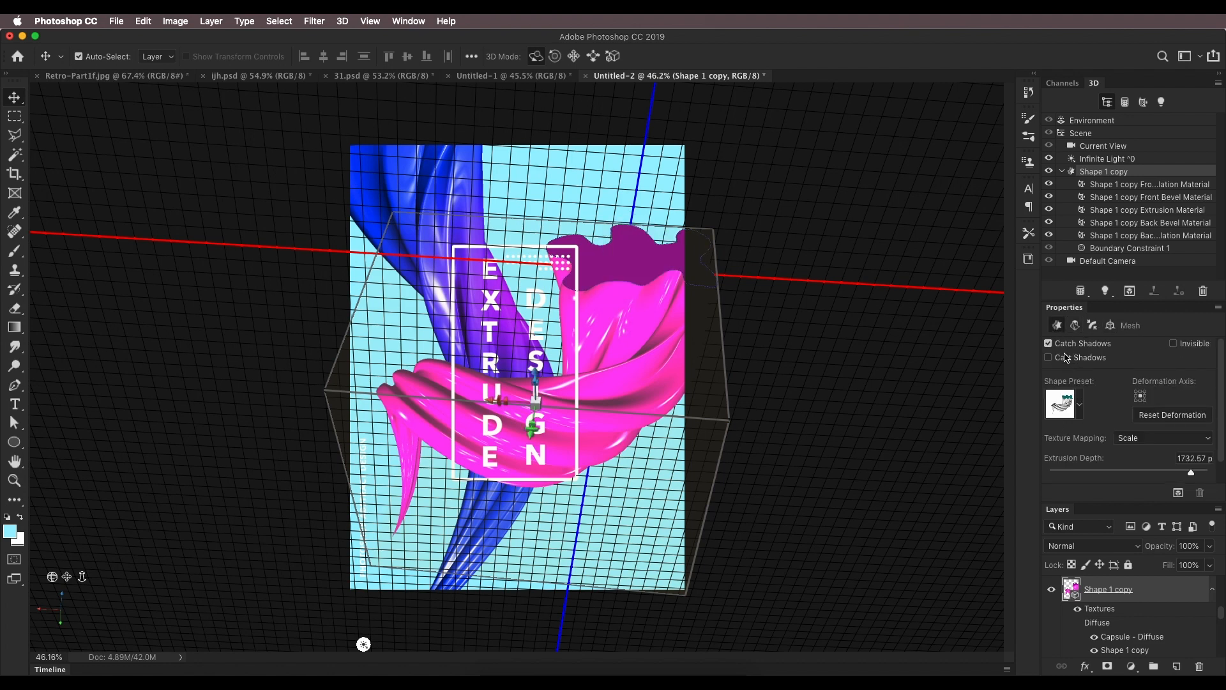
{"action": "scroll", "coordinate": [1080, 381], "scroll_direction": "down", "scroll_amount": 1}
{"action": "scroll", "coordinate": [1068, 361], "scroll_direction": "up", "scroll_amount": 1}
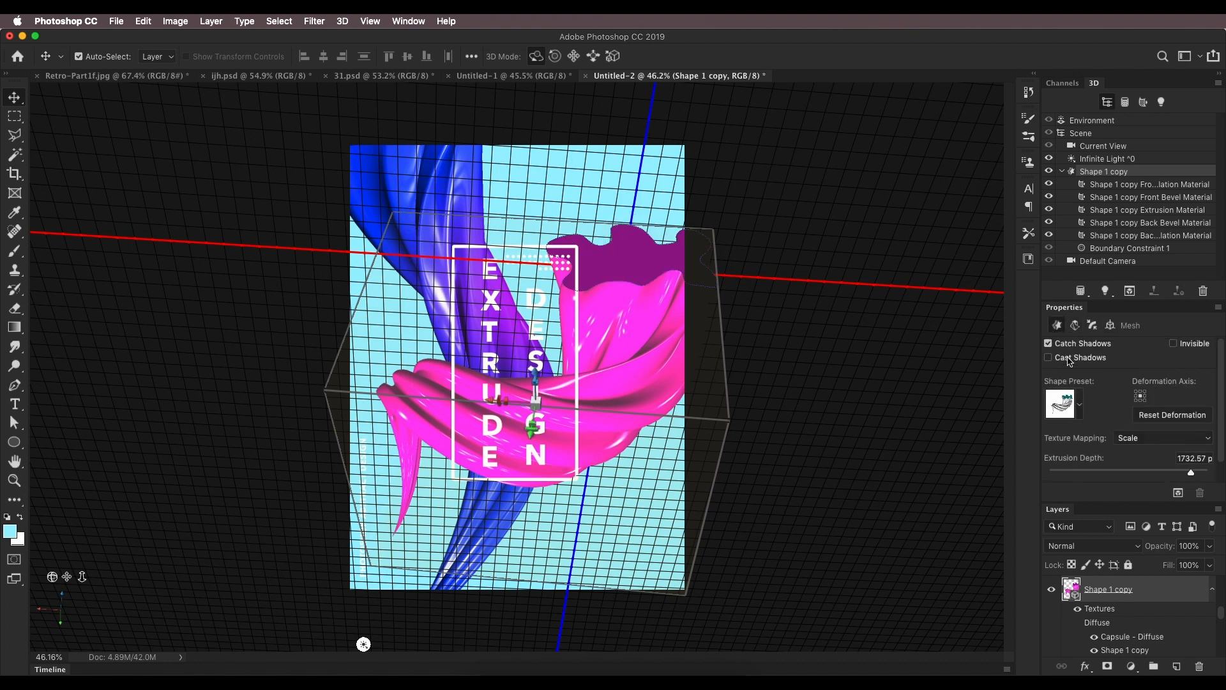
{"action": "left_click", "coordinate": [1075, 325]}
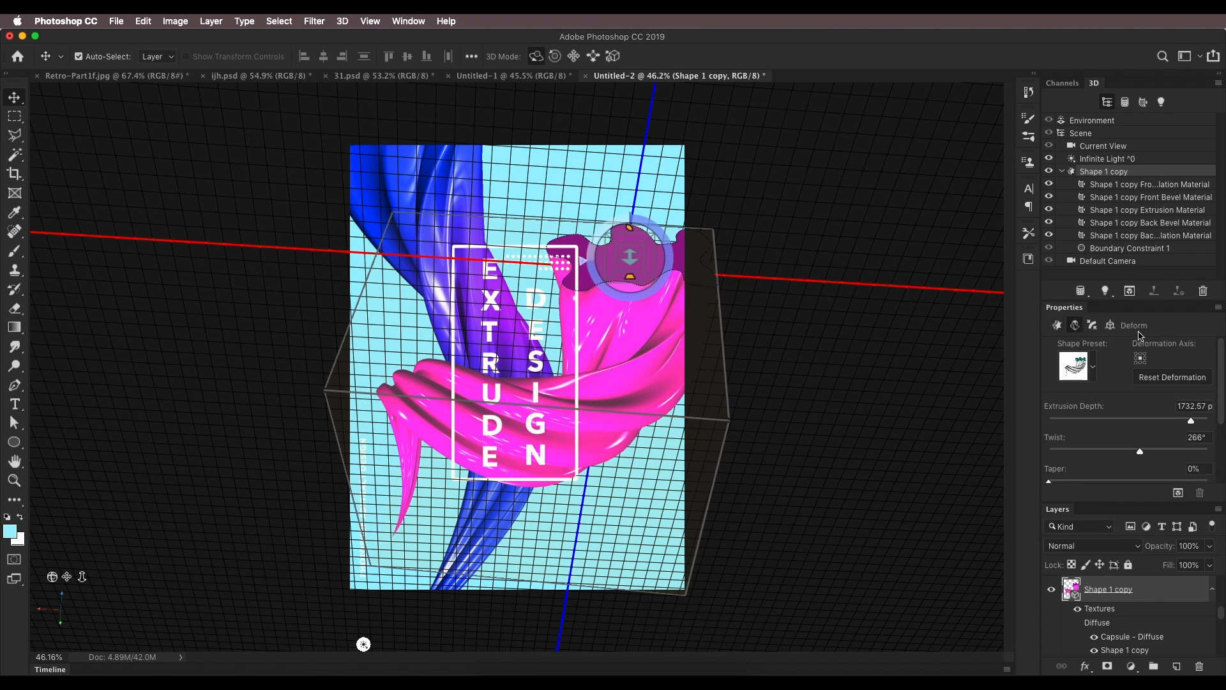
{"action": "scroll", "coordinate": [1098, 415], "scroll_direction": "down", "scroll_amount": 1}
{"action": "scroll", "coordinate": [1093, 447], "scroll_direction": "down", "scroll_amount": 5}
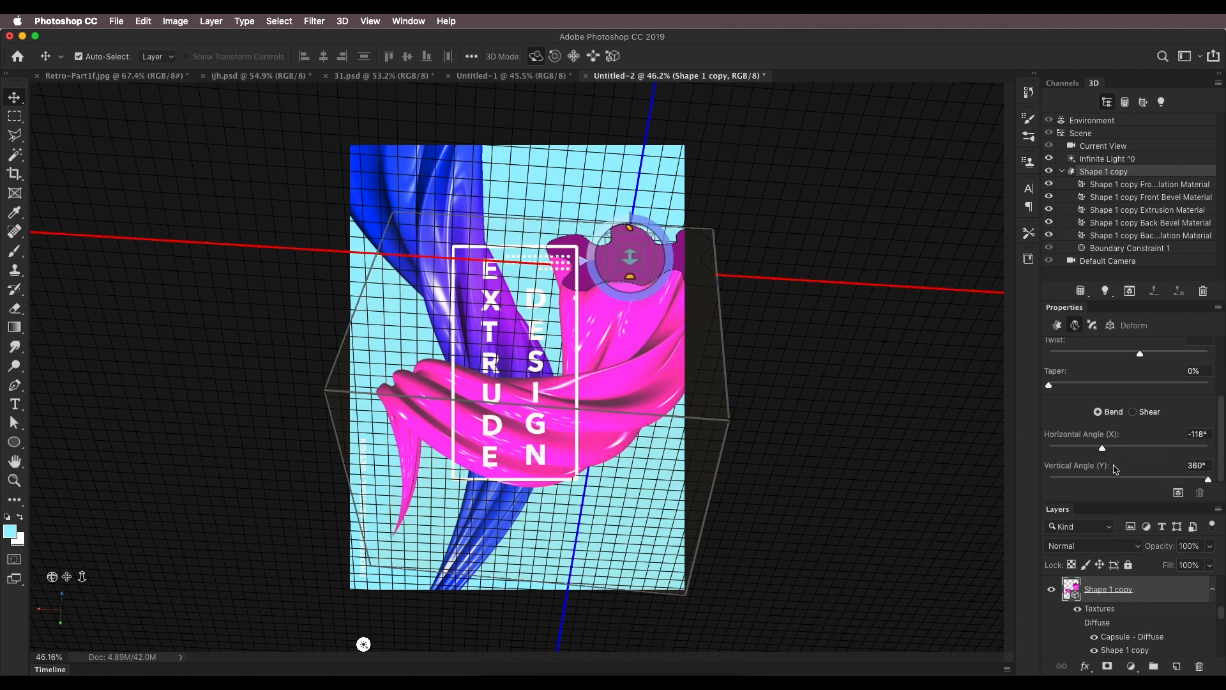
{"action": "scroll", "coordinate": [1172, 600], "scroll_direction": "up", "scroll_amount": 3}
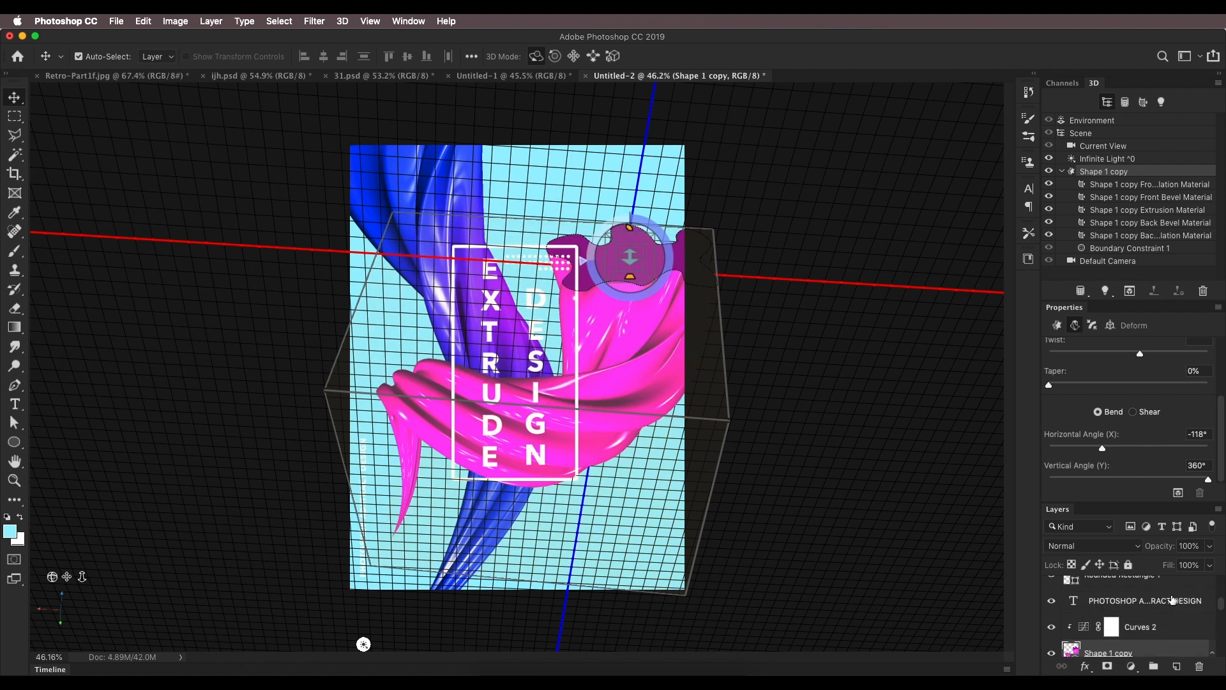